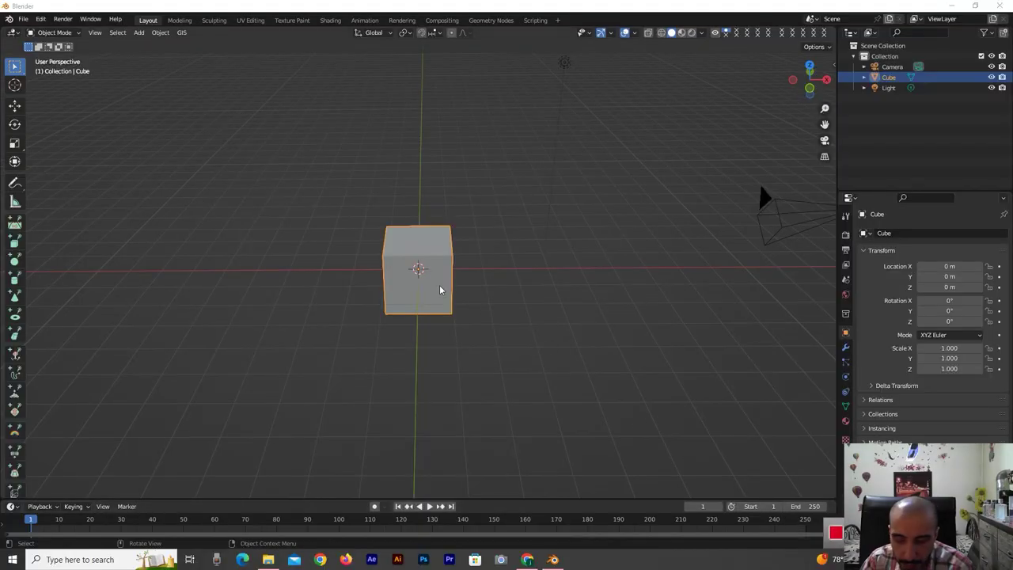
Delete the default cube
shift+click(445, 285)
click(440, 290)
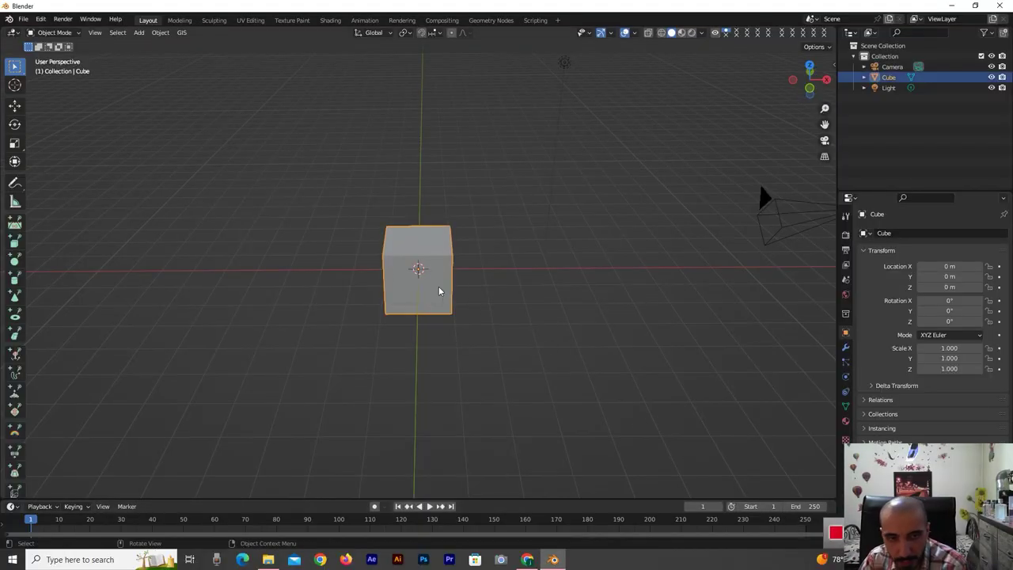
key(Delete)
Add unnamed.webp from the Desktop as a reference image
key(shift+a)
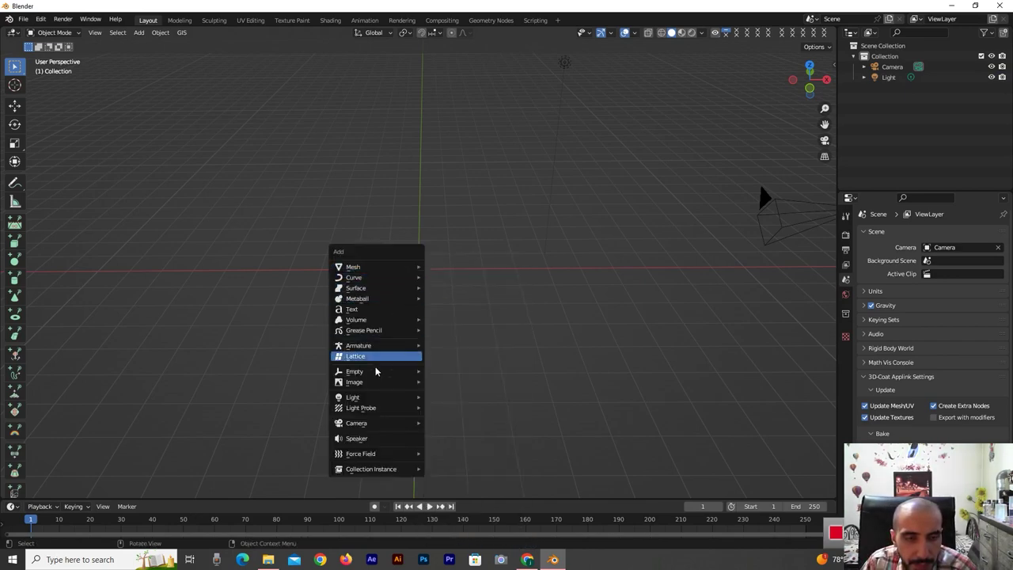
mouse_move(355, 382)
click(447, 384)
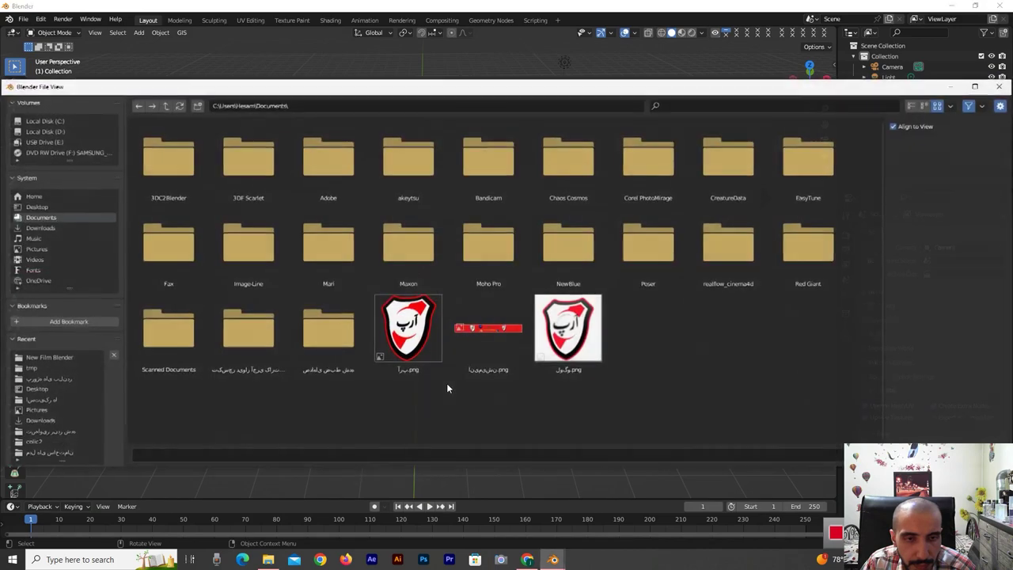
click(31, 207)
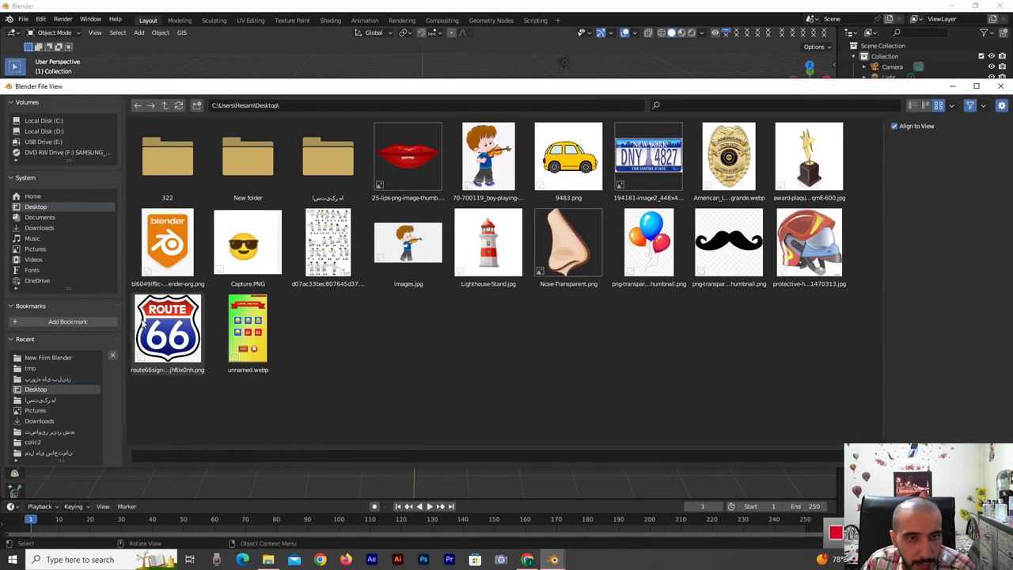
click(248, 329)
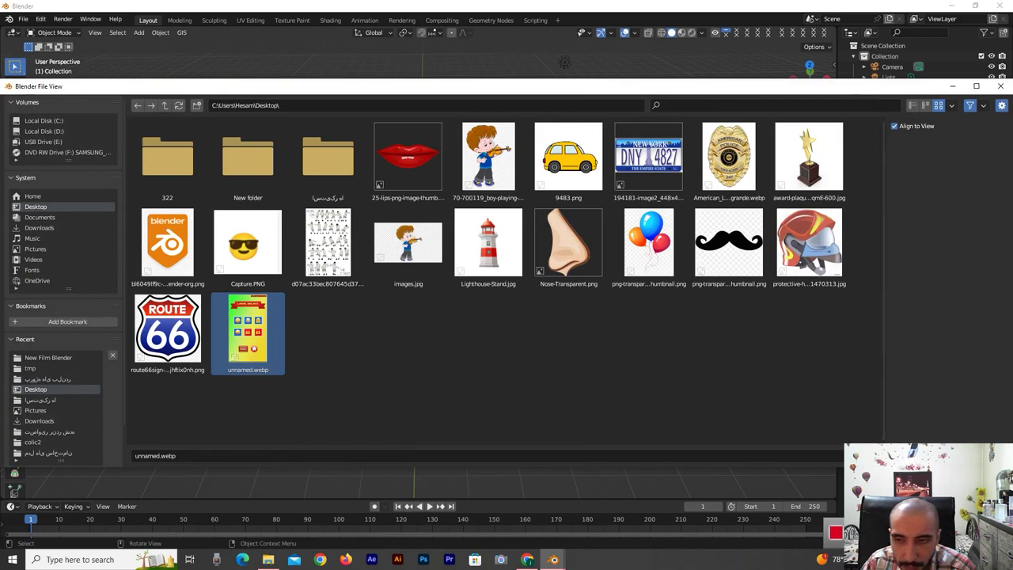
key(Return)
drag(809, 79, 823, 82)
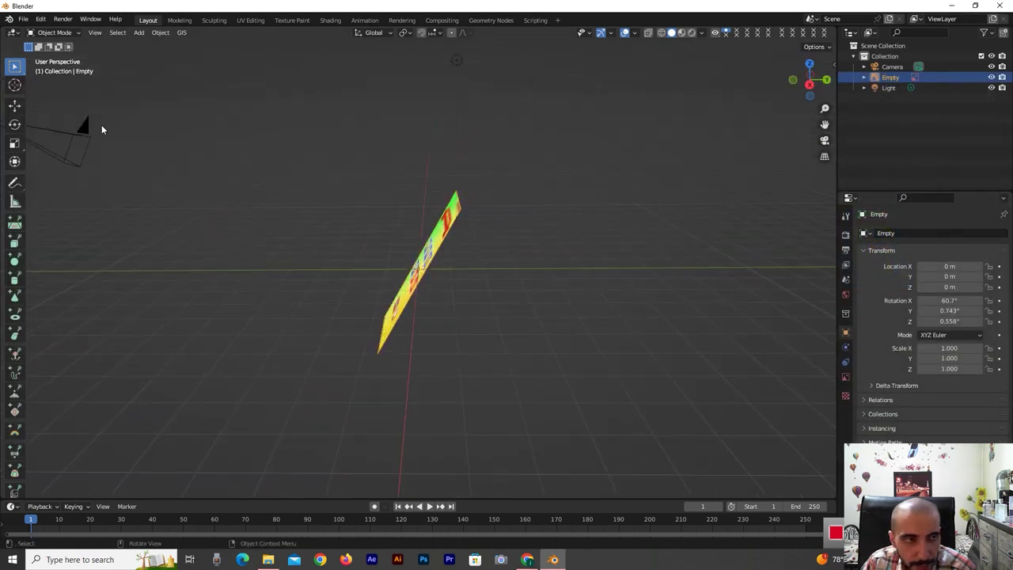
Rotate the reference image nearly flat, then view it from the top with it shifted left
click(14, 124)
drag(401, 237, 433, 244)
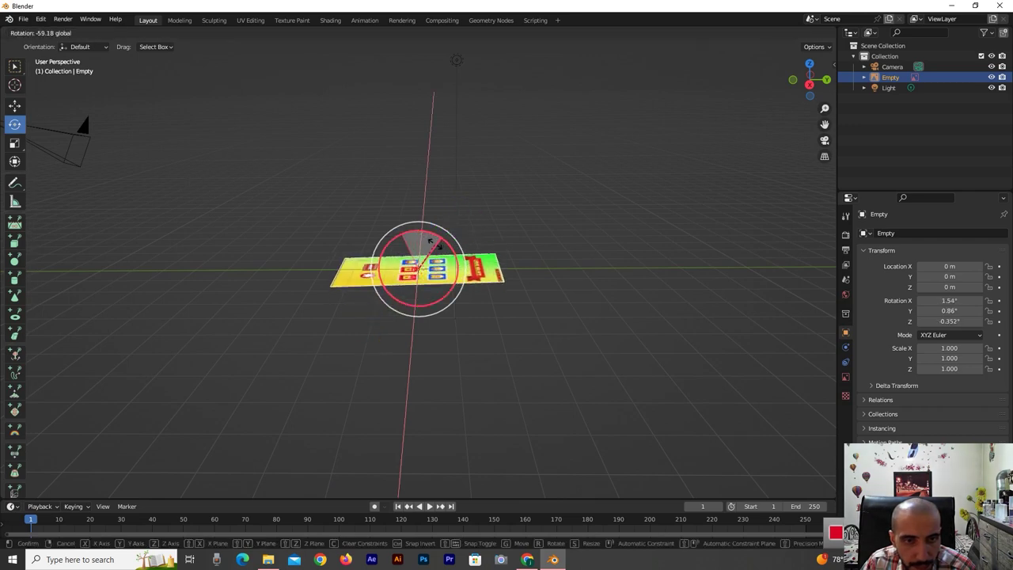
drag(434, 242, 419, 231)
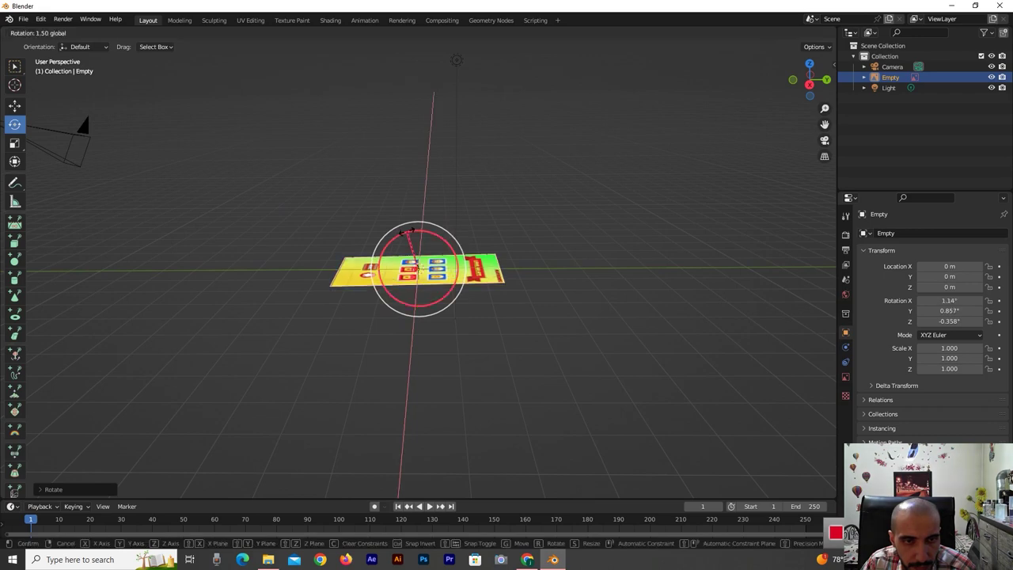
drag(807, 79, 609, 483)
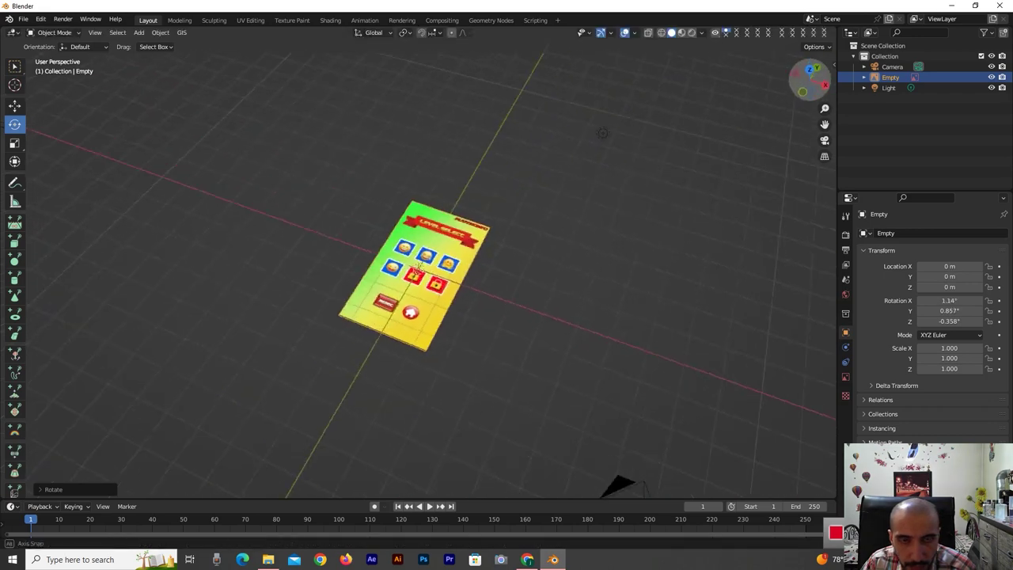
drag(808, 79, 730, 162)
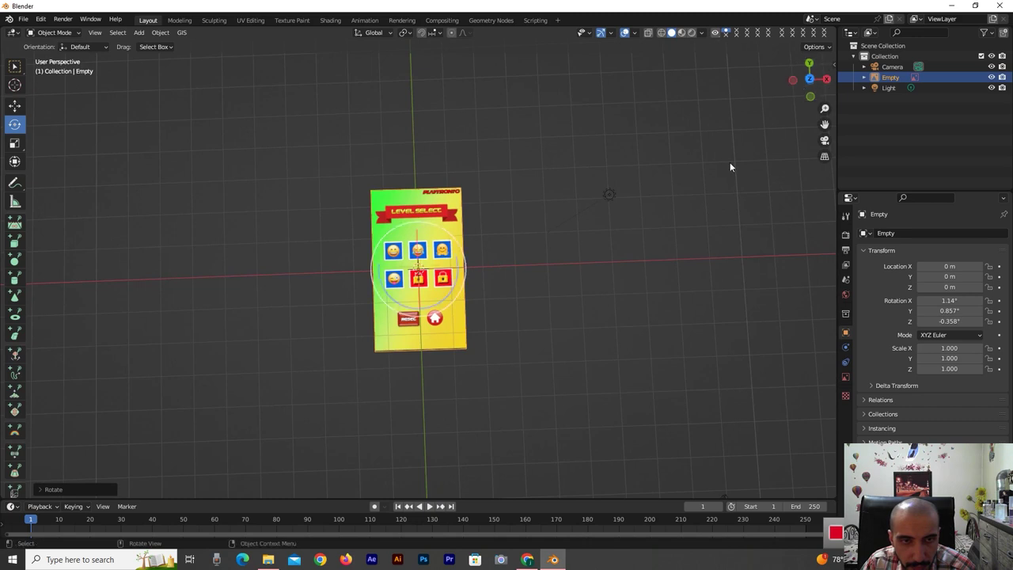
drag(824, 125, 540, 271)
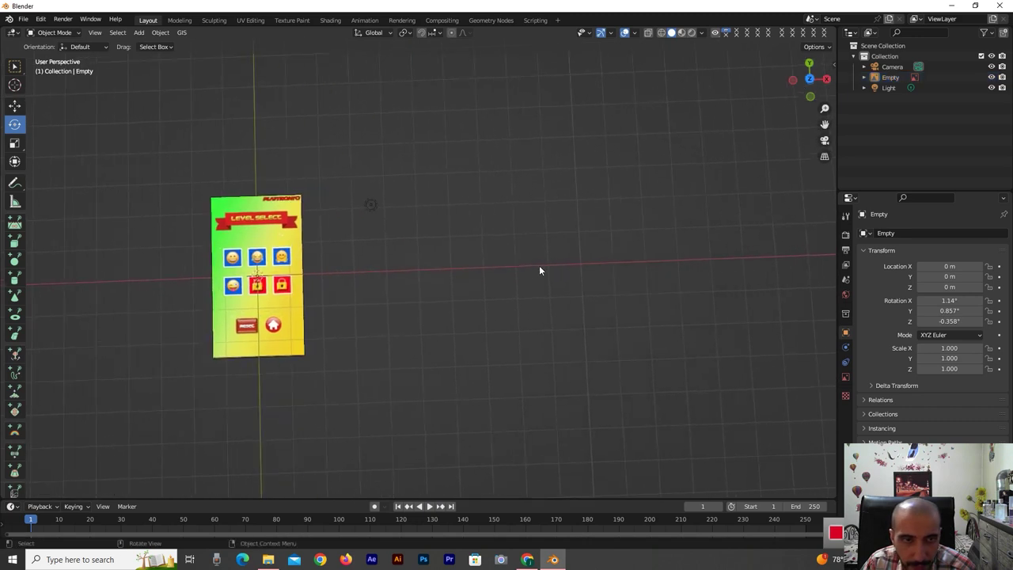
key(shift+a)
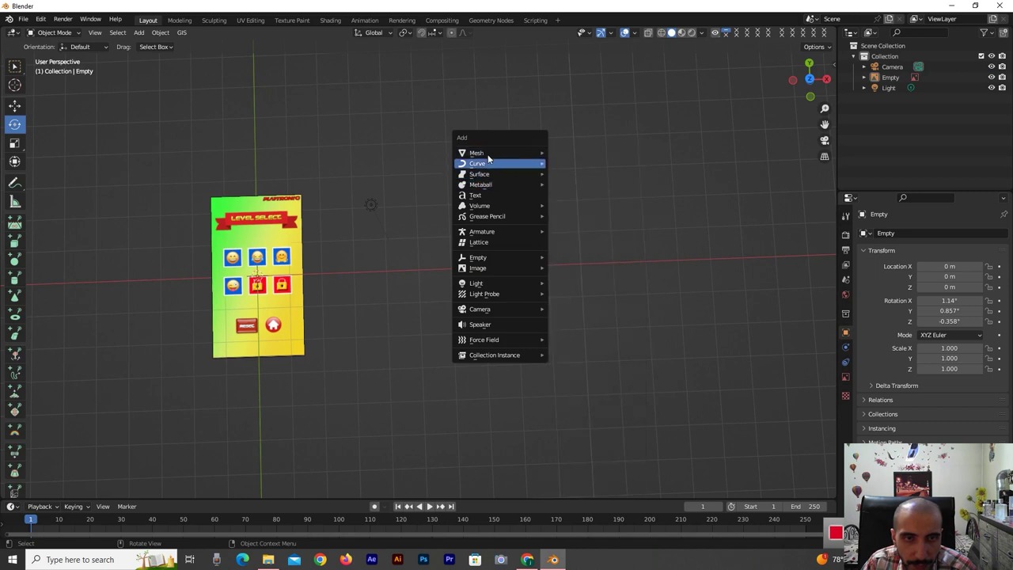
Add a cube beside the image and flatten it to a thin slab (Z scale 0.228)
mouse_move(477, 153)
click(579, 163)
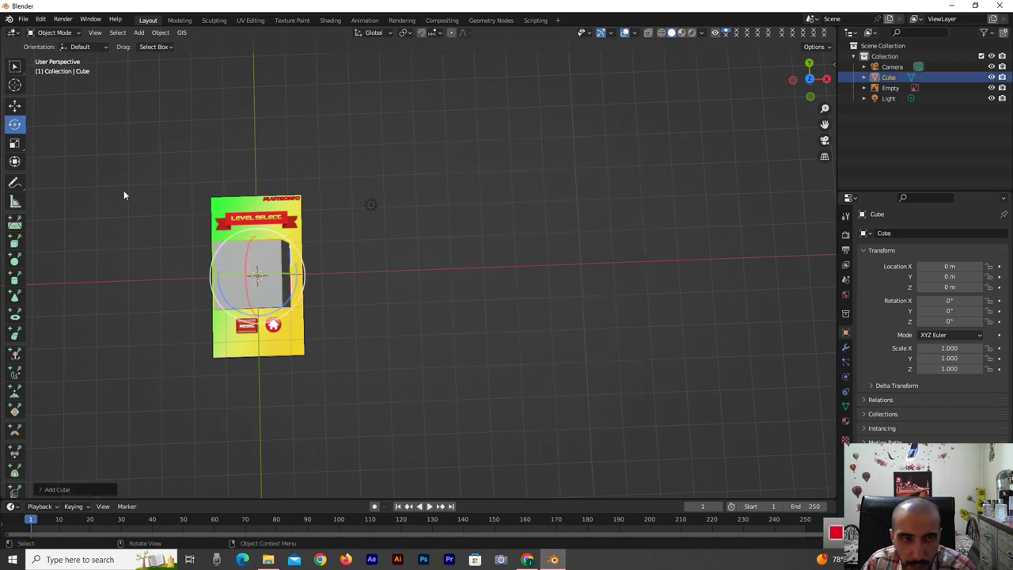
click(15, 107)
drag(303, 275, 489, 269)
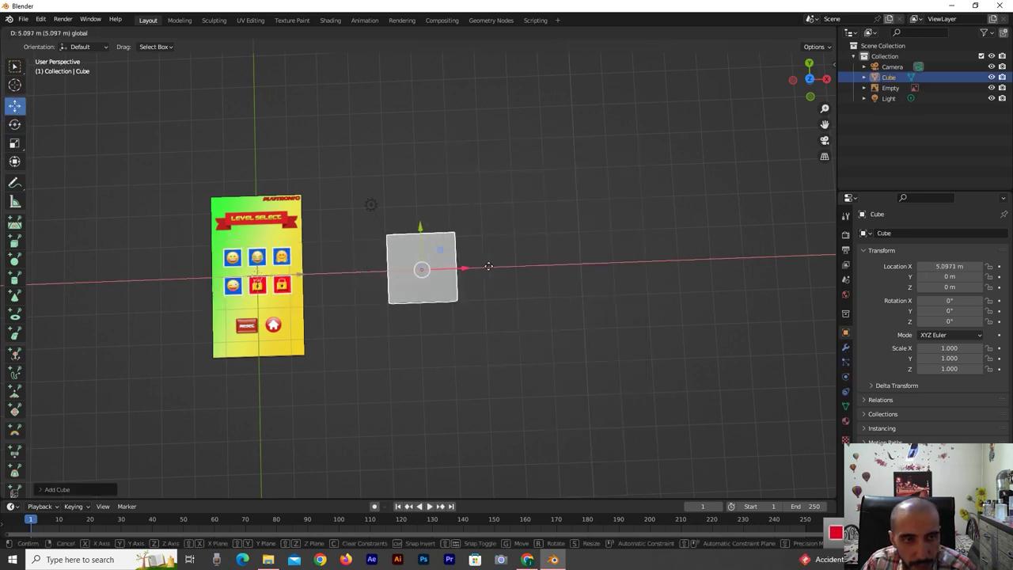
middle_drag(257, 273, 284, 181)
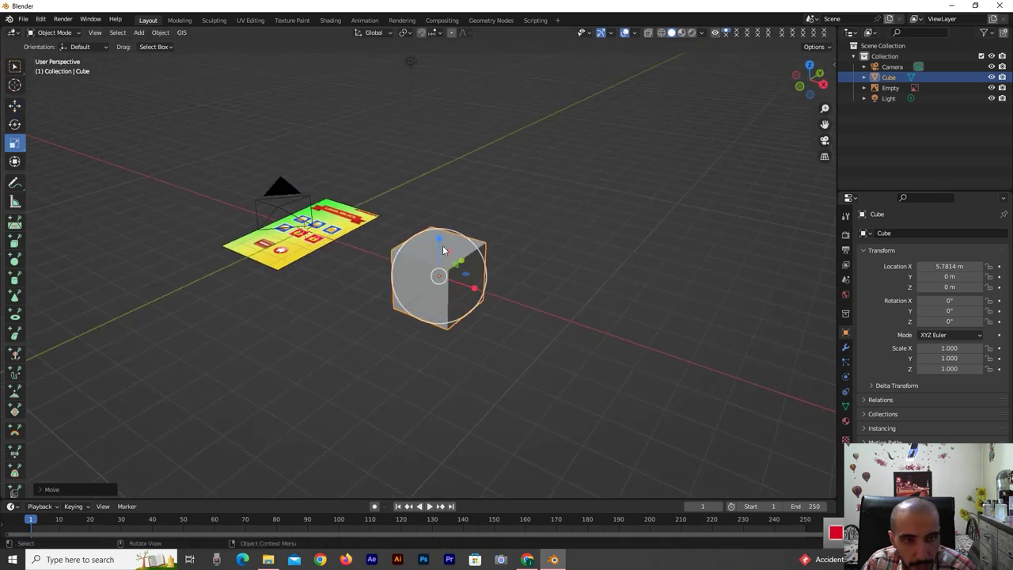
drag(438, 239, 433, 267)
Loop-cut the slab's middle and push the new edge loop along X into a notch
key(Tab)
scroll(565, 345, up, 2)
scroll(566, 345, up, 2)
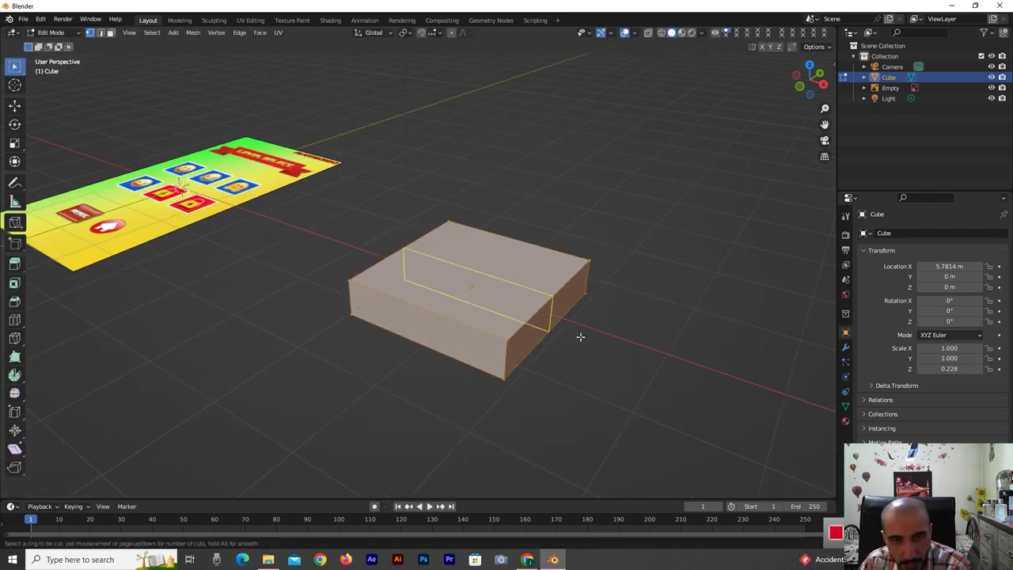
click(576, 331)
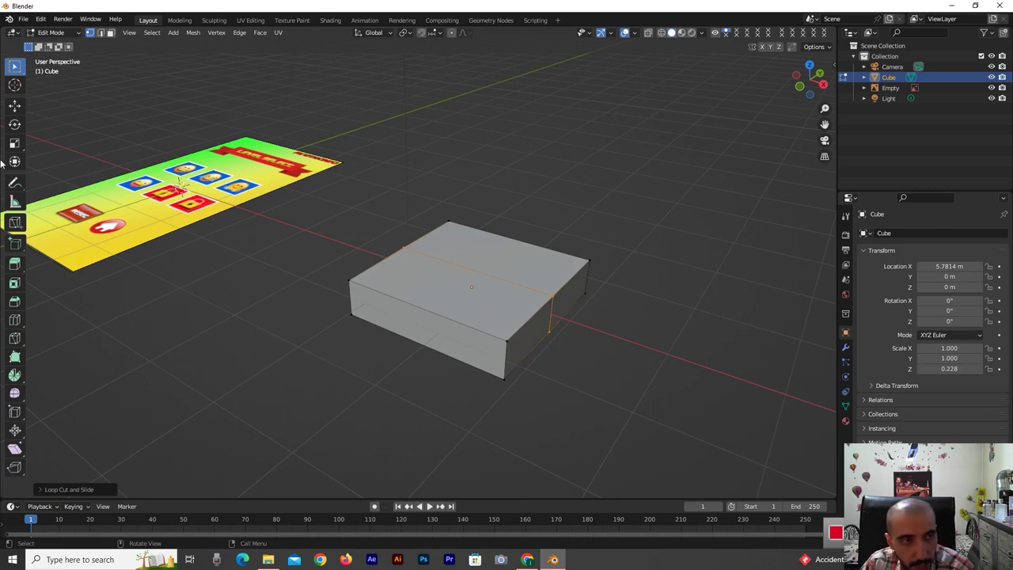
click(15, 105)
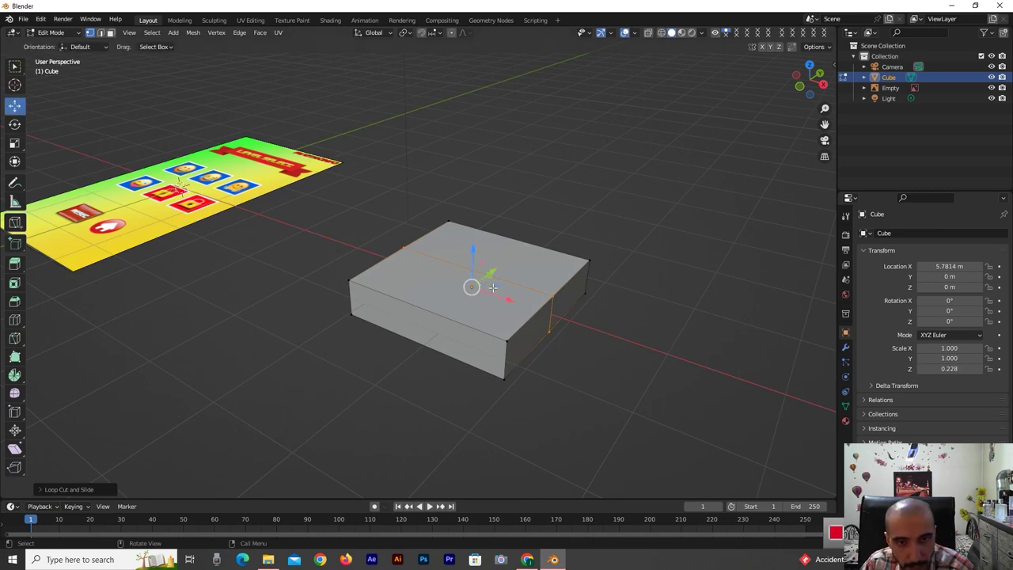
mouse_move(510, 300)
mouse_down()
mouse_move(489, 295)
mouse_move(508, 301)
mouse_up()
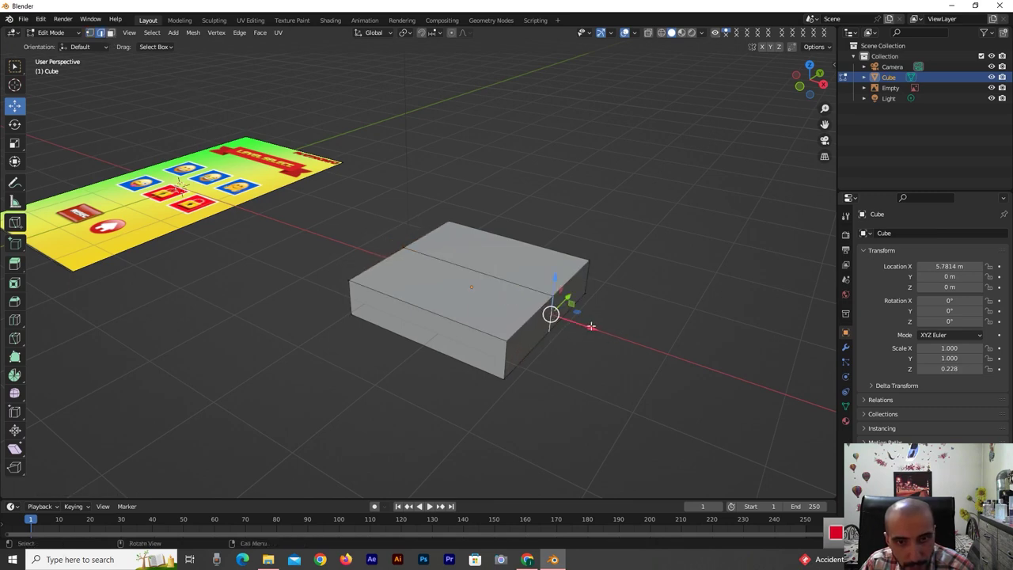
drag(592, 326, 550, 312)
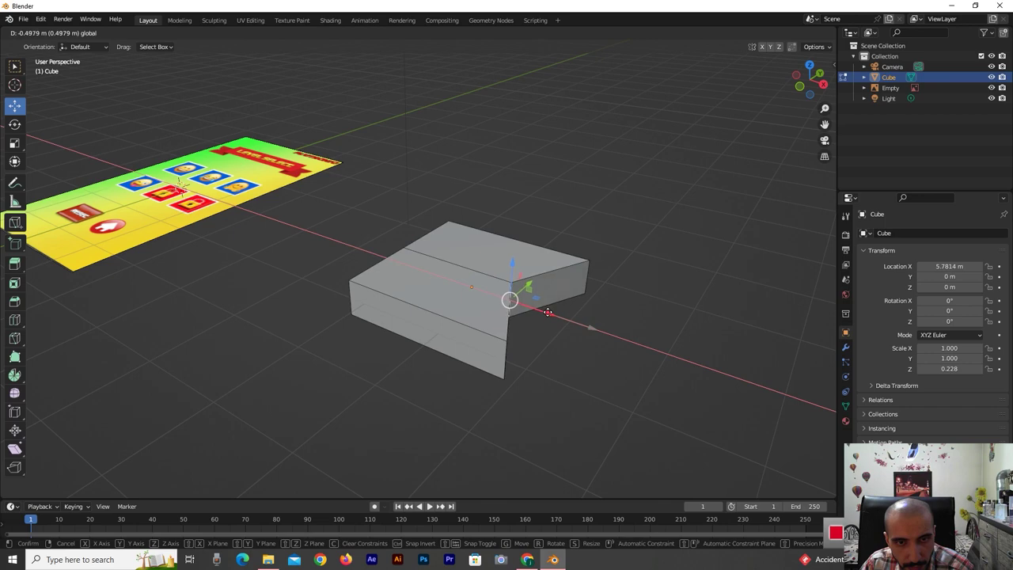
drag(545, 312, 545, 312)
scroll(650, 285, down, 2)
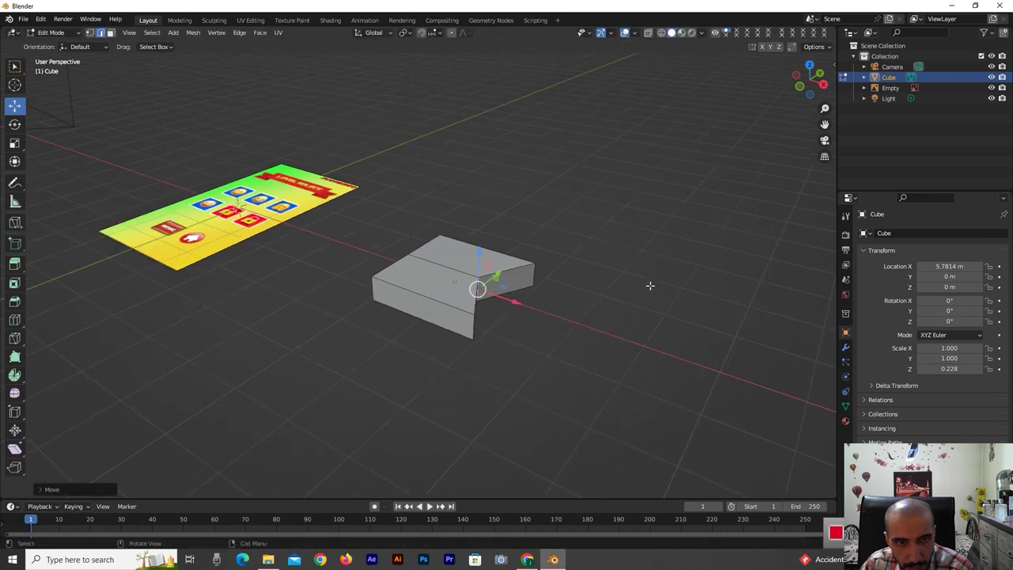
mouse_move(798, 84)
mouse_down()
mouse_move(123, 294)
mouse_move(133, 190)
mouse_up()
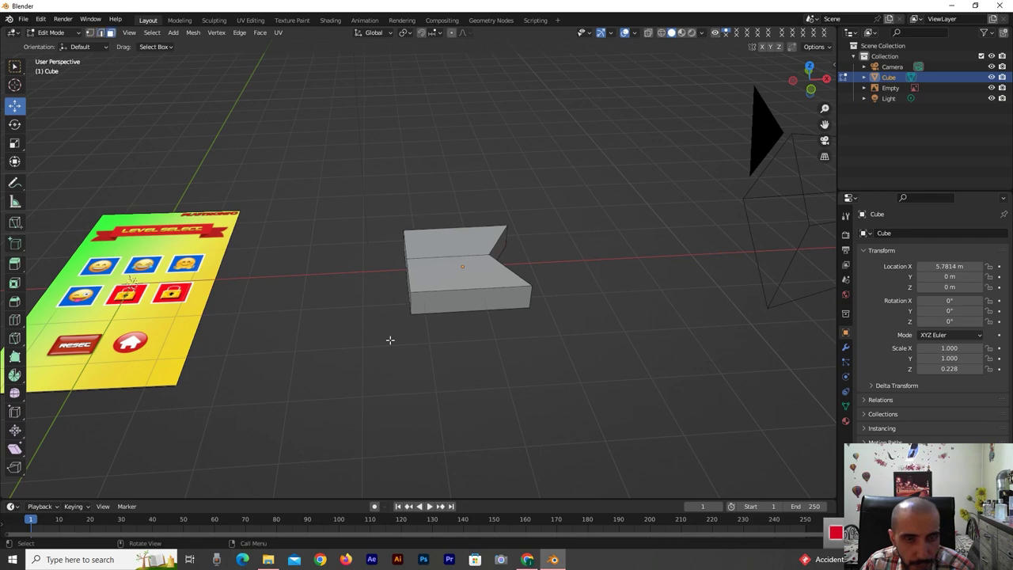
Duplicate the whole slab mesh in place and rotate the copy around its vertical axis
key(a)
click(442, 213)
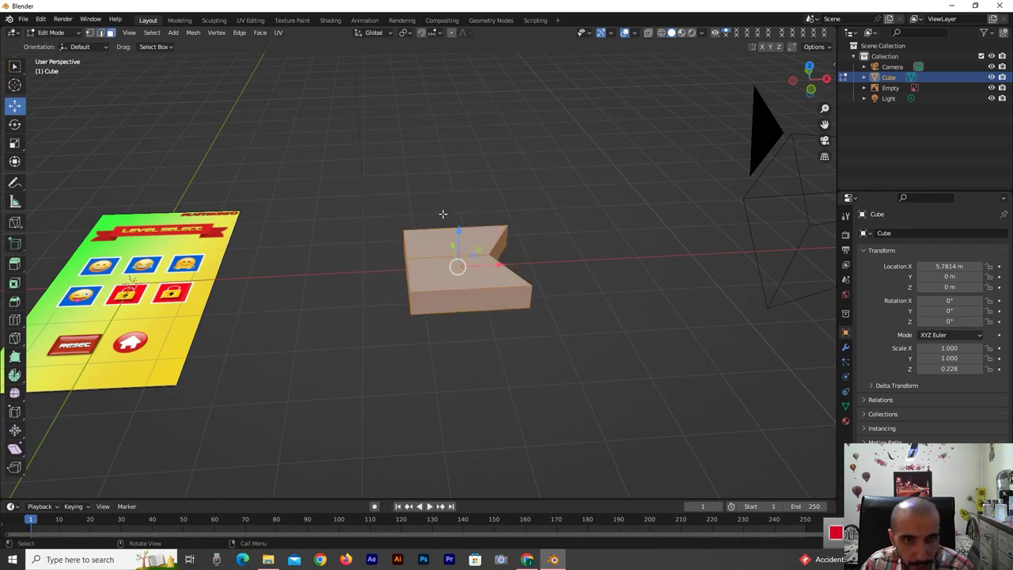
key(shift+d)
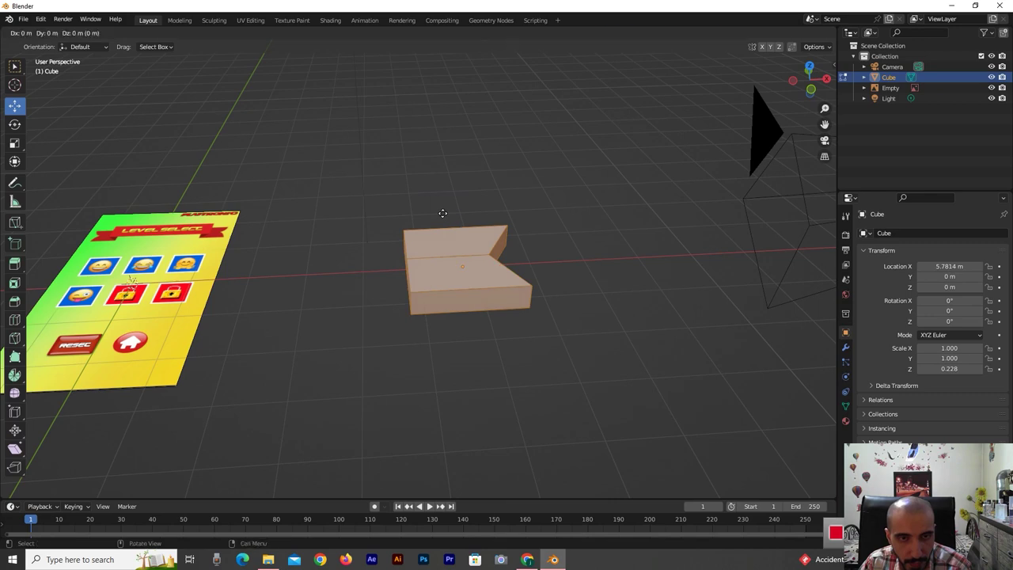
right_click(443, 213)
click(14, 131)
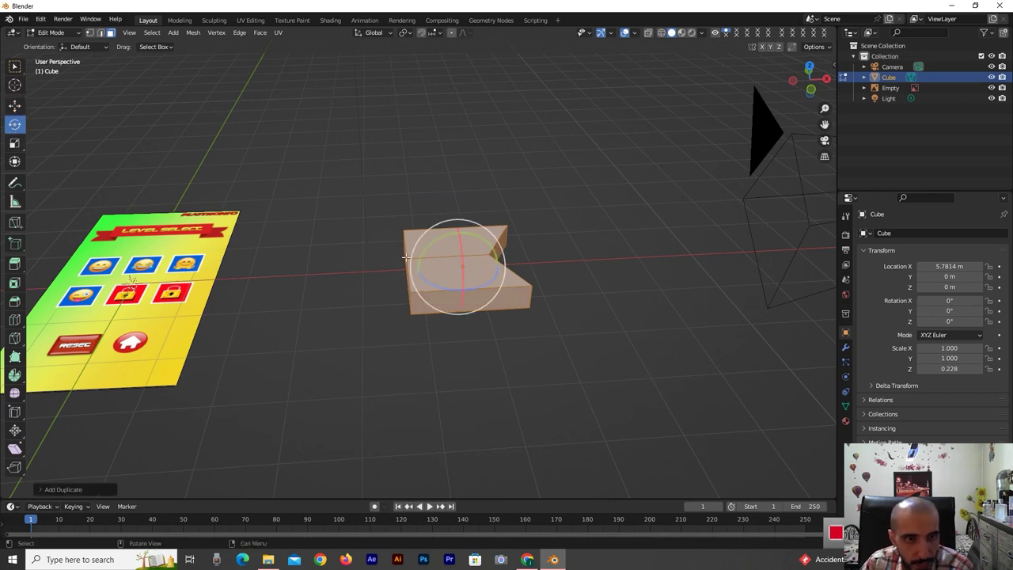
drag(445, 289, 494, 198)
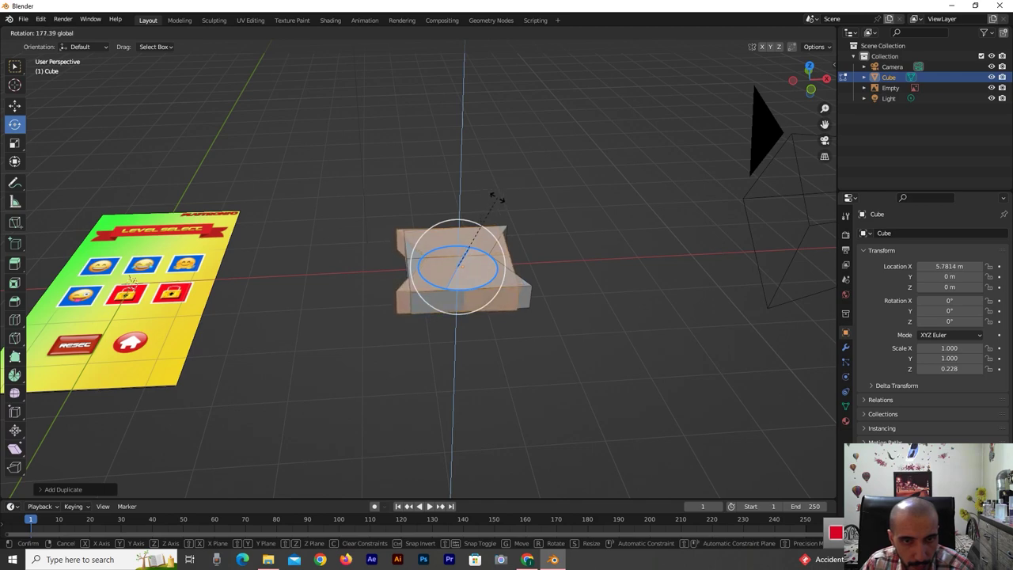
drag(487, 213, 481, 211)
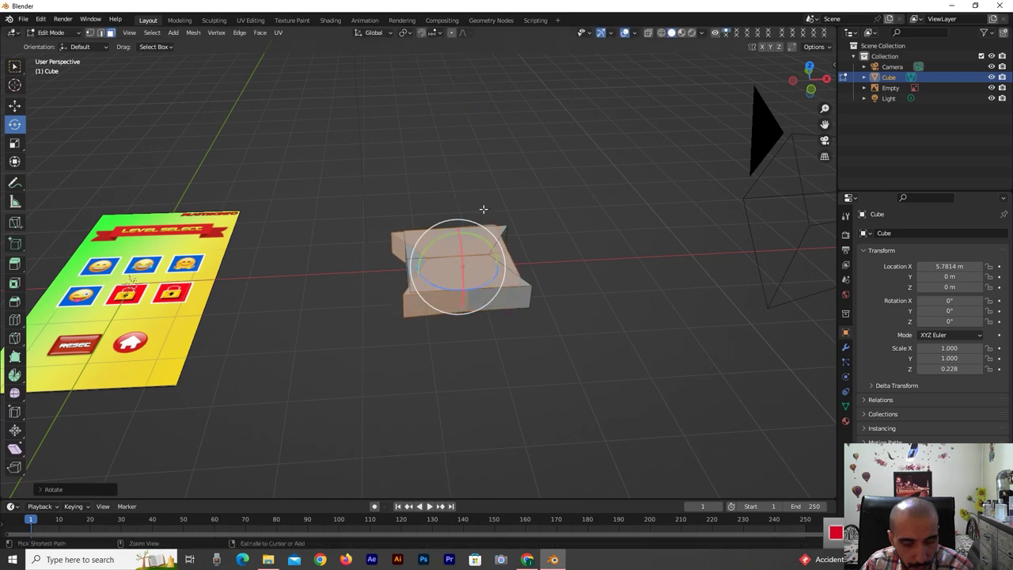
Move the copy left over the level-select reference image
click(16, 106)
drag(502, 263, 220, 274)
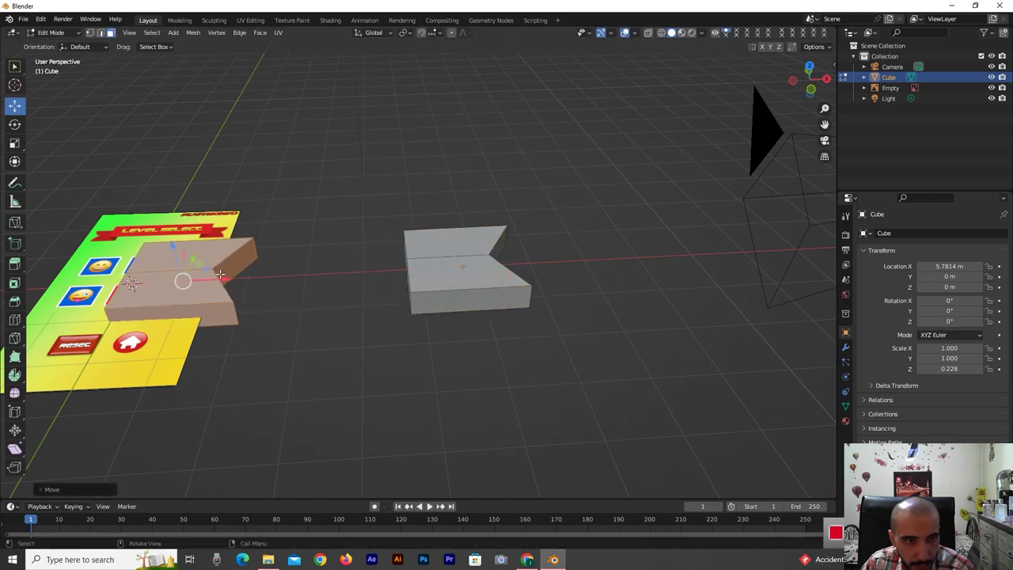
right_click(215, 264)
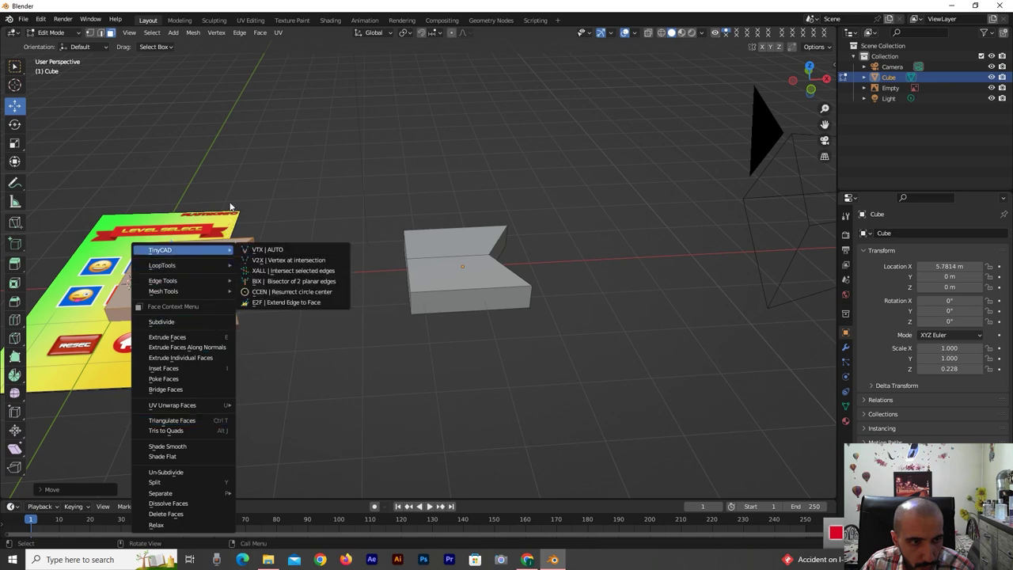
right_click(198, 282)
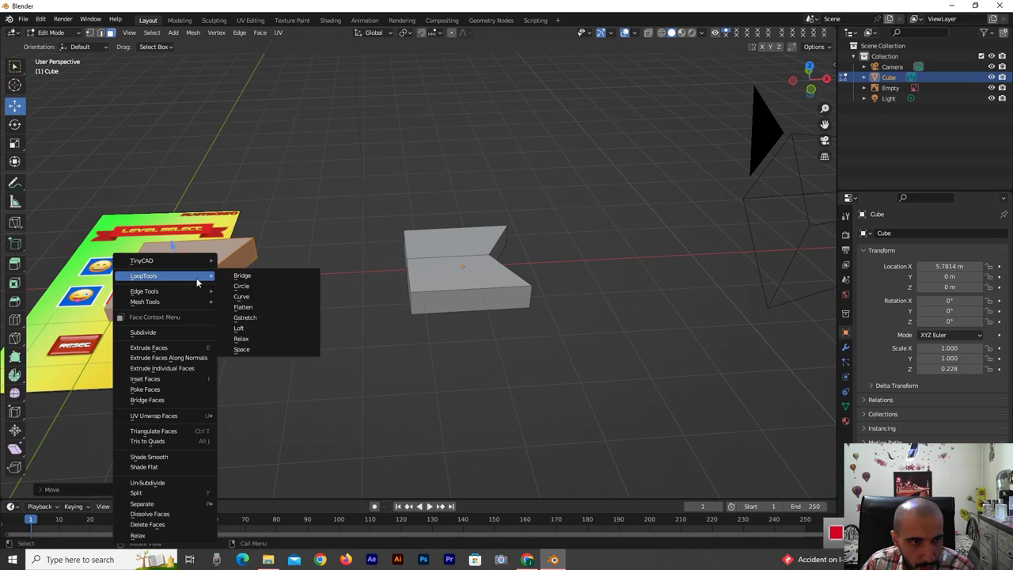
click(261, 33)
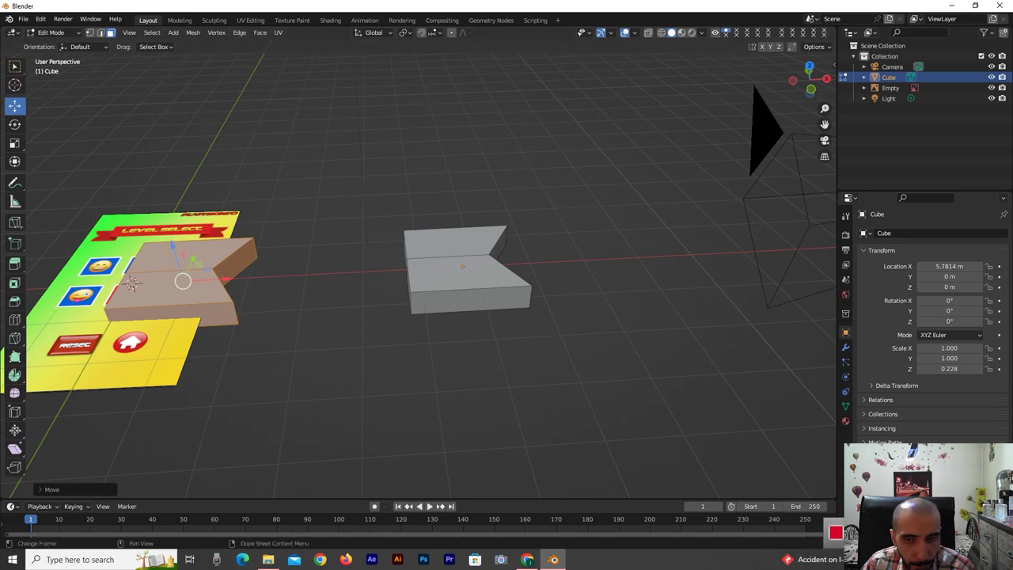
click(14, 124)
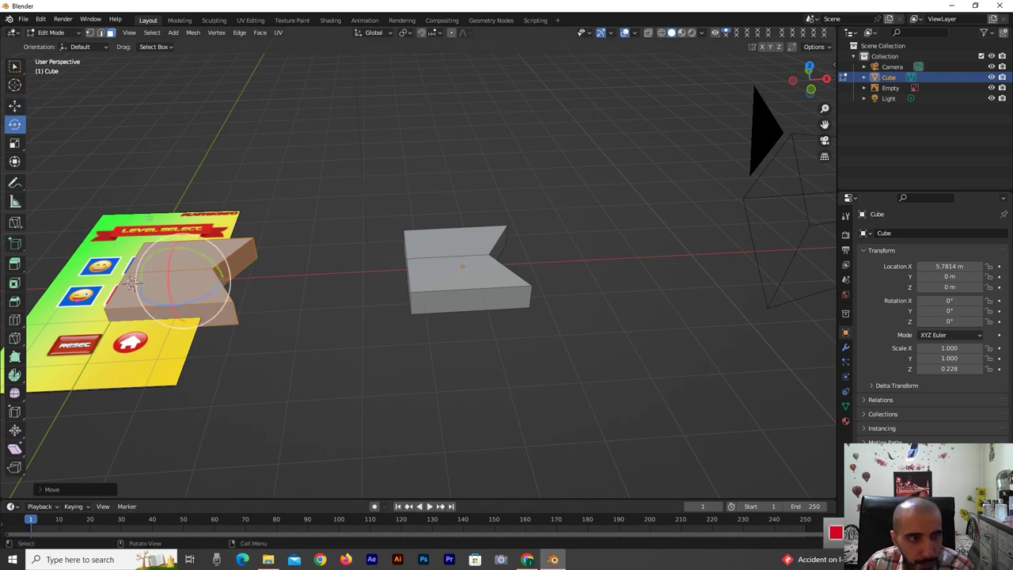
Turn the copied piece about -180° around Z and shift it about 1.111 m left onto the board
drag(131, 283, 153, 259)
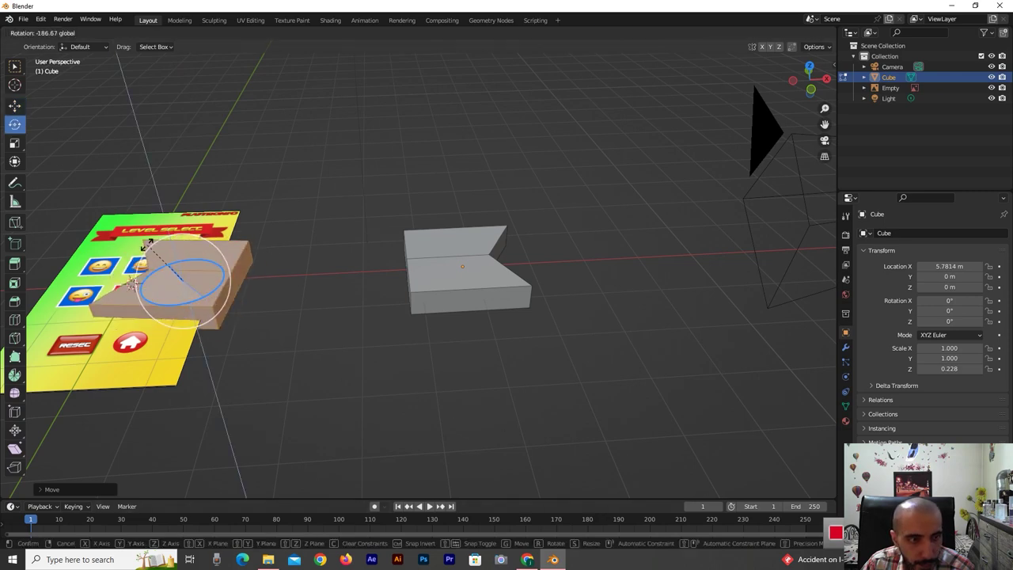
drag(152, 258, 151, 257)
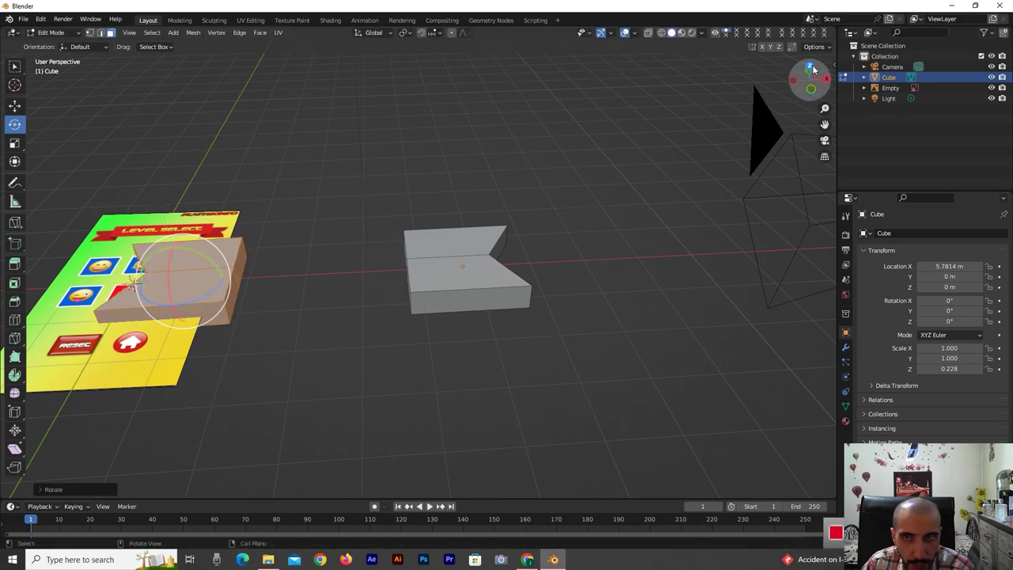
click(812, 68)
click(808, 68)
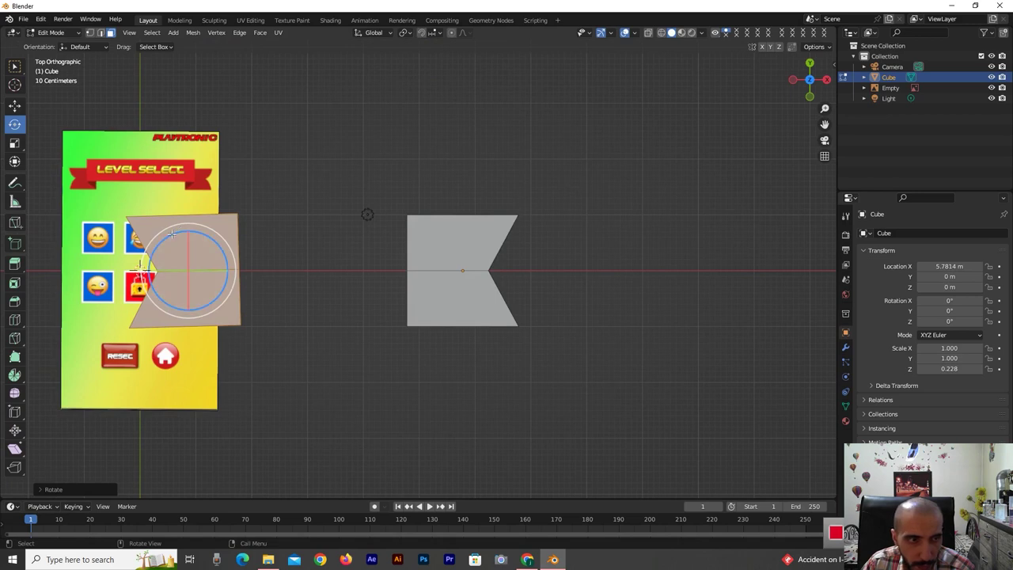
drag(178, 234, 176, 236)
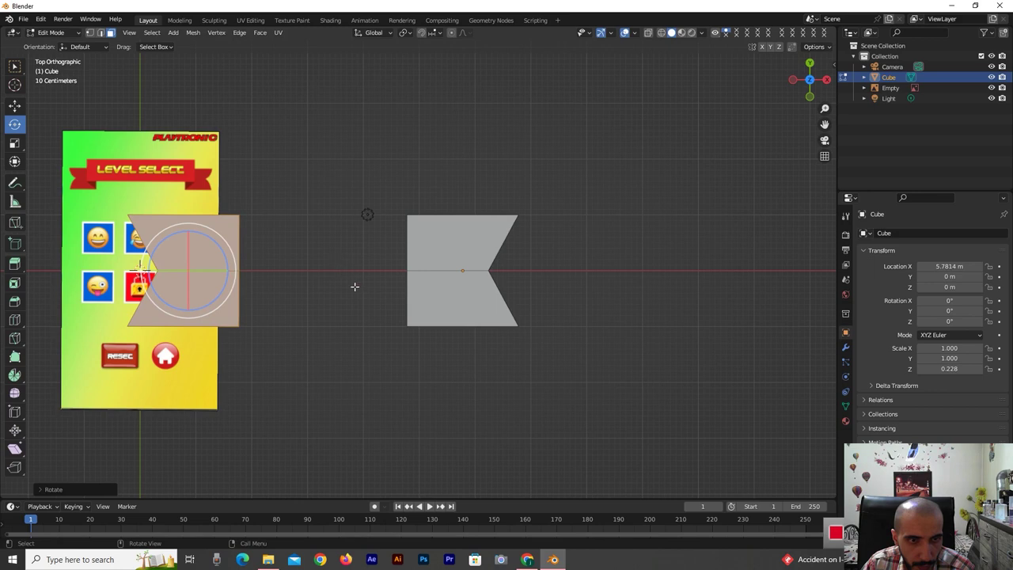
drag(810, 79, 799, 143)
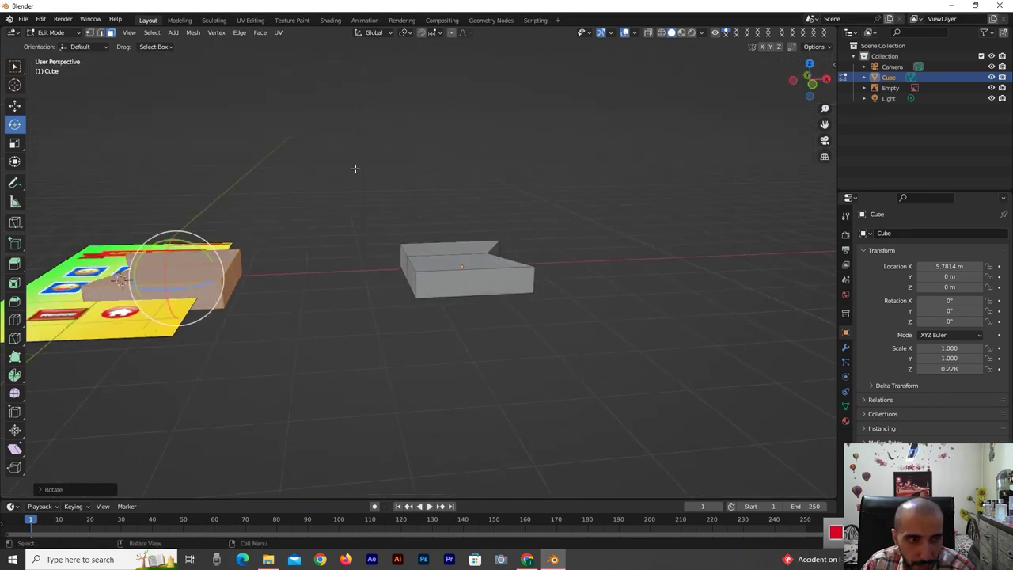
click(14, 105)
drag(224, 279, 122, 281)
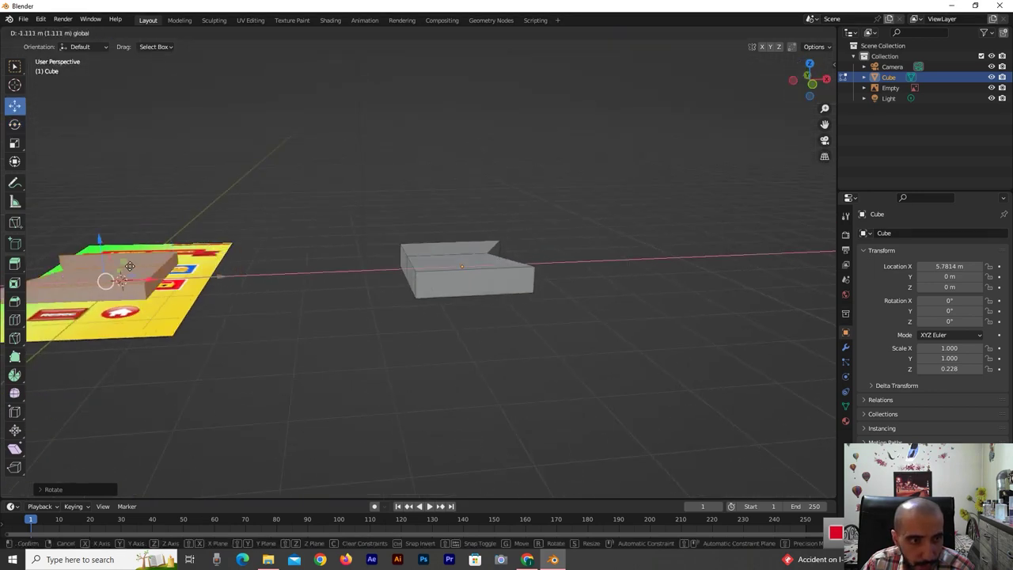
click(279, 183)
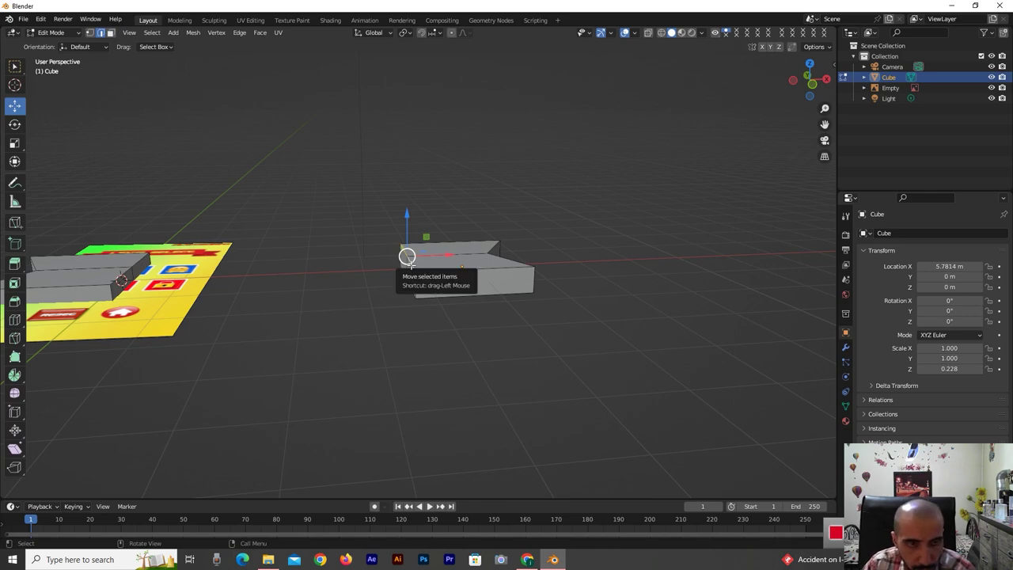
Extrude the right block's face up into a tall column, then left into a horizontal arm
key(e)
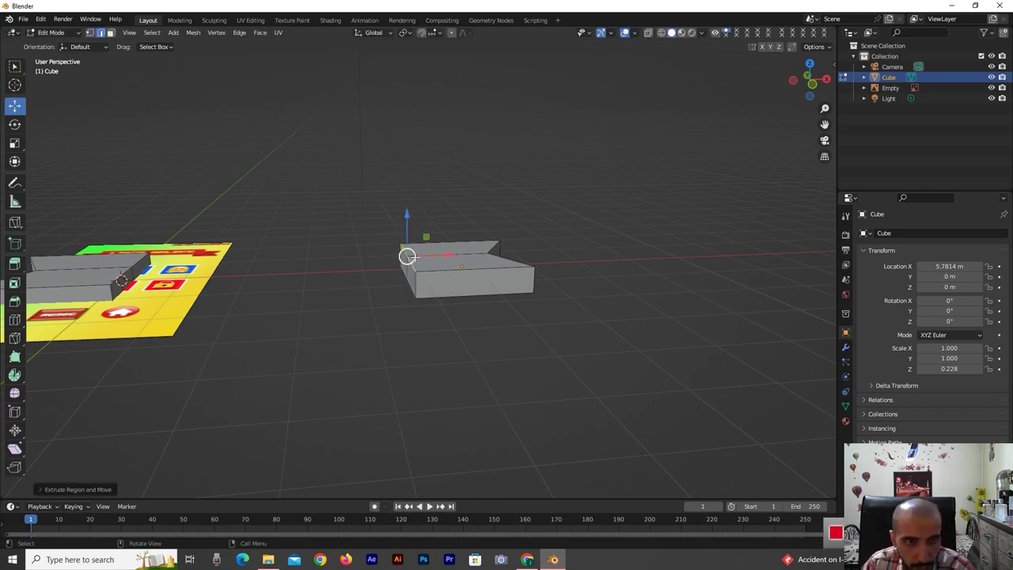
drag(407, 228, 407, 76)
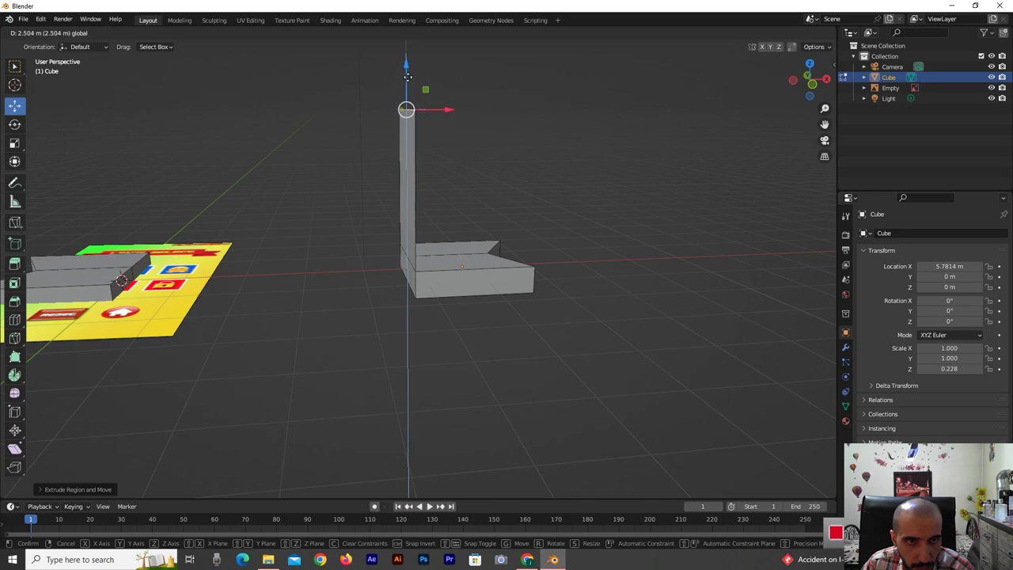
key(e)
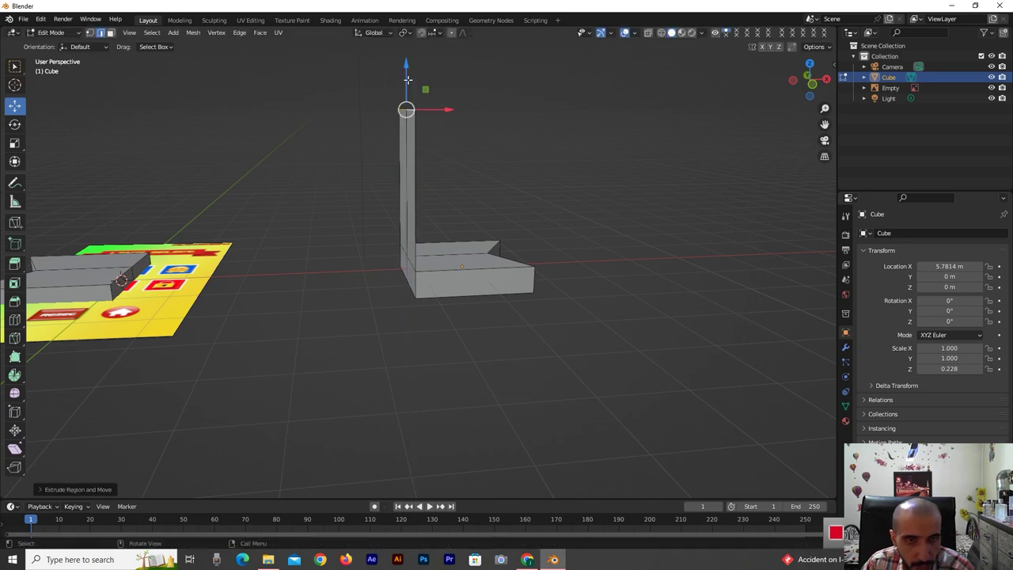
drag(441, 108, 174, 131)
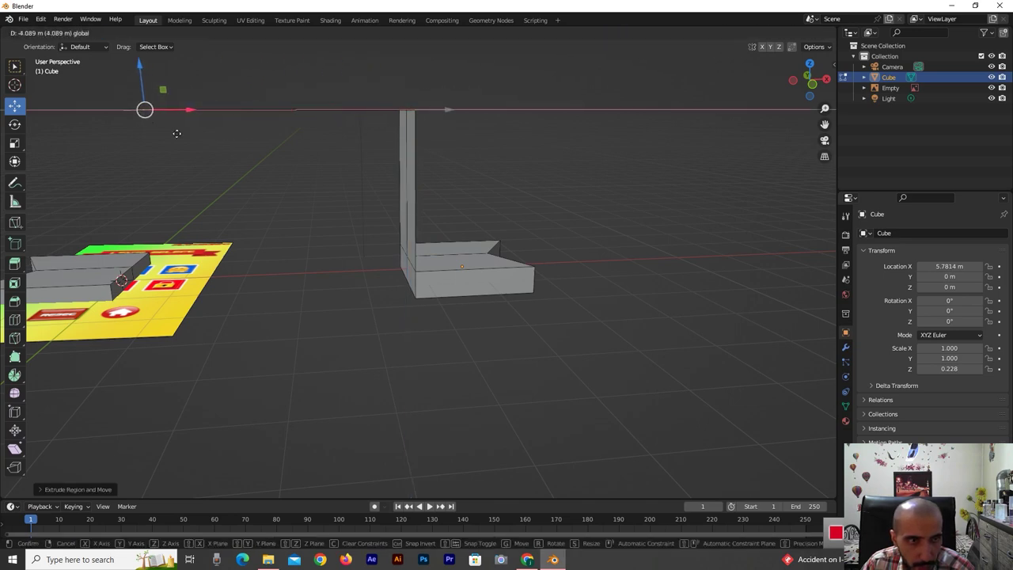
middle_drag(273, 163, 280, 178)
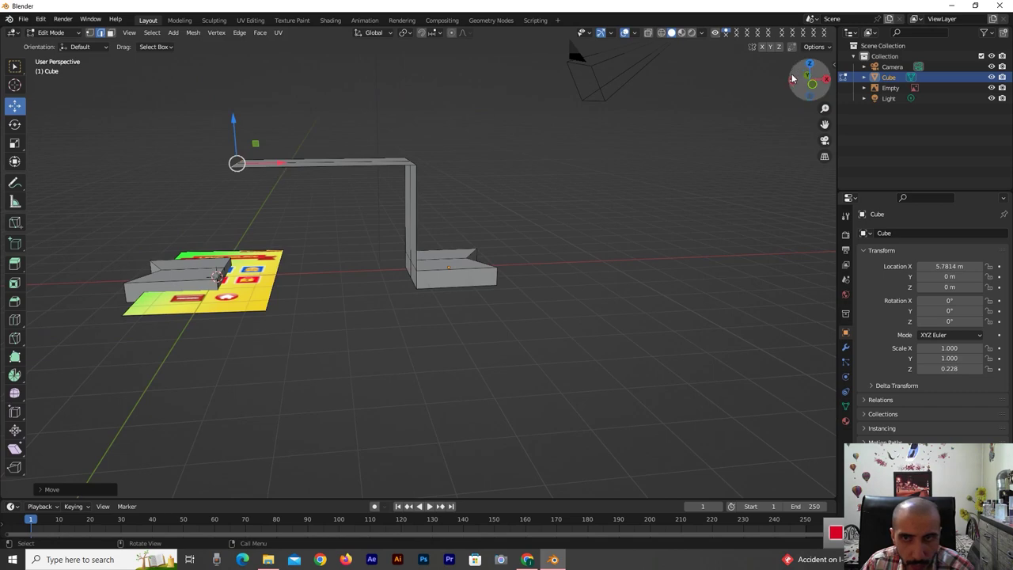
drag(802, 73, 760, 88)
middle_drag(401, 240, 401, 240)
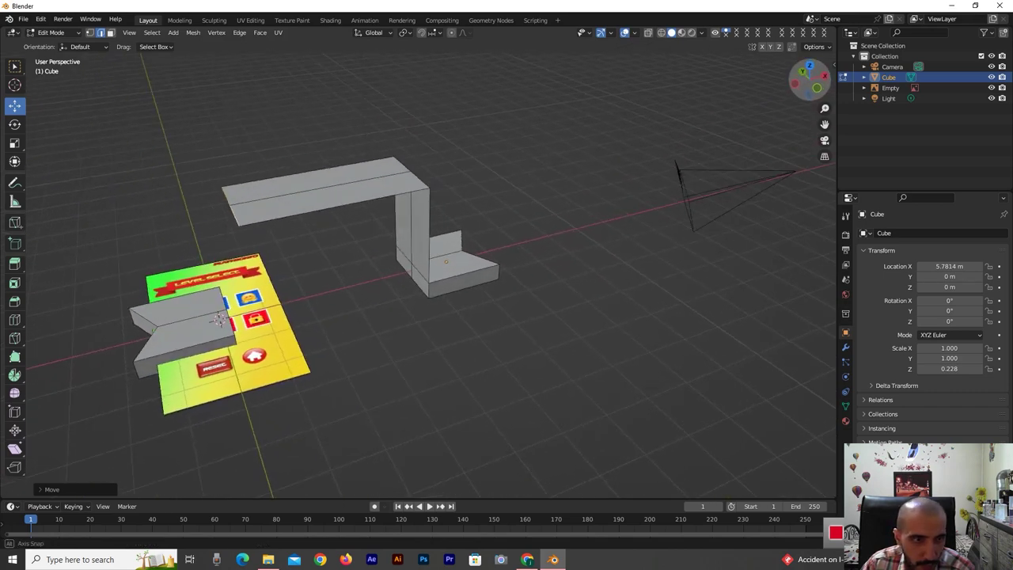
Stretch the arm further left and extrude a leg down from its end to the board
drag(275, 191, 256, 204)
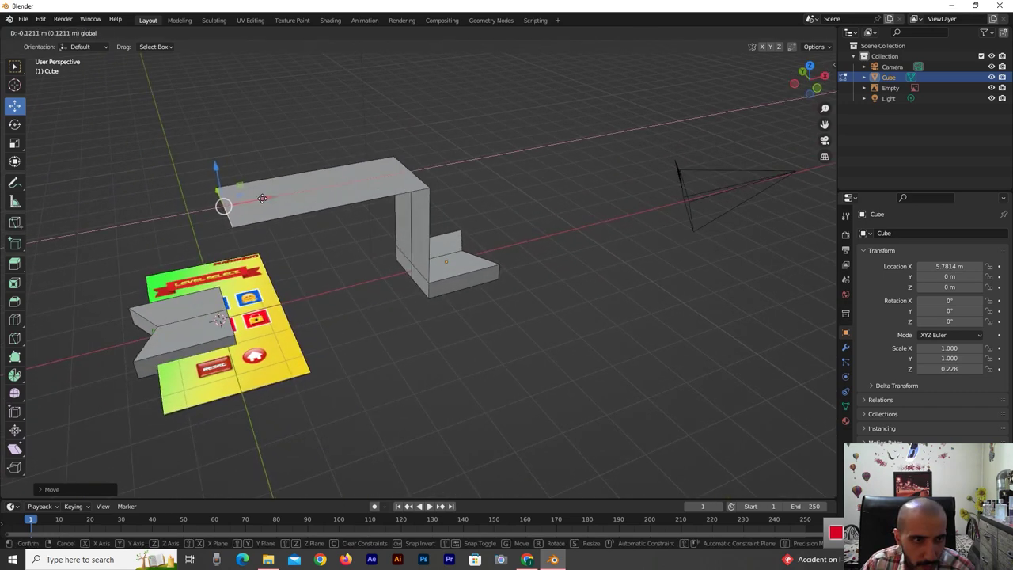
key(g)
key(z)
click(226, 340)
shift+click(232, 323)
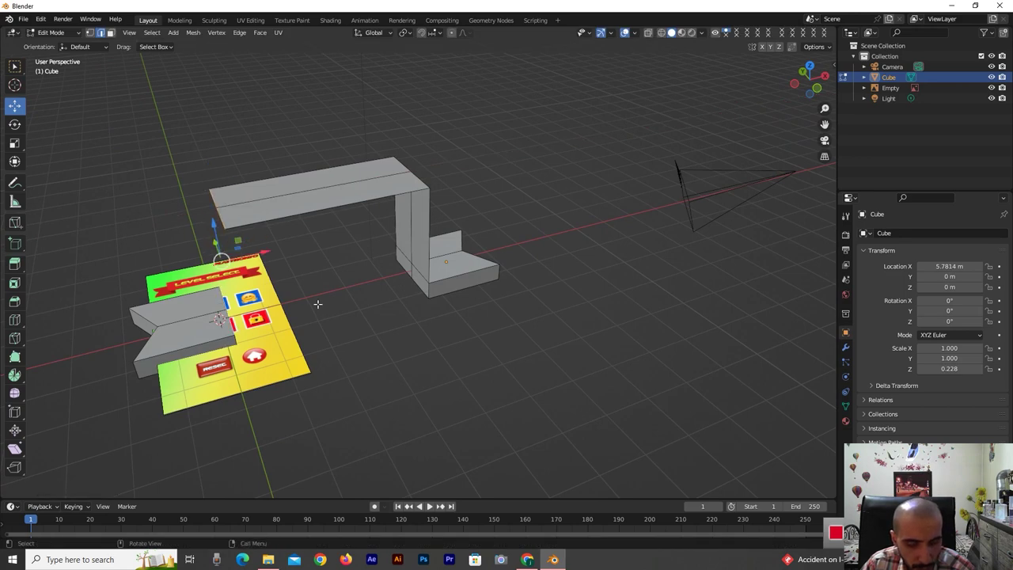
key(ctrl+shift+z)
click(403, 269)
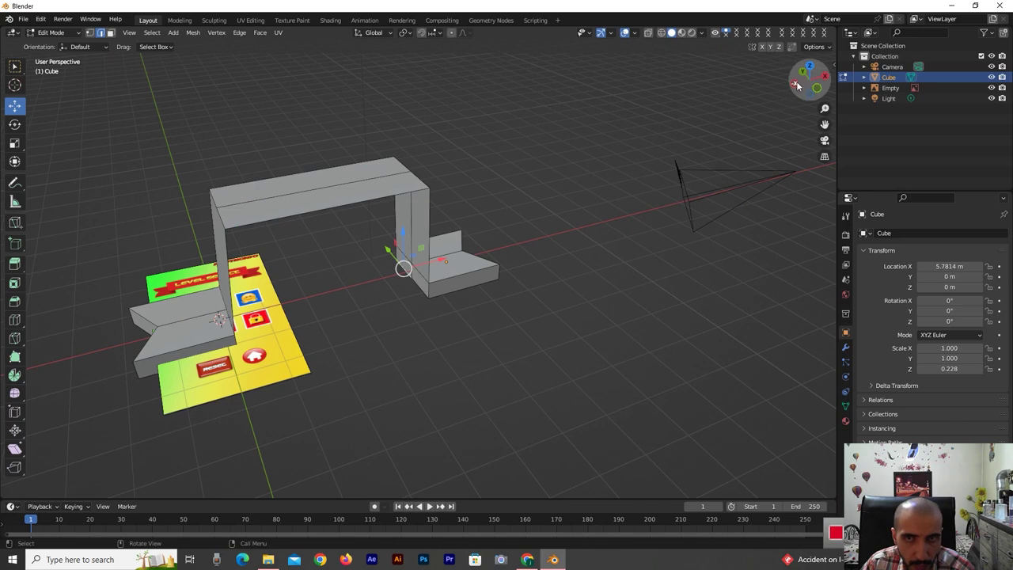
Select the left leg's front face in face mode to inspect it, then deselect
drag(798, 86, 815, 87)
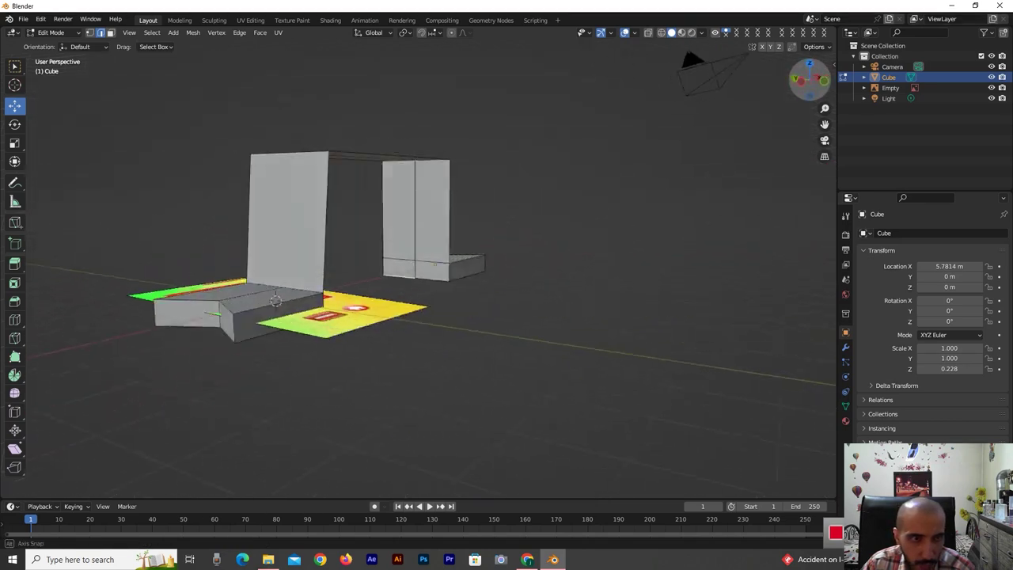
drag(815, 88, 823, 84)
scroll(250, 238, up, 2)
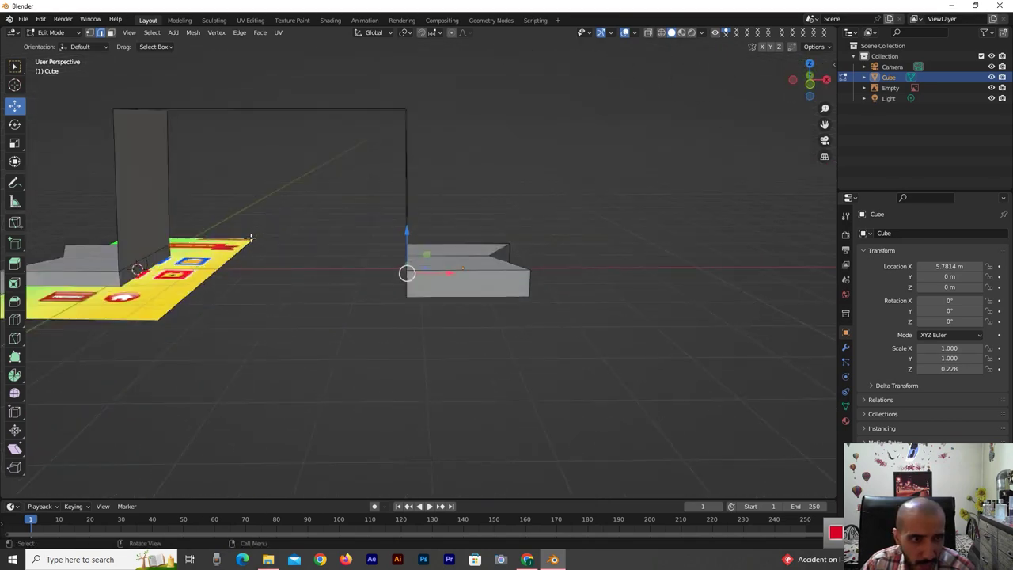
click(135, 203)
click(111, 33)
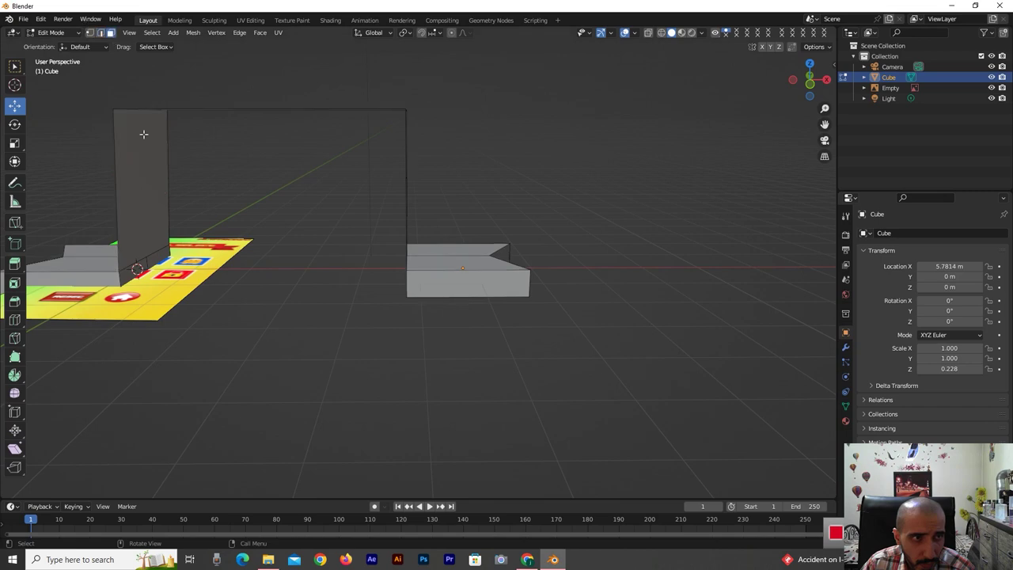
click(142, 150)
drag(798, 85, 803, 79)
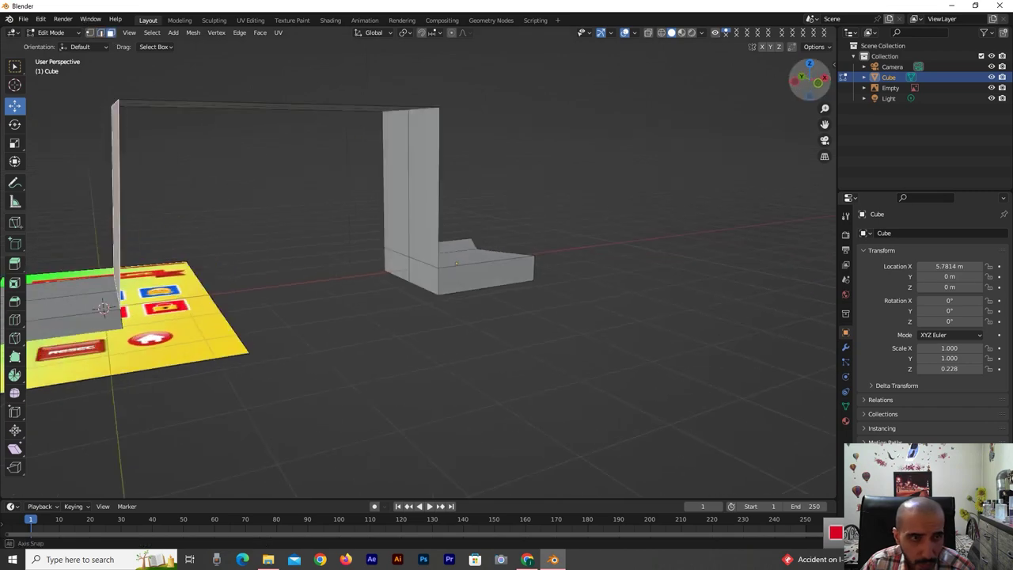
scroll(575, 146, down, 2)
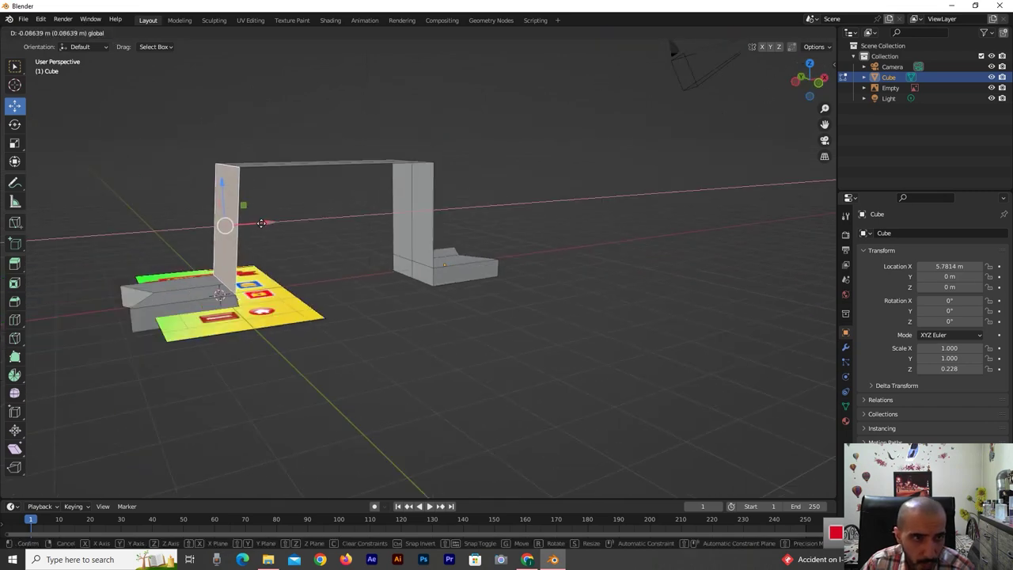
click(346, 268)
Select the arch's top-left corner edge and nudge it up and slightly left
click(100, 32)
click(232, 166)
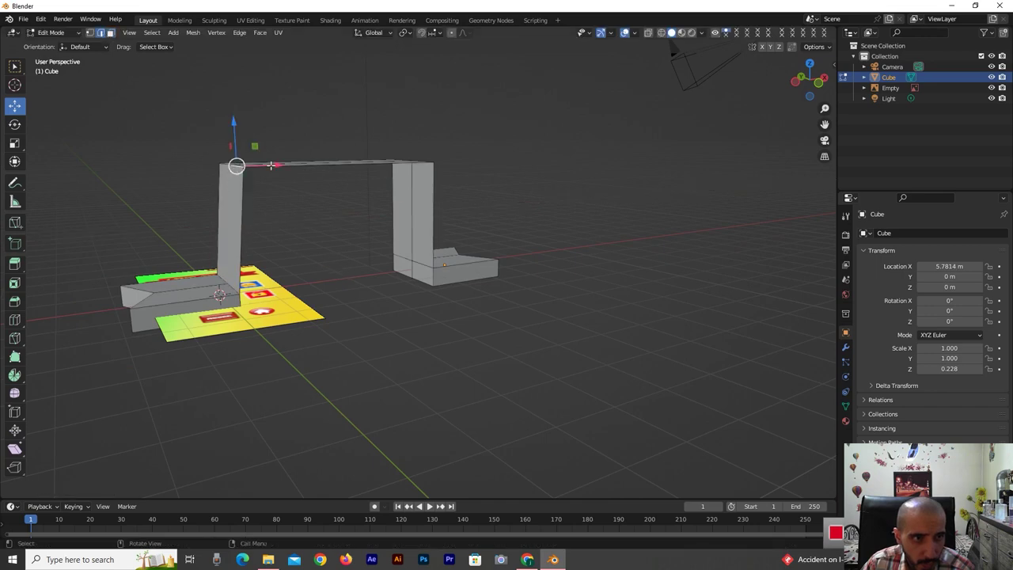
drag(792, 82, 804, 89)
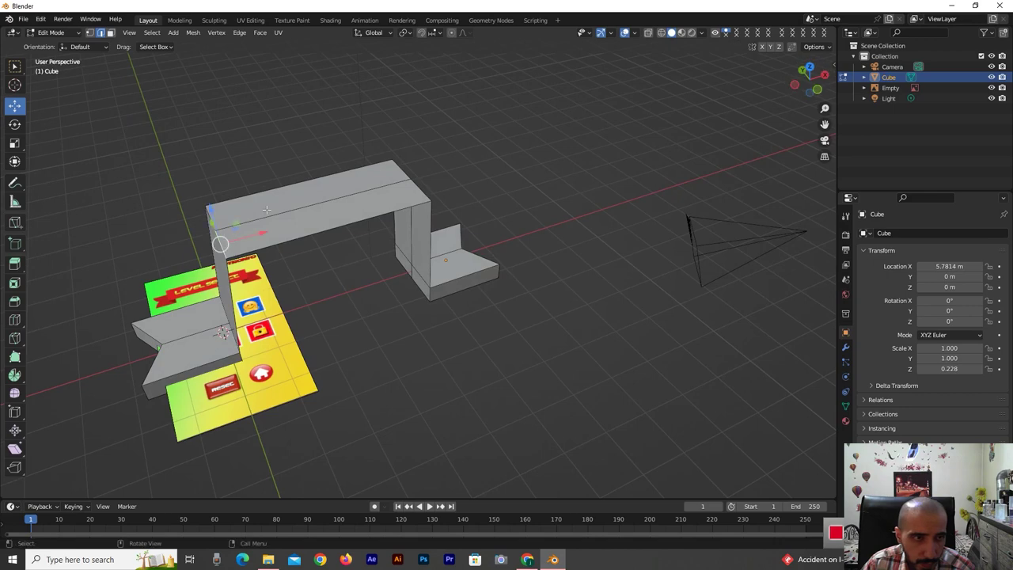
drag(210, 212, 199, 200)
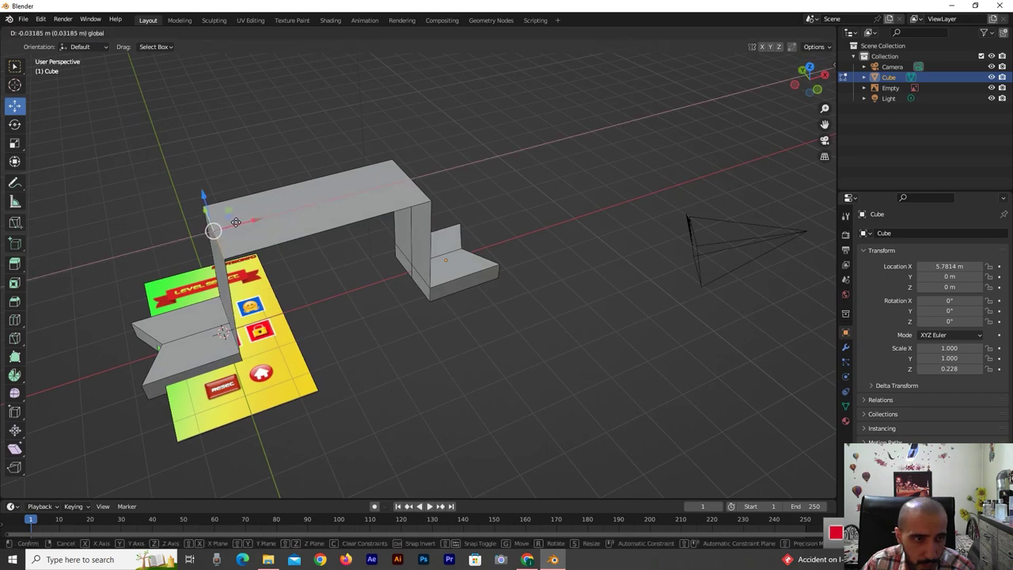
drag(801, 79, 810, 81)
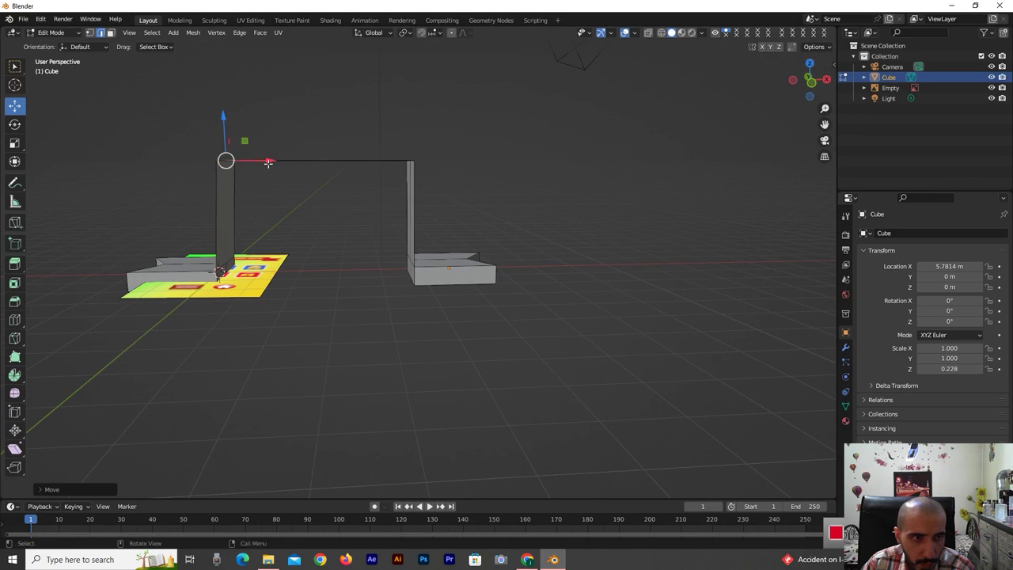
drag(265, 160, 261, 160)
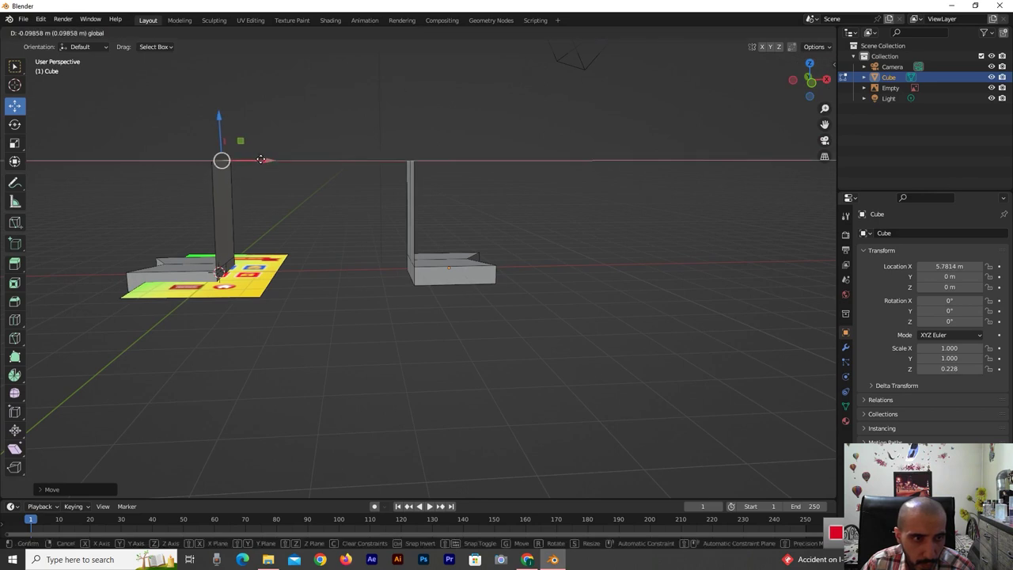
In front orthographic view, slide the top corner edge left over the left leg
click(812, 90)
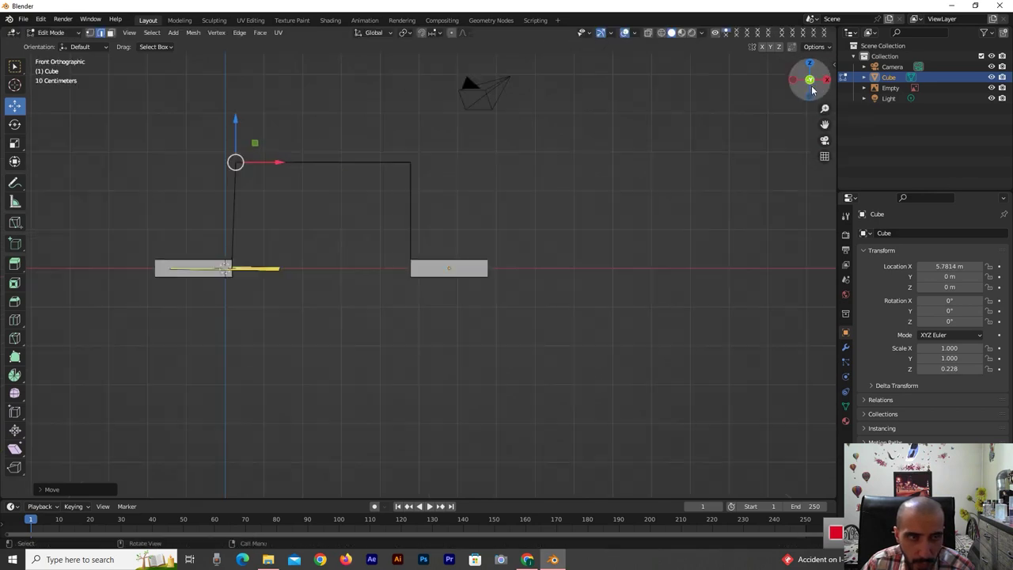
drag(280, 162, 274, 163)
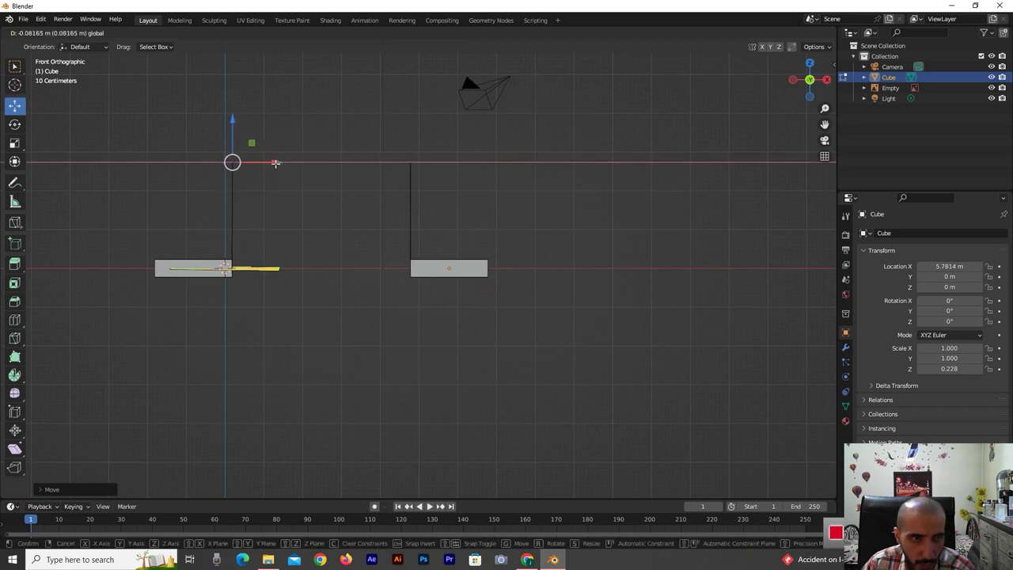
drag(274, 163, 274, 163)
click(377, 363)
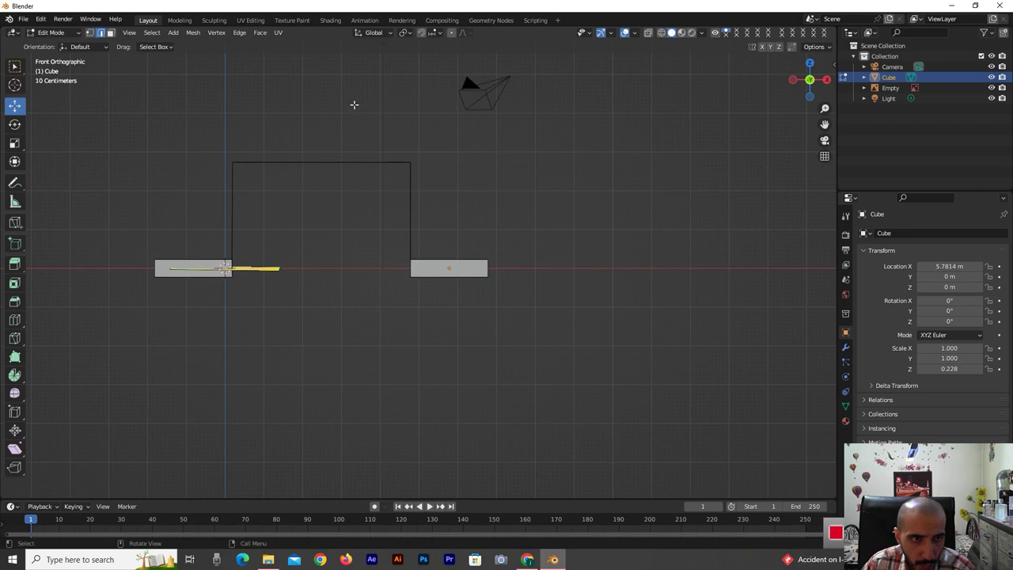
ctrl+click(320, 150)
key(ctrl+z)
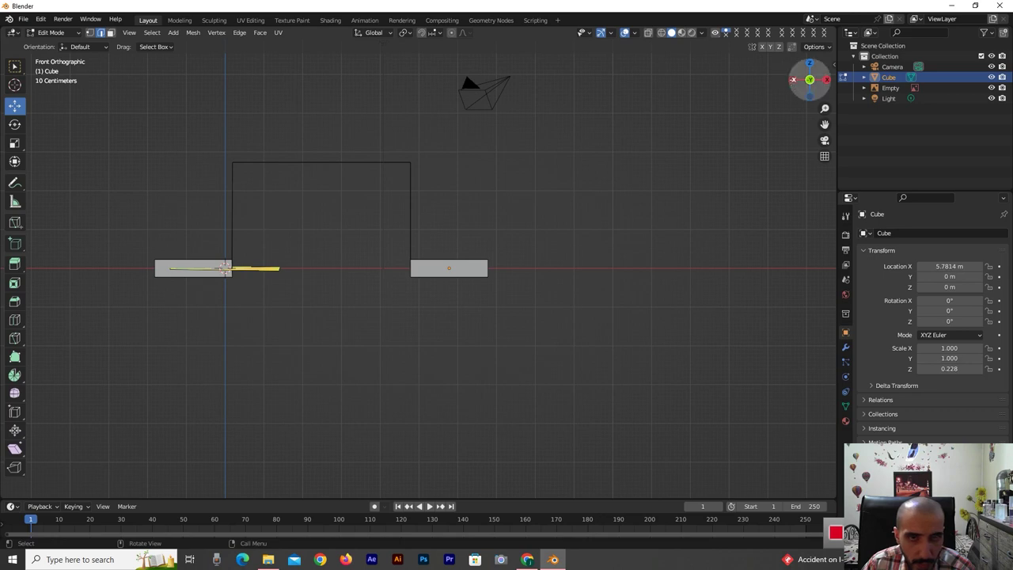
Select an upper-left corner vertex and nudge it slightly left along X in front view
drag(806, 79, 776, 103)
middle_drag(237, 219, 237, 219)
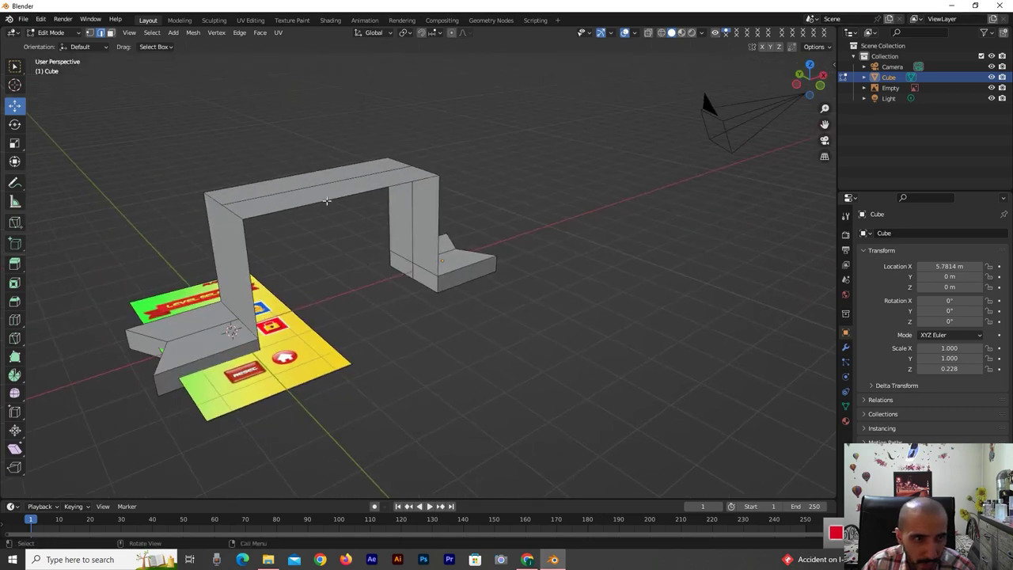
click(226, 209)
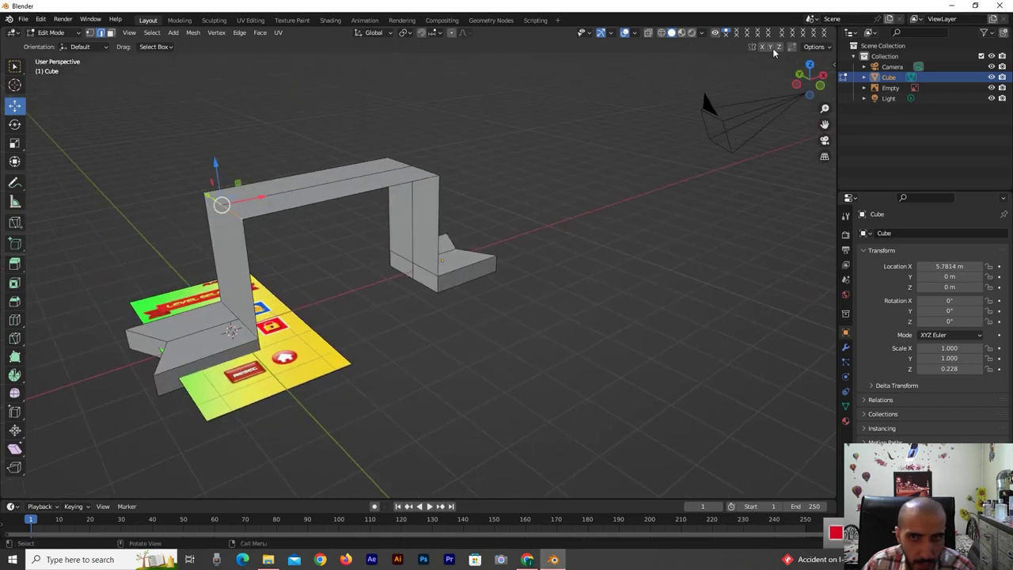
click(815, 87)
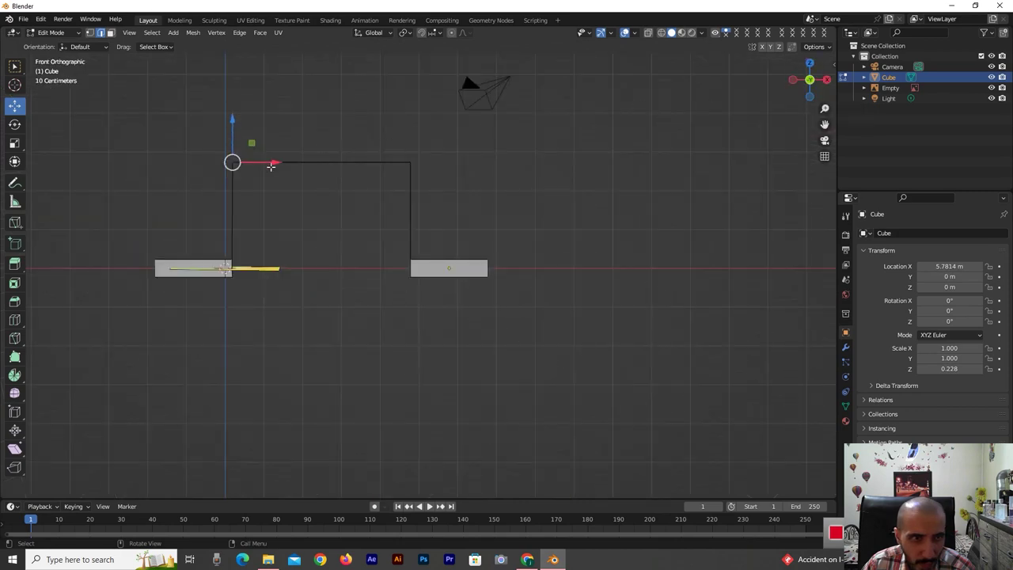
drag(269, 162, 268, 161)
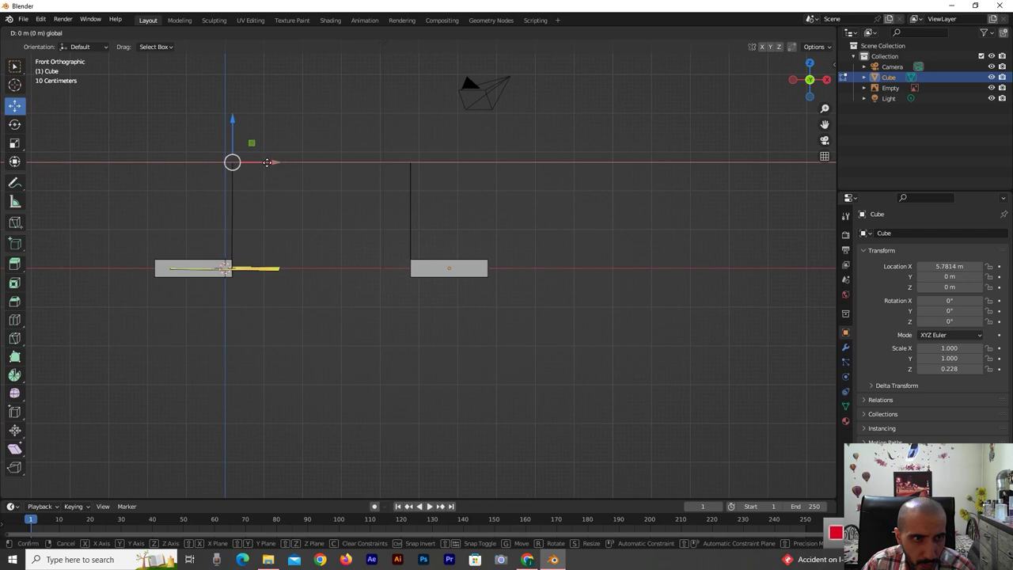
drag(267, 163, 266, 163)
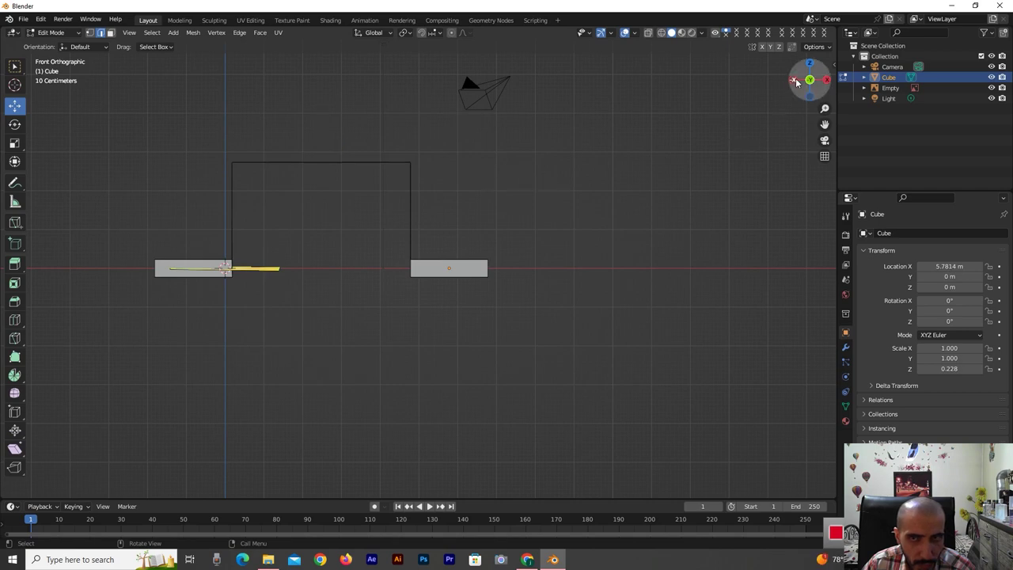
drag(807, 79, 791, 95)
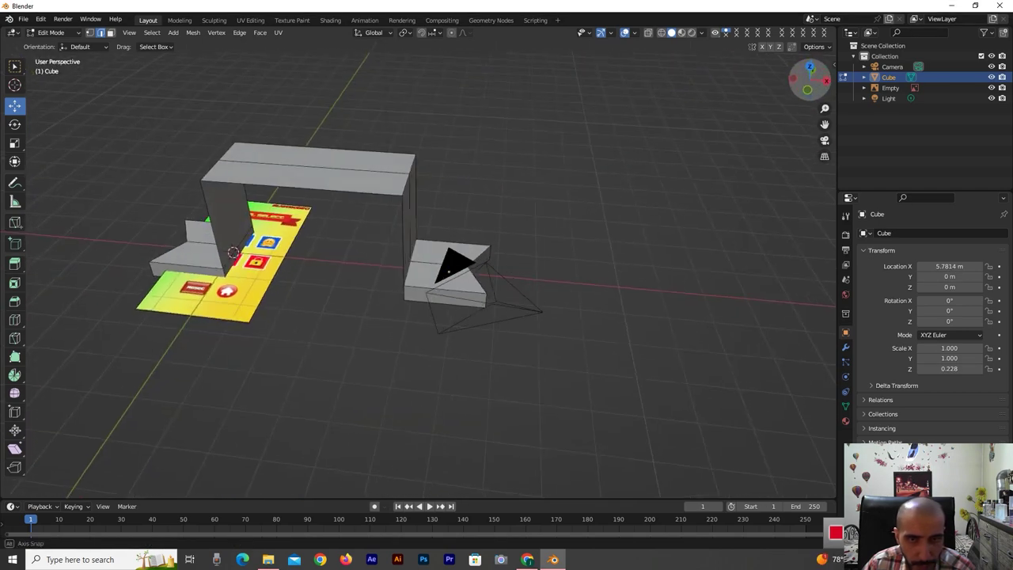
Extrude the arch's top face upward to thicken it
drag(808, 79, 799, 87)
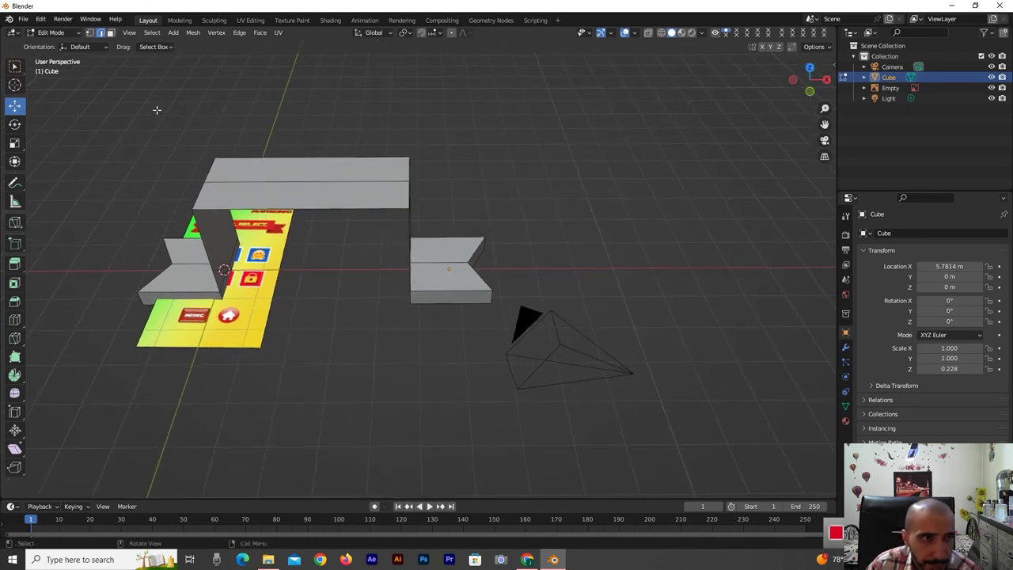
shift+click(324, 180)
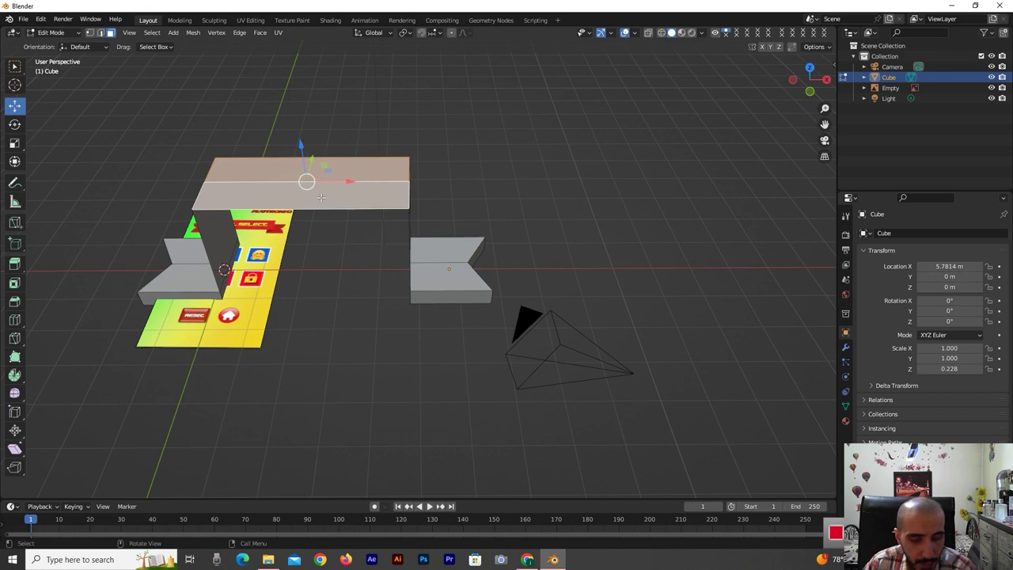
key(e)
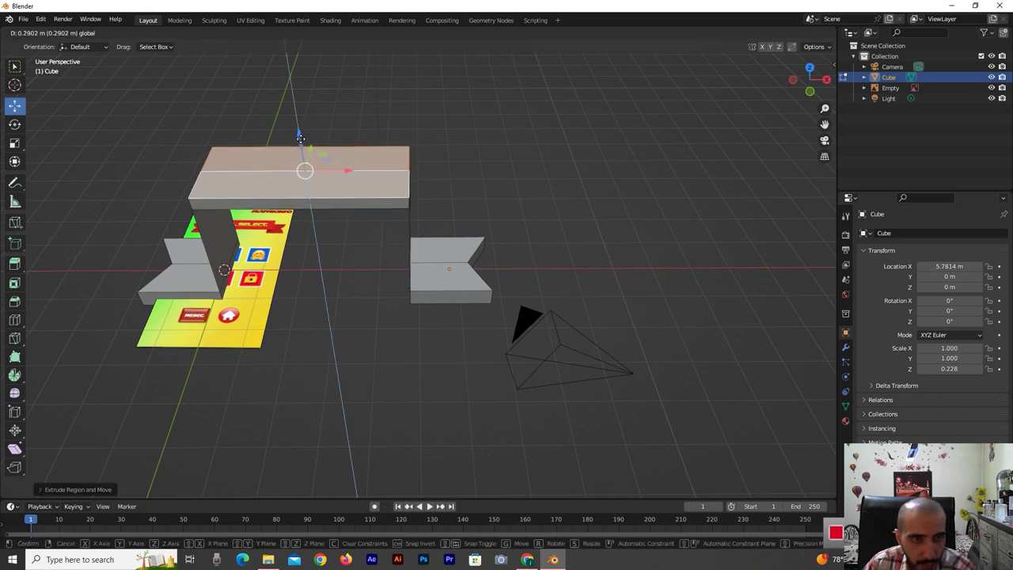
click(300, 138)
drag(810, 79, 784, 103)
mouse_move(498, 180)
middle_down()
mouse_move(361, 62)
mouse_move(349, 71)
mouse_move(570, 241)
middle_up()
Auto-smooth the arch, give it a new red material, and switch to Material Preview
key(Tab)
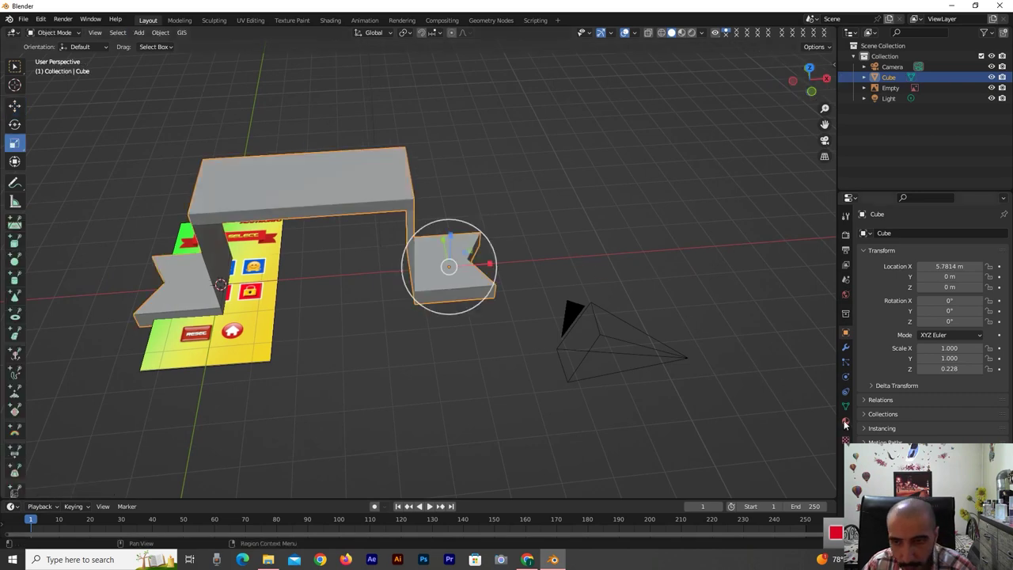
click(846, 422)
right_click(369, 194)
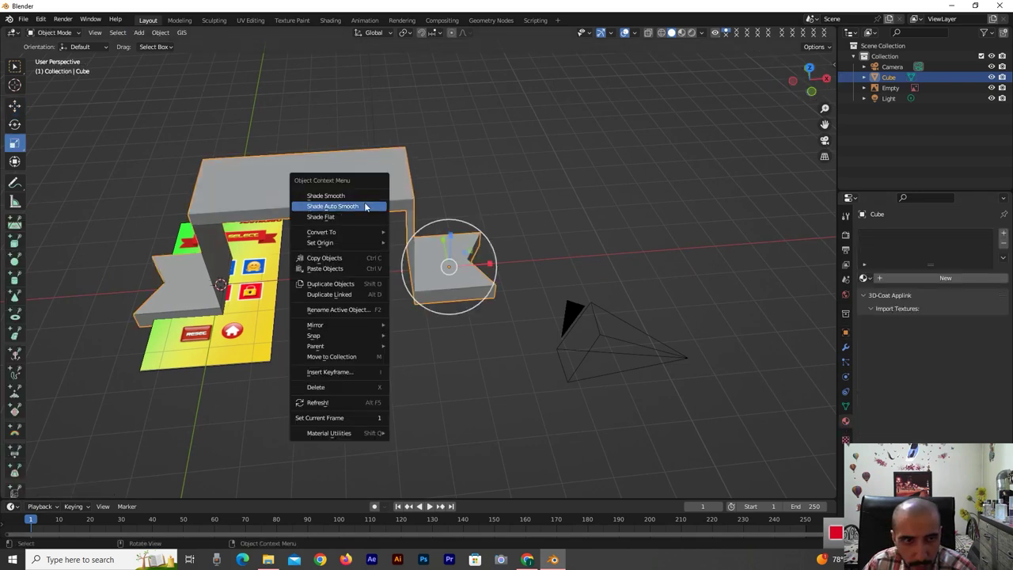
click(366, 206)
click(950, 278)
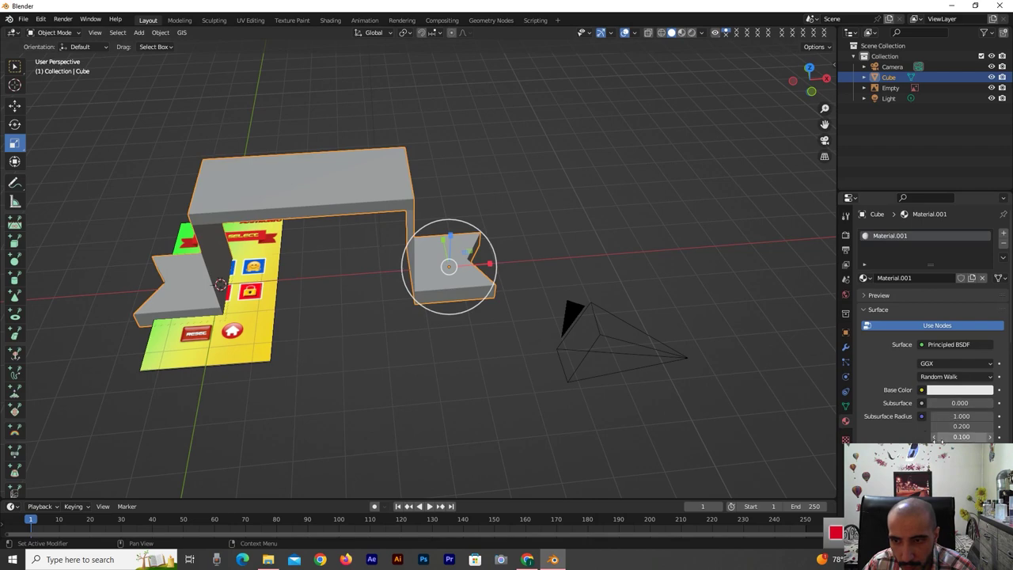
click(960, 389)
mouse_move(942, 355)
mouse_down()
mouse_move(939, 377)
mouse_move(989, 403)
mouse_up()
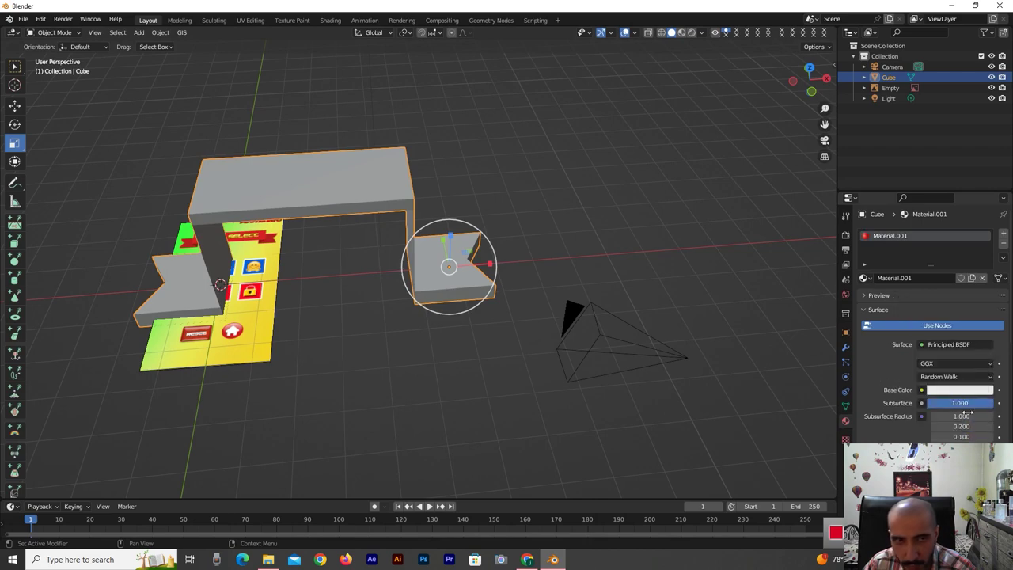
click(684, 35)
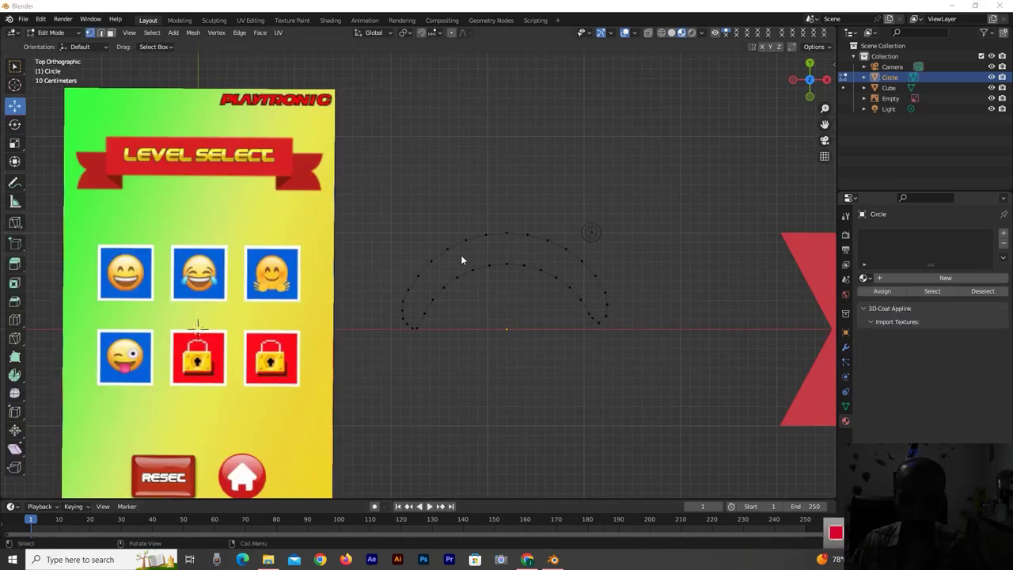
Fill all the eyebrow arc vertices into a solid face and move it right along X
drag(655, 192, 367, 393)
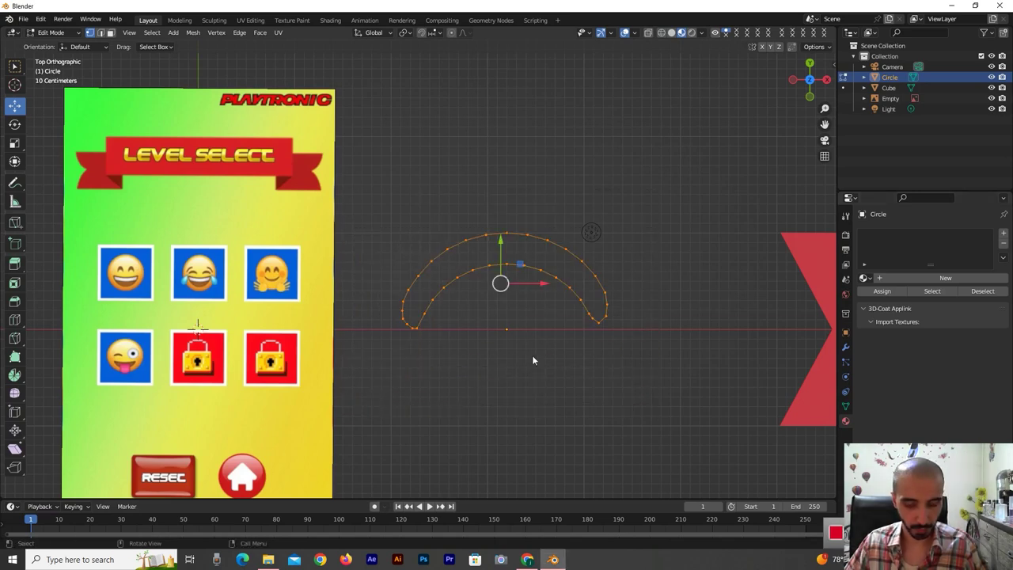
key(f)
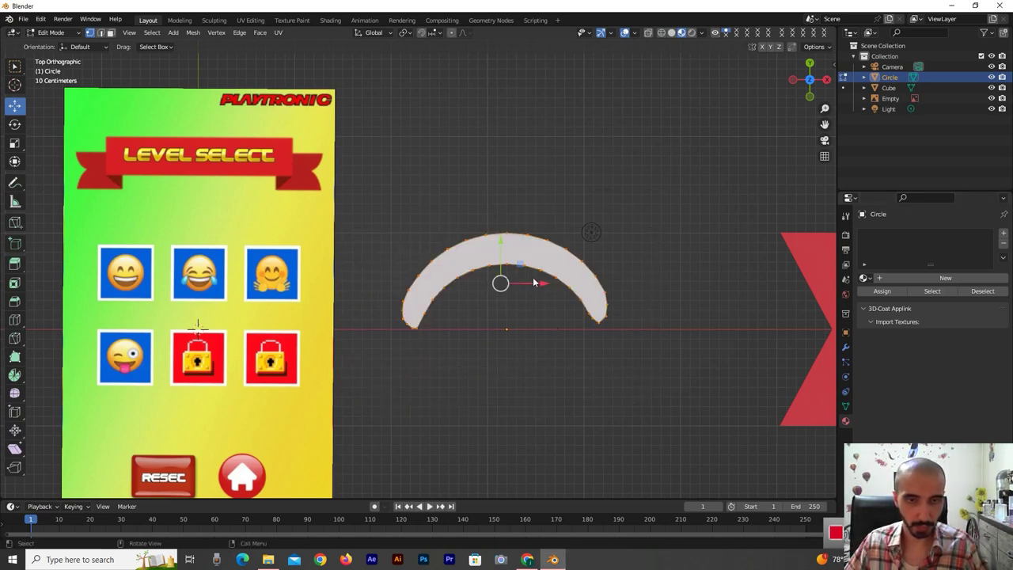
drag(531, 281, 759, 302)
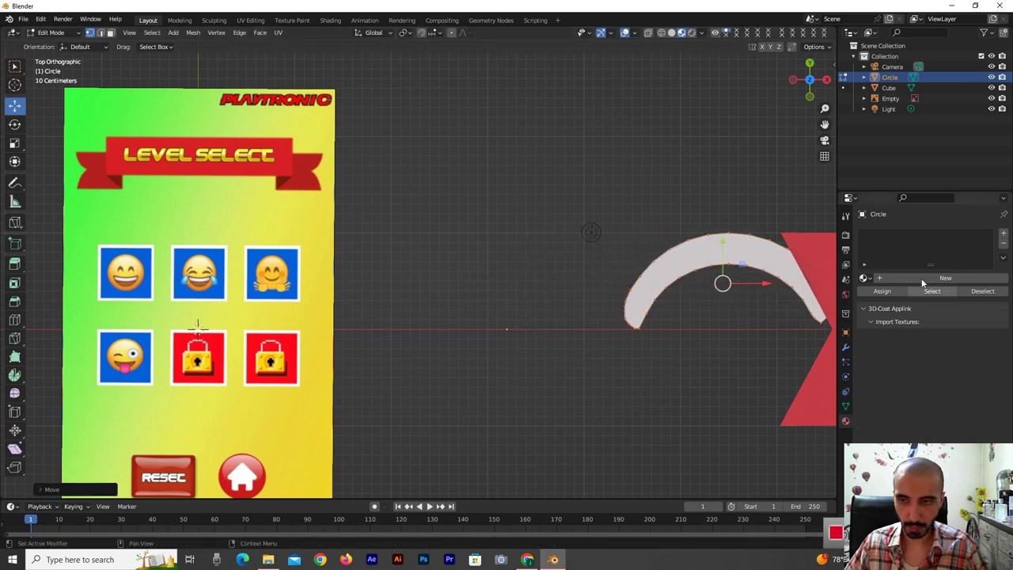
Give the arc a new material with Subsurface 1.000, then return to Object Mode
click(945, 278)
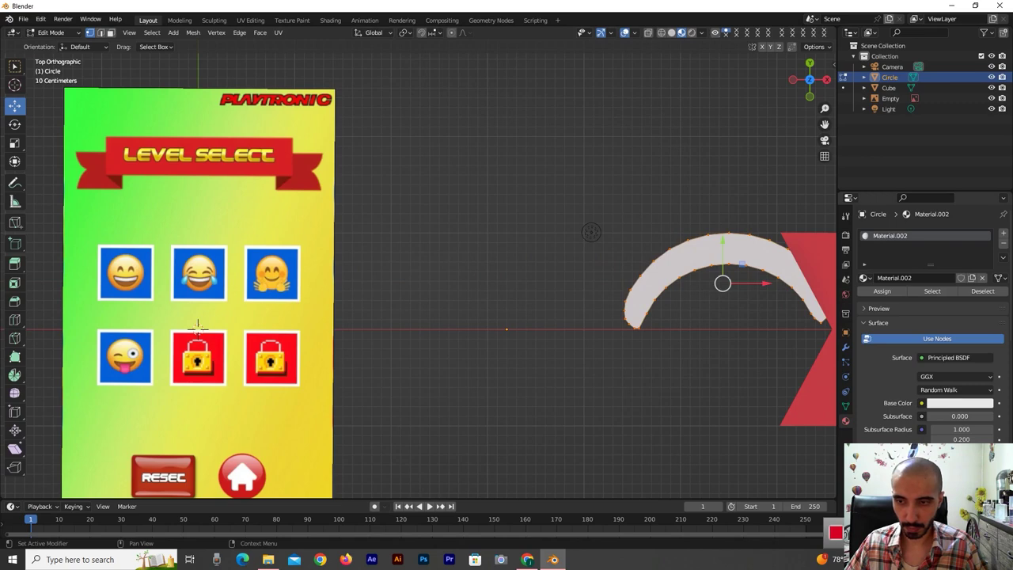
click(960, 403)
click(986, 415)
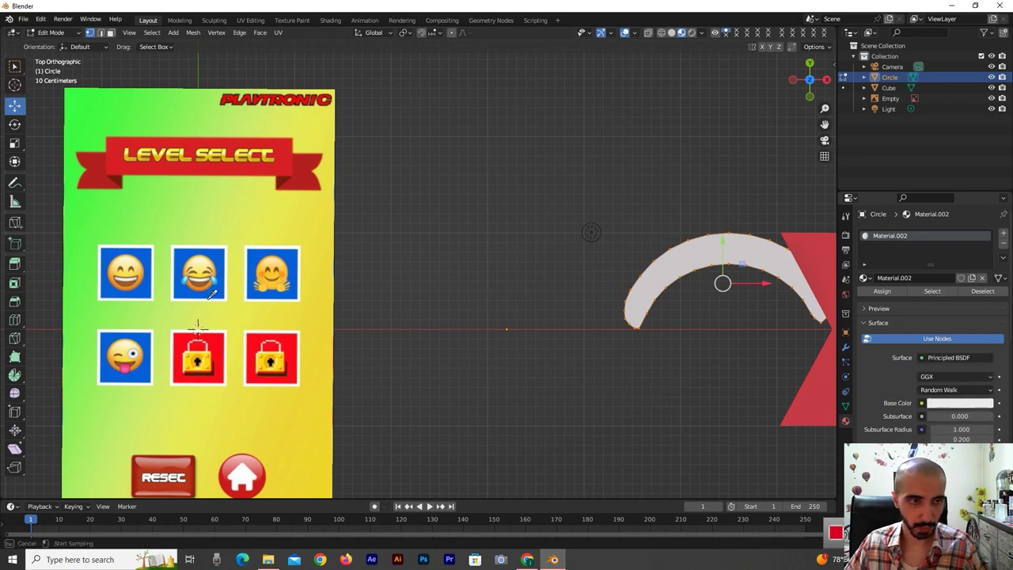
key(Escape)
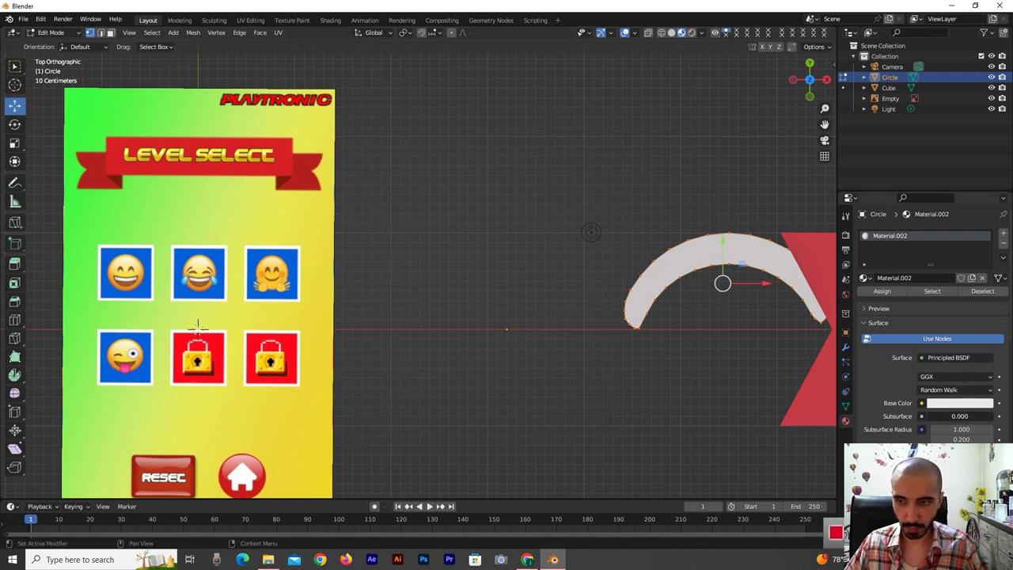
drag(960, 416, 995, 416)
key(Tab)
key(Tab)
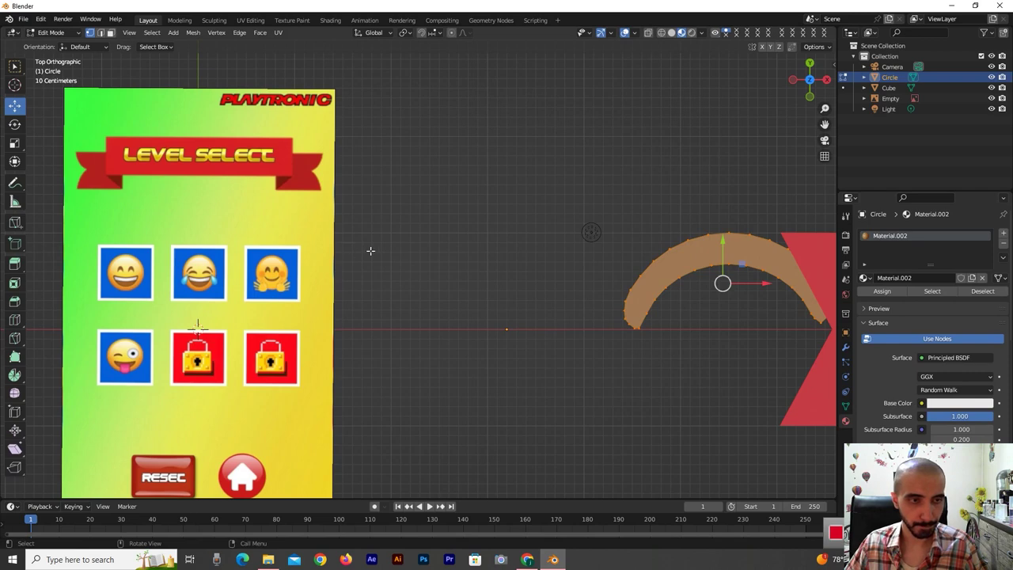
key(Tab)
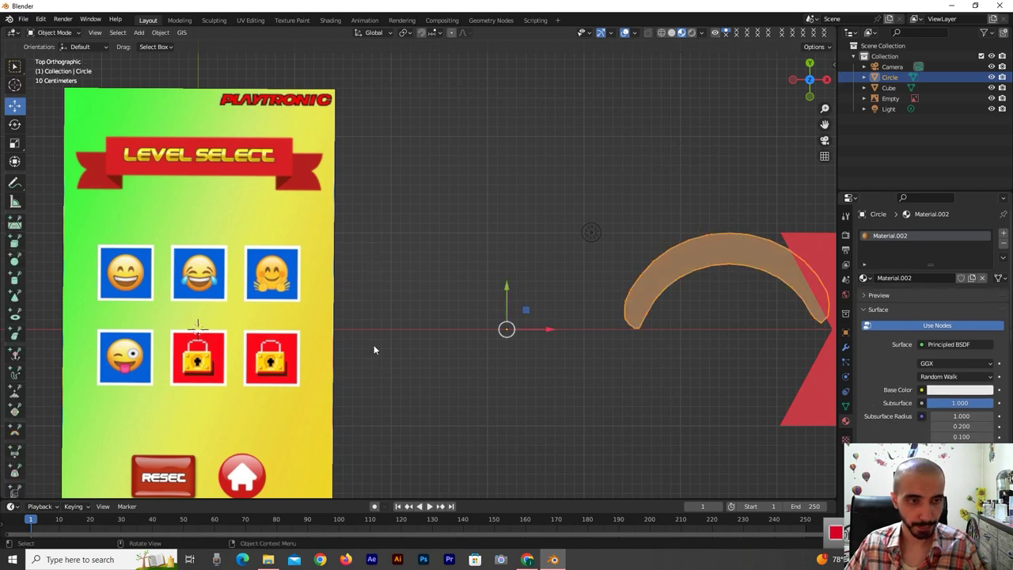
Add a circle mesh and move it between the reference image and the brown arc
key(shift+a)
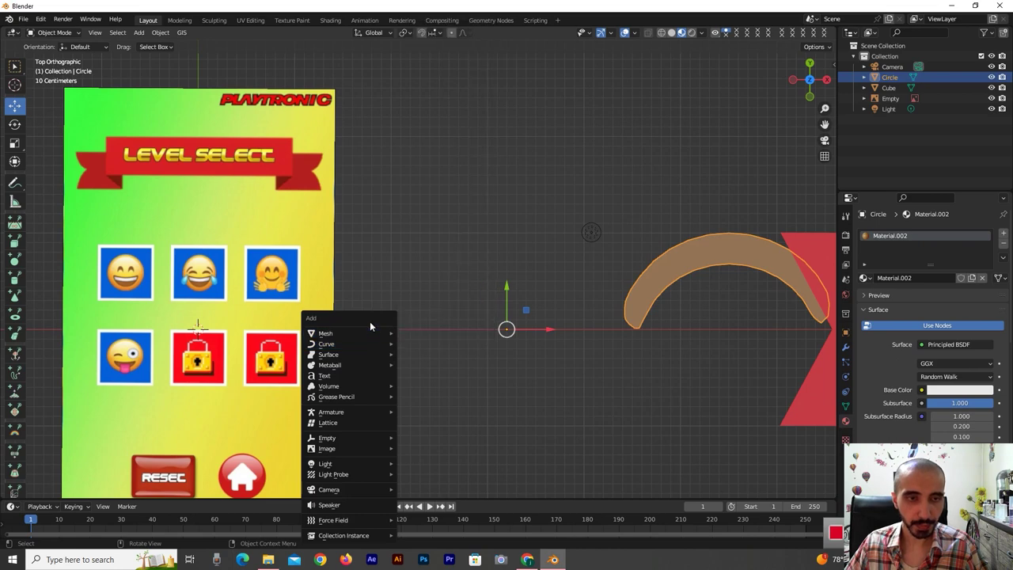
mouse_move(348, 333)
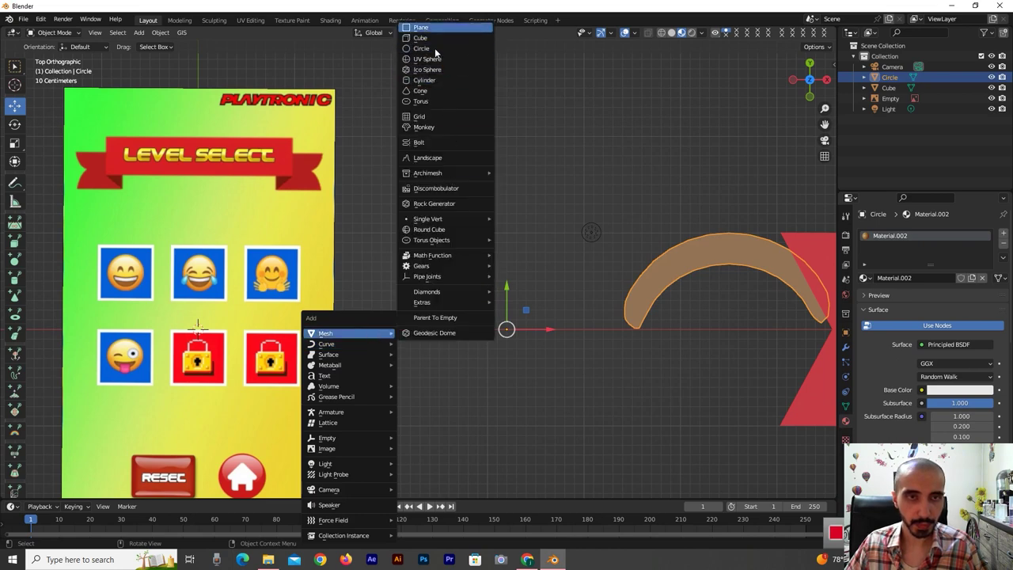
click(433, 49)
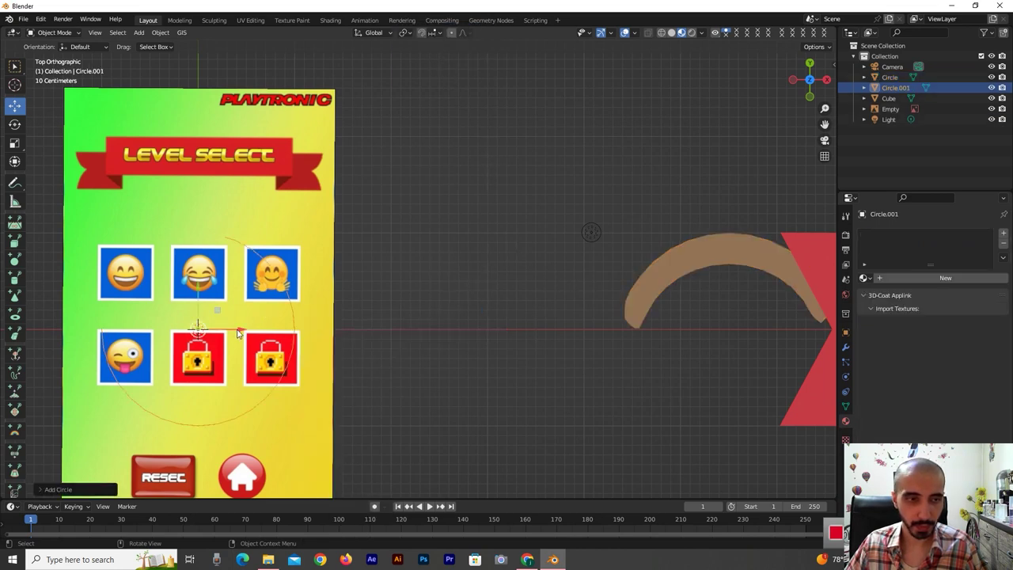
key(g)
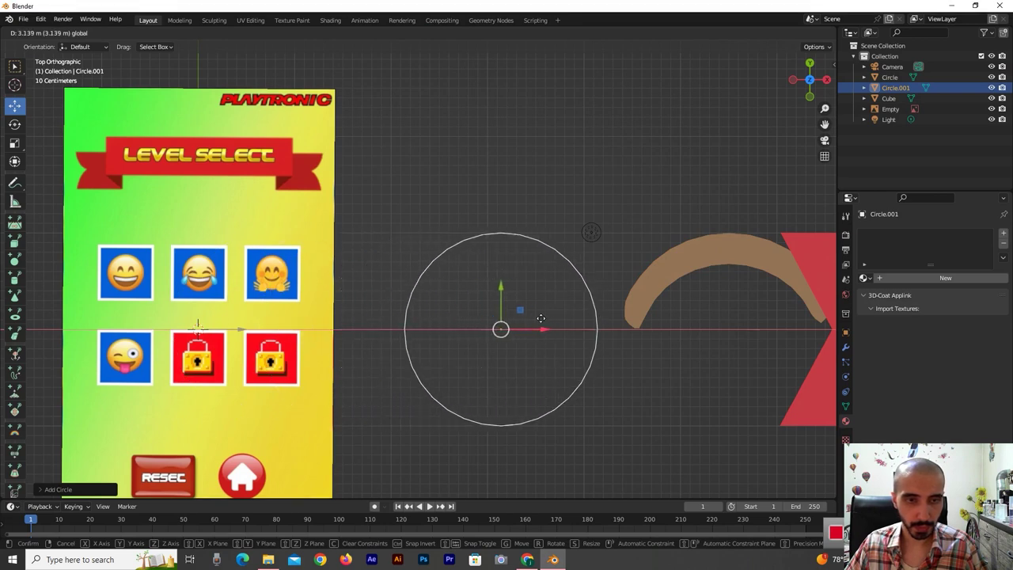
click(540, 318)
In Edit Mode, clear the selection and select the circle's leftmost and next upper-left vertices
key(Tab)
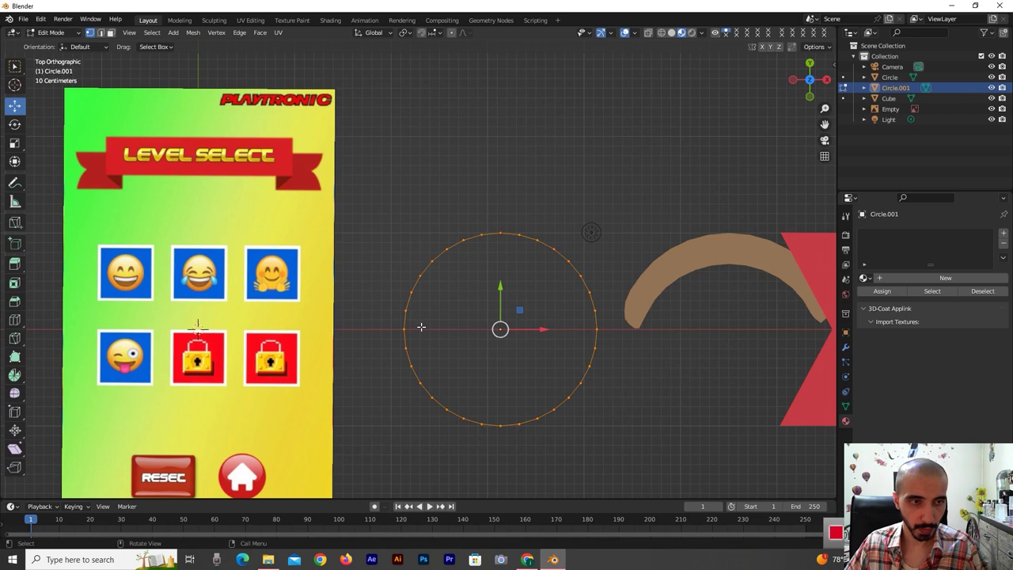
click(478, 218)
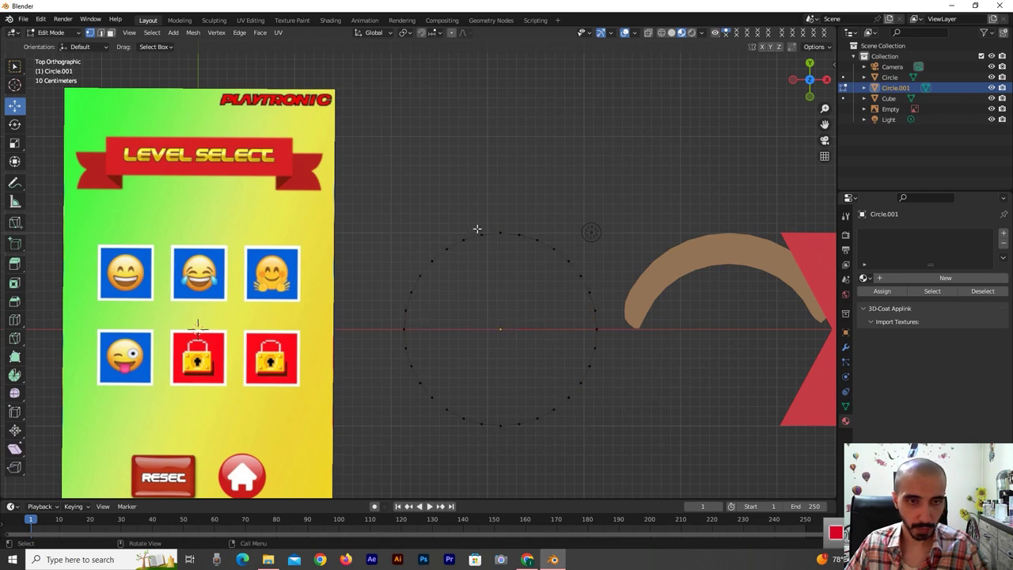
shift+click(407, 310)
shift+click(412, 292)
Select Circle.001's upper-half vertices, from leftmost through the top arc to rightmost, and begin scaling them
shift+click(421, 276)
shift+click(433, 261)
shift+click(448, 248)
shift+click(481, 235)
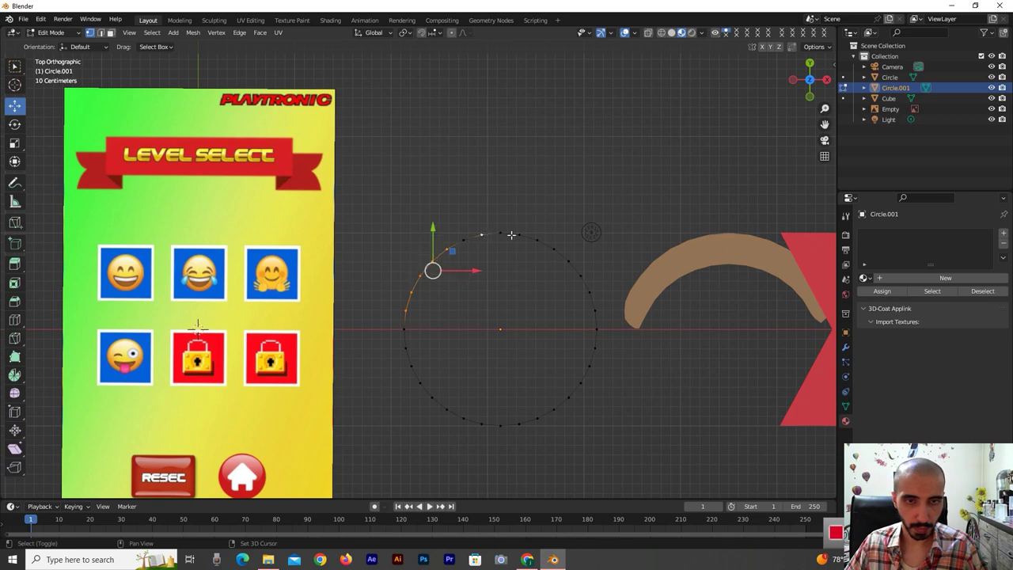
shift+drag(600, 213, 432, 277)
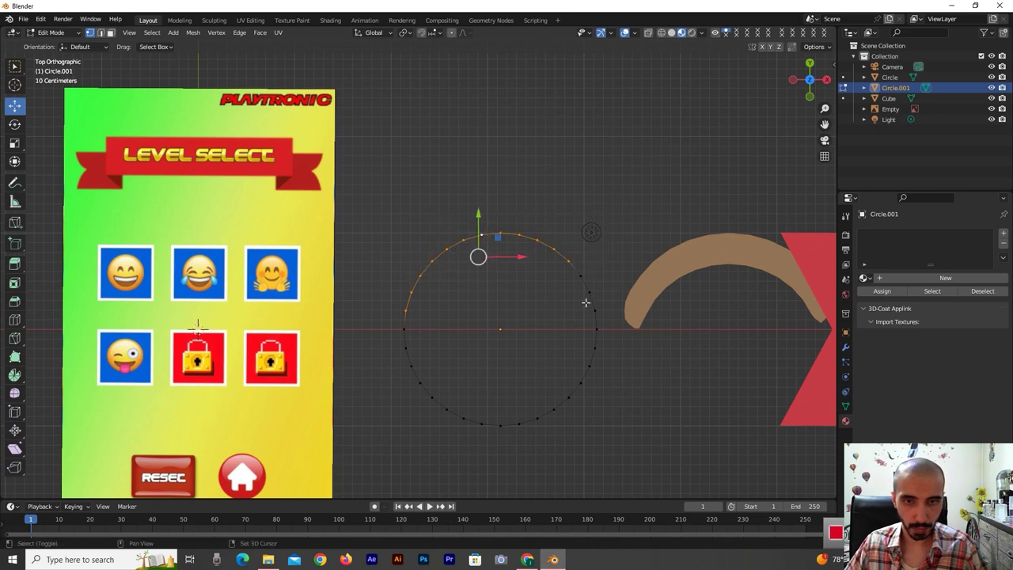
shift+click(582, 277)
shift+click(589, 292)
shift+click(594, 311)
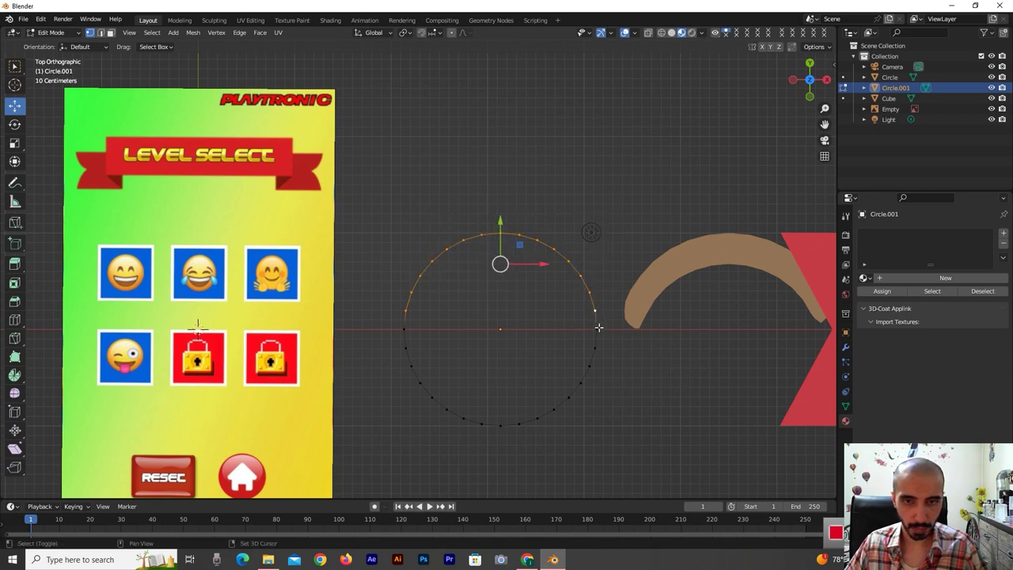
shift+click(593, 335)
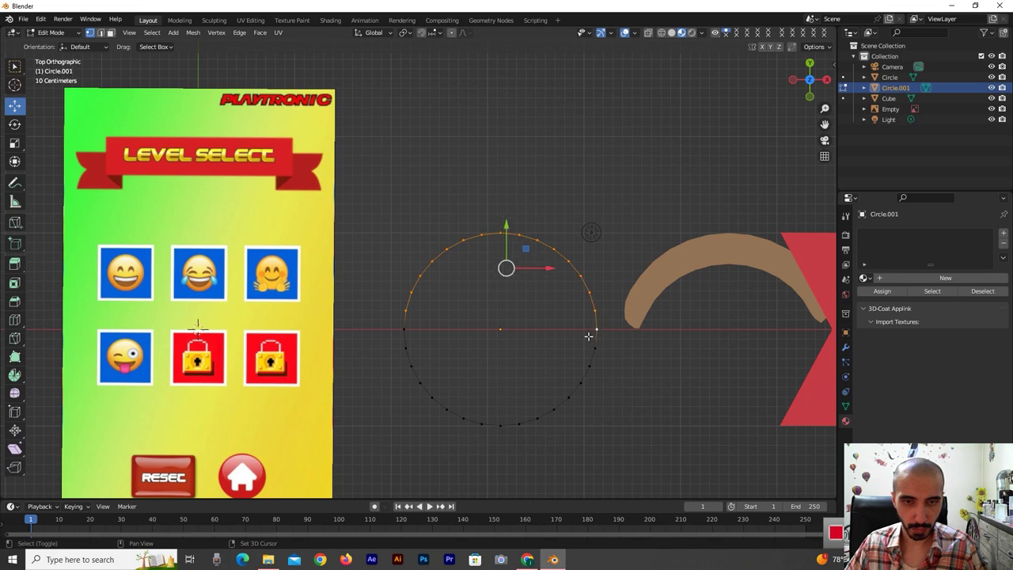
shift+click(403, 334)
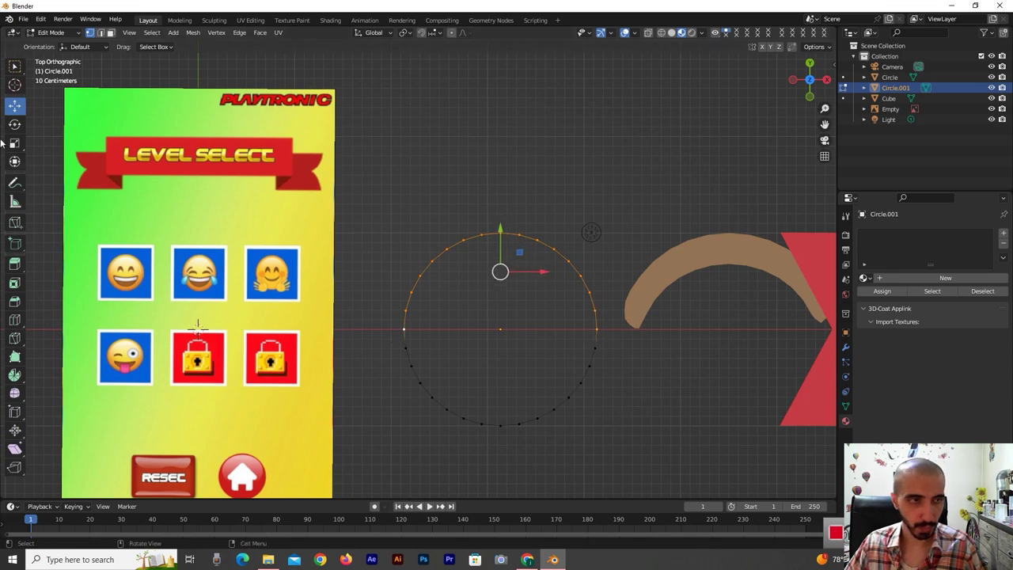
key(s)
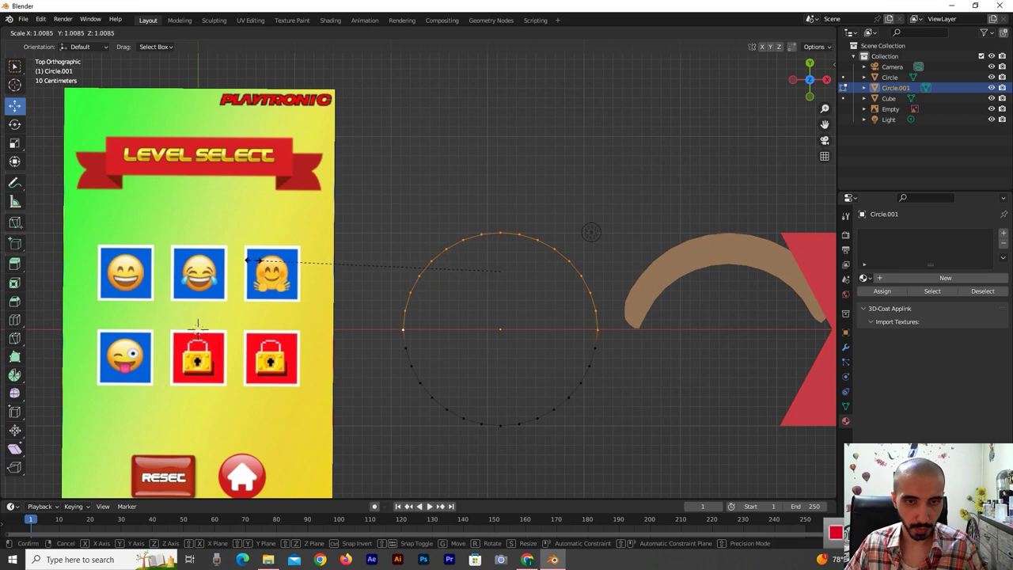
Squash the upper vertices vertically and widen them to 1.3839 into a shallow arc, then deselect
click(241, 259)
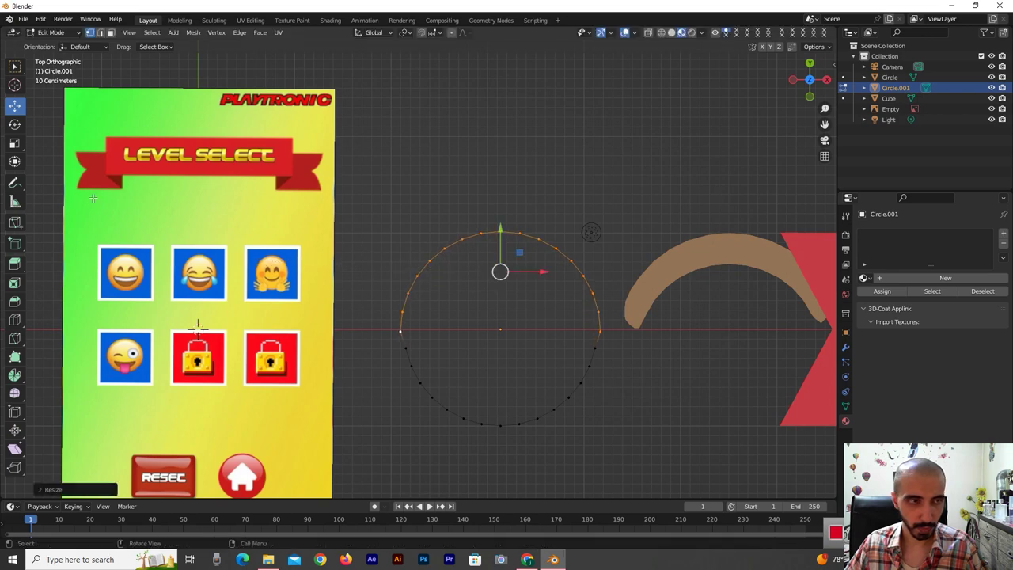
click(14, 143)
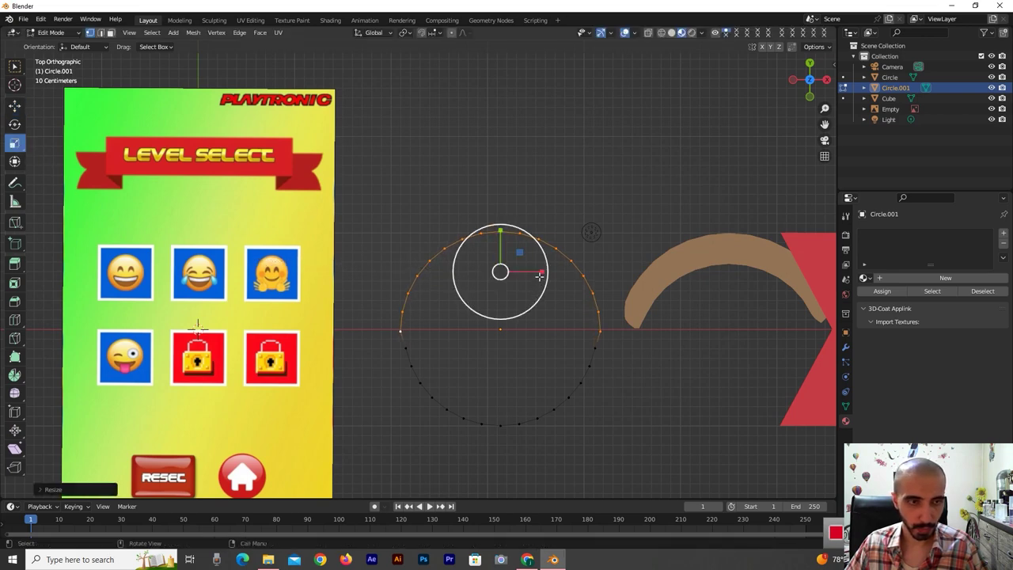
mouse_move(500, 224)
mouse_down()
mouse_move(501, 310)
mouse_move(524, 294)
mouse_up()
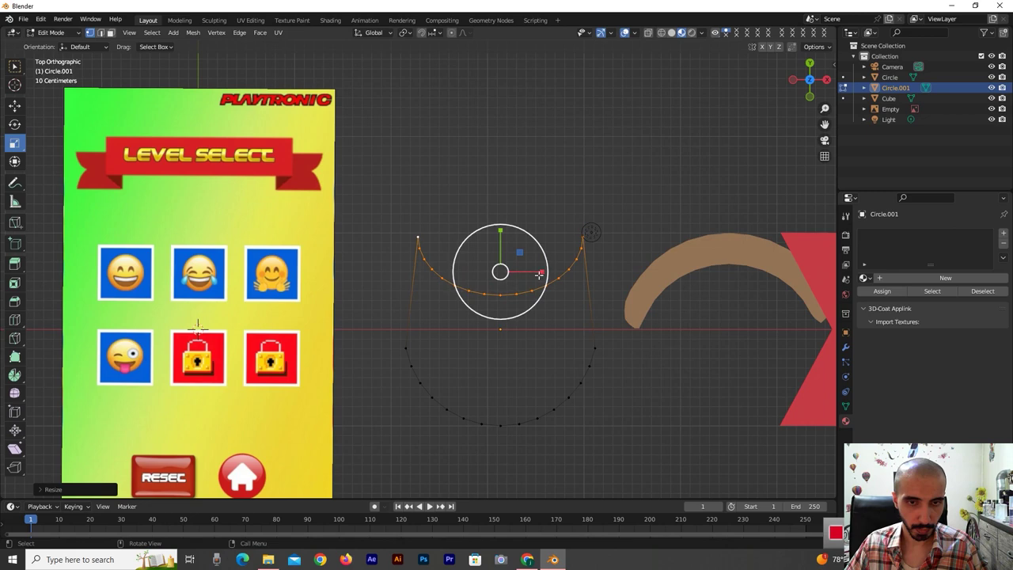
key(s)
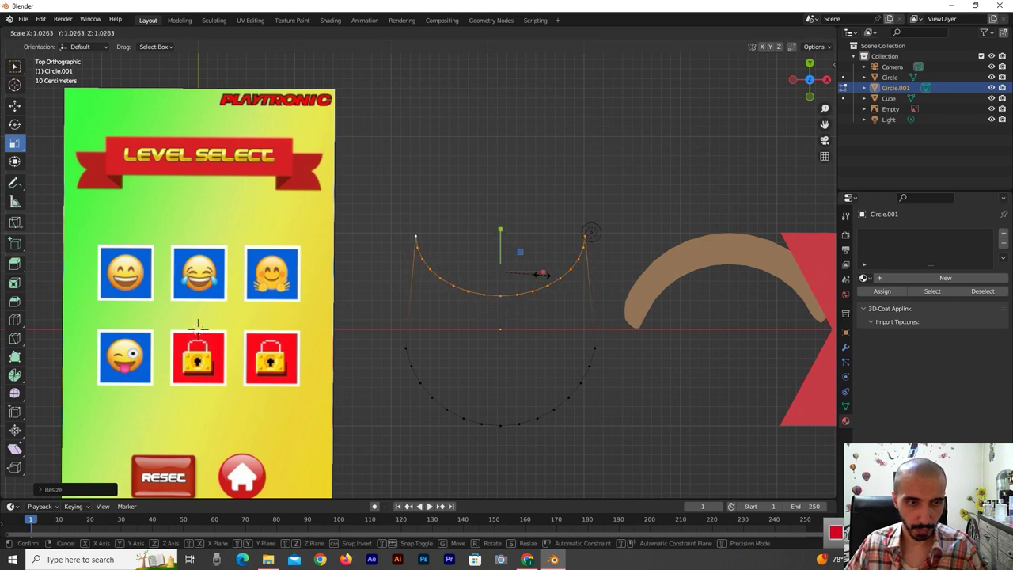
click(544, 274)
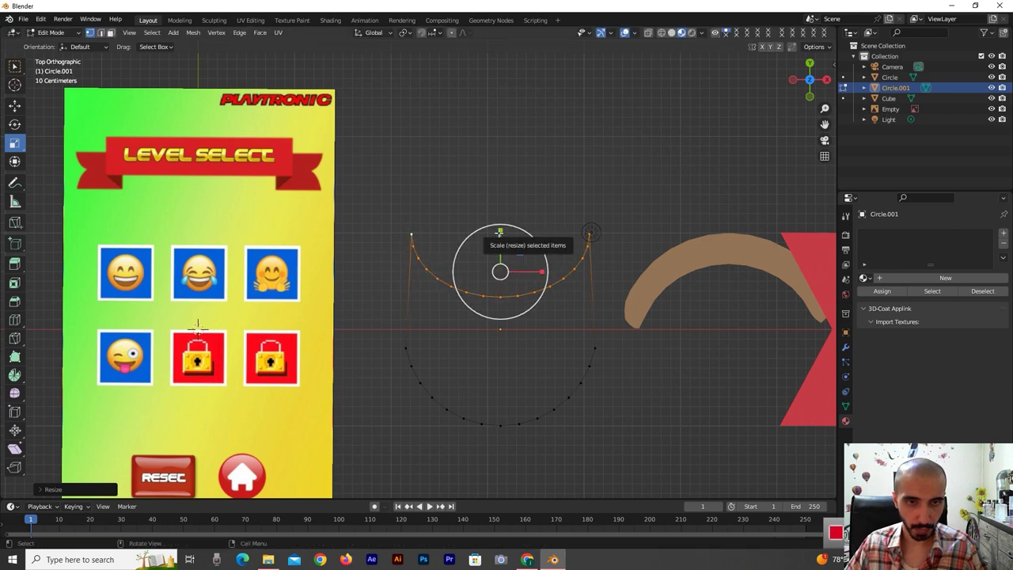
drag(500, 232, 500, 241)
drag(542, 272, 553, 271)
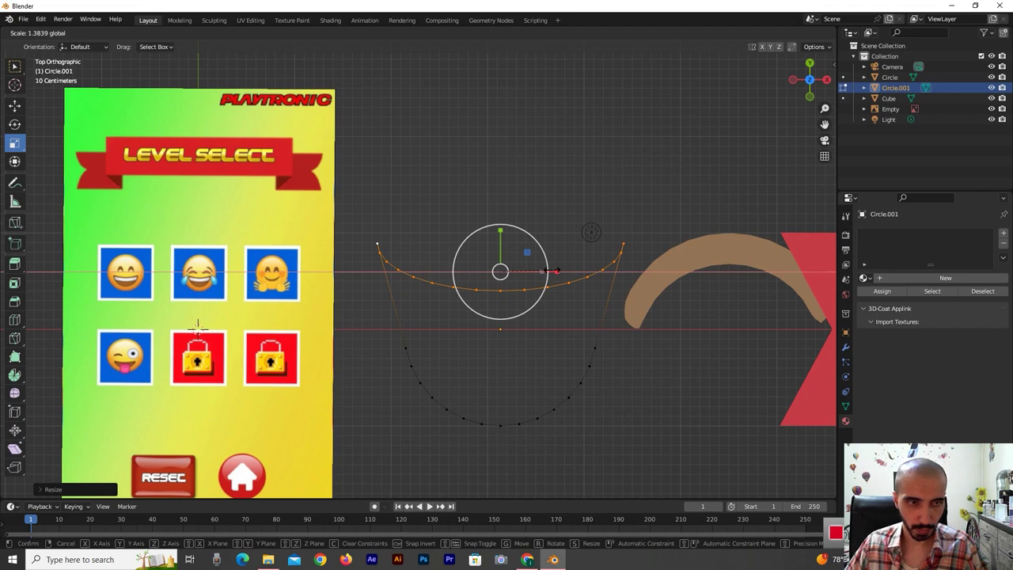
drag(554, 272, 554, 272)
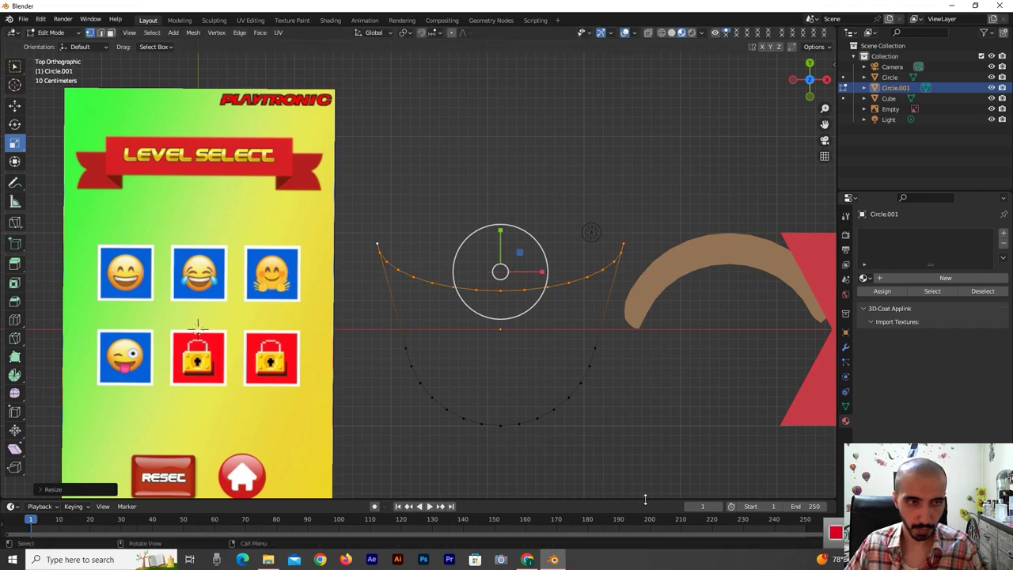
click(619, 418)
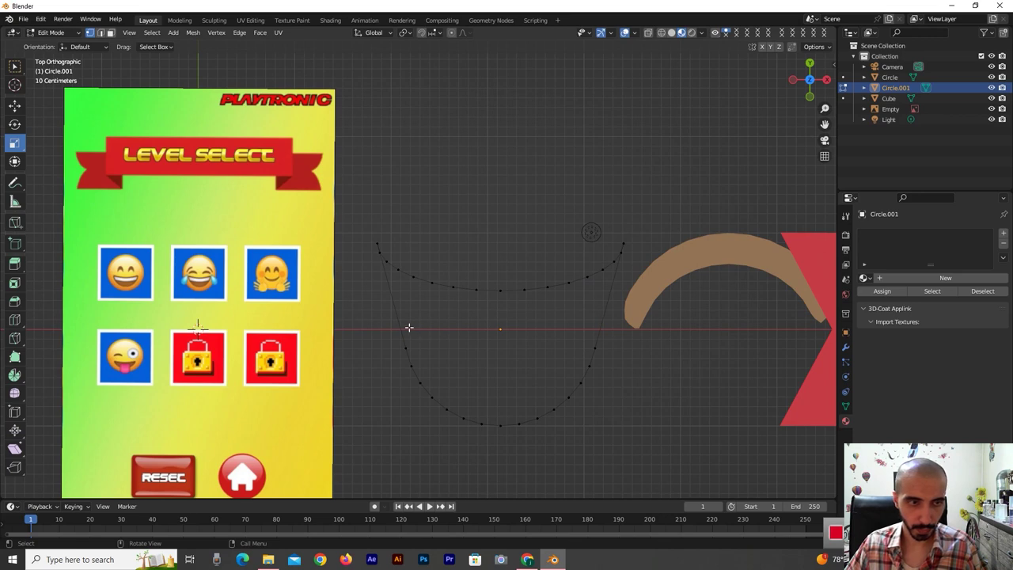
Loop cut across the side edges and scale the two new side vertices apart
key(ctrl+r)
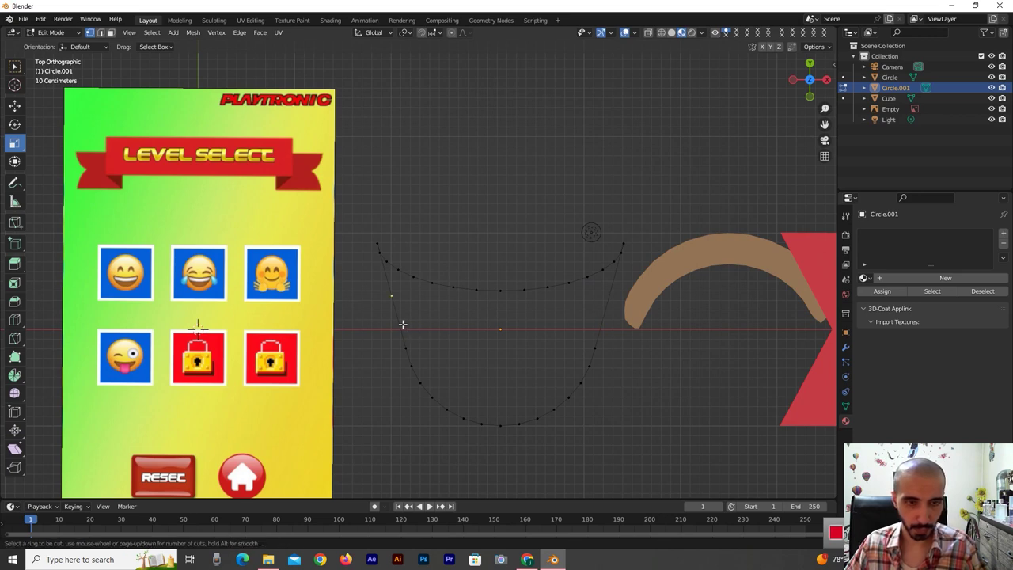
click(402, 324)
key(ctrl+r)
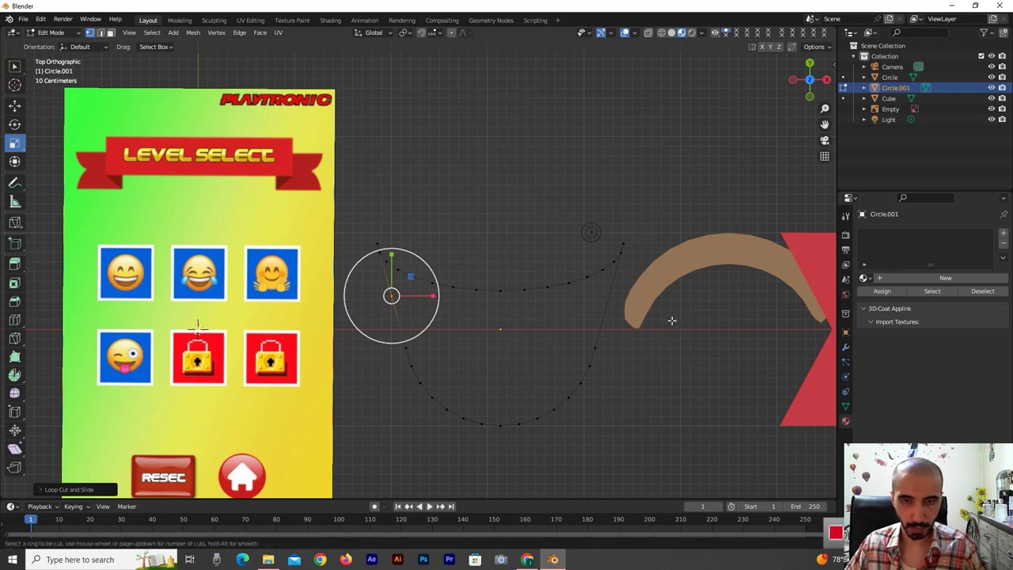
key(Escape)
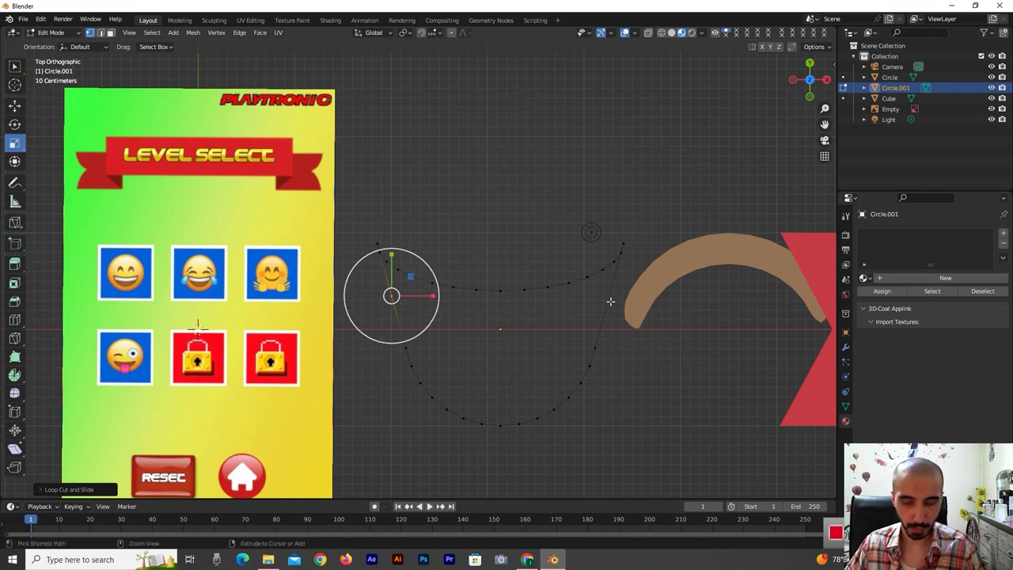
click(609, 297)
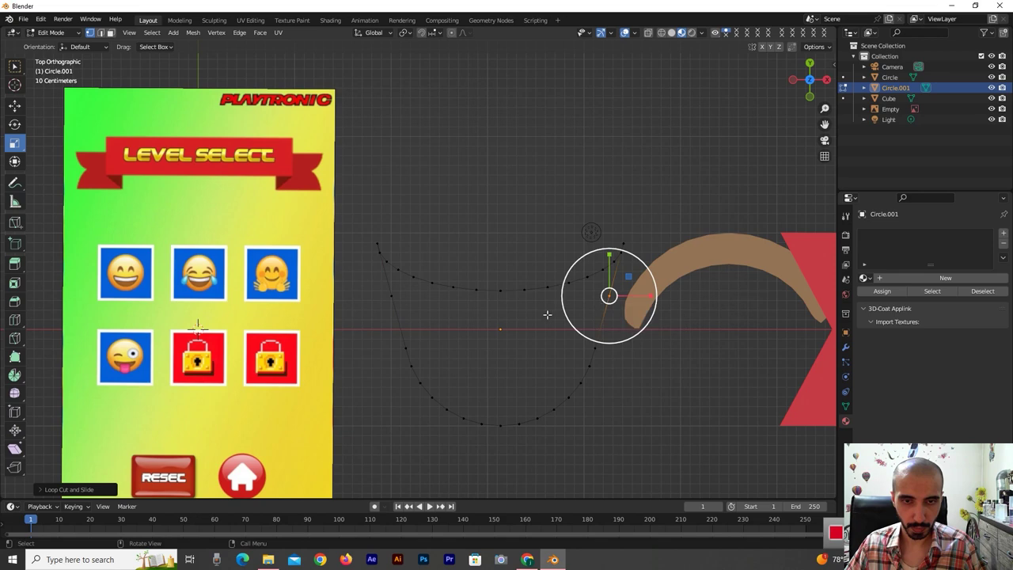
shift+click(393, 299)
key(s)
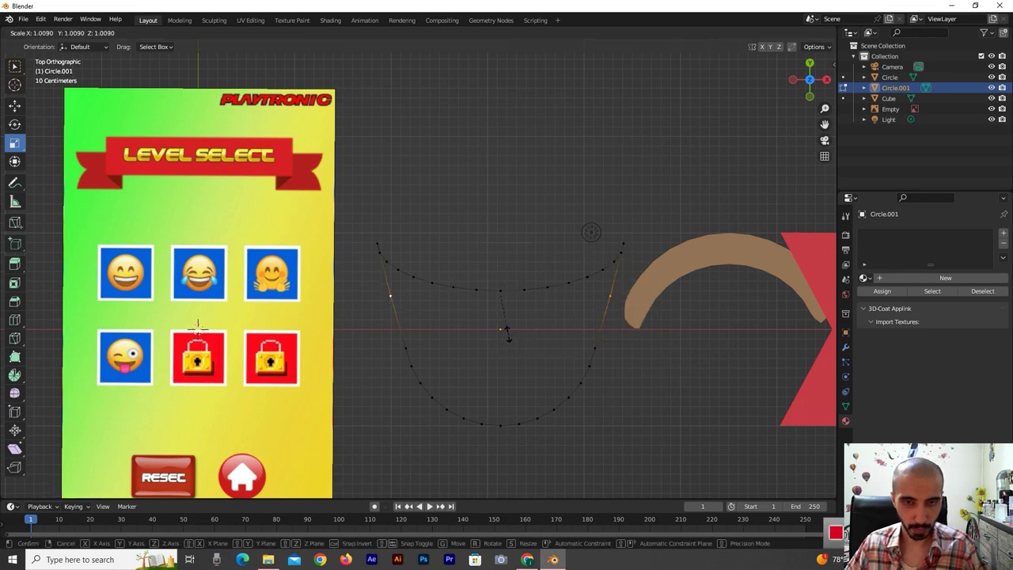
click(511, 336)
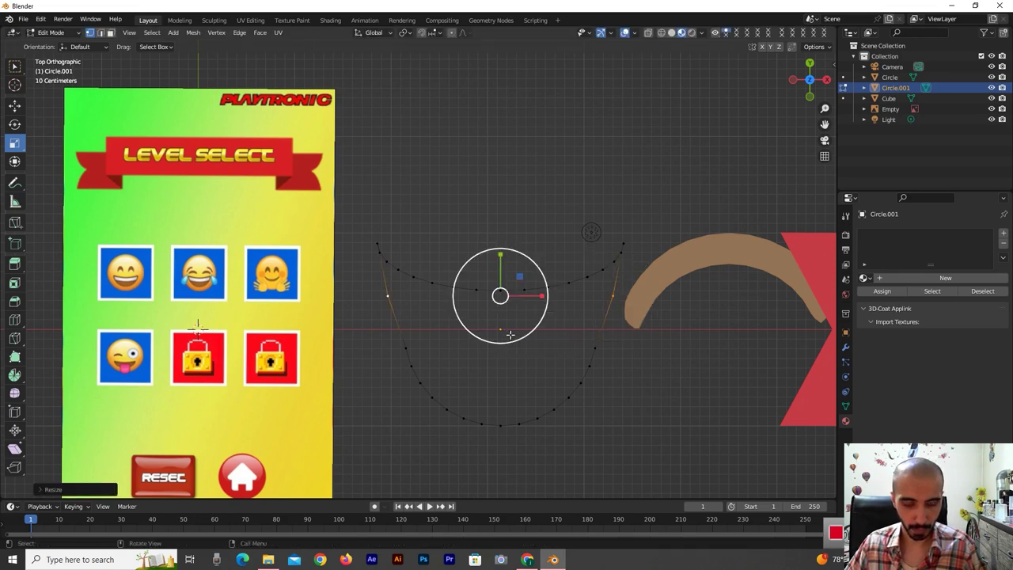
Add another loop cut on both side edges, then slightly rotate and resize the new vertices
key(ctrl+r)
click(408, 334)
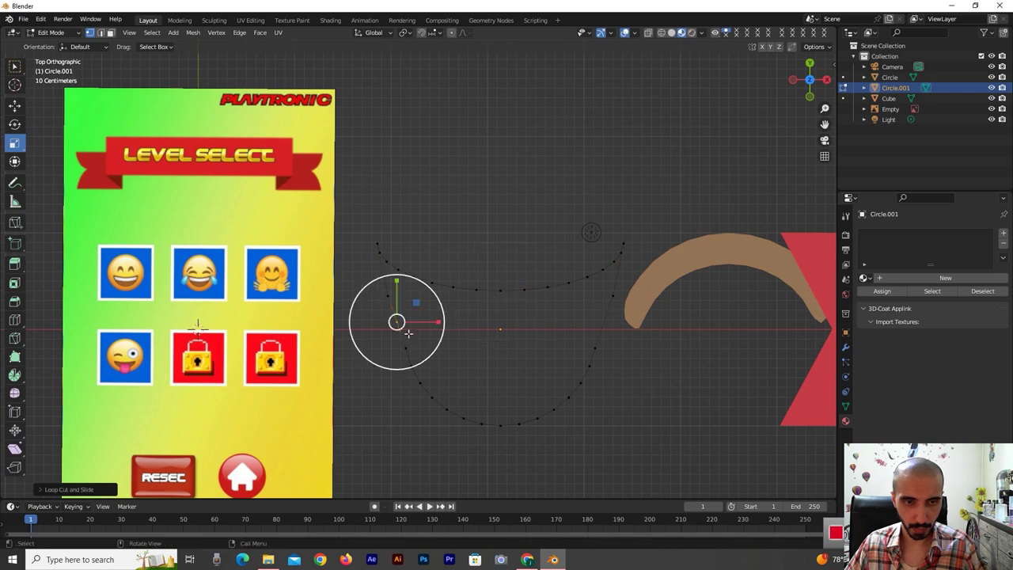
click(605, 335)
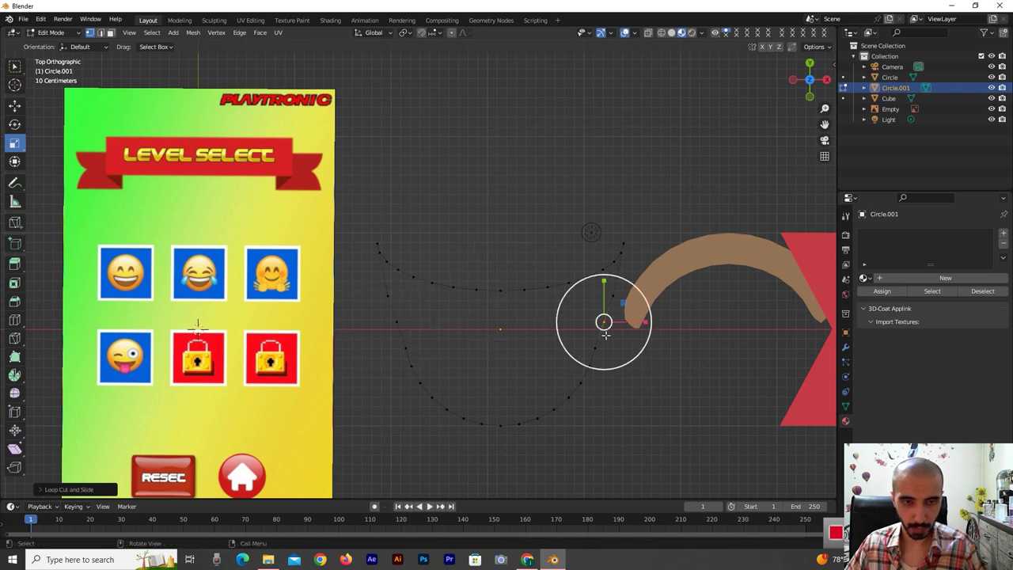
shift+click(408, 325)
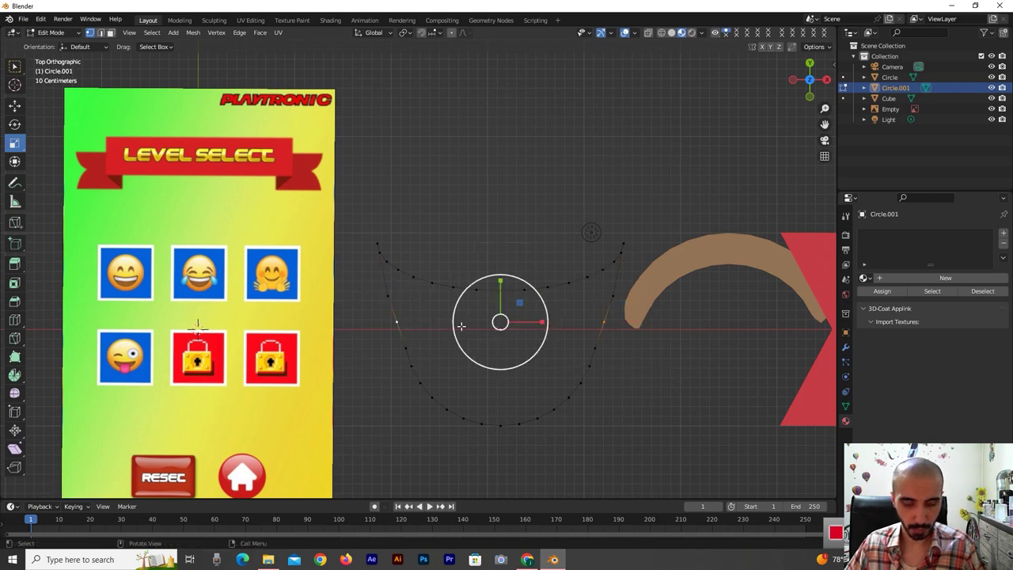
key(r)
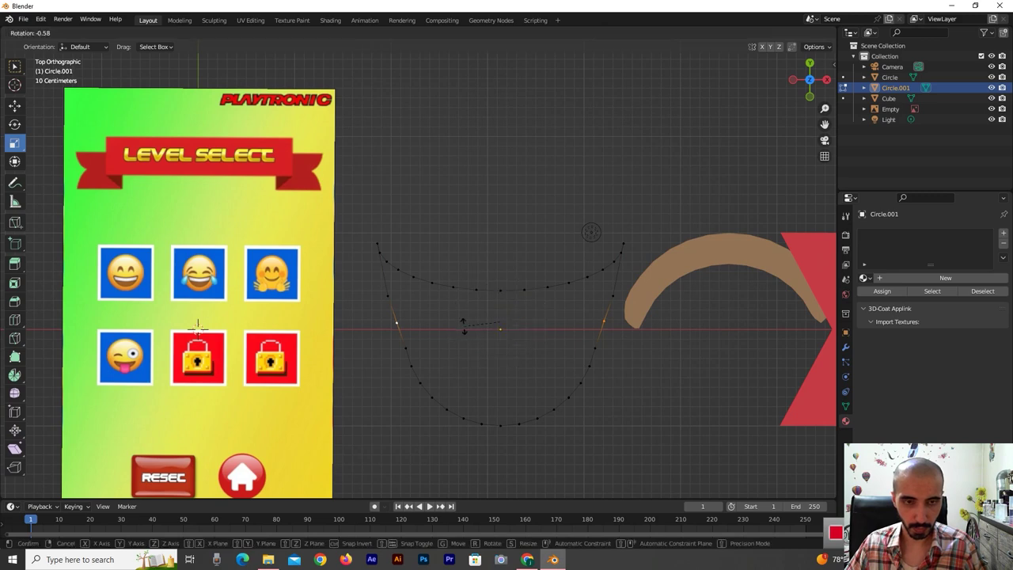
click(462, 325)
key(s)
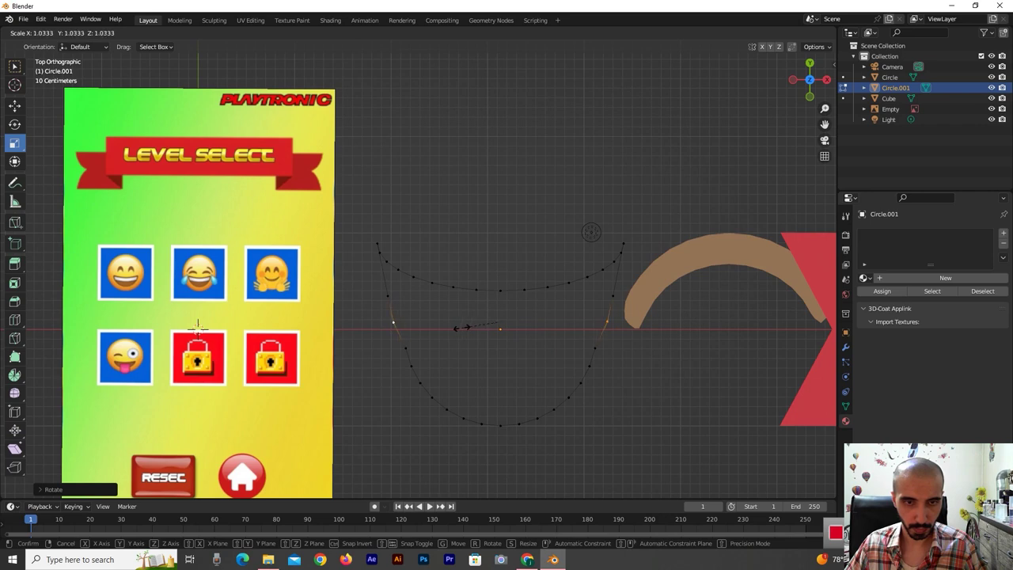
click(457, 328)
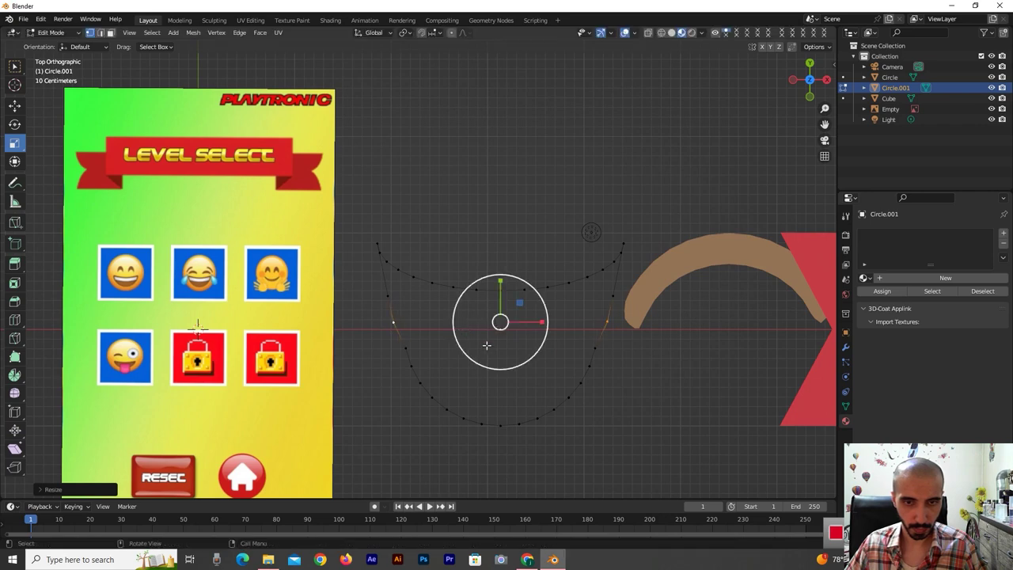
Add a third side loop cut and rescale the left side vertex to 1.0333
key(ctrl+r)
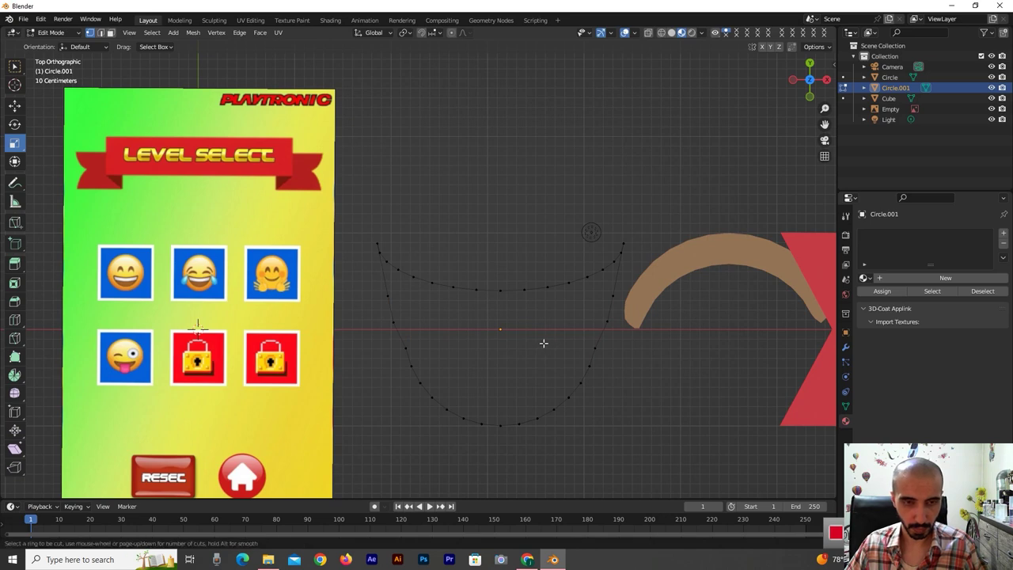
click(401, 339)
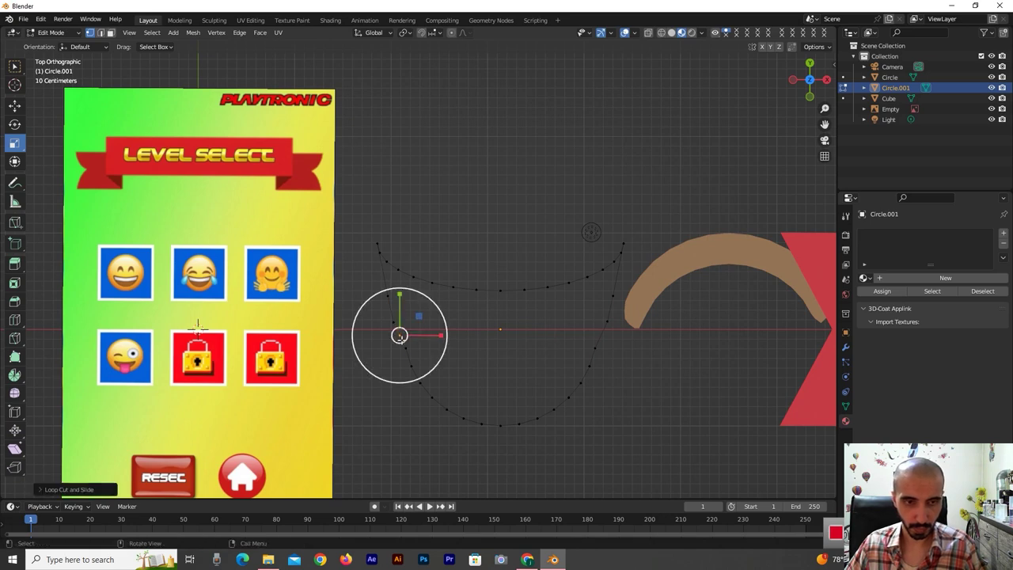
click(604, 345)
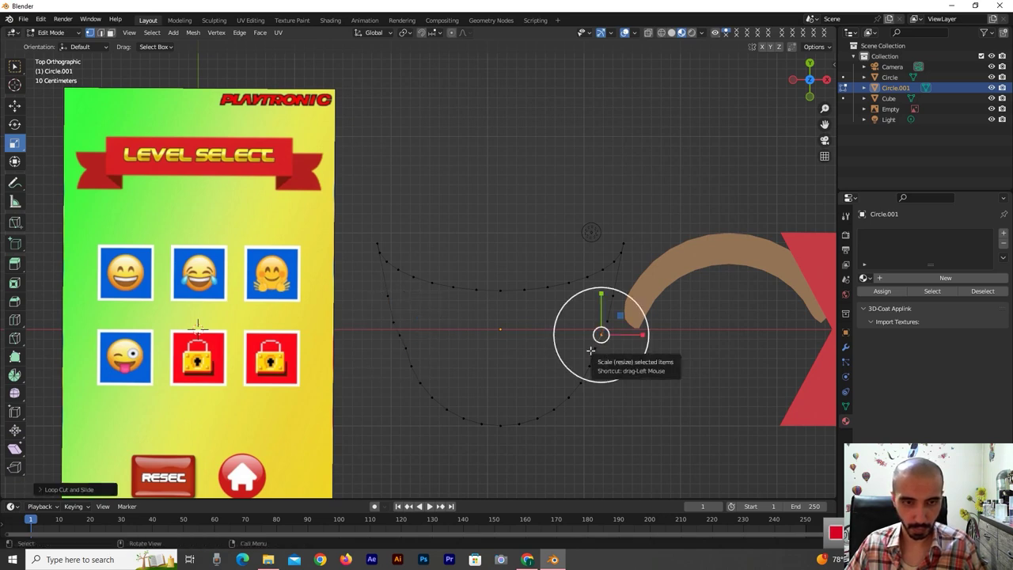
shift+click(406, 342)
click(401, 337)
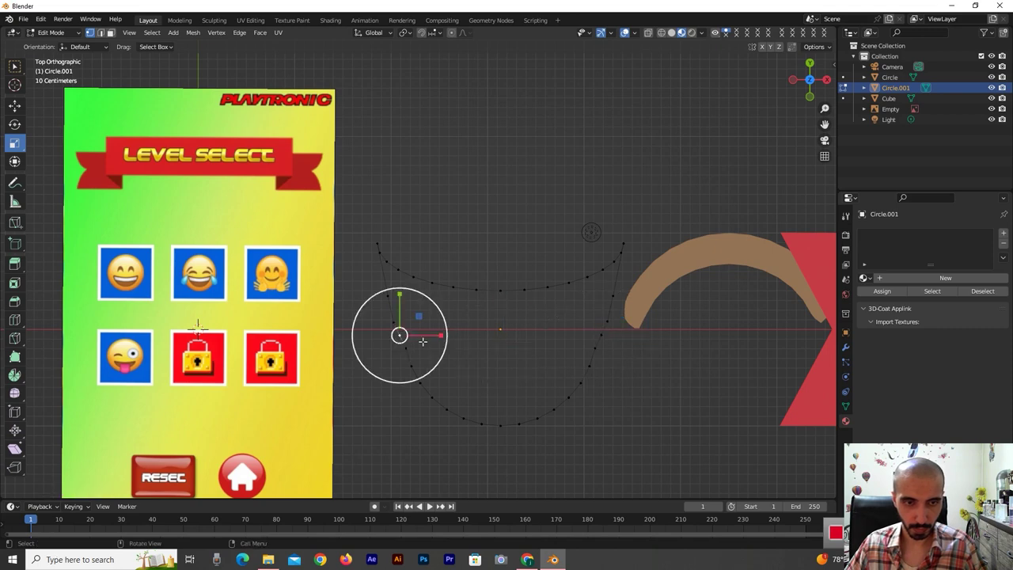
key(s)
click(427, 336)
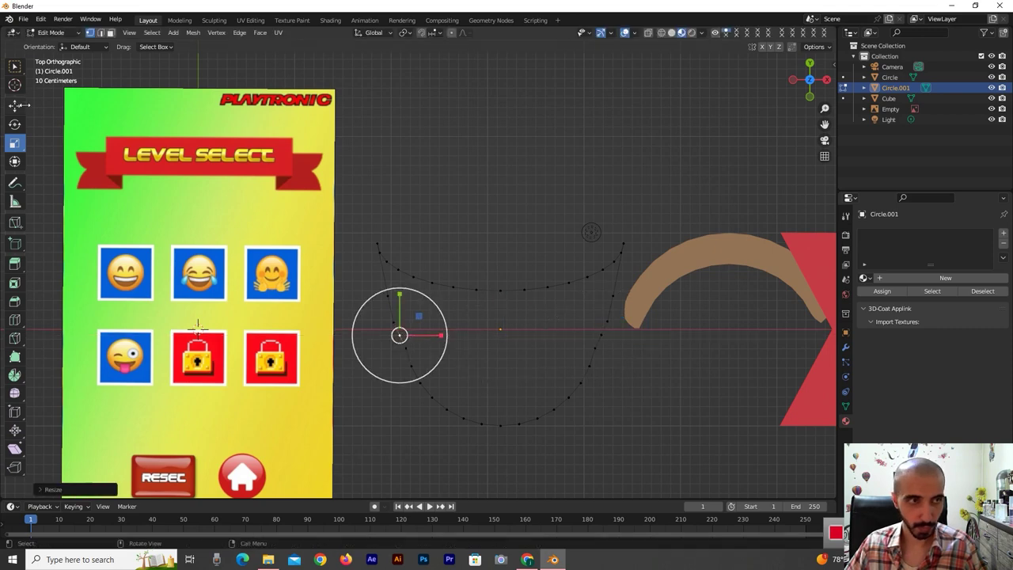
Move the left side vertex down and outward to smooth the left curve
key(shift+space)
key(g)
drag(436, 336, 431, 342)
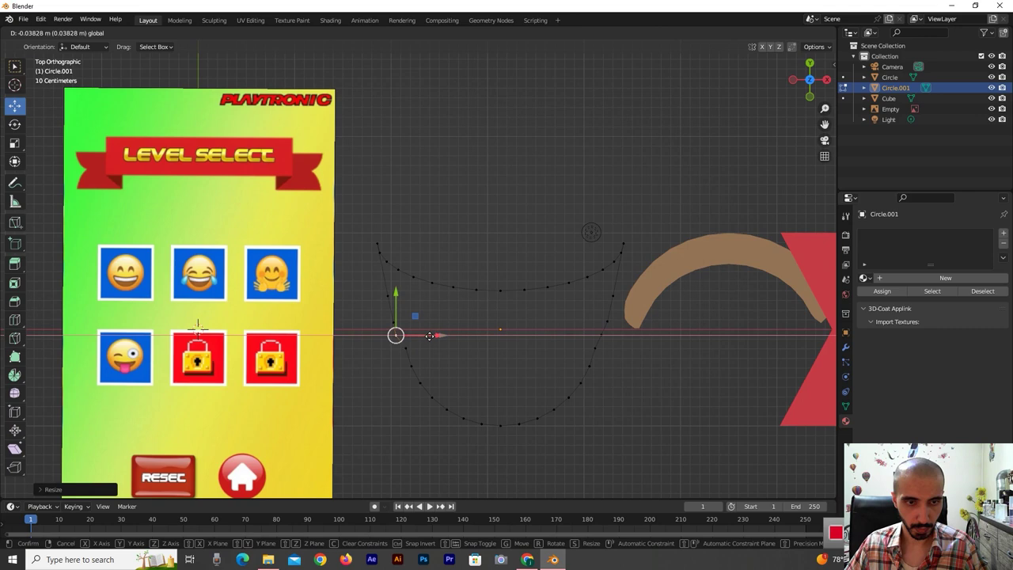
key(g)
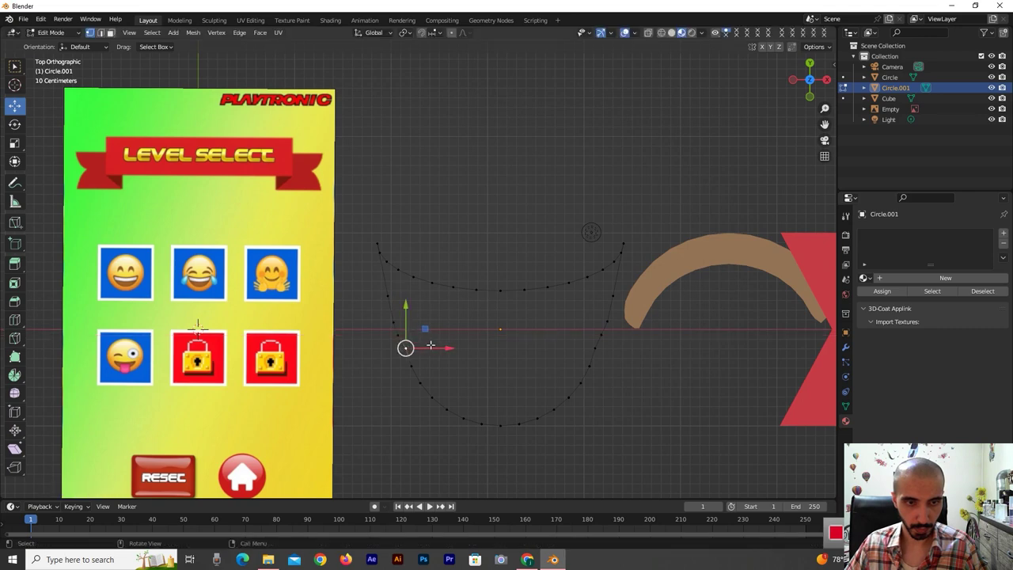
click(414, 362)
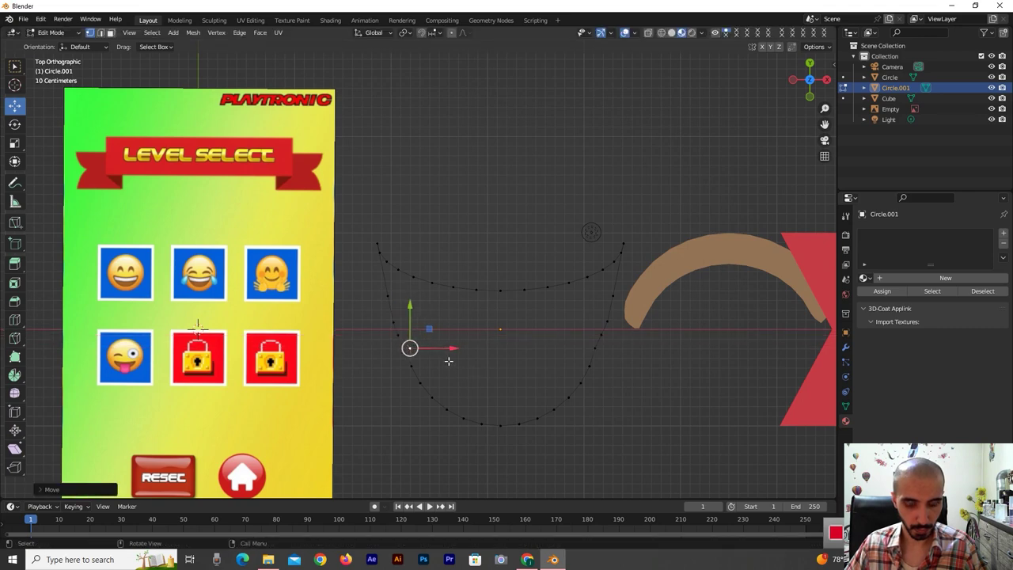
Move the right side vertex up and outward along X, then clear the selection
click(546, 351)
click(600, 350)
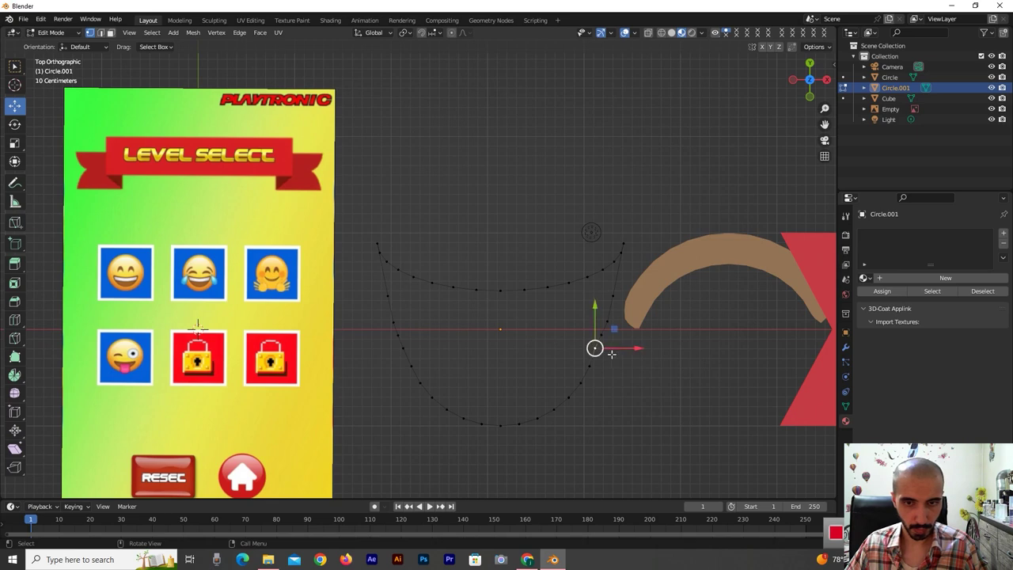
key(g)
click(616, 335)
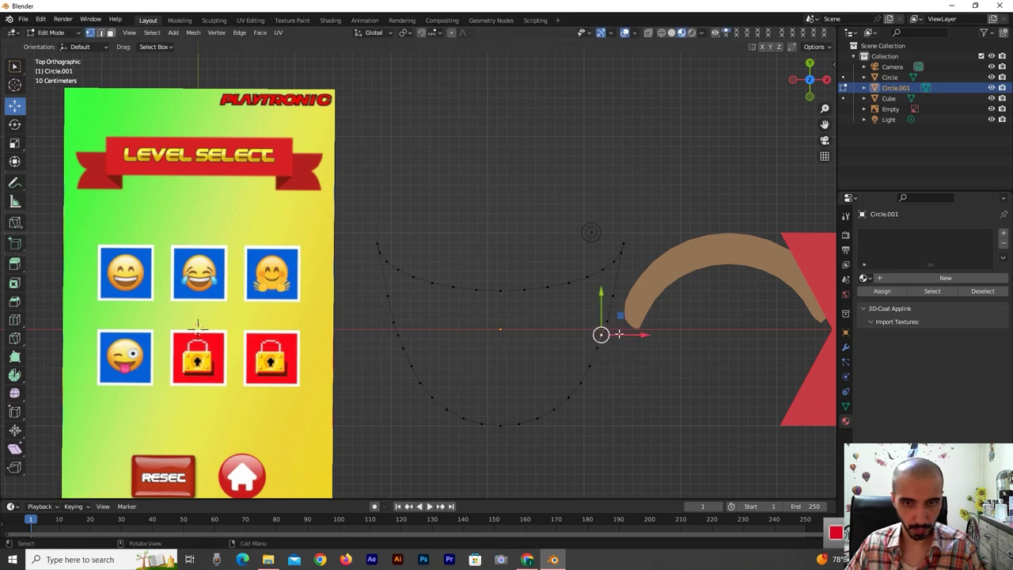
key(g)
key(x)
click(624, 335)
click(490, 376)
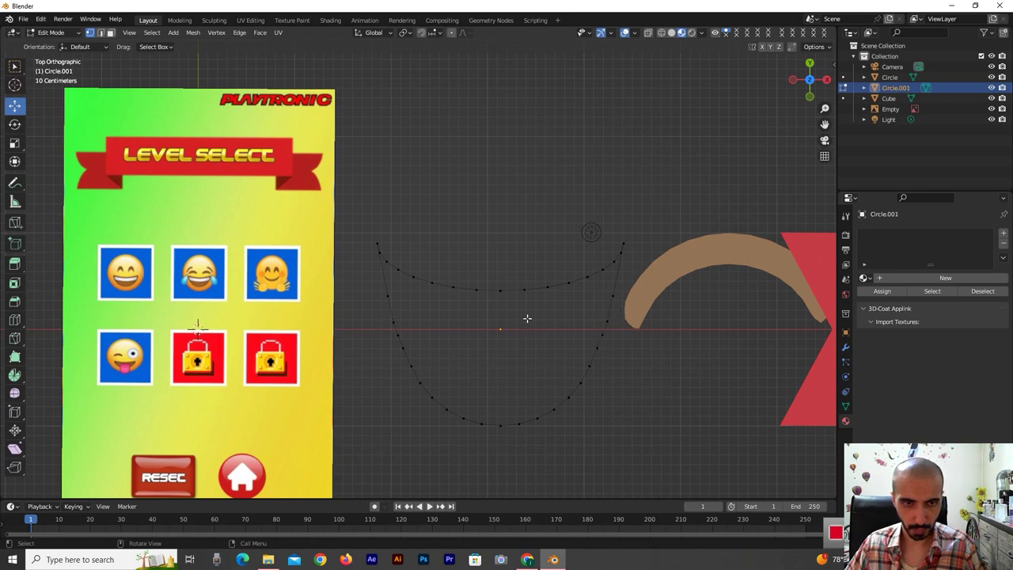
Shift an upper right-side vertex outward to round off the right curve
click(611, 310)
key(ctrl+r)
click(623, 310)
mouse_move(623, 310)
mouse_down()
mouse_move(631, 317)
mouse_move(630, 298)
mouse_up()
drag(655, 261, 634, 297)
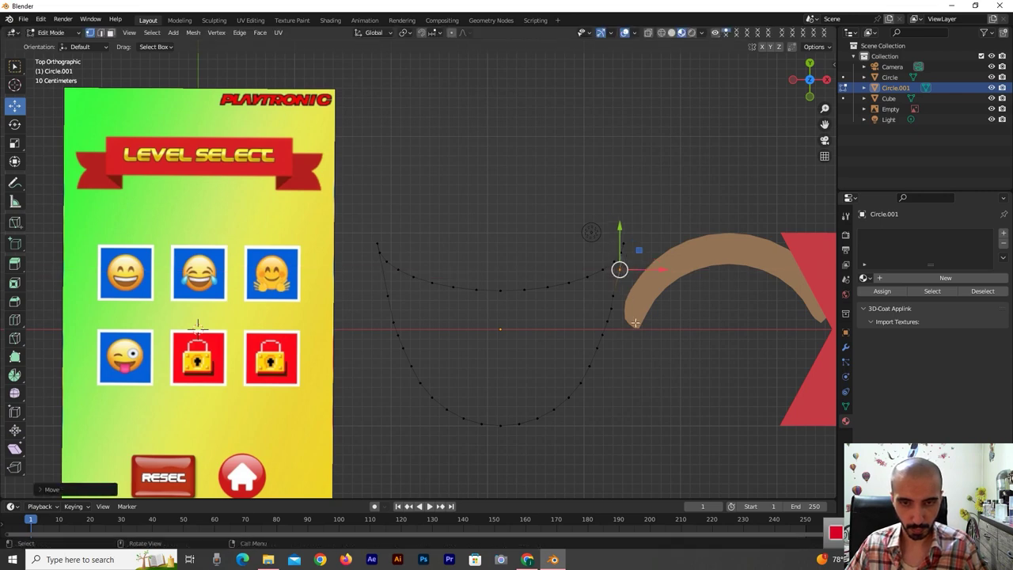
click(634, 298)
Loop cut a new vertex onto the outline's left side and nudge it into place
click(625, 197)
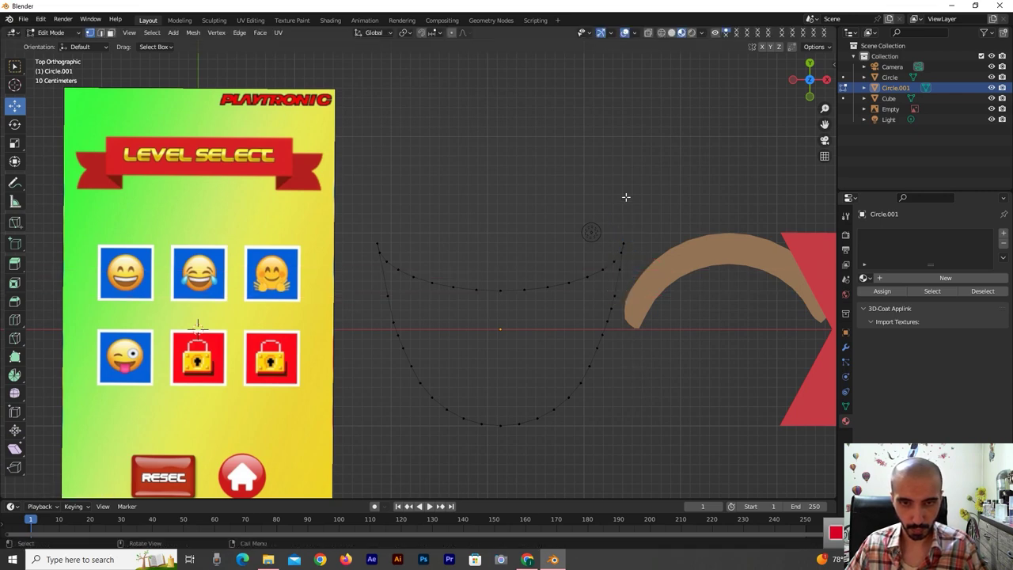
key(ctrl+r)
click(383, 304)
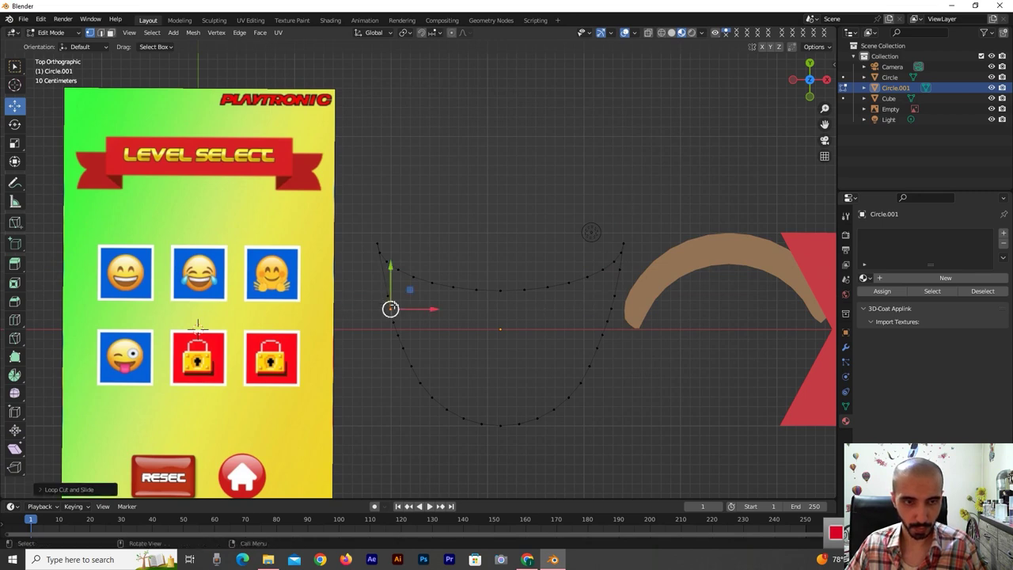
key(g)
click(411, 314)
click(422, 277)
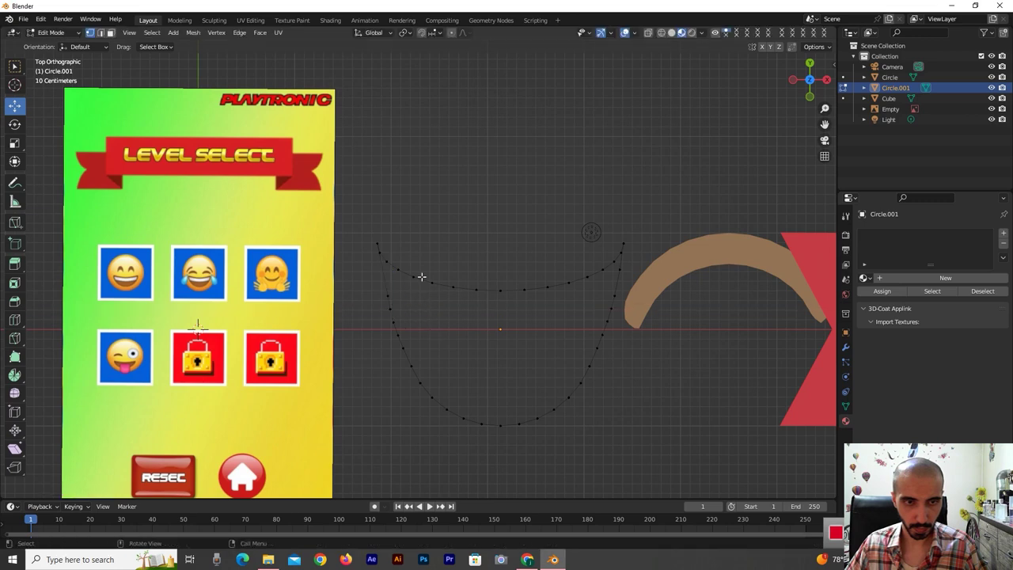
Add another loop-cut vertex near the top of the upper-left edge and slide it
key(ctrl+r)
click(380, 273)
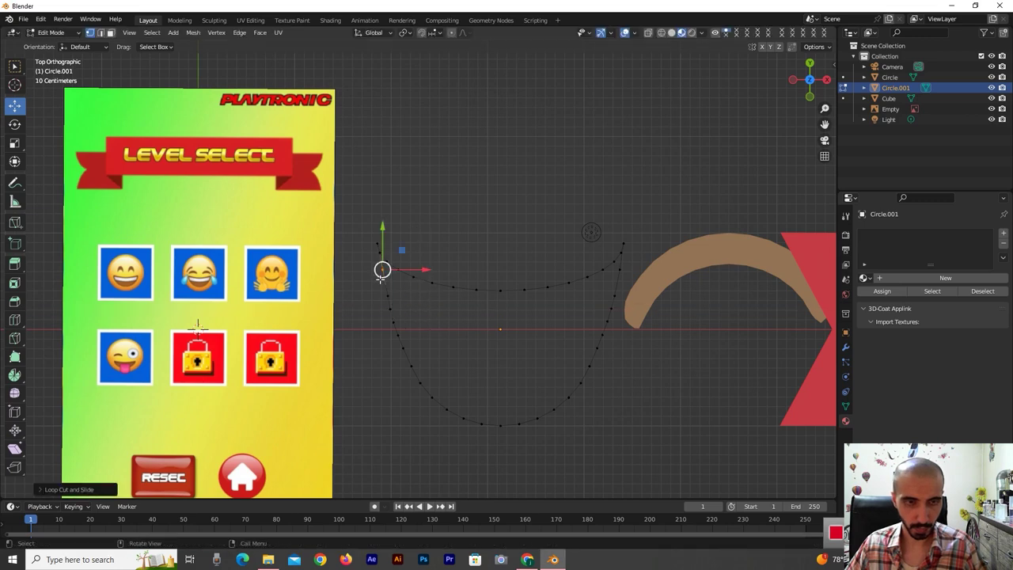
drag(420, 270, 421, 254)
click(426, 218)
Fine-tune the left-side vertices, then box-select the whole mouth outline
click(387, 294)
click(420, 254)
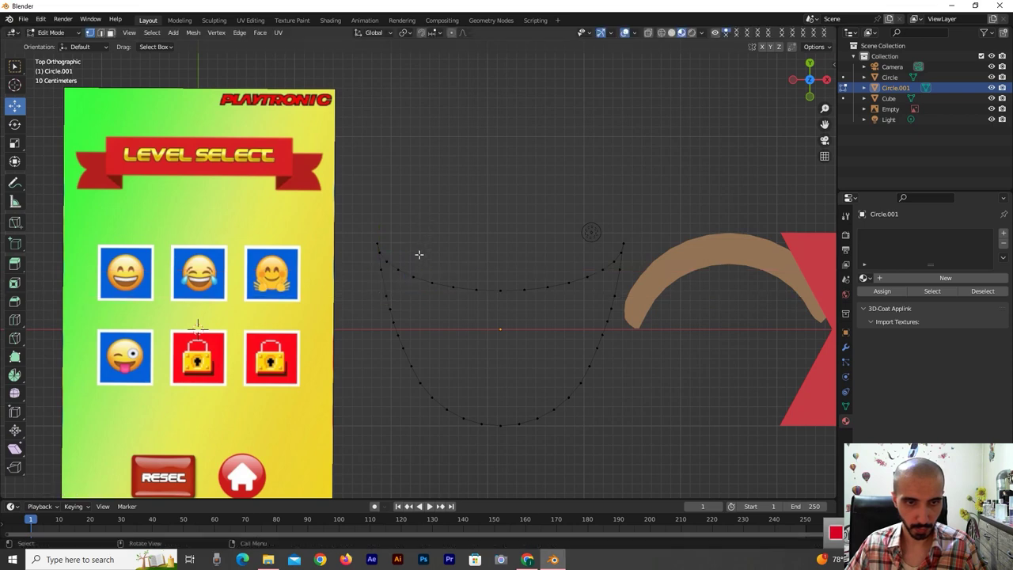
click(383, 283)
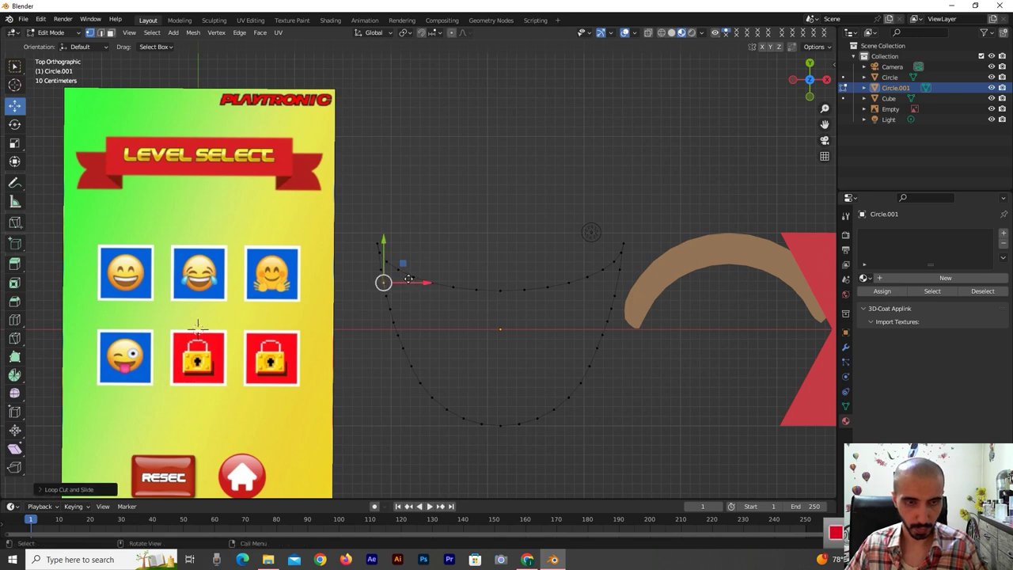
click(436, 207)
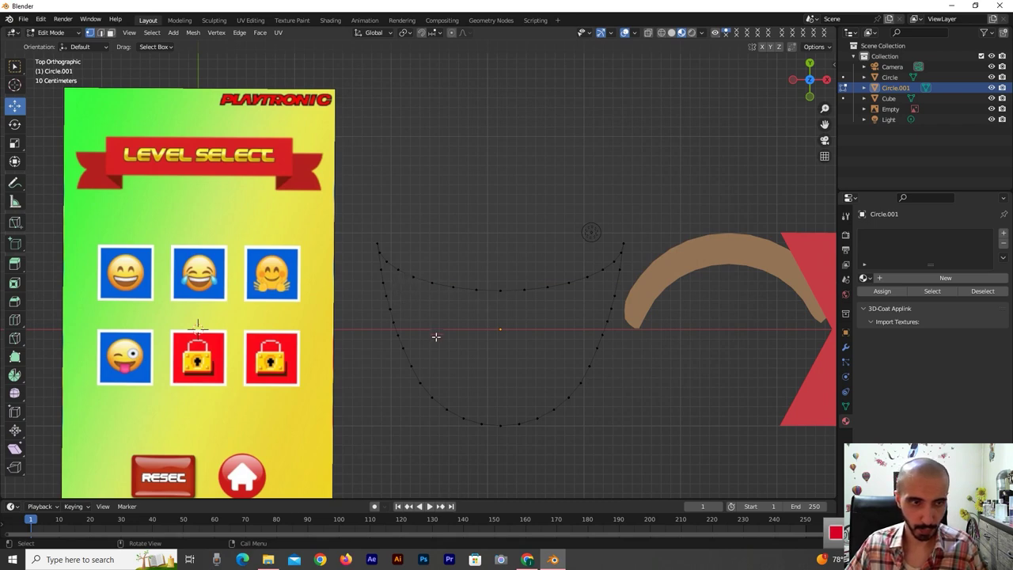
drag(654, 222, 391, 476)
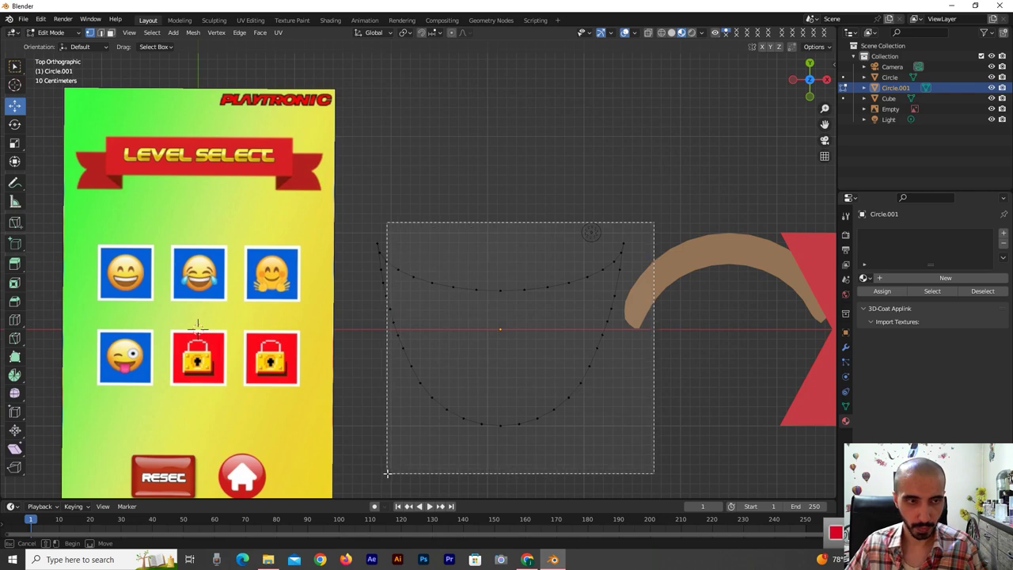
Box-select every outline vertex and duplicate it in place with Shift+D
drag(391, 476, 392, 480)
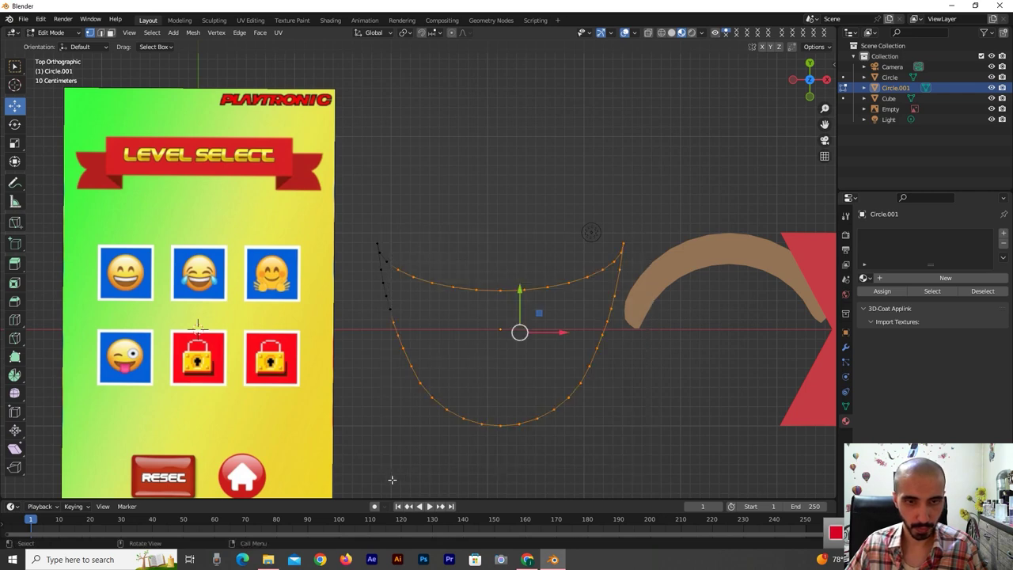
click(571, 223)
drag(662, 192, 356, 479)
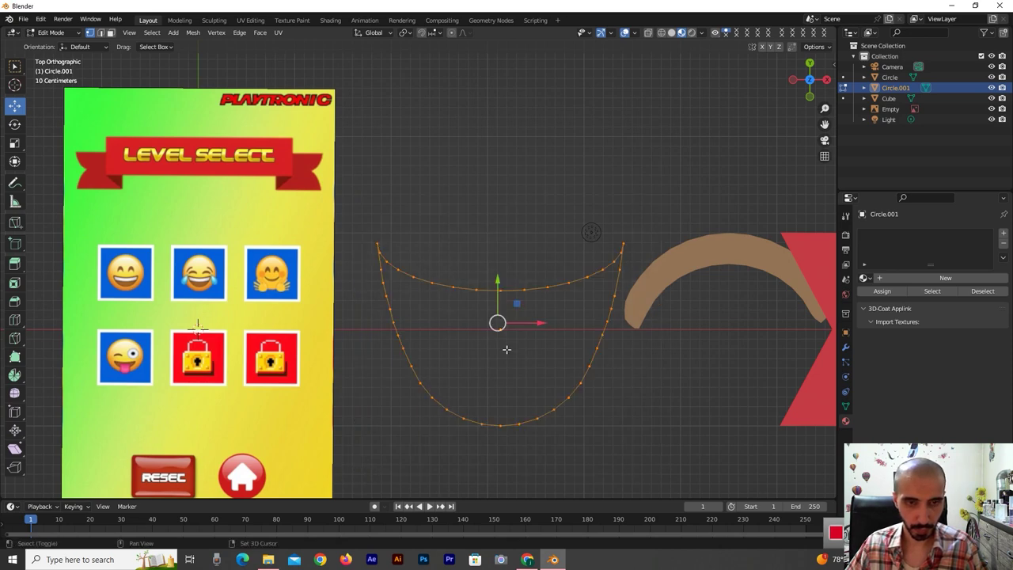
key(shift+d)
right_click(507, 349)
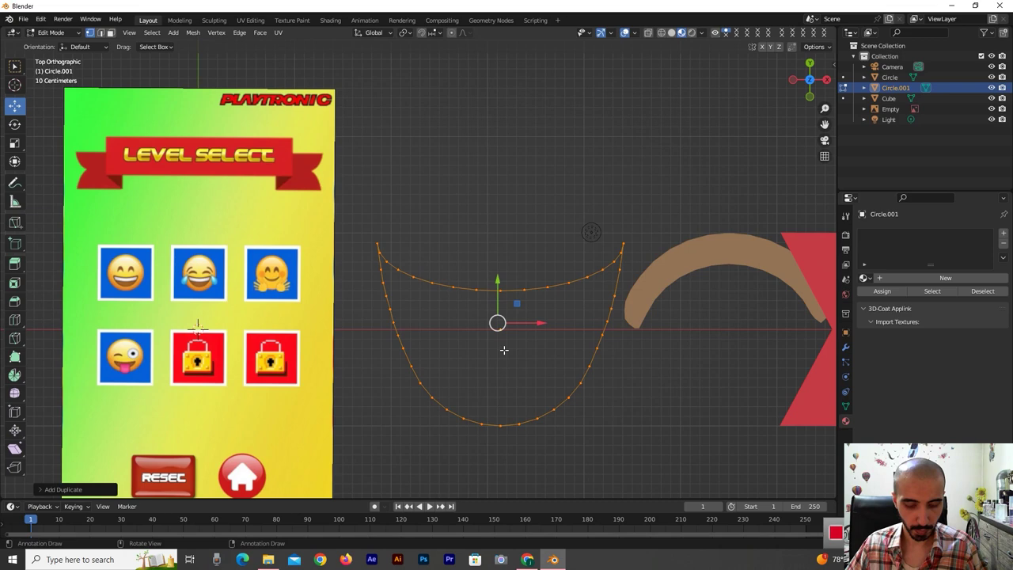
Shrink the duplicate outline, move it up along Y, and shrink it again
key(s)
click(496, 342)
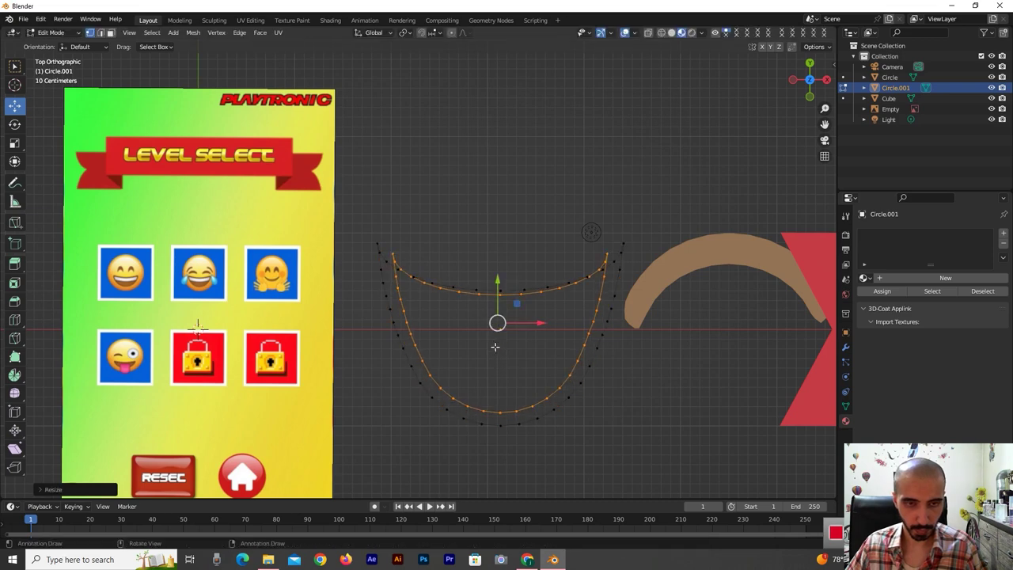
key(g)
key(y)
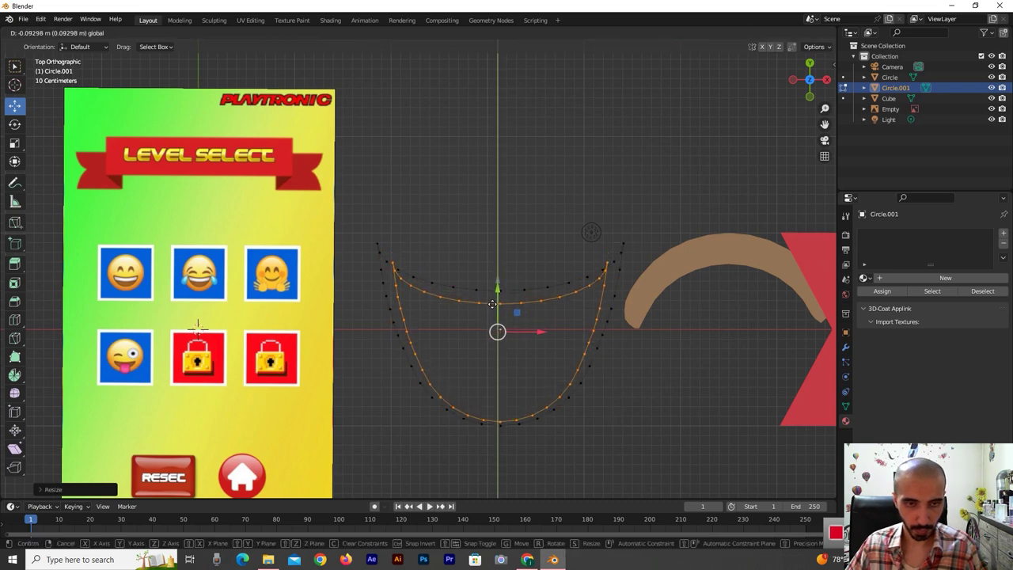
click(489, 307)
key(s)
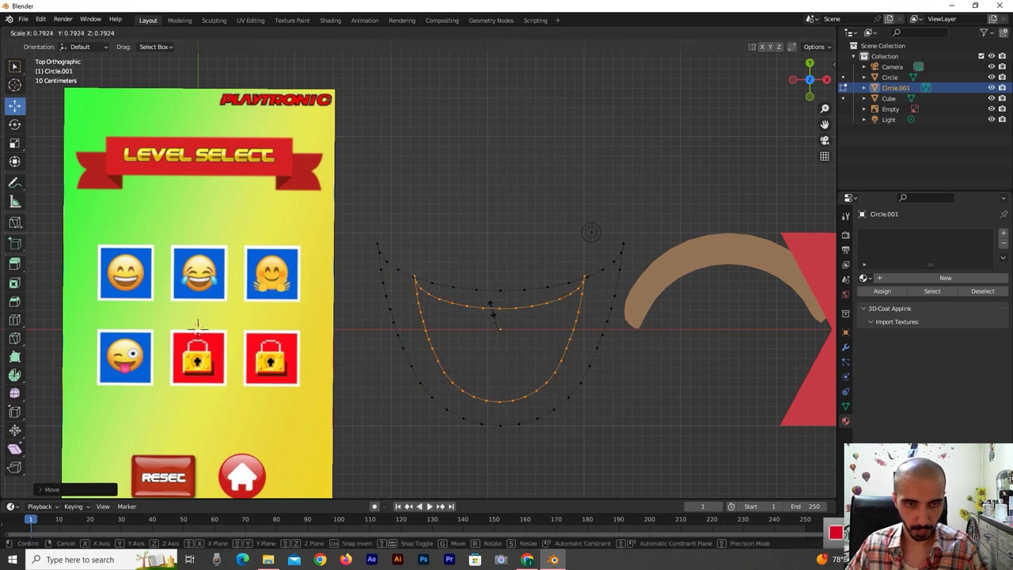
click(491, 308)
Position the copy vertically inside the original, enlarge it slightly, then deselect it and select the outer arc's left end point
key(g)
key(y)
key(x)
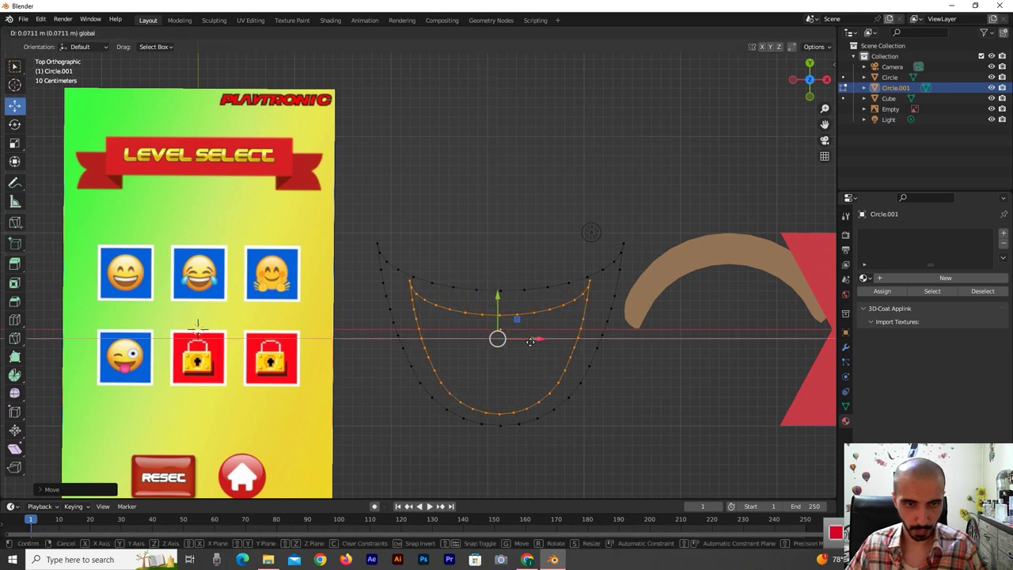
key(y)
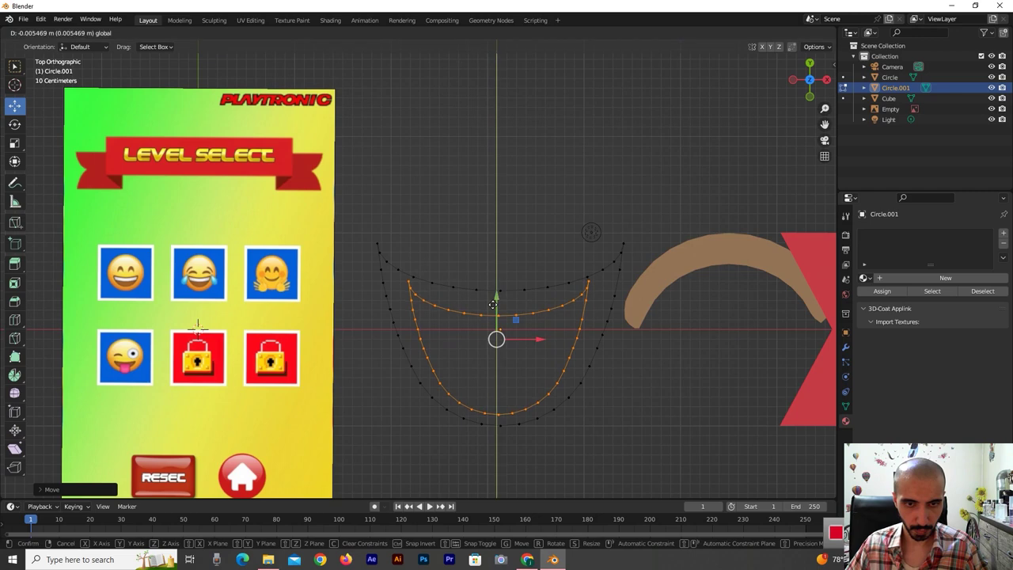
click(492, 306)
key(s)
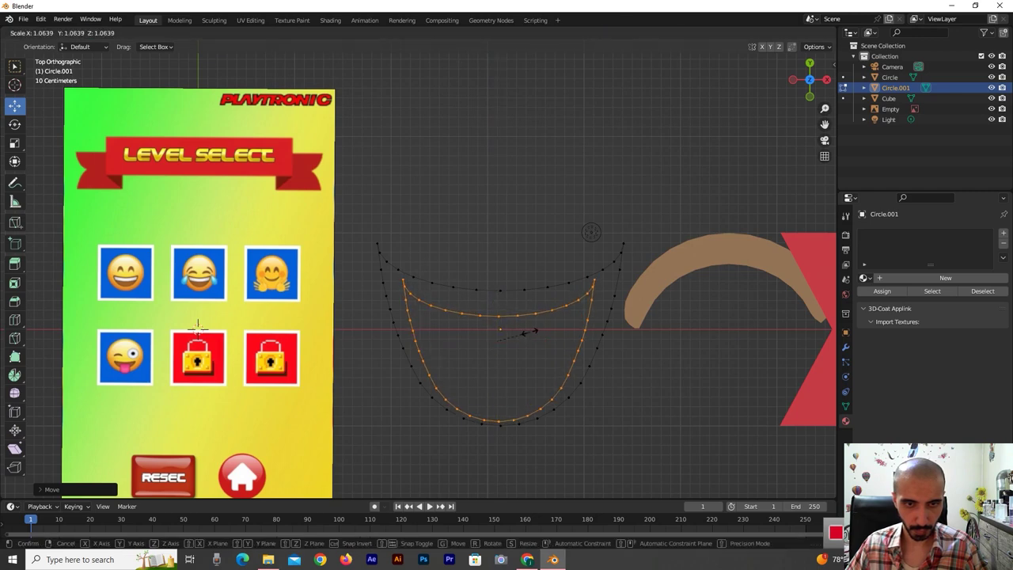
click(528, 331)
click(516, 231)
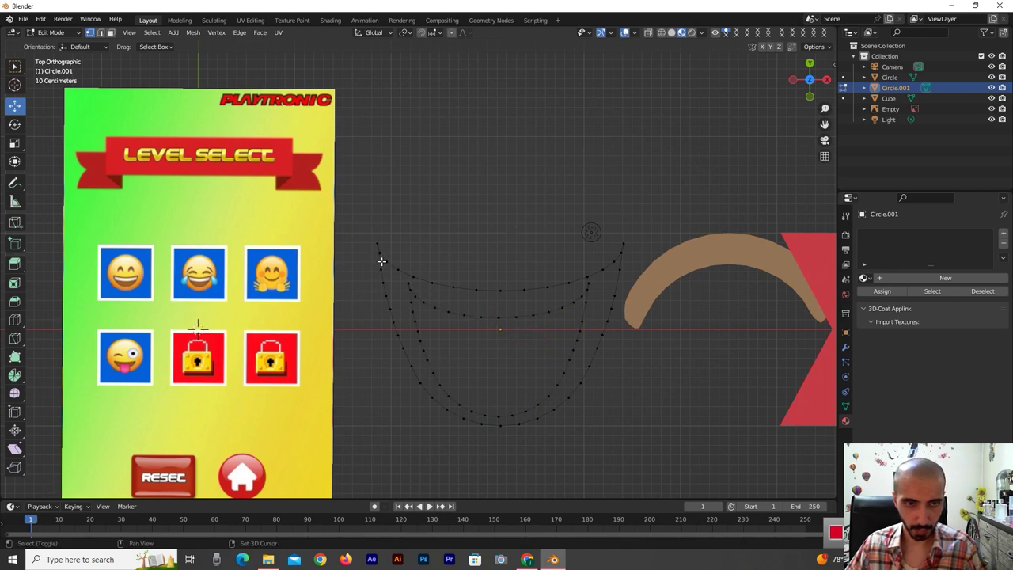
click(382, 257)
Select the outer mouth outline's vertices along its top arc and down the right side
drag(385, 263, 395, 275)
mouse_move(398, 272)
mouse_down()
mouse_move(469, 293)
mouse_move(573, 286)
mouse_move(623, 243)
mouse_up()
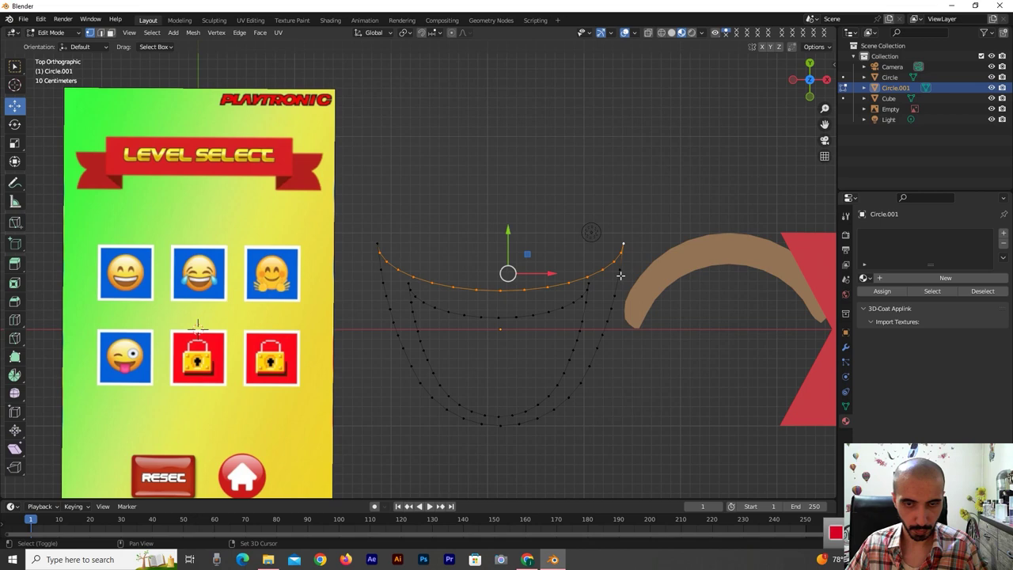
ctrl+right_click(612, 309)
ctrl+right_click(613, 308)
ctrl+right_click(612, 297)
ctrl+right_click(608, 324)
ctrl+right_click(597, 348)
ctrl+right_click(590, 370)
ctrl+right_click(581, 383)
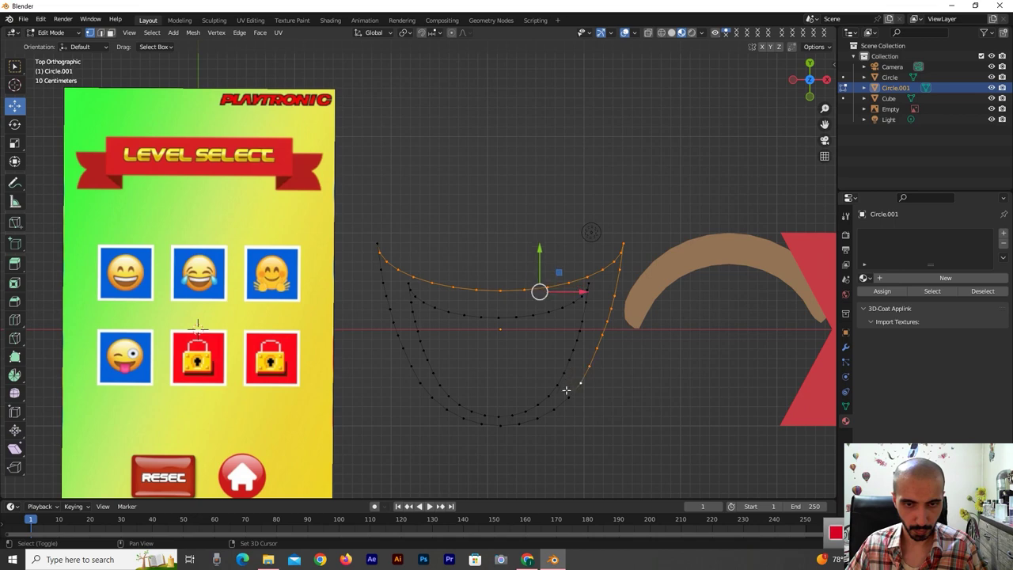
ctrl+right_click(567, 398)
ctrl+right_click(559, 385)
ctrl+right_click(568, 369)
Extend the selection up the inner right side and along the inner top arc to its left end
ctrl+right_click(569, 360)
ctrl+right_click(576, 344)
ctrl+right_click(580, 329)
ctrl+right_click(584, 315)
ctrl+right_click(586, 301)
ctrl+right_click(589, 286)
ctrl+right_click(589, 290)
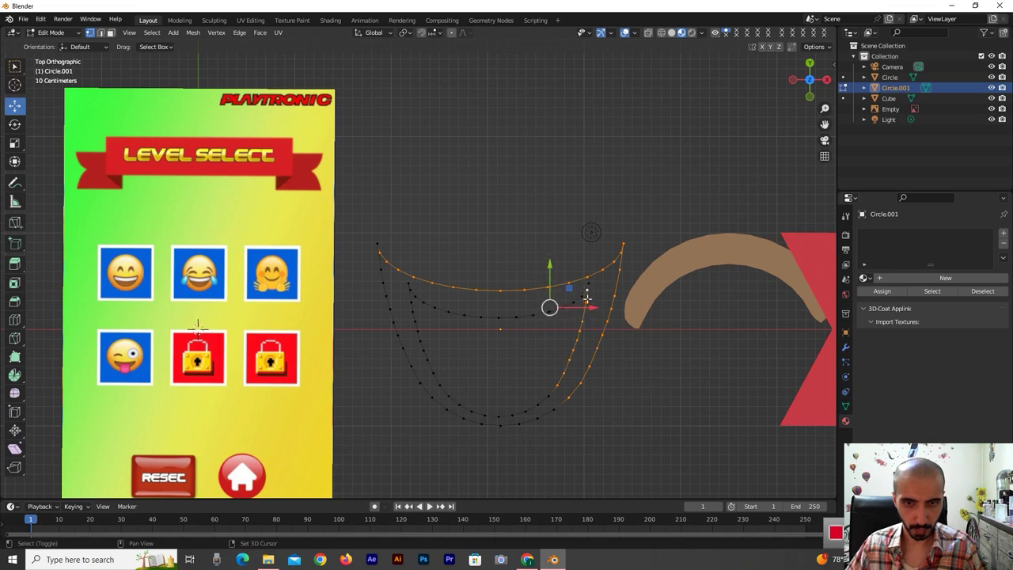
ctrl+right_click(583, 288)
ctrl+right_click(578, 304)
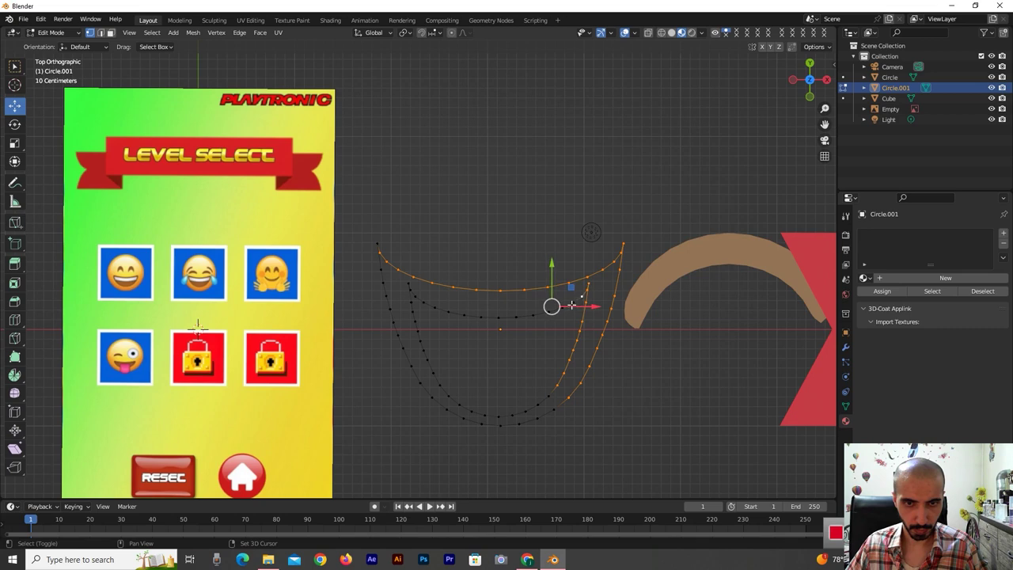
ctrl+right_click(533, 315)
ctrl+right_click(498, 324)
ctrl+right_click(480, 320)
ctrl+right_click(442, 320)
ctrl+right_click(445, 313)
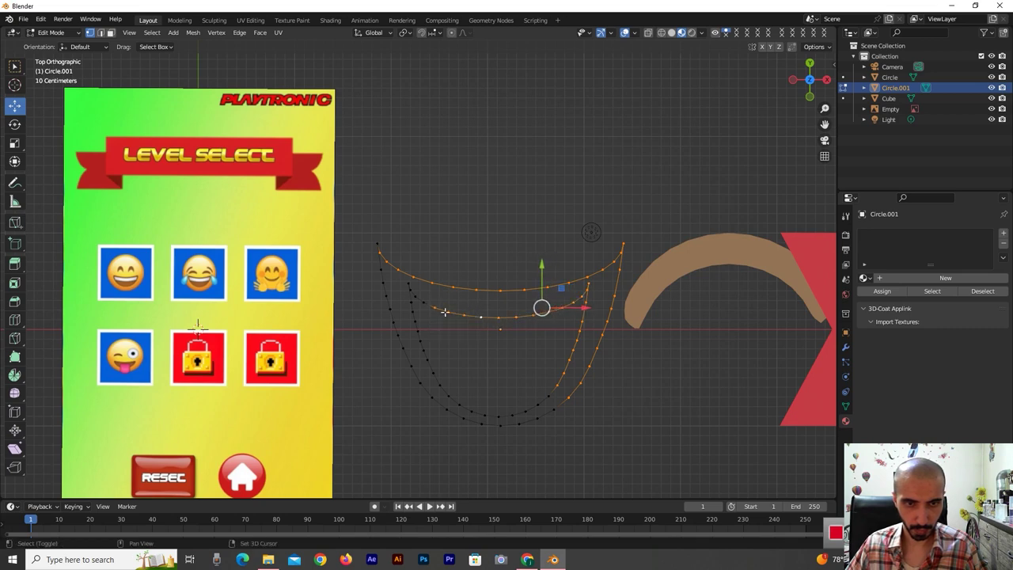
ctrl+right_click(418, 295)
ctrl+right_click(408, 283)
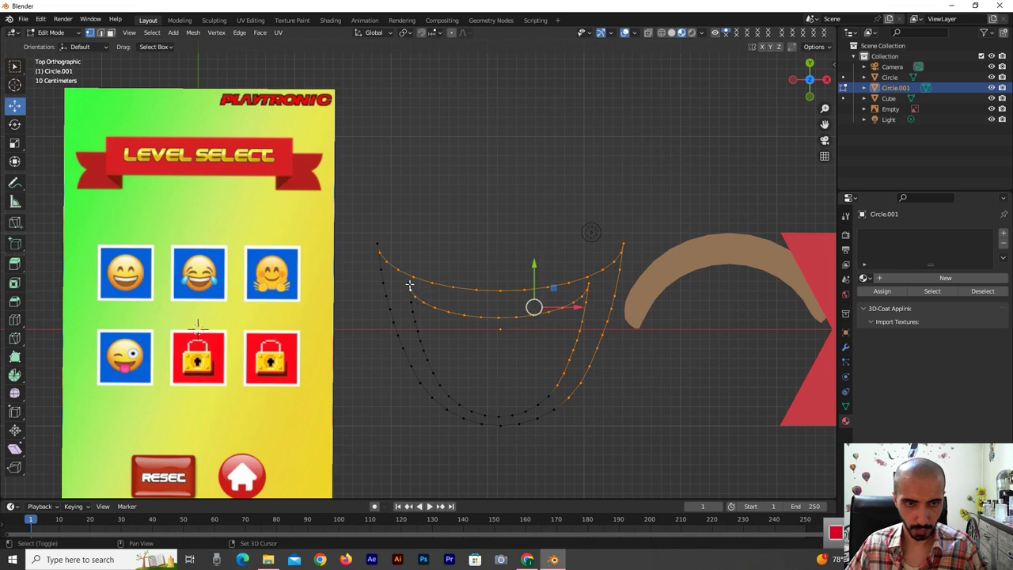
Add the outer outline's left side and bottom curve to the selection
shift+click(377, 245)
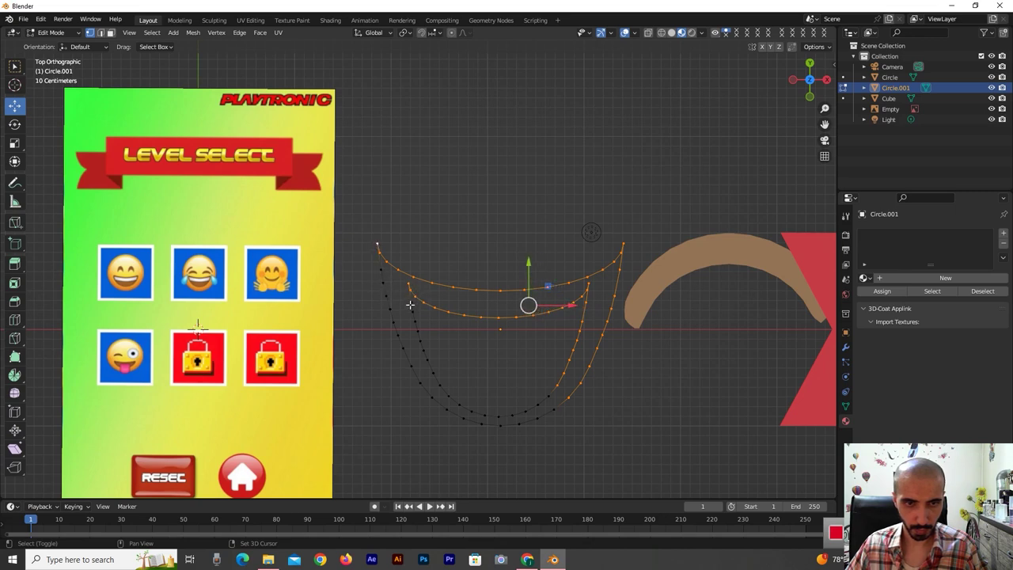
ctrl+right_click(382, 276)
ctrl+right_click(387, 292)
ctrl+right_click(384, 282)
drag(374, 366, 397, 315)
ctrl+right_click(390, 309)
drag(388, 384, 413, 346)
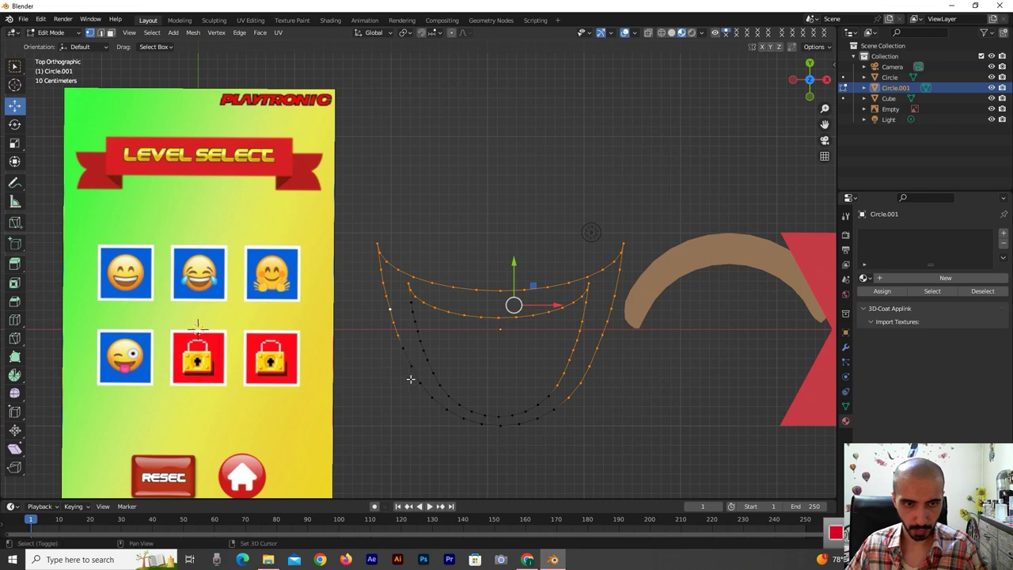
ctrl+right_click(408, 360)
ctrl+right_click(412, 370)
ctrl+right_click(421, 385)
ctrl+right_click(431, 398)
ctrl+right_click(448, 410)
ctrl+right_click(464, 419)
ctrl+right_click(481, 425)
ctrl+right_click(500, 426)
ctrl+right_click(519, 424)
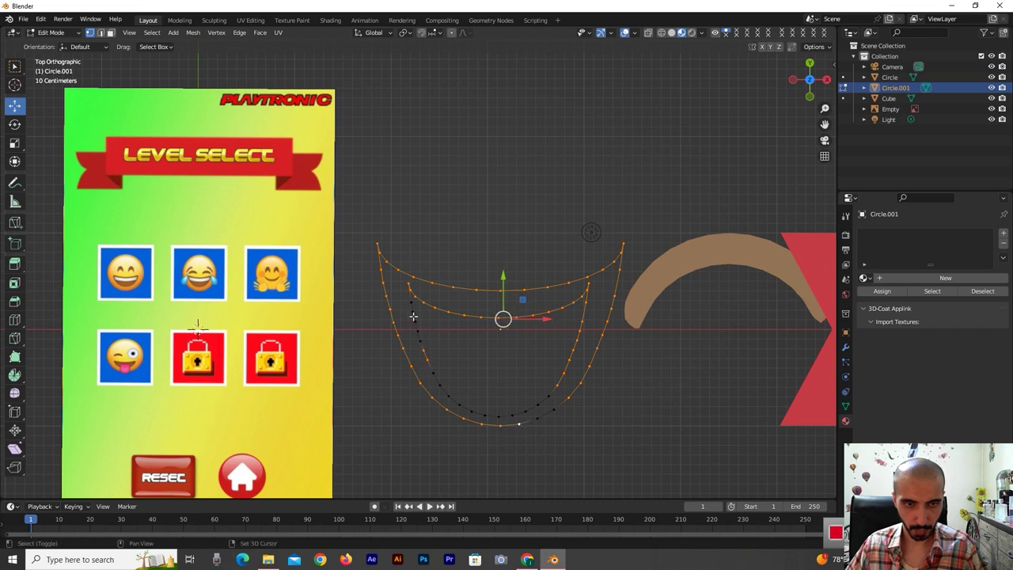
Add the inner outline's lower vertices and fill the band between the two outlines
ctrl+right_click(407, 330)
ctrl+right_click(437, 381)
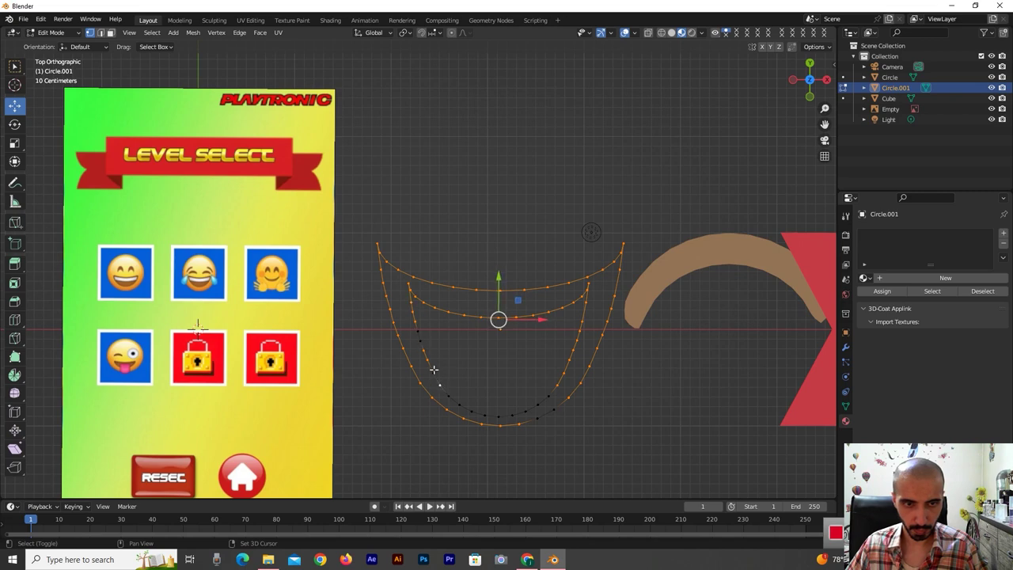
ctrl+click(424, 336)
ctrl+click(440, 384)
ctrl+click(449, 395)
ctrl+click(461, 407)
ctrl+click(473, 411)
ctrl+click(484, 416)
ctrl+click(523, 411)
ctrl+click(548, 397)
ctrl+click(538, 405)
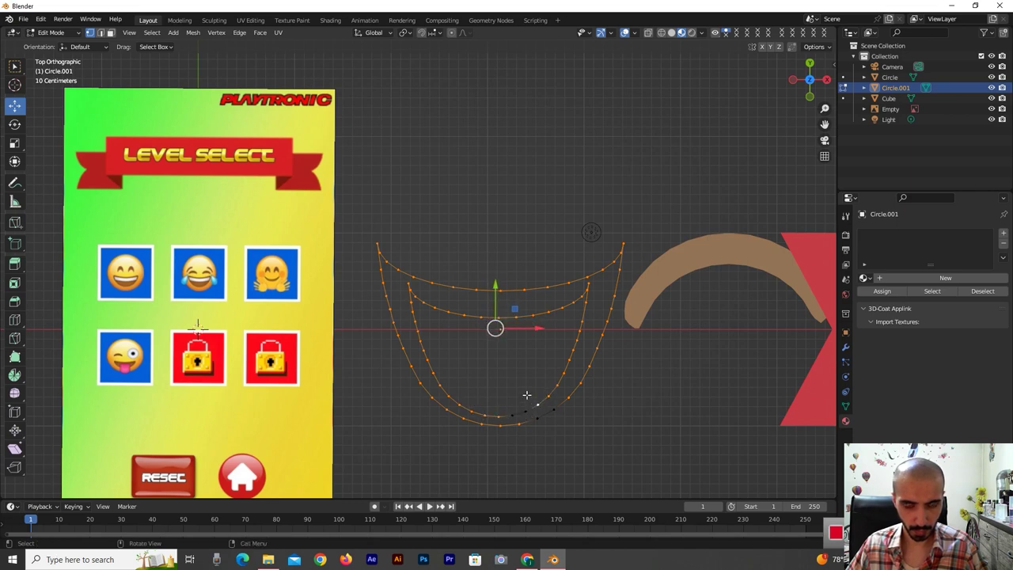
key(f)
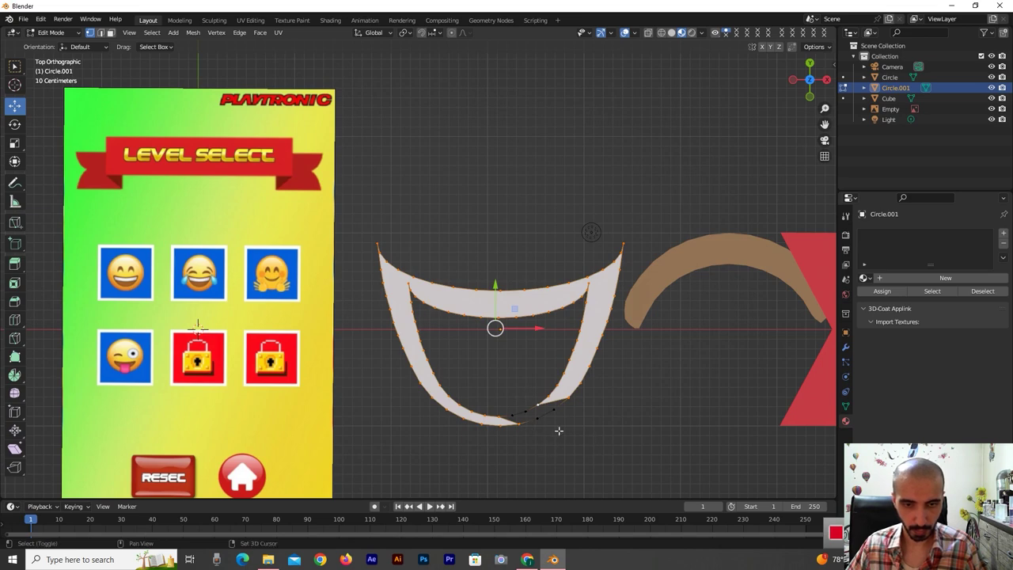
Select the vertices at the mouth's bottom gap, fill it, and nudge them into place
click(545, 407)
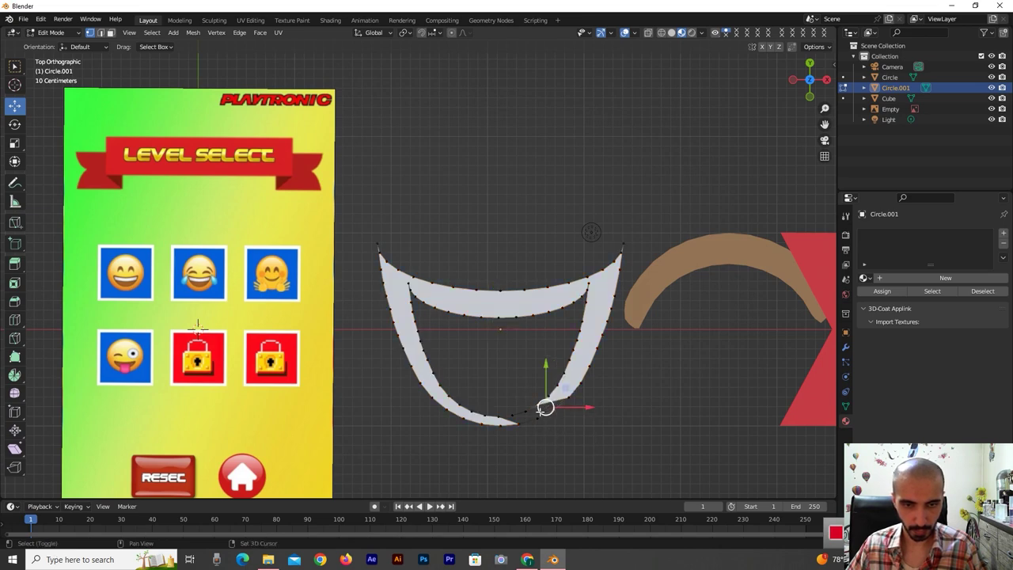
shift+click(563, 410)
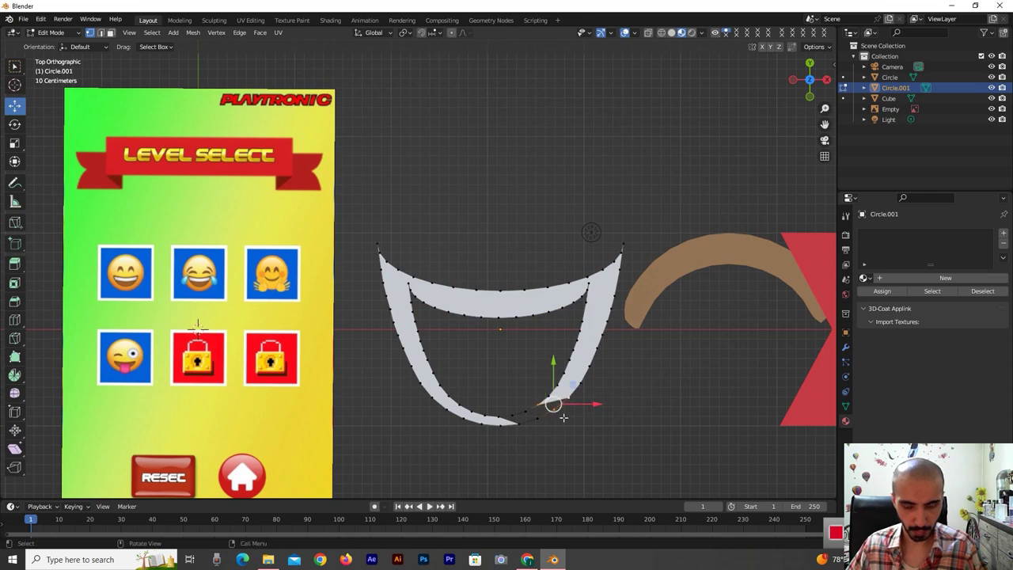
shift+click(564, 415)
shift+click(515, 417)
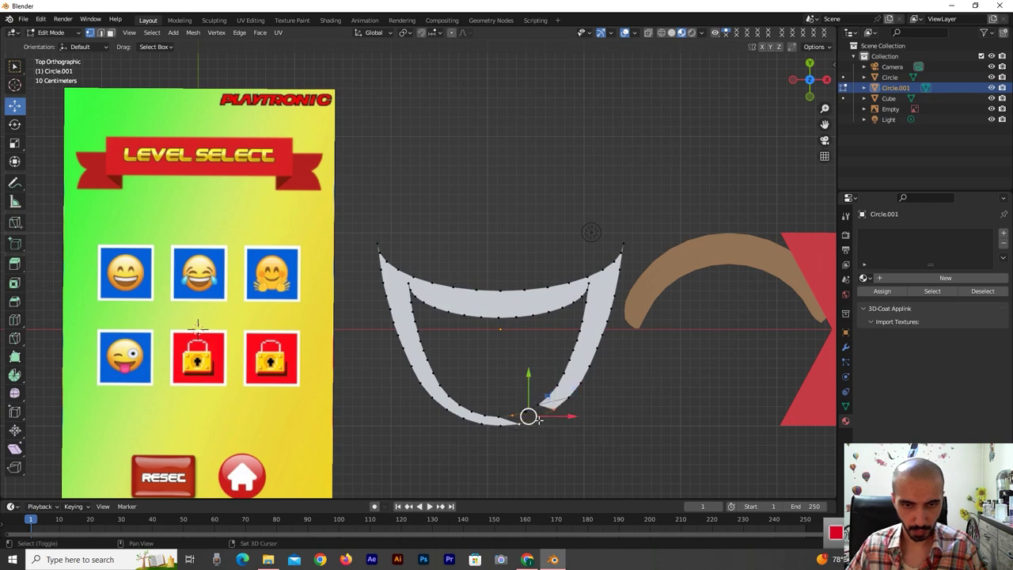
drag(528, 417, 549, 425)
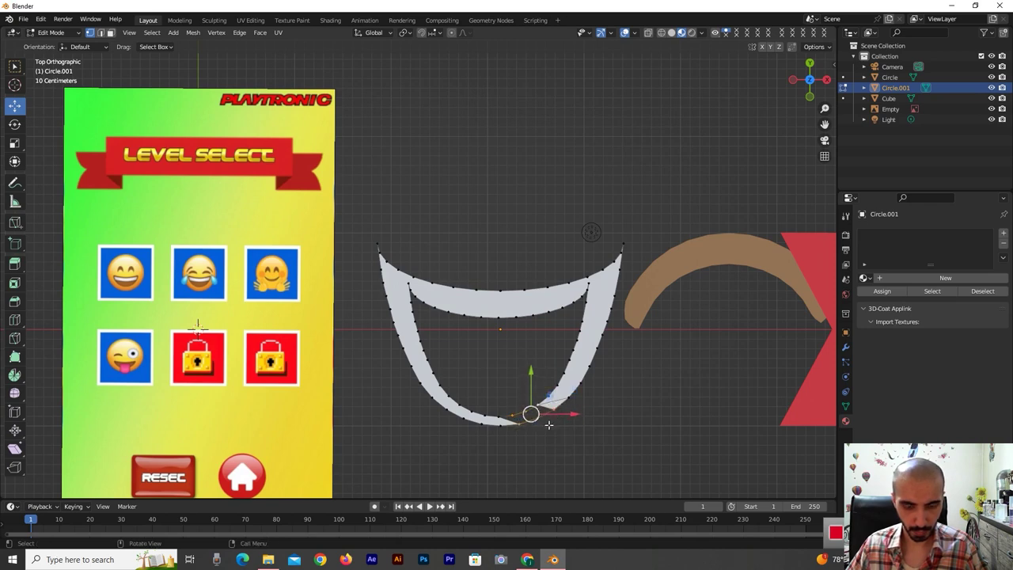
key(f)
drag(505, 416, 551, 437)
click(501, 387)
shift+click(506, 418)
shift+click(518, 425)
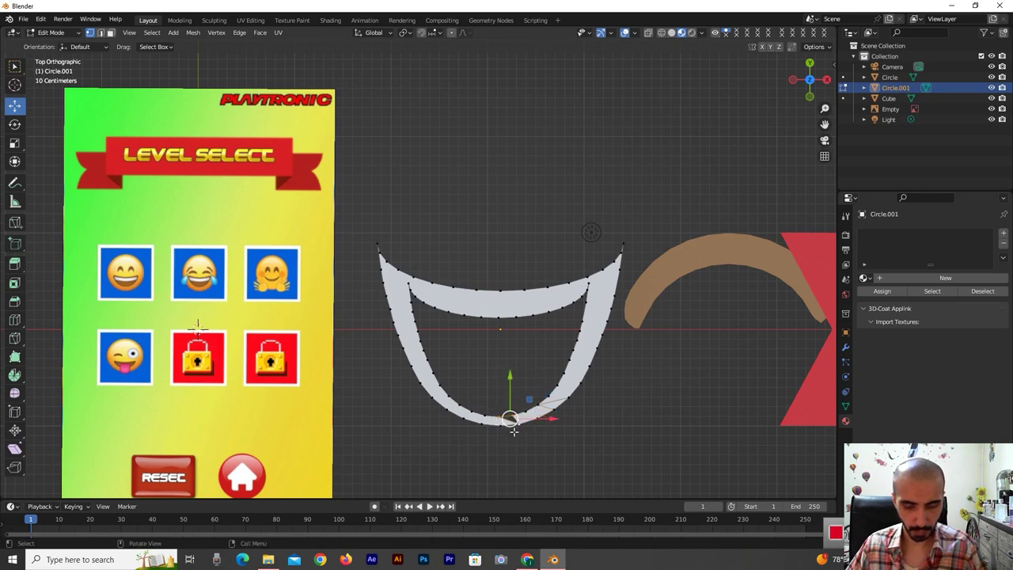
click(526, 367)
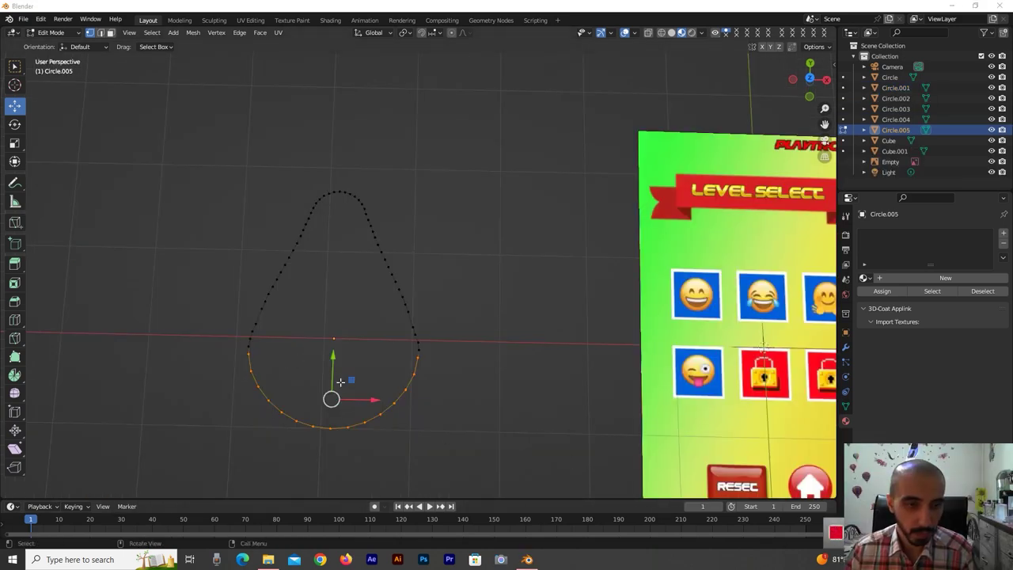
Lower the teardrop's bottom arc and widen its two side vertices by about 1.0089
drag(332, 362, 319, 394)
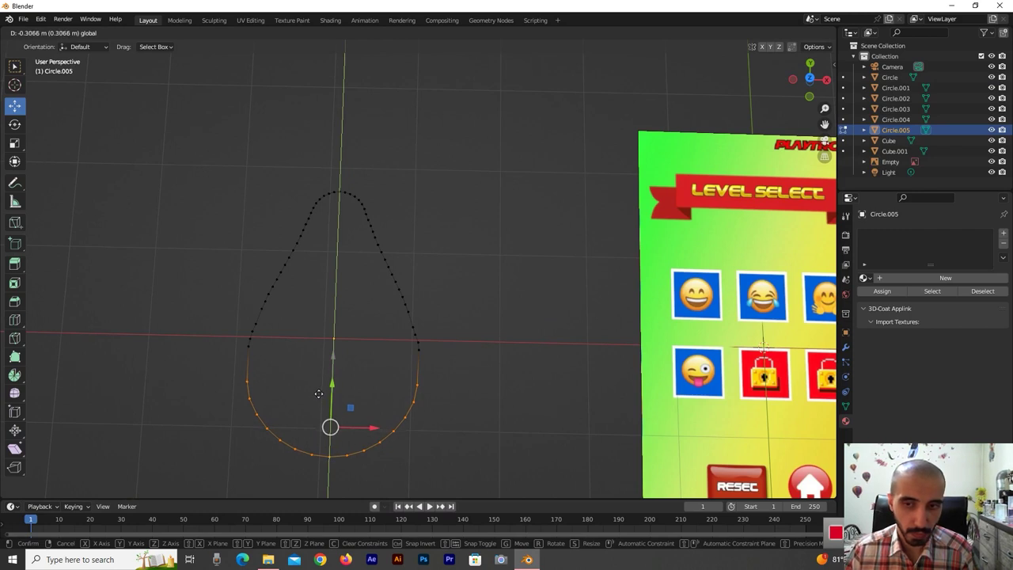
drag(318, 394, 318, 393)
click(440, 372)
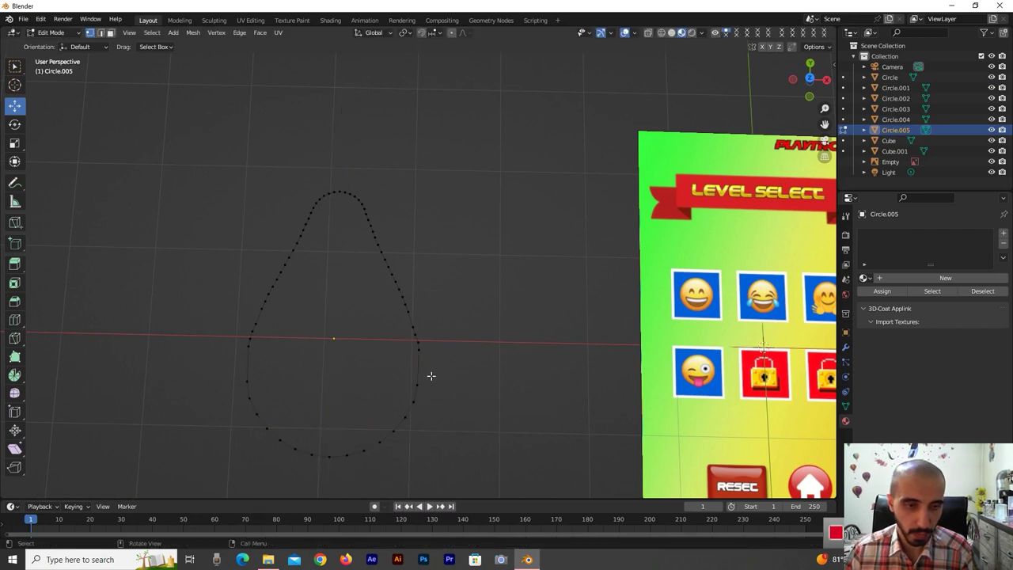
ctrl+right_click(418, 377)
click(249, 366)
shift+click(418, 374)
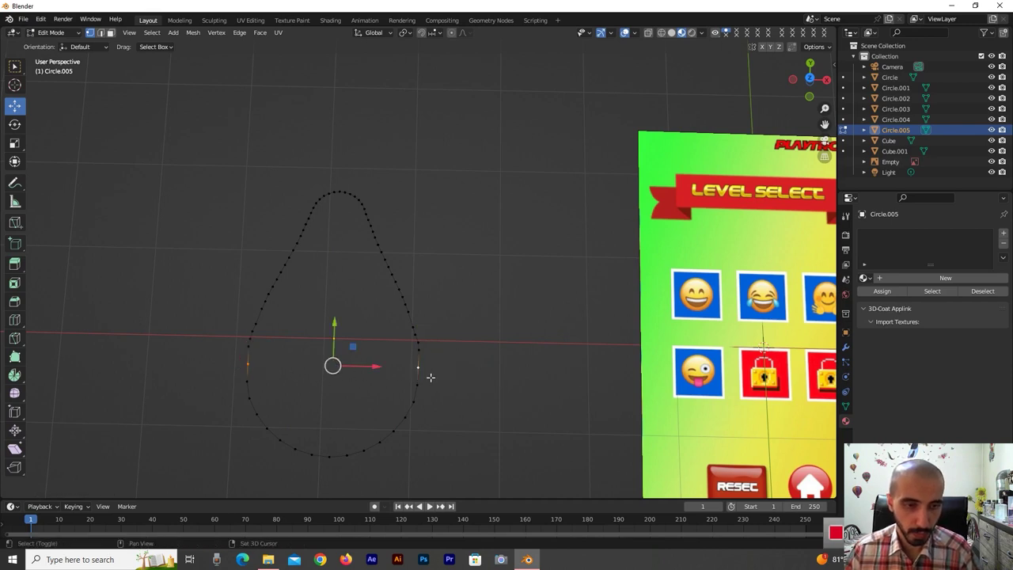
key(s)
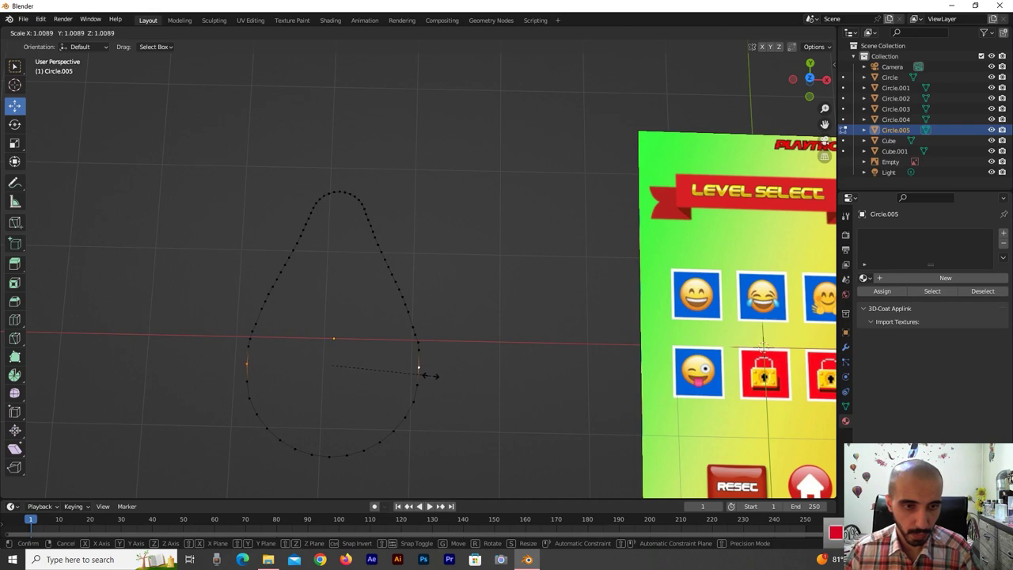
click(428, 376)
click(465, 361)
Select the whole teardrop outline and fill it into a solid face
middle_drag(451, 265, 471, 310)
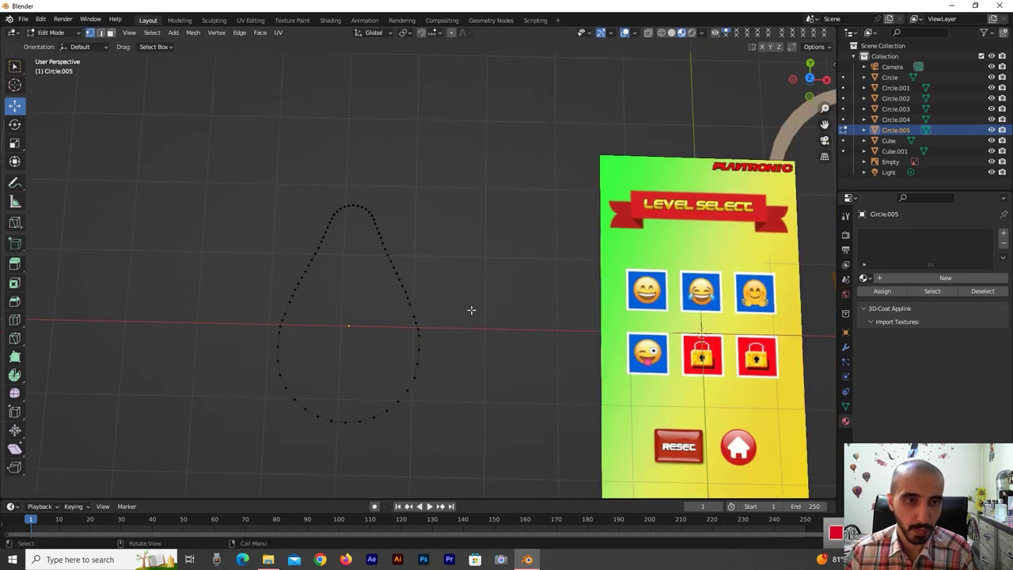
key(a)
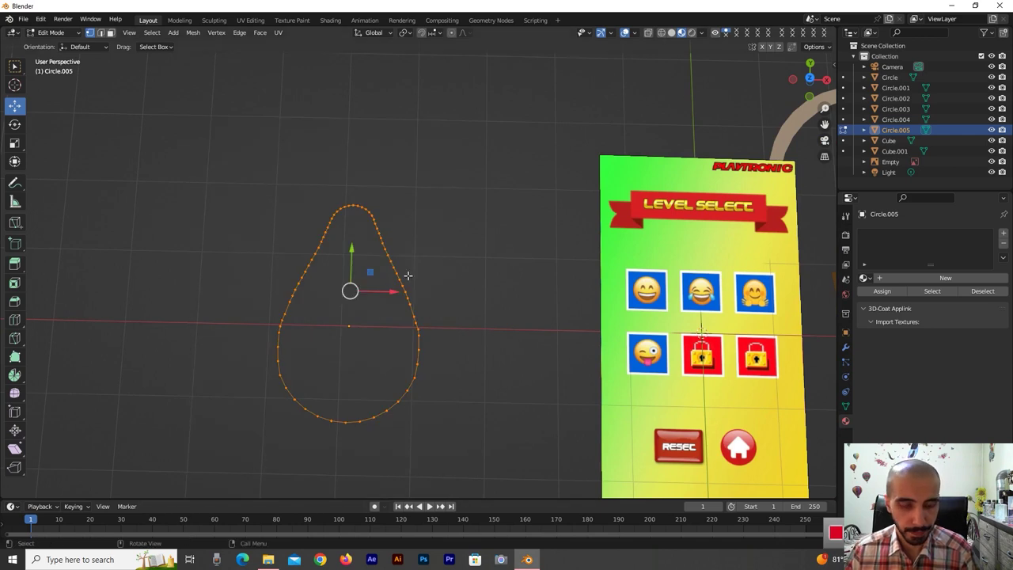
key(f)
Add new Material.006 to the teardrop with Subsurface 1.000, turning it light blue
click(956, 279)
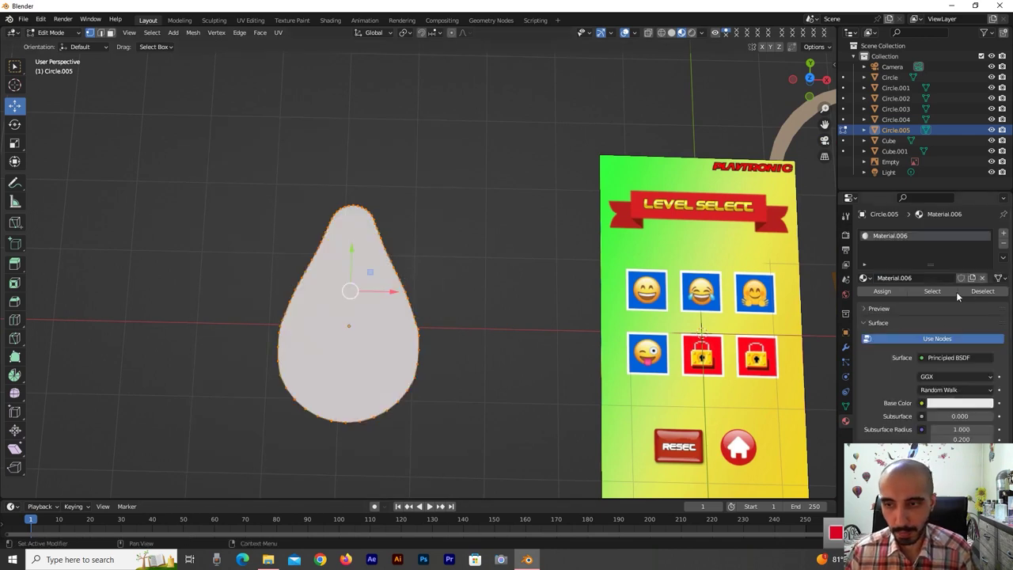
click(950, 403)
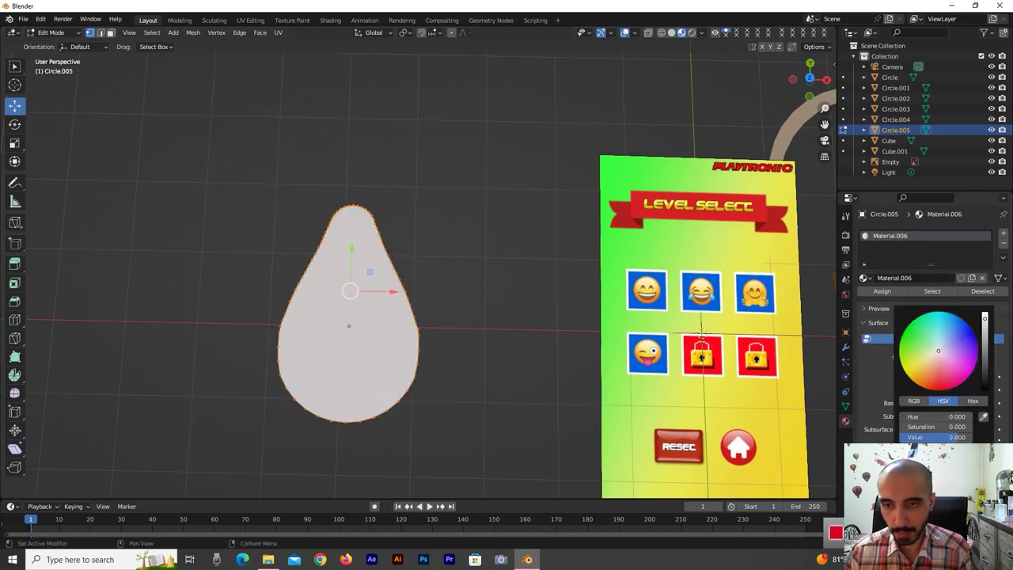
click(984, 418)
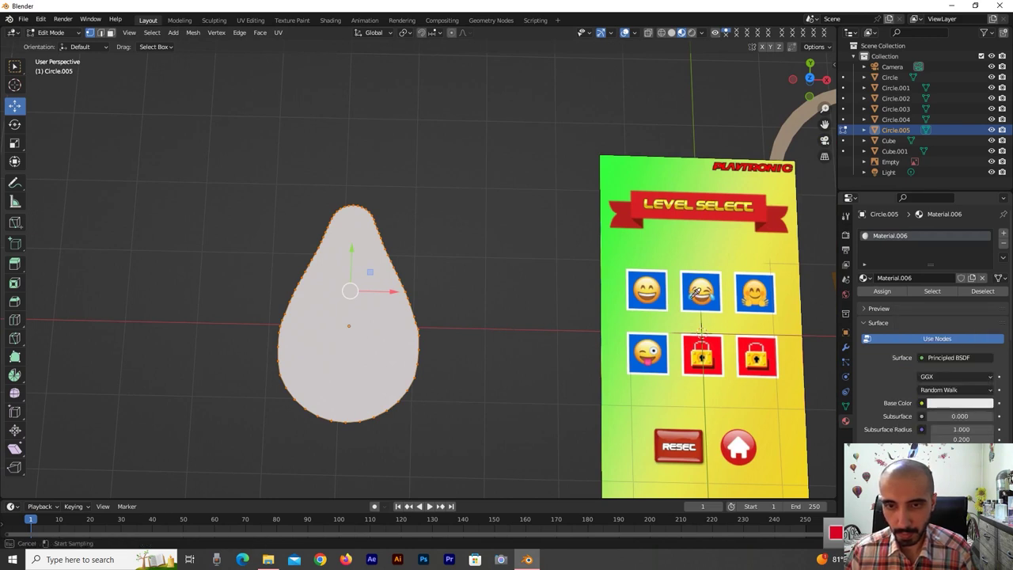
key(Escape)
drag(936, 417, 994, 417)
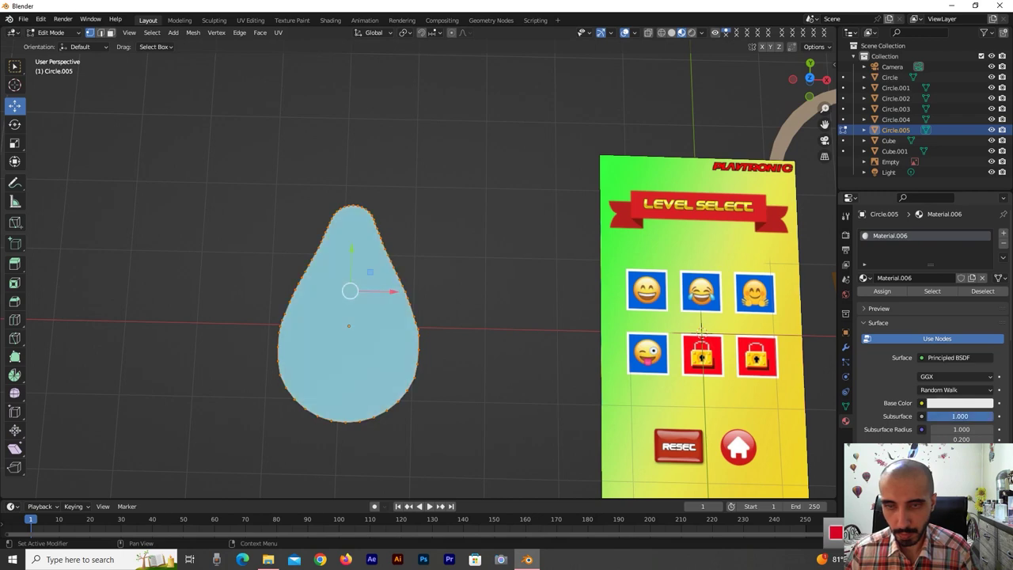
click(469, 229)
scroll(443, 266, down, 2)
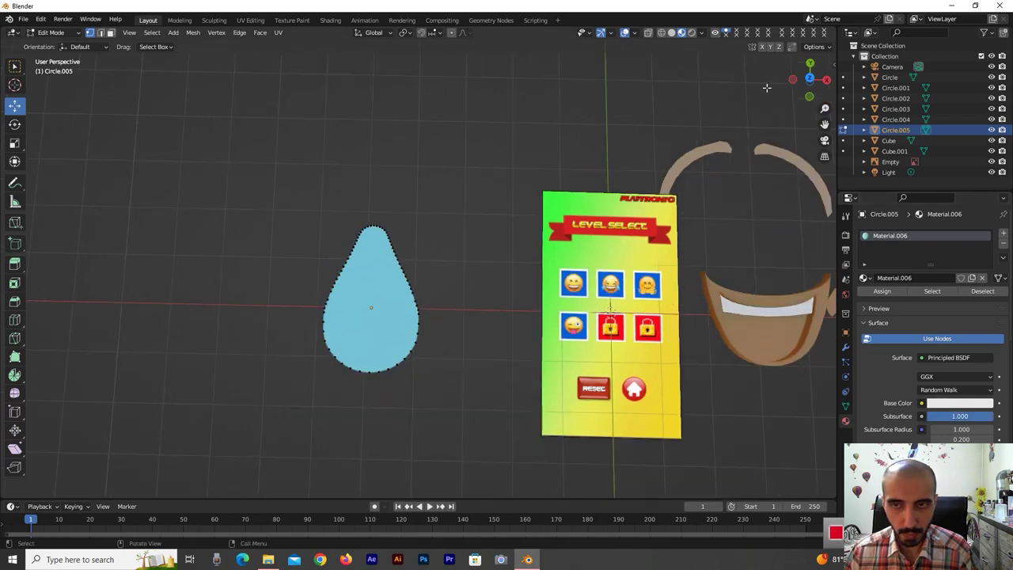
Extrude the teardrop's face upward about 0.1469 m into a thick slab
middle_drag(467, 261, 450, 275)
scroll(464, 272, up, 3)
key(Tab)
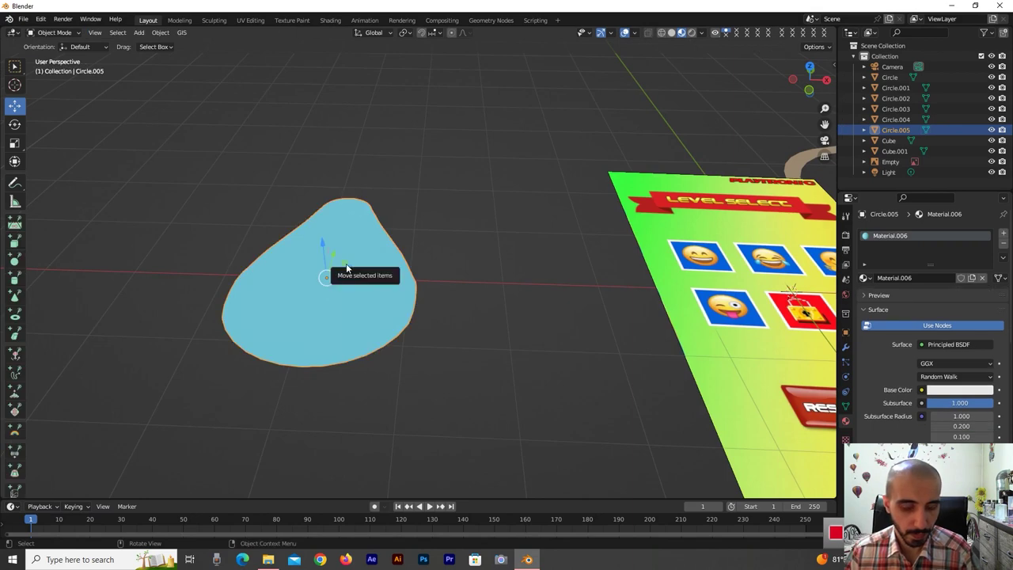
key(Tab)
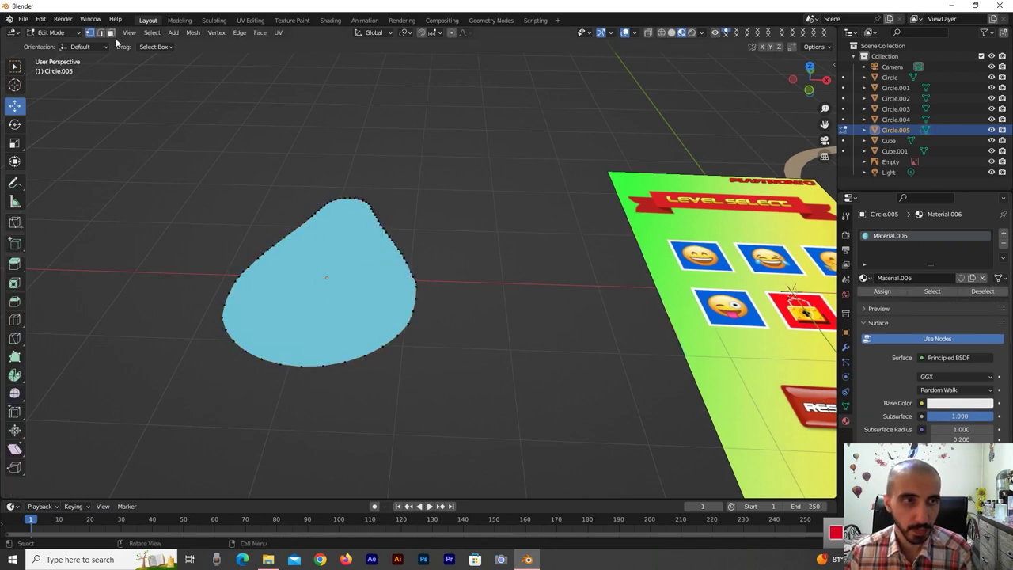
click(314, 246)
key(e)
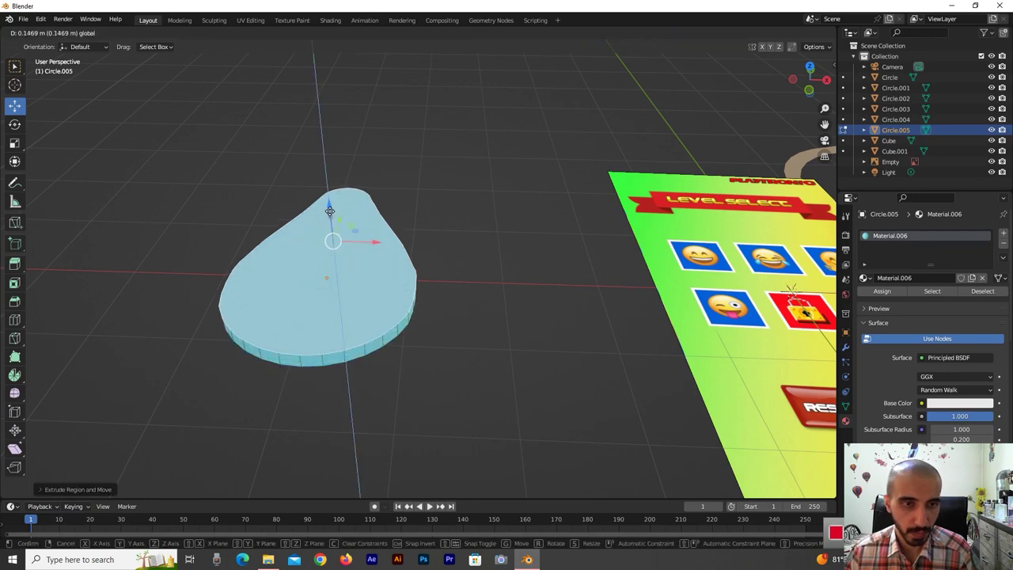
click(329, 211)
key(Tab)
Apply Shade Auto Smooth to the teardrop
right_click(358, 255)
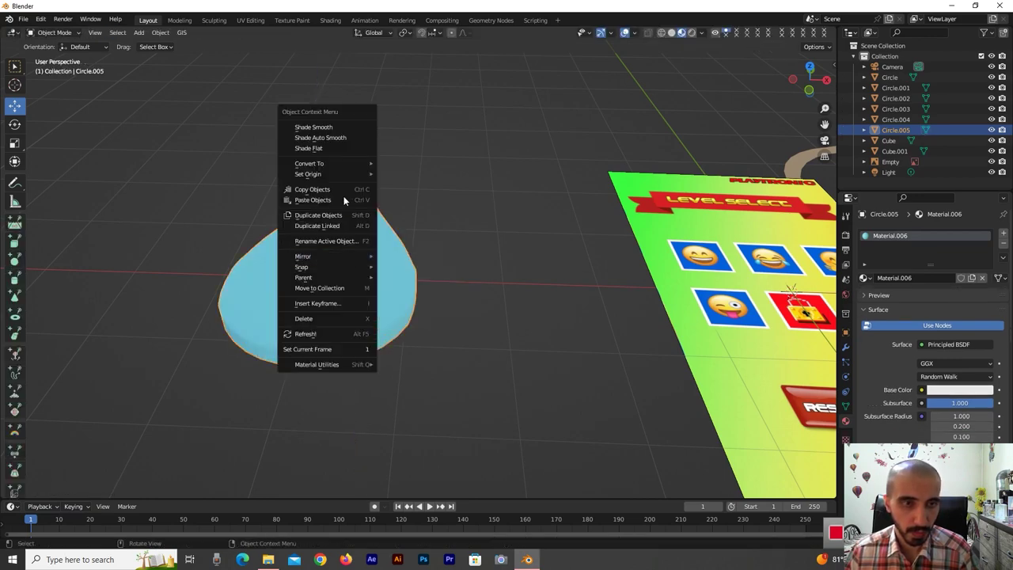
click(332, 138)
click(456, 160)
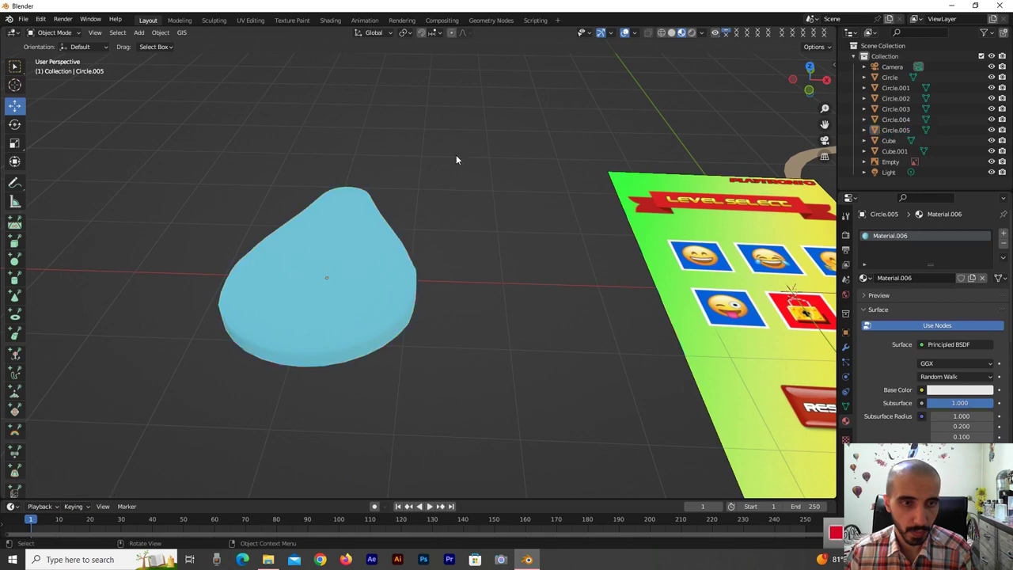
middle_drag(456, 160, 729, 119)
drag(809, 79, 816, 87)
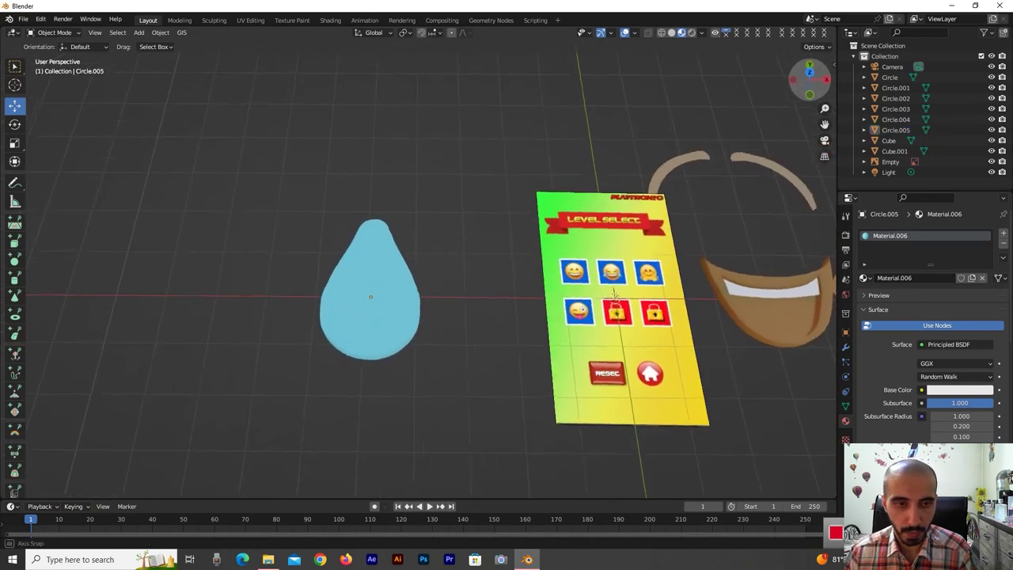
Duplicate the teardrop as Circle.006 and move it about 2.434 m left along X
click(394, 324)
key(shift+d)
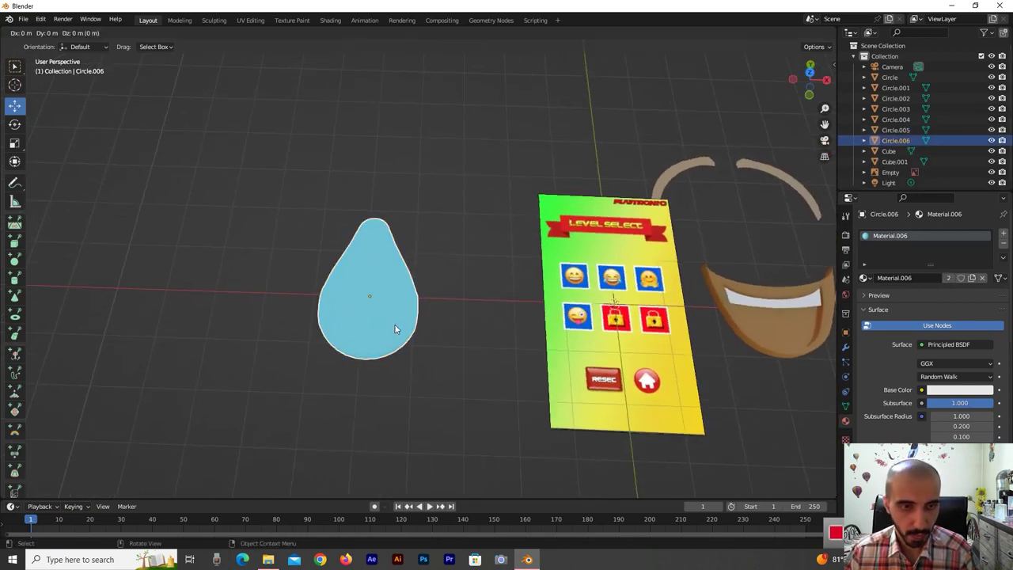
key(x)
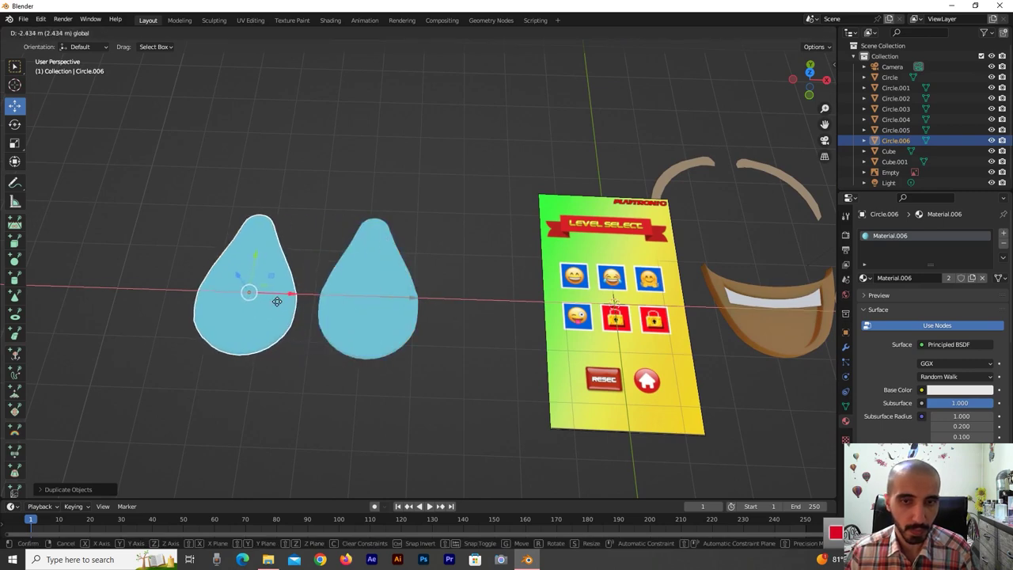
click(277, 302)
middle_drag(360, 288, 644, 205)
mouse_move(824, 125)
mouse_down()
mouse_move(443, 487)
mouse_move(719, 141)
mouse_up()
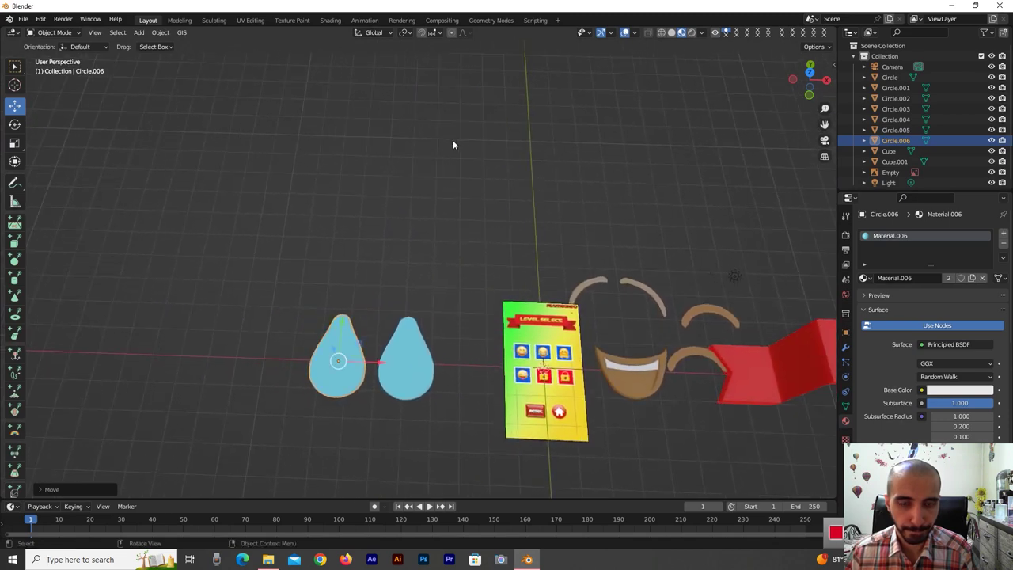
key(shift+a)
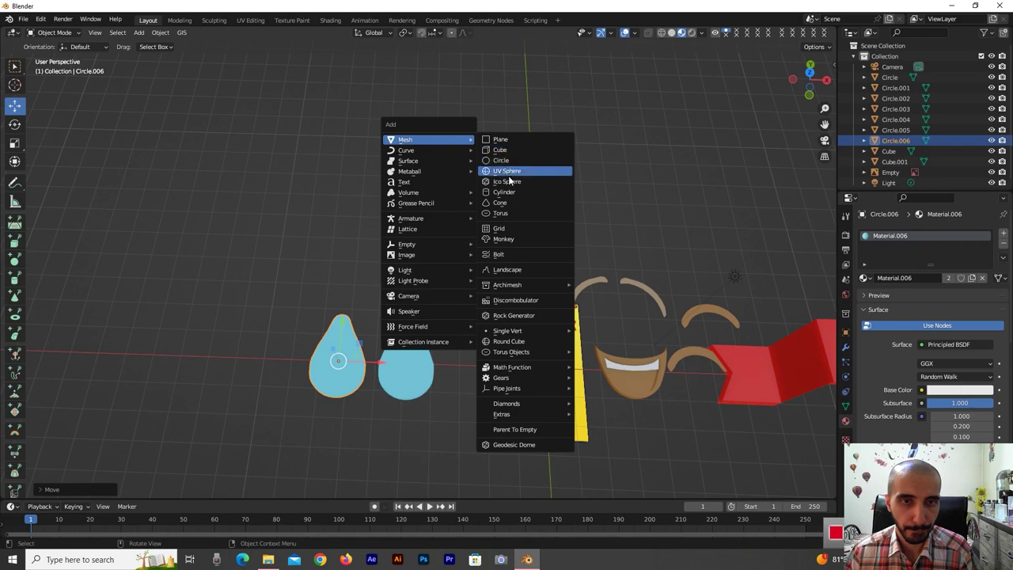
click(507, 171)
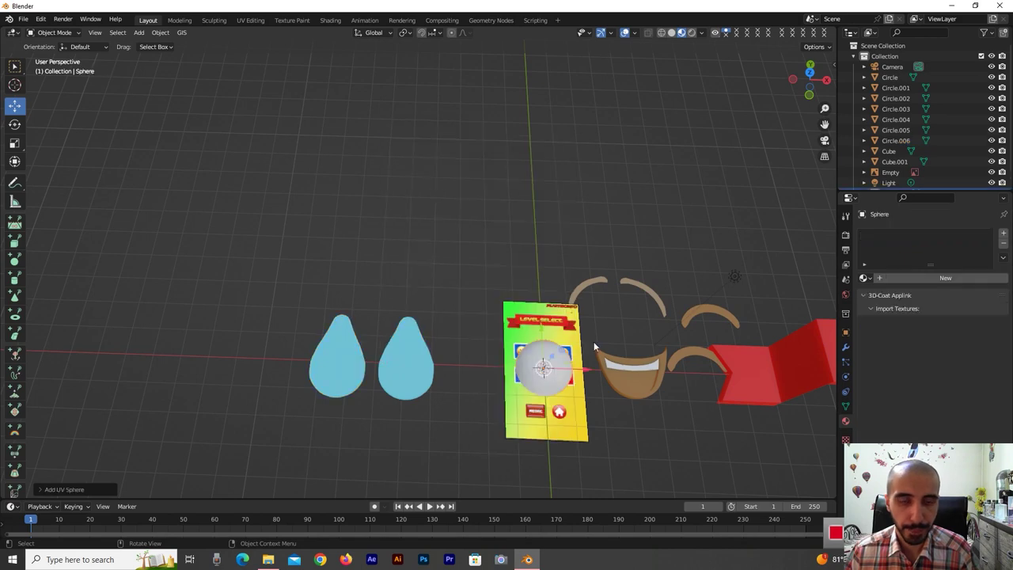
drag(549, 345, 534, 222)
drag(577, 246, 558, 246)
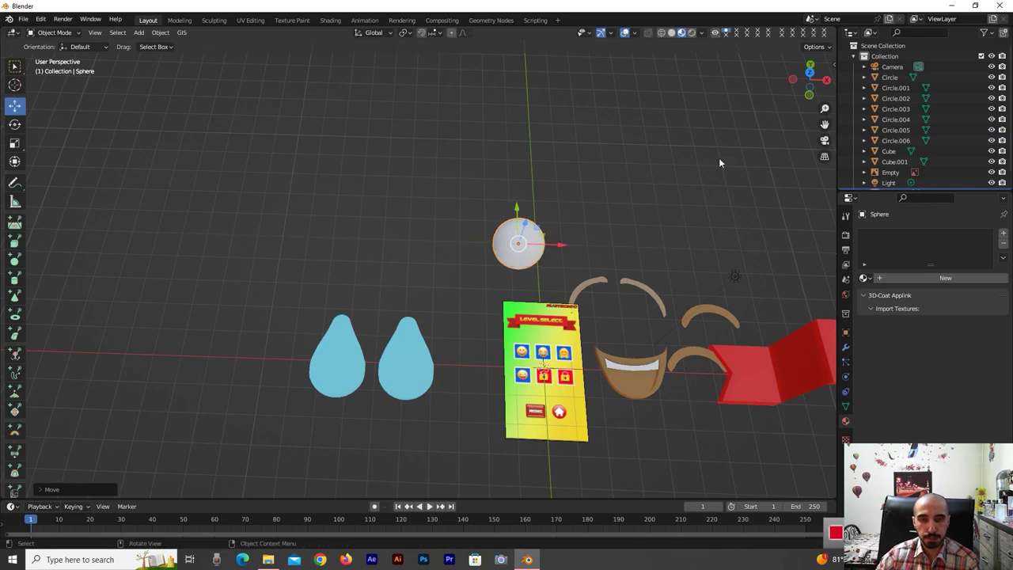
drag(806, 95, 720, 174)
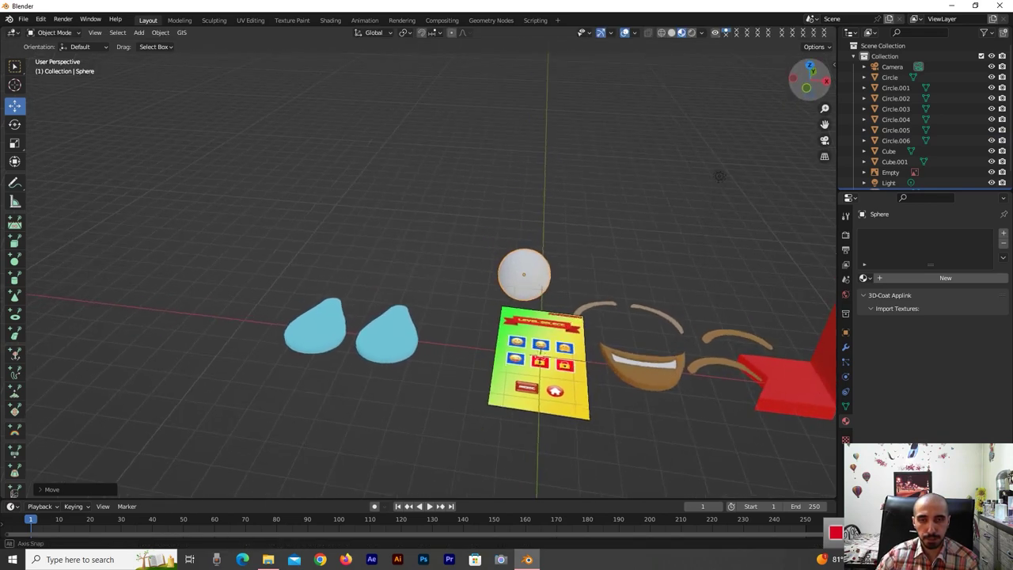
key(s)
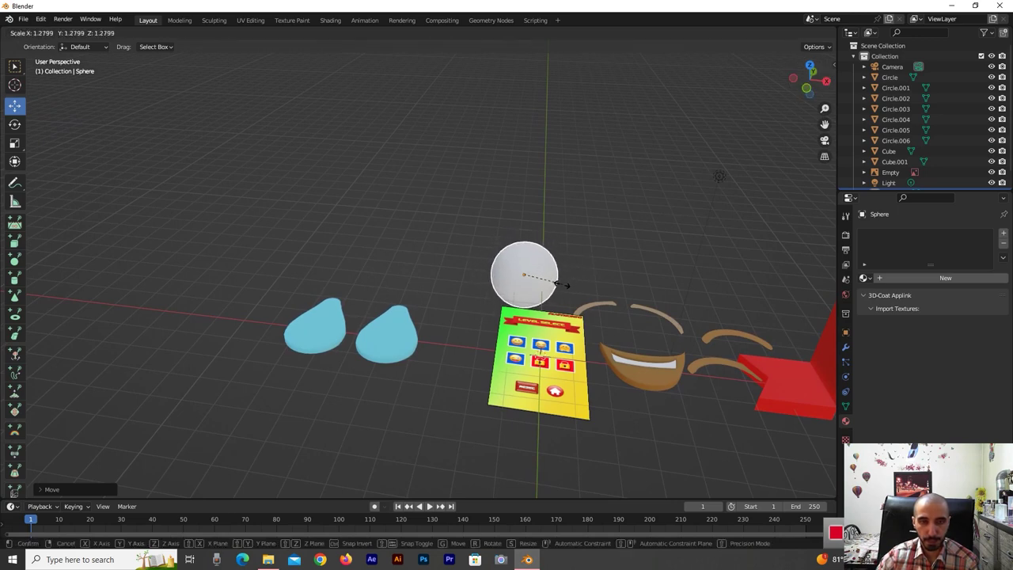
click(552, 291)
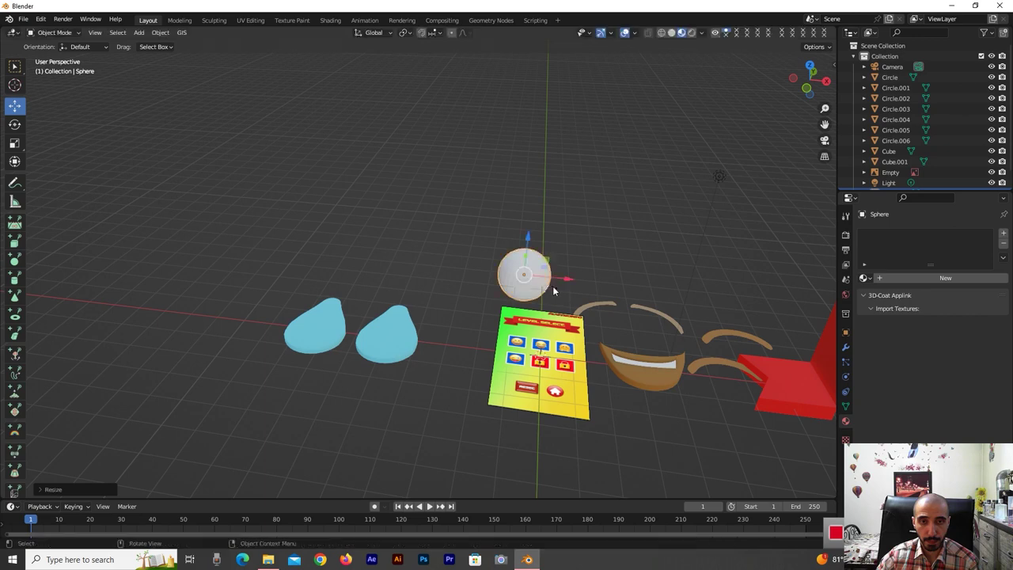
right_click(553, 290)
click(540, 284)
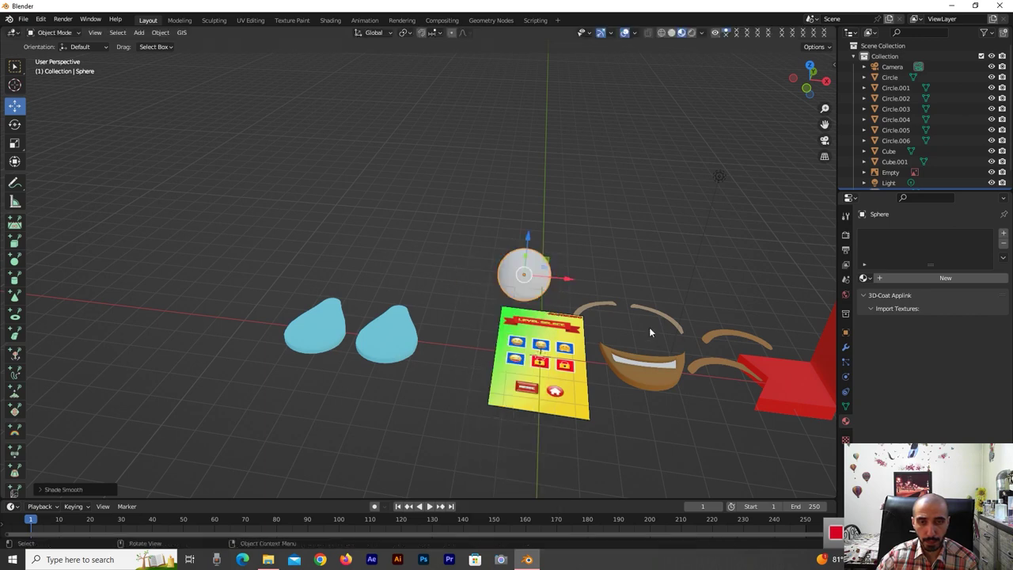
scroll(650, 327, up, 3)
scroll(657, 312, down, 2)
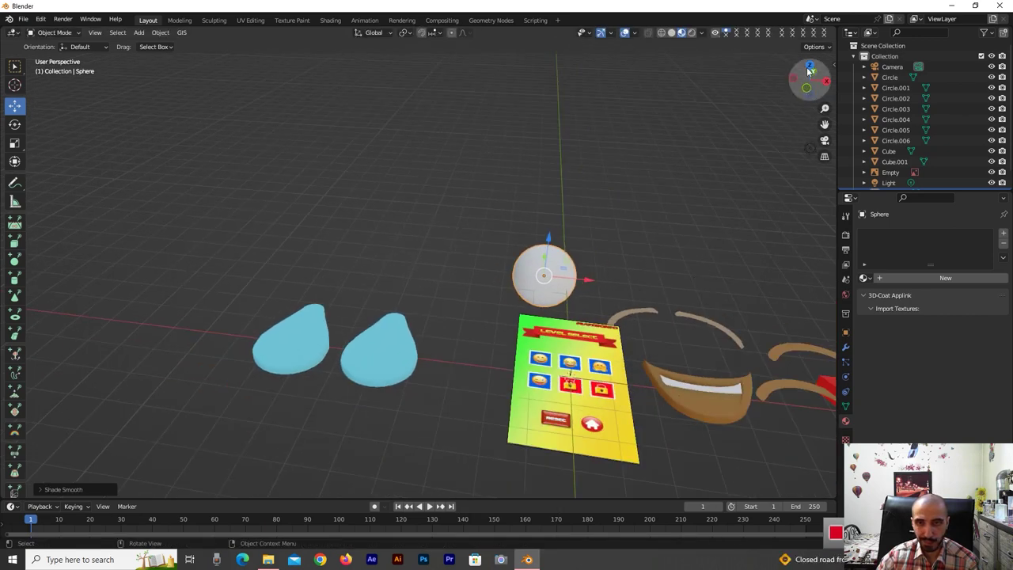
drag(807, 66, 508, 343)
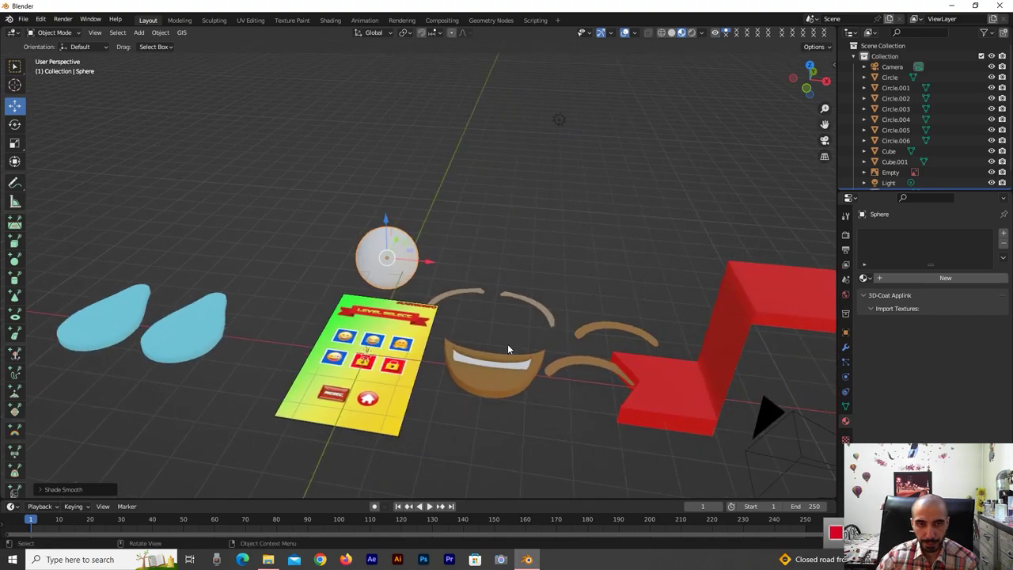
scroll(487, 369, up, 5)
scroll(486, 368, down, 1)
scroll(487, 368, down, 2)
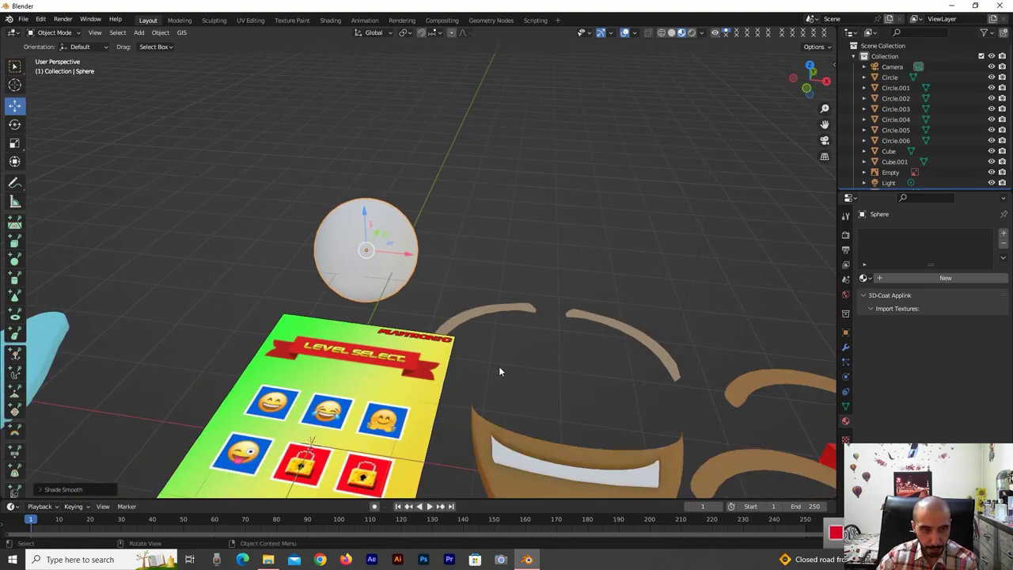
Extrude the Circle.002 eyebrow arc upward to give it height, then shade it
mouse_move(804, 77)
mouse_down()
mouse_move(810, 91)
mouse_move(739, 192)
mouse_up()
click(653, 347)
mouse_move(810, 79)
mouse_down()
mouse_move(760, 103)
mouse_move(798, 93)
mouse_up()
scroll(663, 322, up, 3)
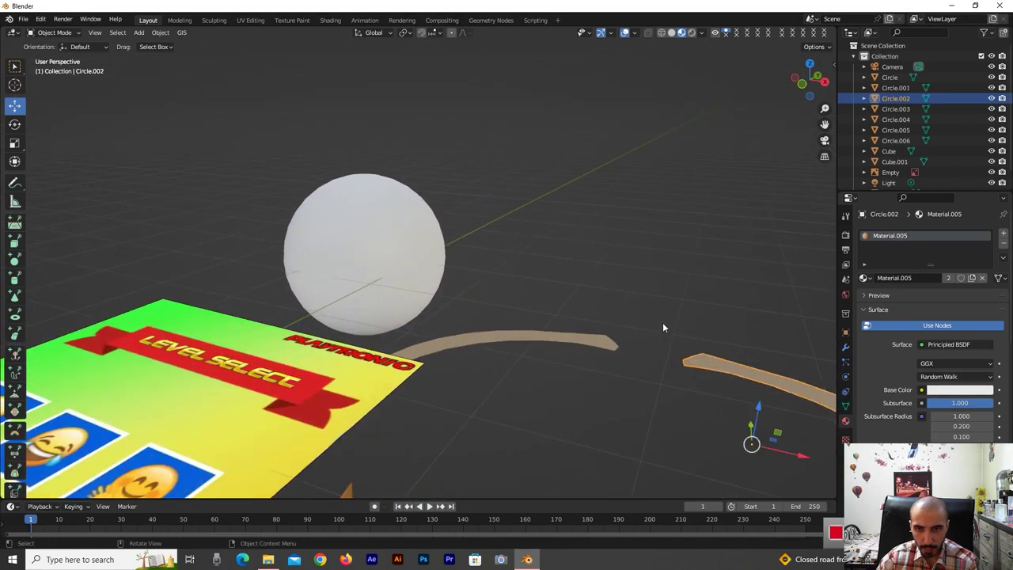
key(Tab)
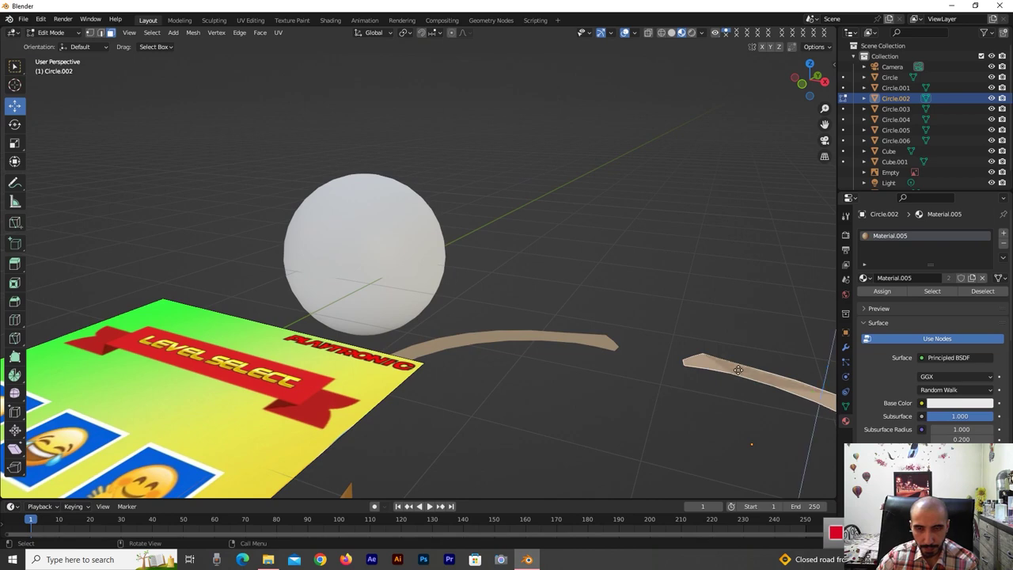
key(e)
middle_drag(737, 369, 744, 370)
key(e)
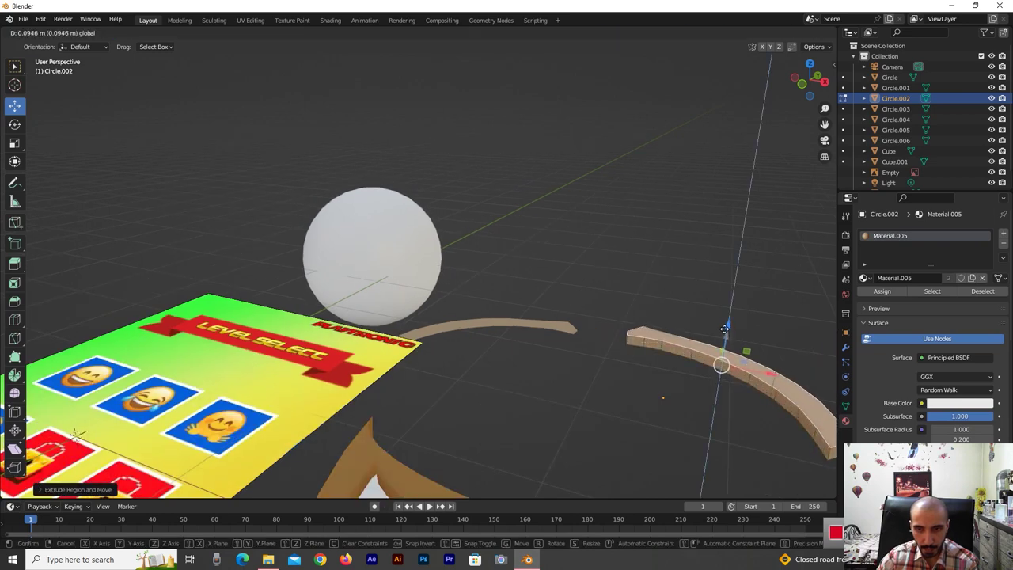
click(726, 327)
key(Tab)
right_click(704, 353)
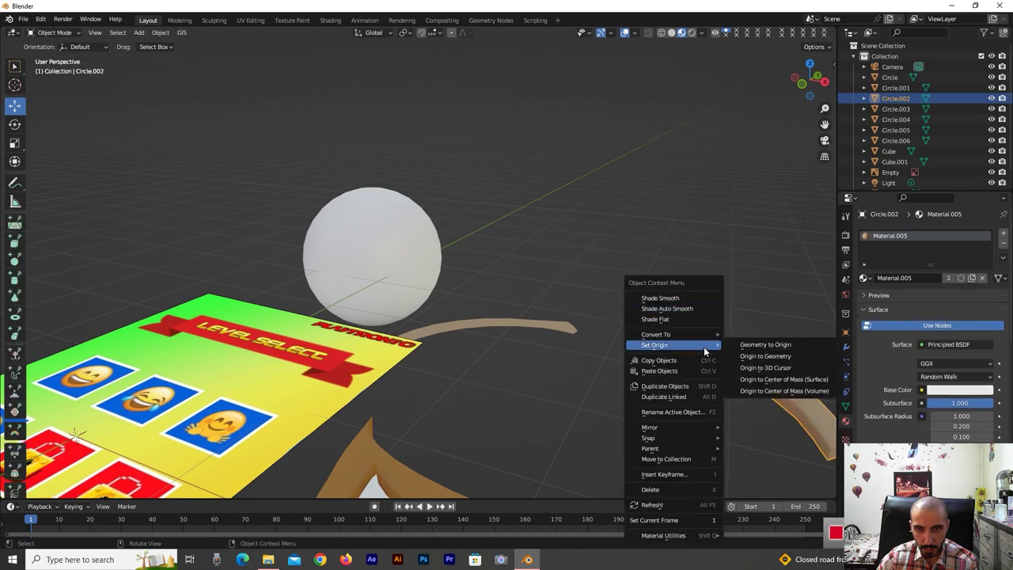
click(695, 308)
Replace spare Circle.003 with a duplicate eyebrow moved near the sphere and mirrored on X Global
click(523, 326)
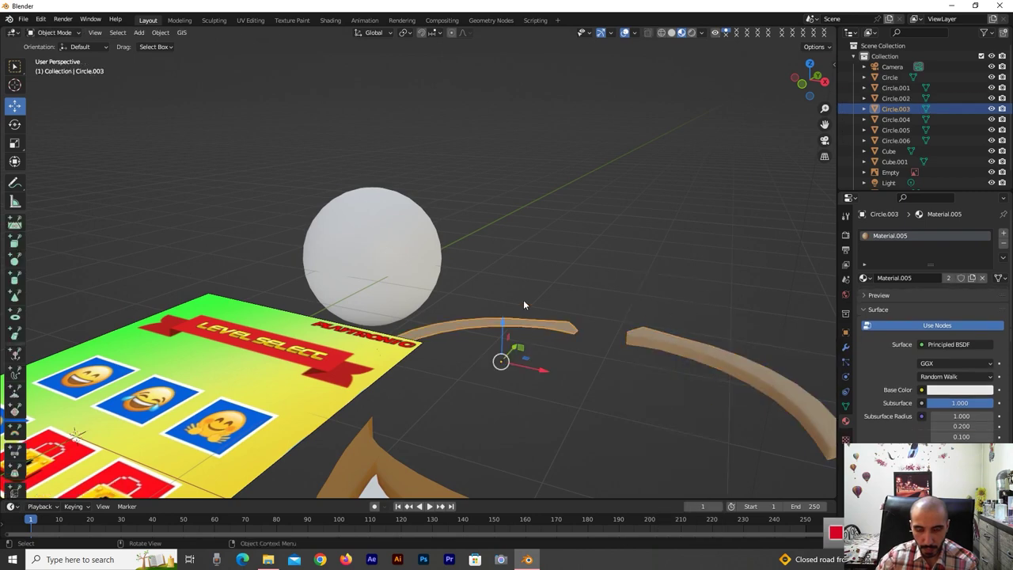
key(Delete)
key(ctrl+z)
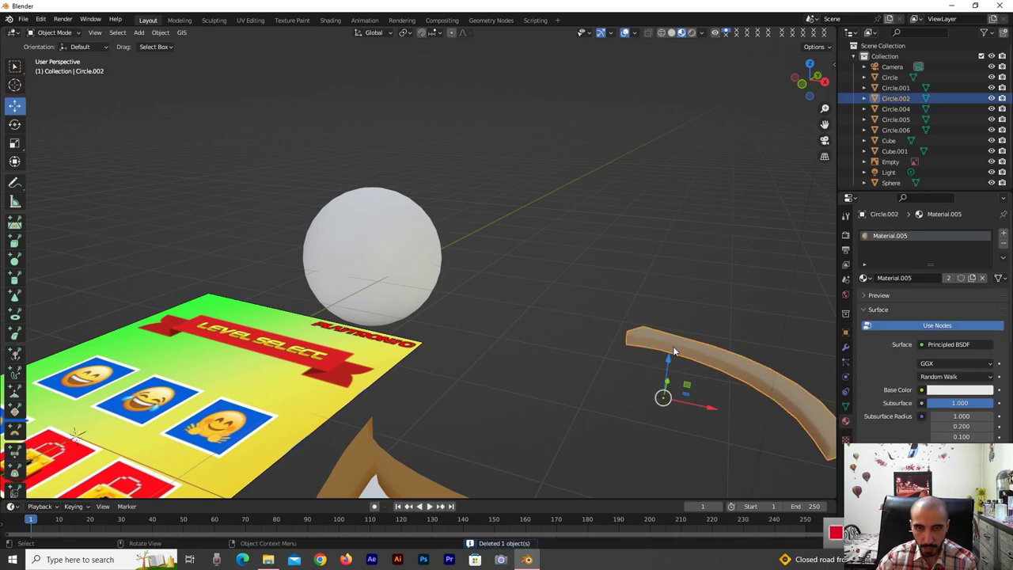
key(g)
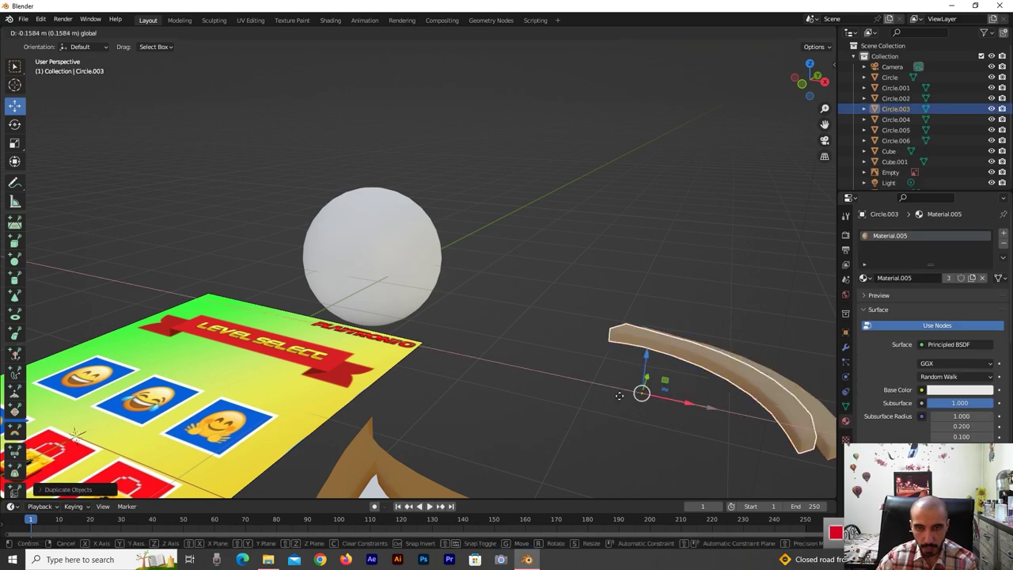
click(464, 349)
right_click(531, 342)
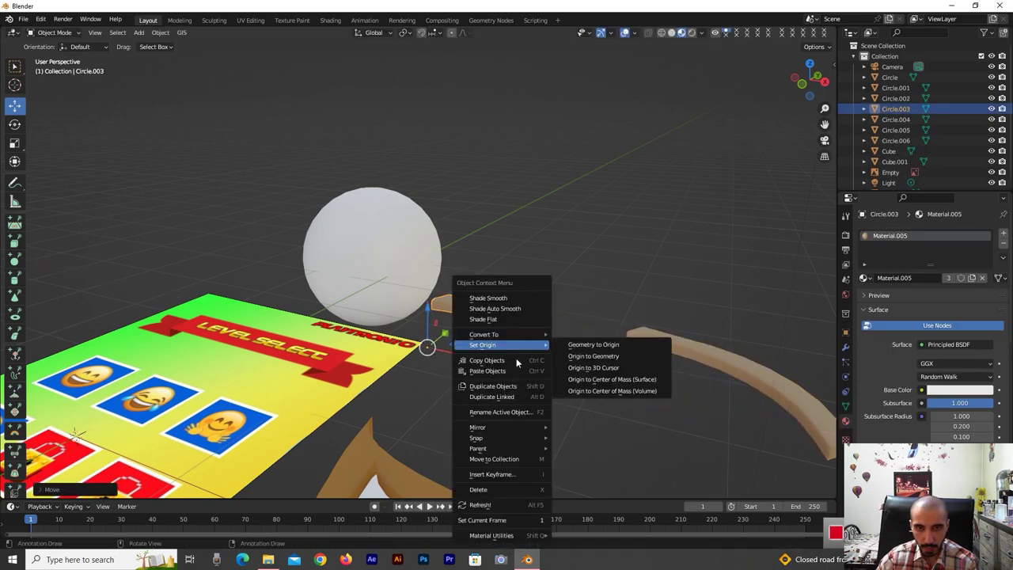
mouse_move(502, 428)
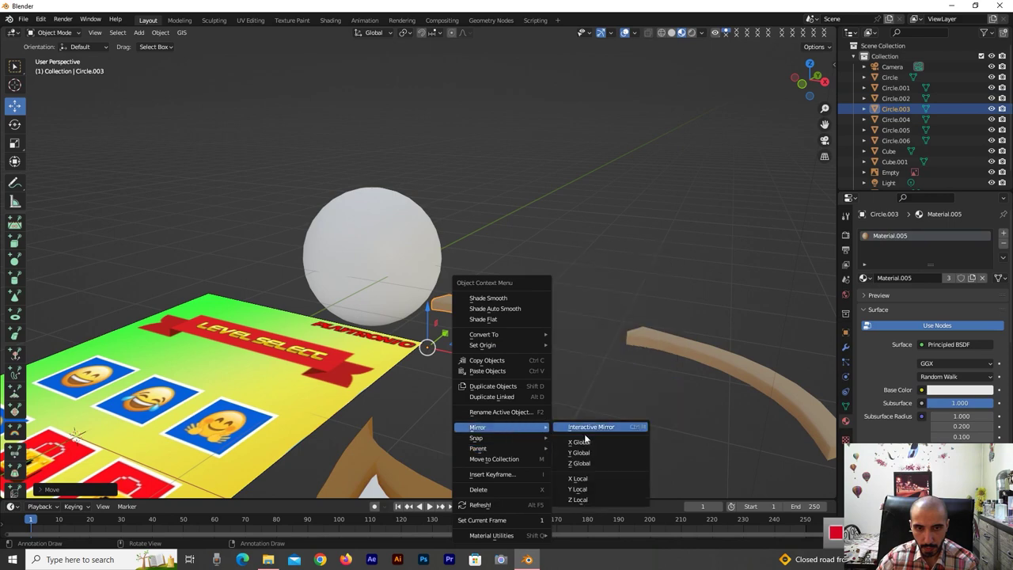
click(582, 442)
middle_drag(570, 354, 547, 351)
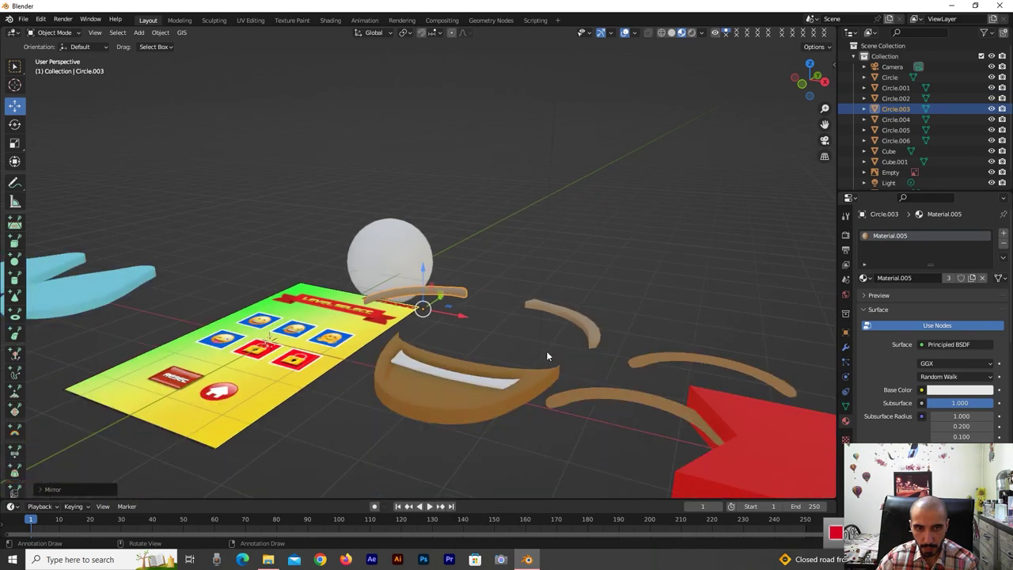
drag(794, 75, 800, 76)
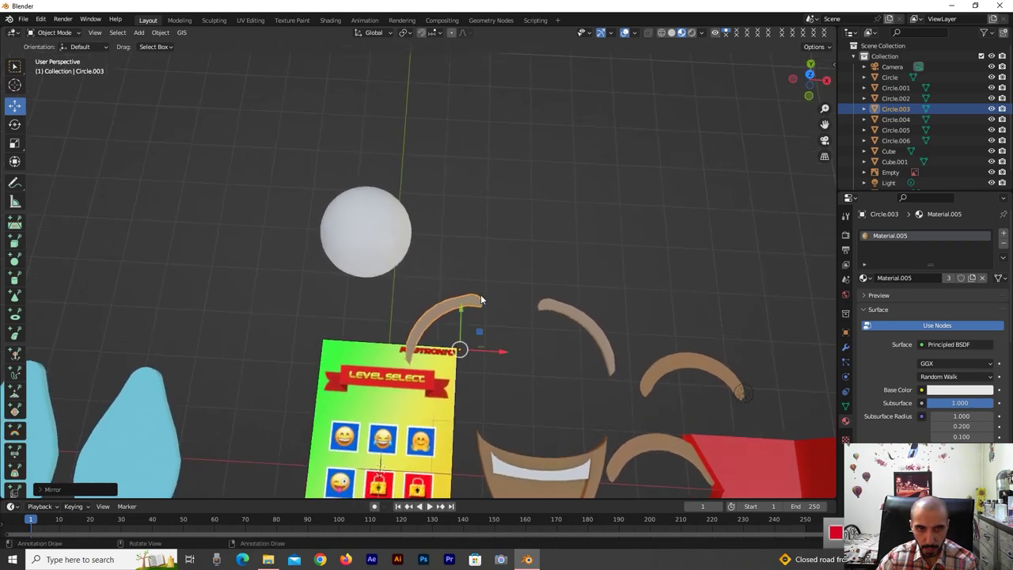
Scale both eyebrow arcs down together to about 0.3696
shift+click(577, 322)
key(s)
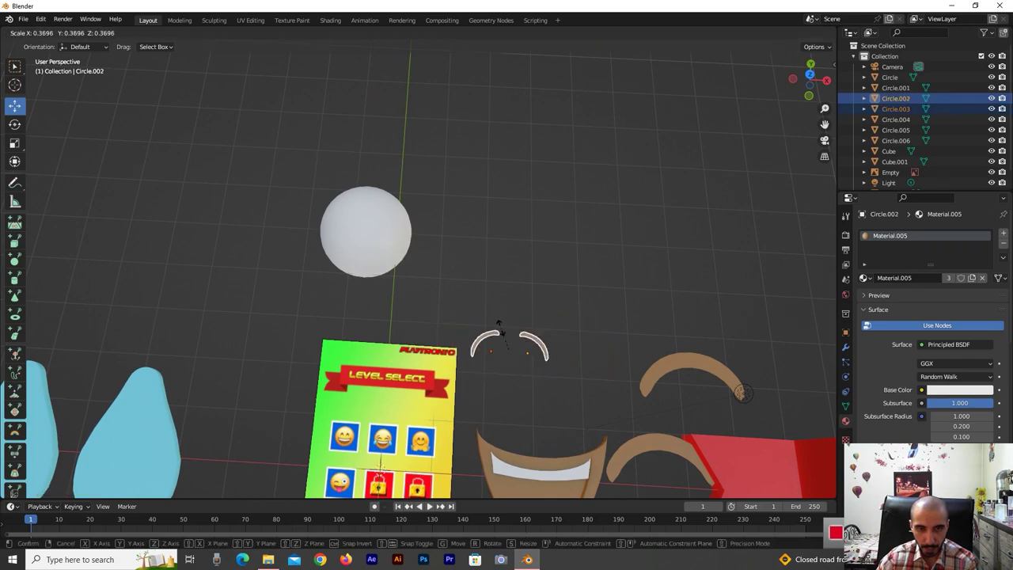
click(498, 325)
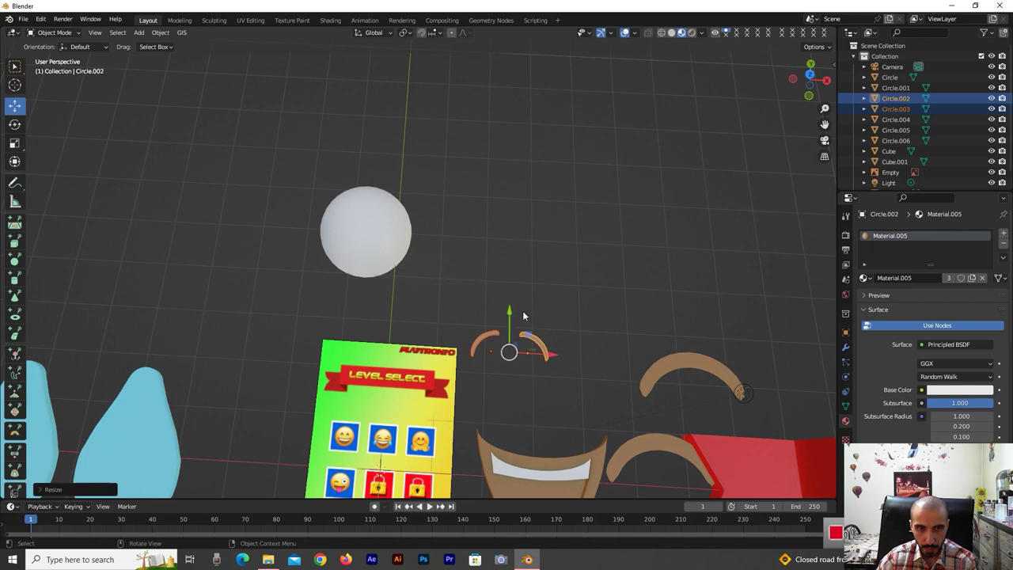
click(382, 244)
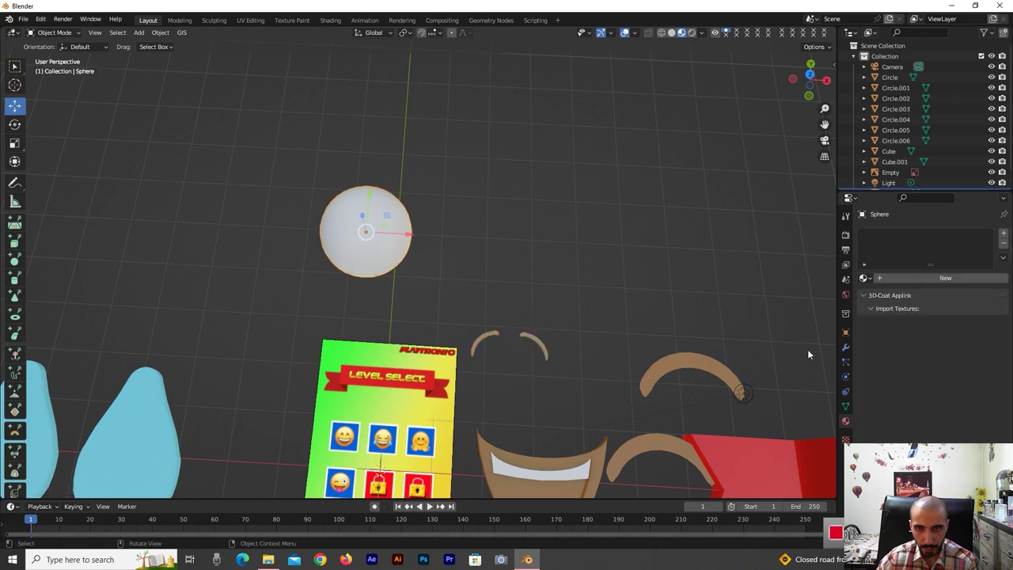
Give the sphere new Material.007 with emoji-sampled yellow, deepened to hue 0.115, saturation 0.978
click(933, 280)
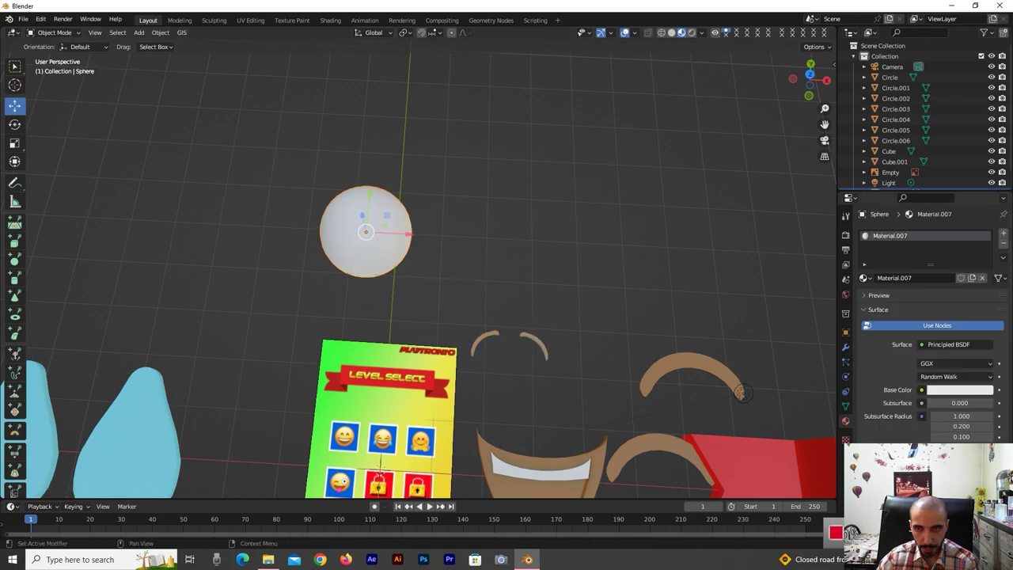
click(959, 390)
click(983, 342)
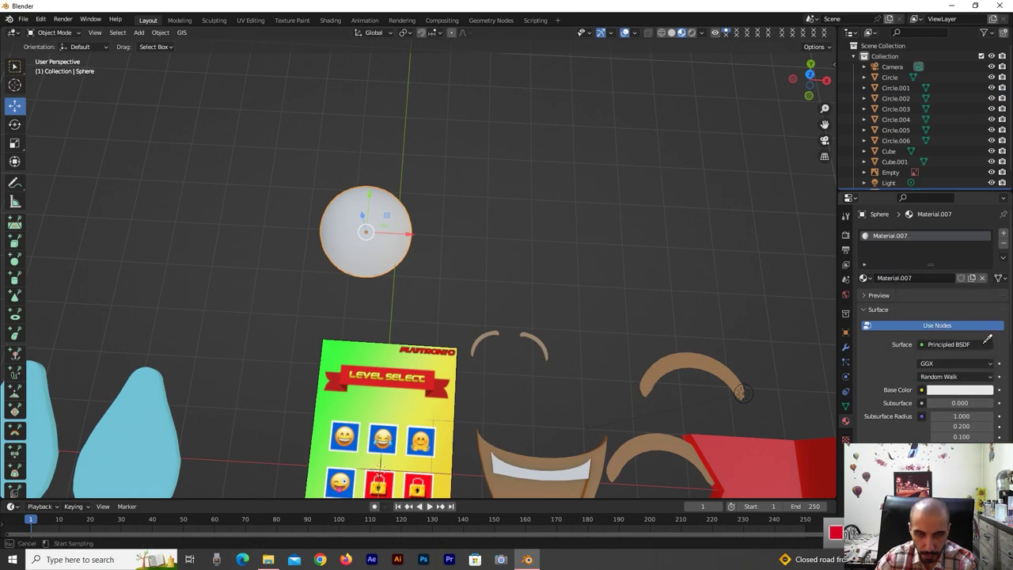
click(390, 429)
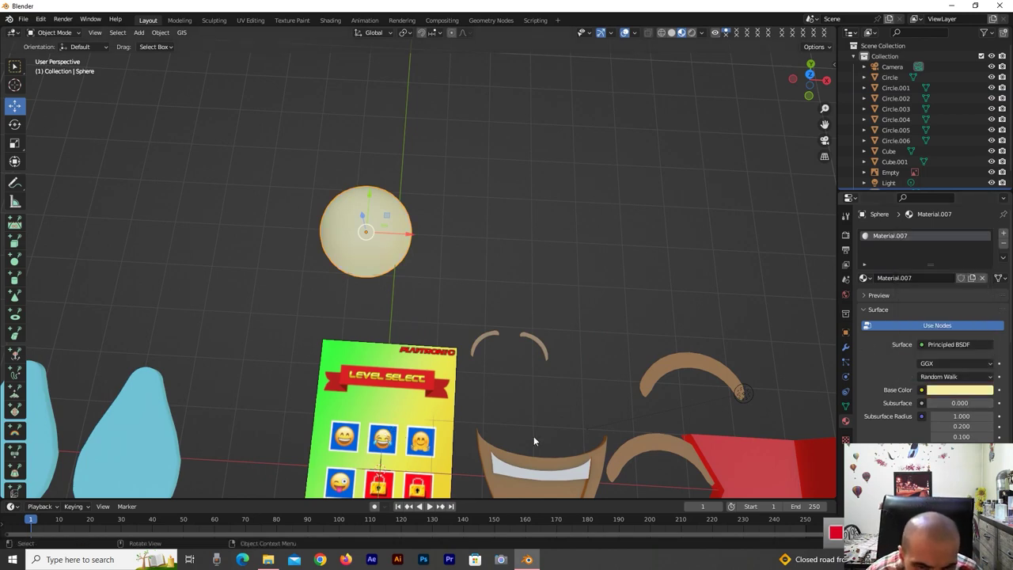
click(960, 390)
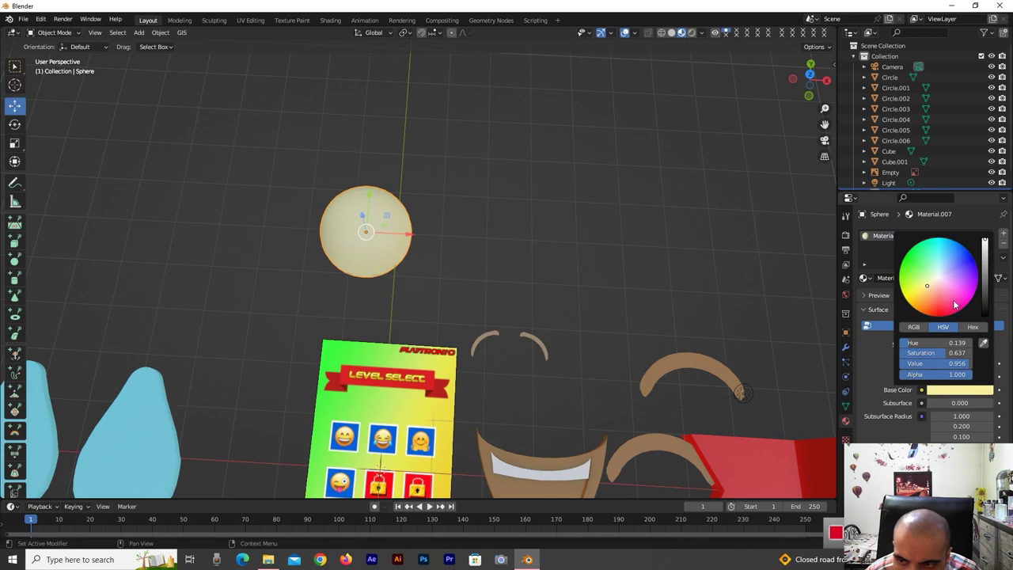
drag(927, 286, 915, 299)
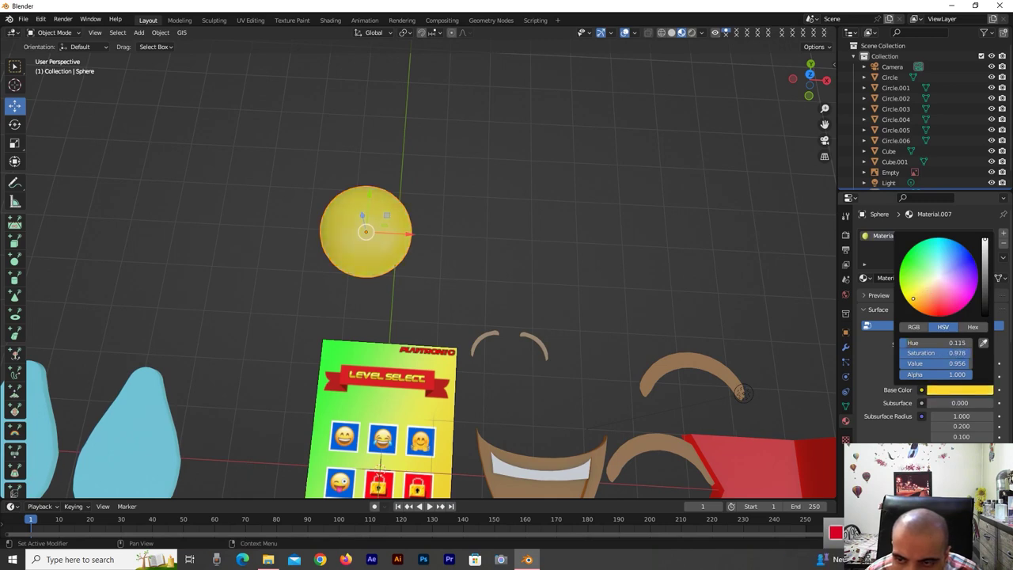
scroll(924, 420, down, 2)
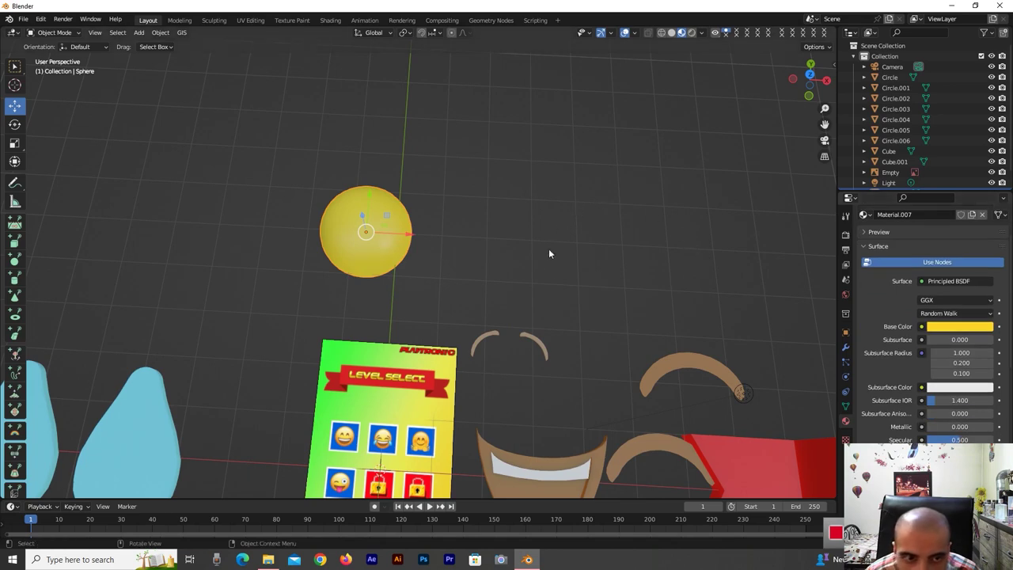
click(597, 329)
Move both brown eyebrow arcs onto the yellow sphere and raise them along Z above its surface
click(491, 336)
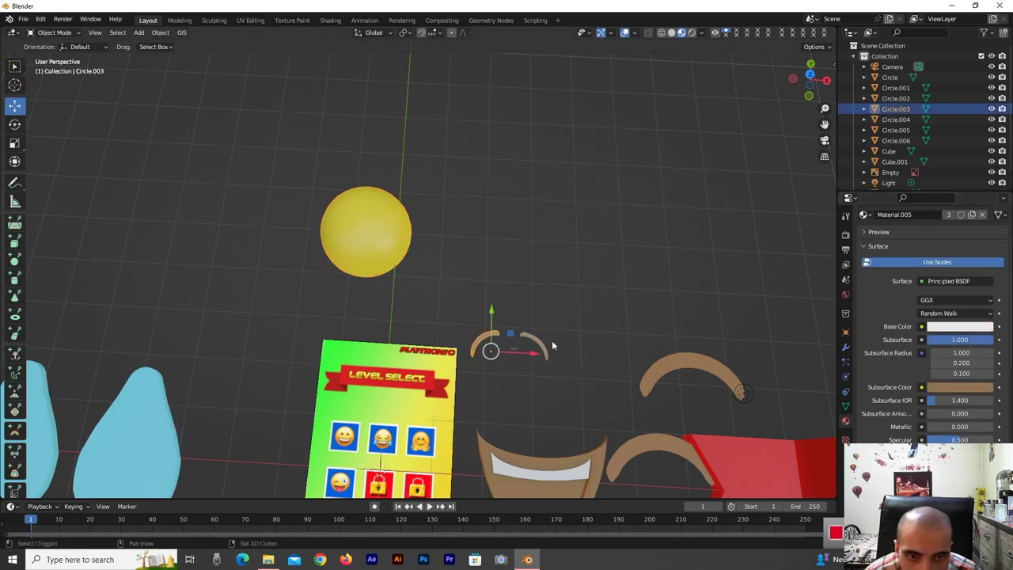
shift+click(516, 336)
drag(509, 318, 509, 214)
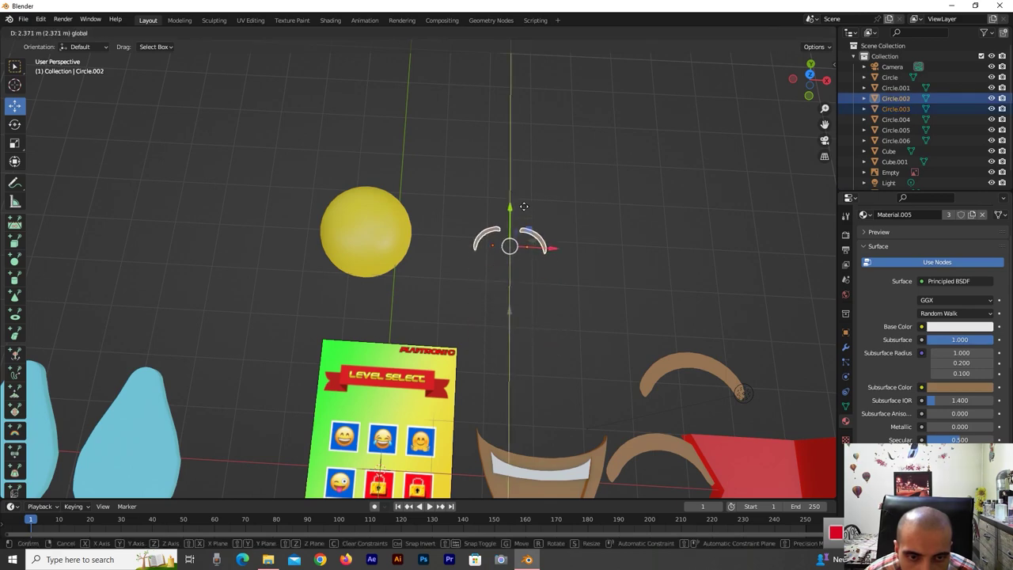
drag(552, 249, 399, 248)
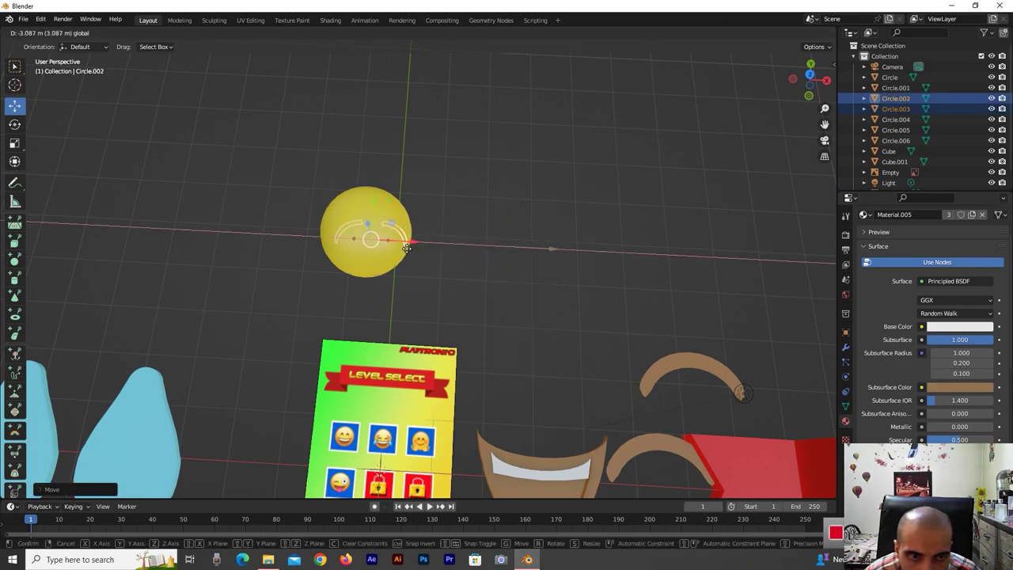
click(400, 248)
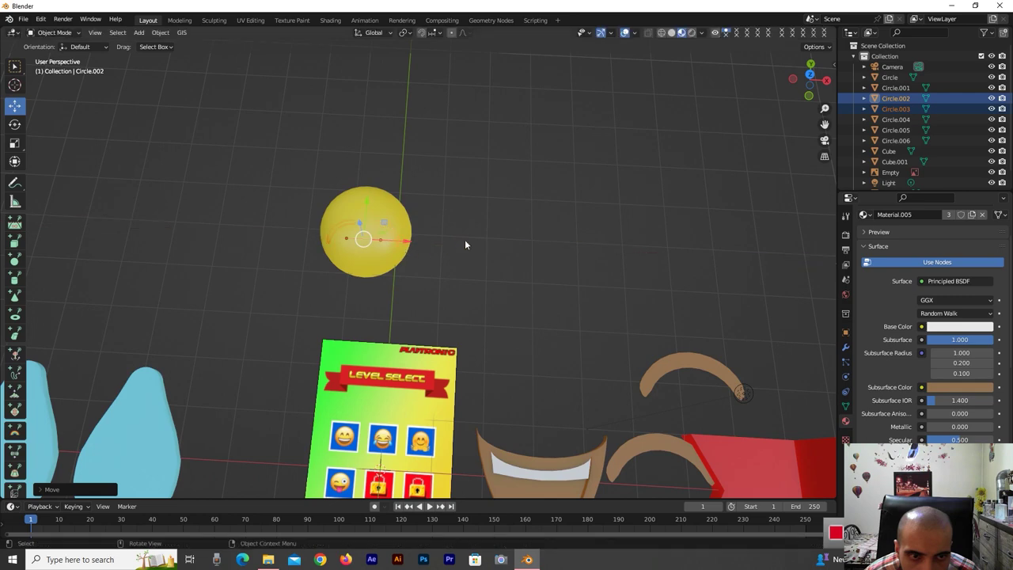
drag(809, 96, 451, 94)
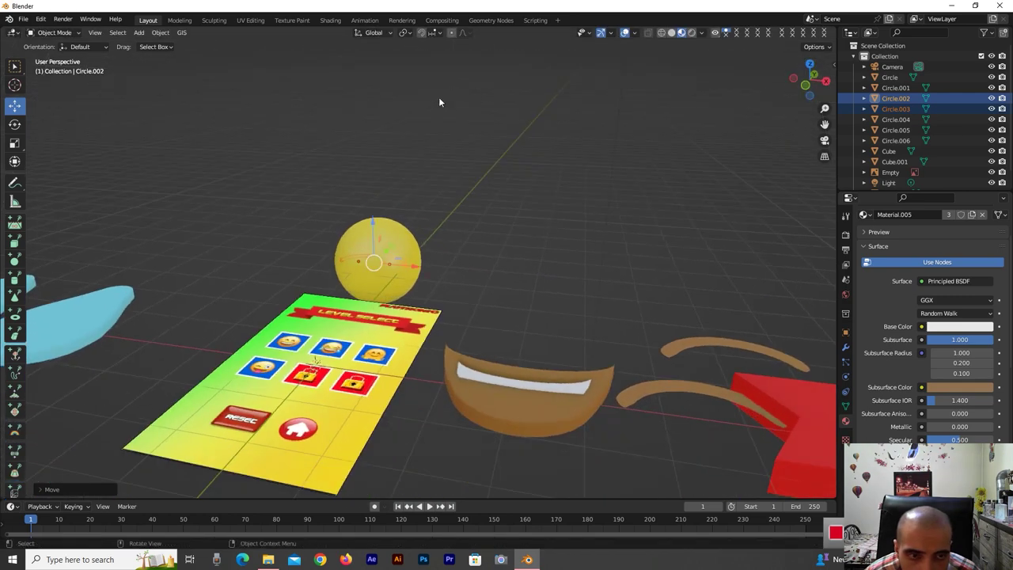
drag(364, 229, 383, 187)
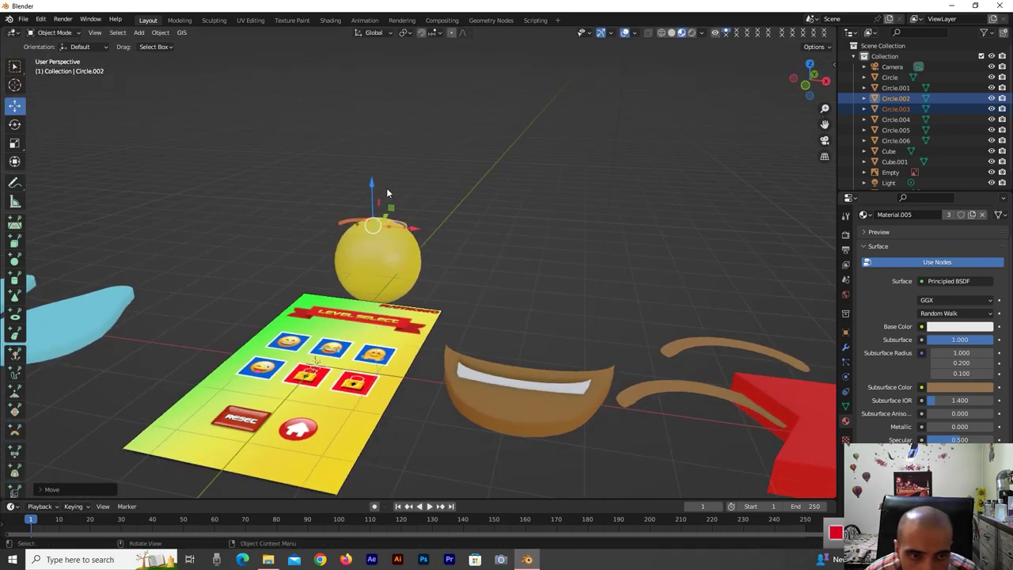
In Top view, shift the eyebrows higher, scale them to about 0.82, and centre them on the face
click(808, 61)
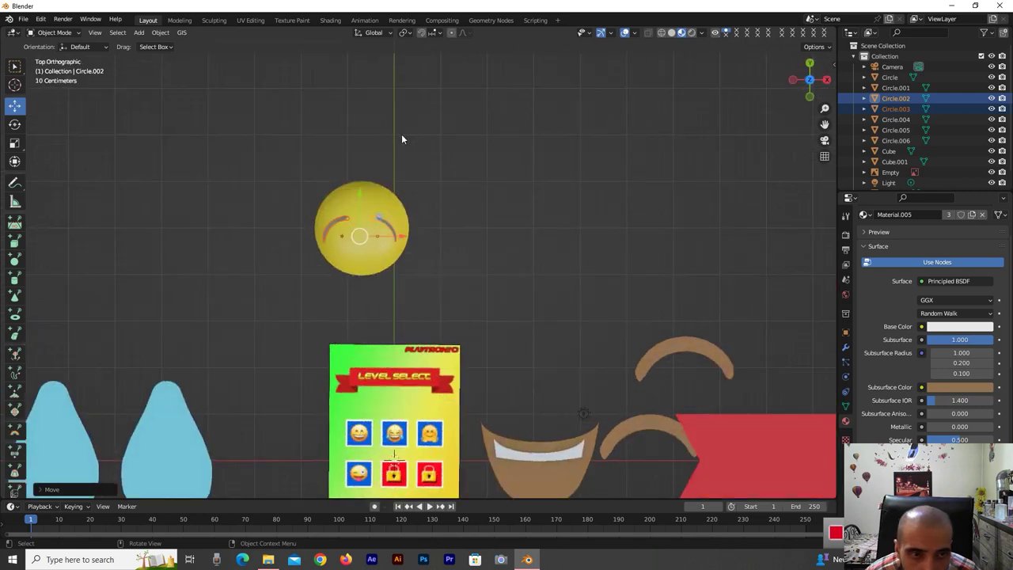
scroll(386, 147, up, 3)
shift+middle_drag(286, 132, 375, 283)
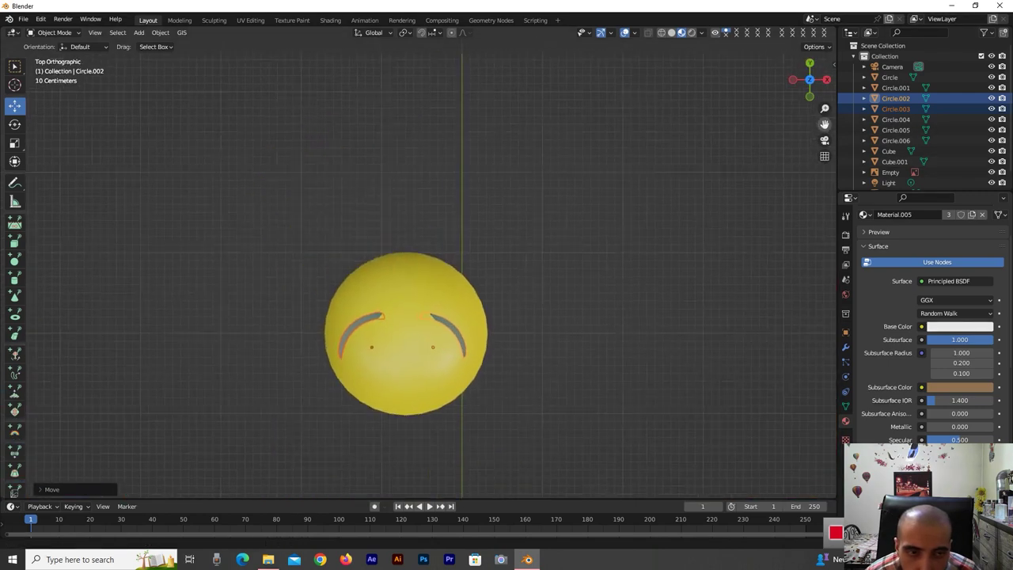
drag(406, 326, 422, 284)
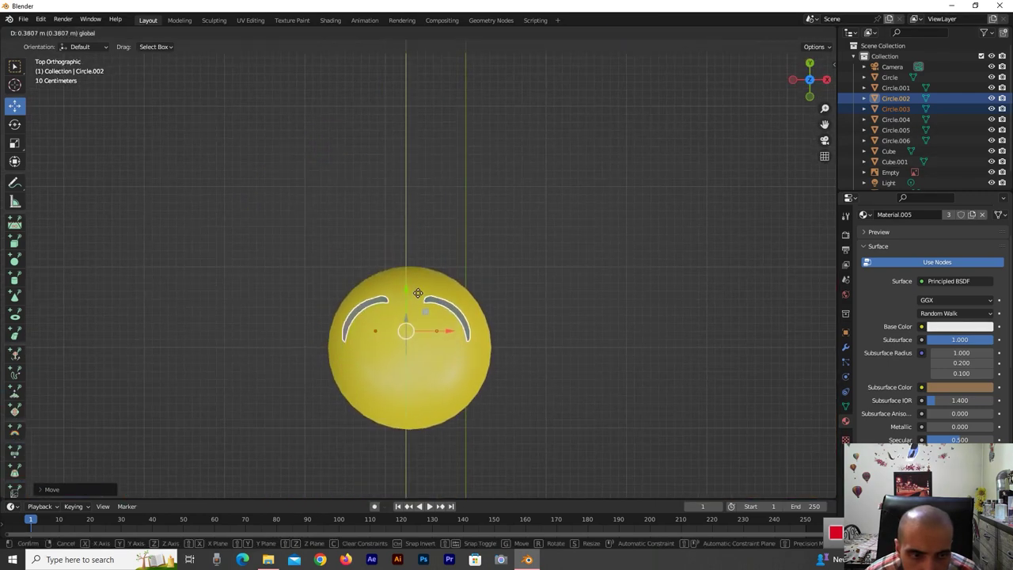
key(s)
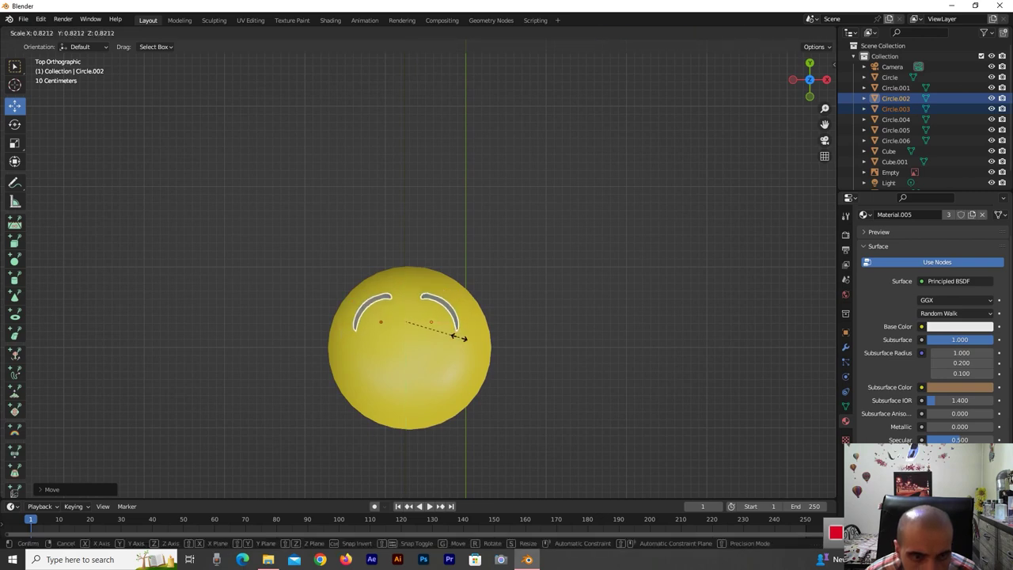
click(455, 337)
drag(443, 323, 441, 324)
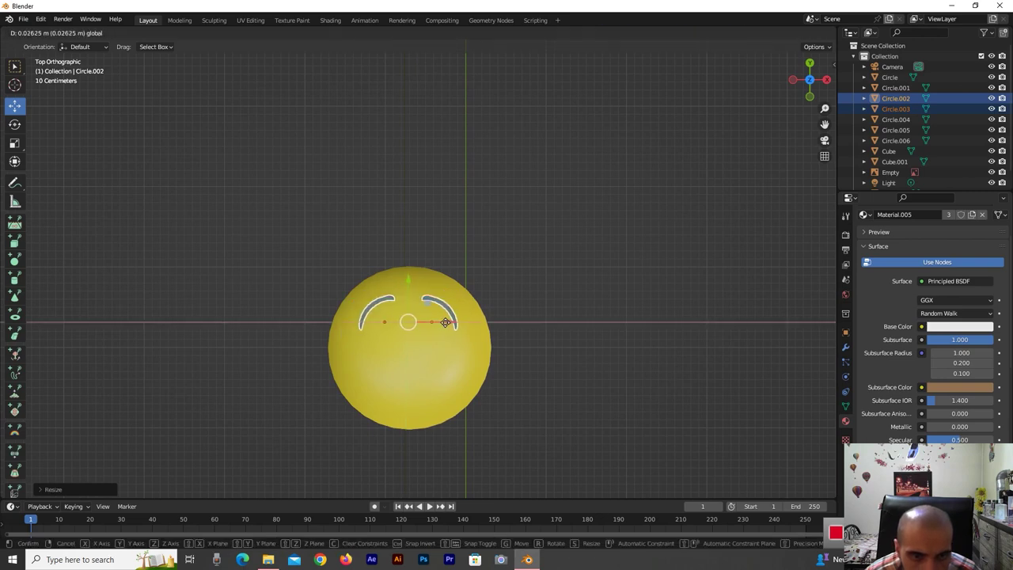
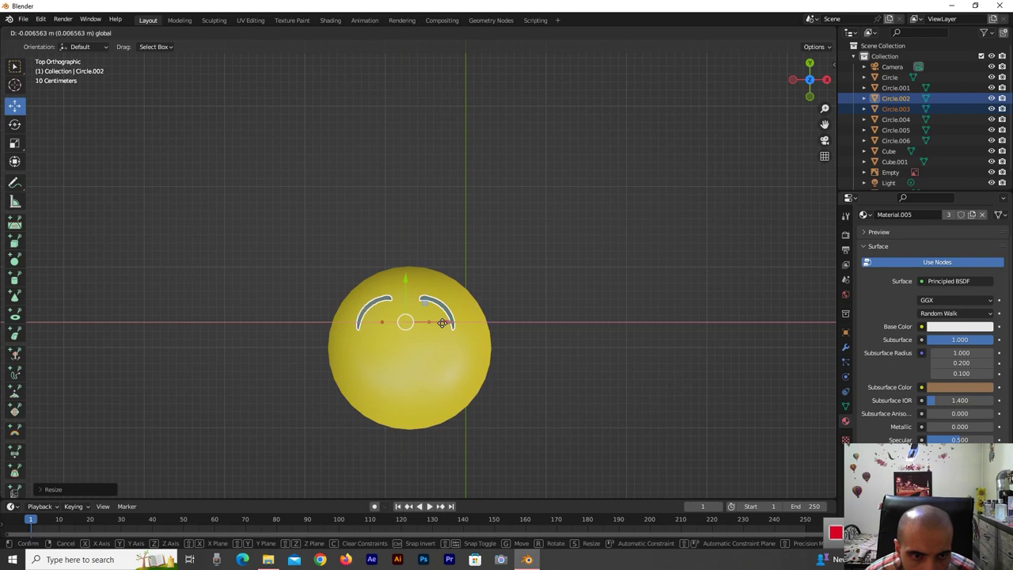
Nudge the two eyebrow arcs slightly upward along the Y axis
key(y)
click(442, 319)
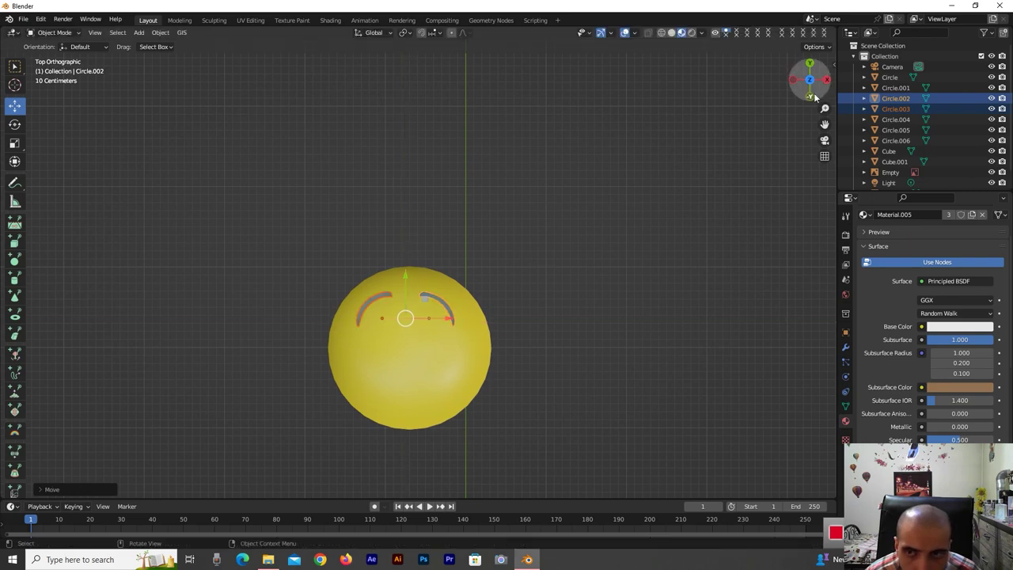
drag(809, 79, 804, 99)
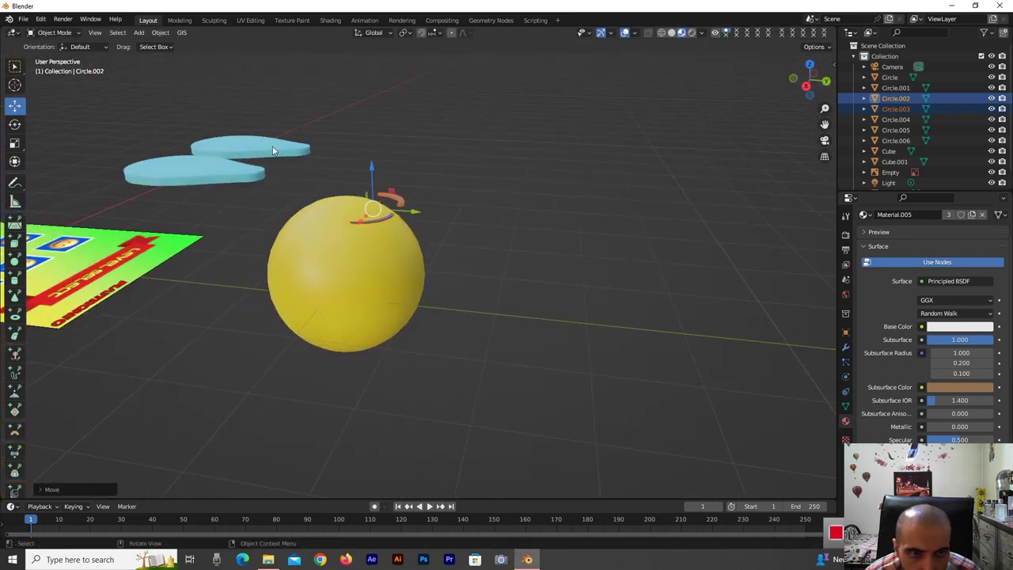
scroll(273, 151, up, 3)
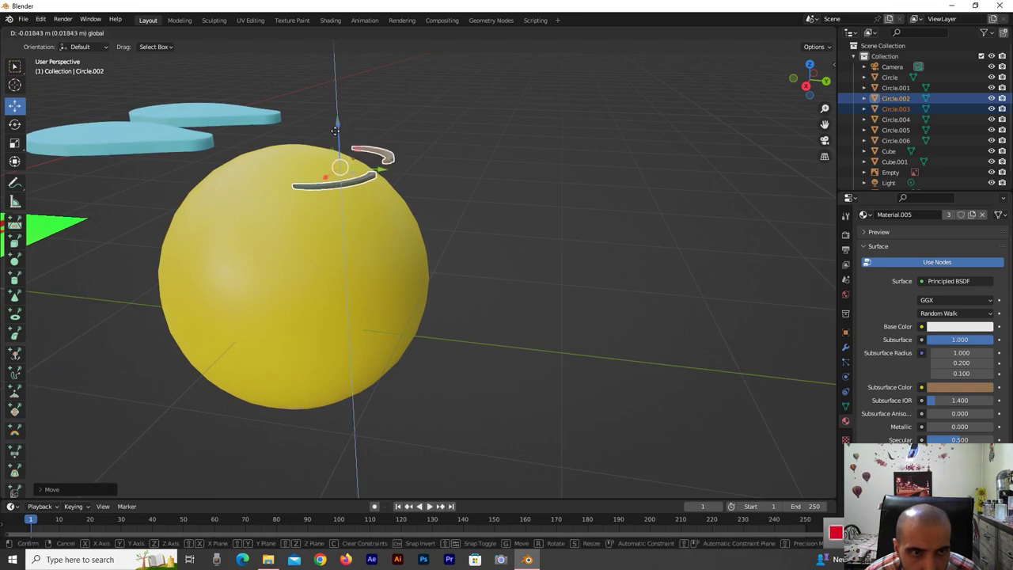
Tilt the eyebrow arcs and reposition them so they follow the curve of the head
click(14, 124)
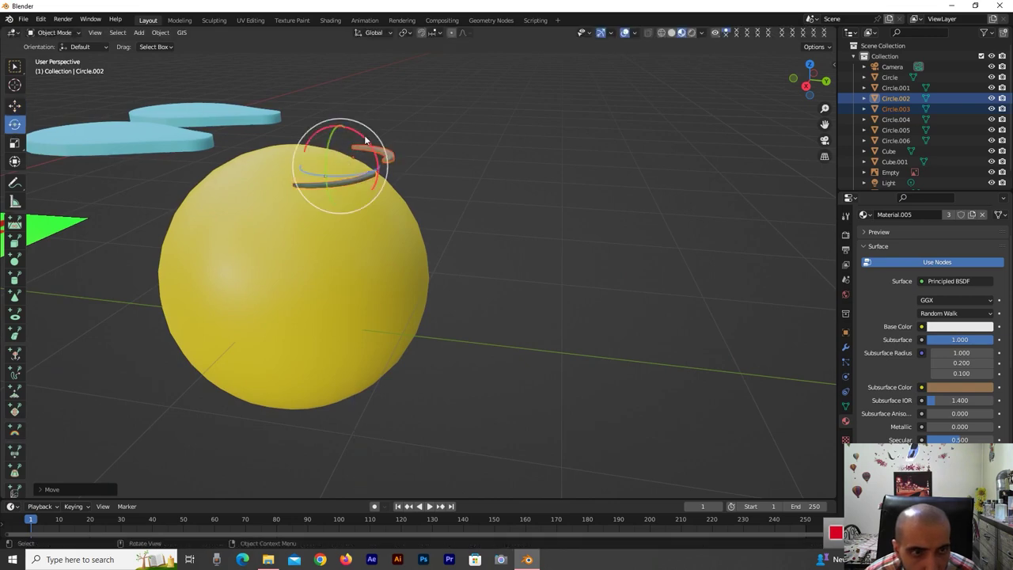
drag(365, 134, 372, 154)
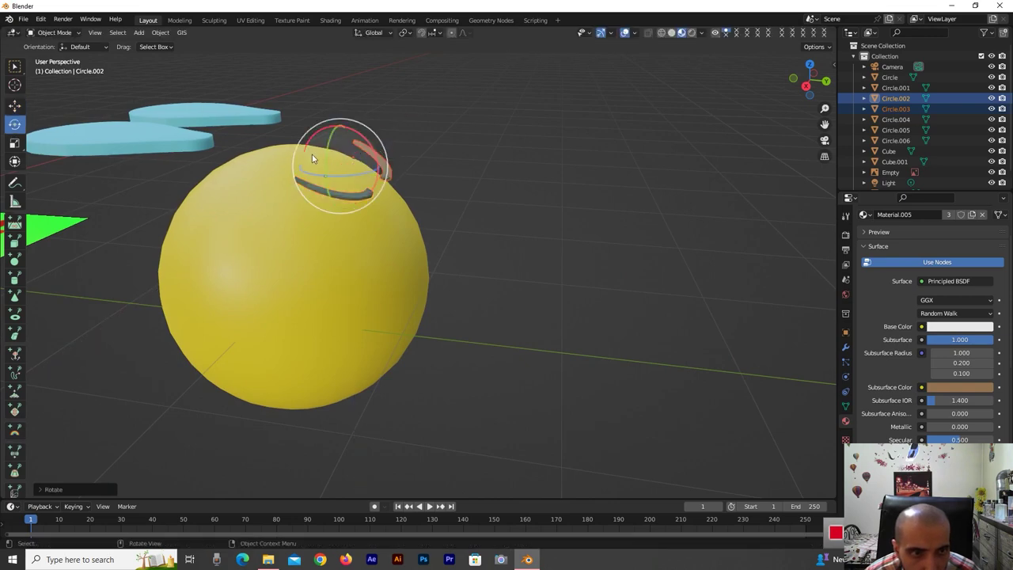
click(221, 145)
key(g)
click(249, 149)
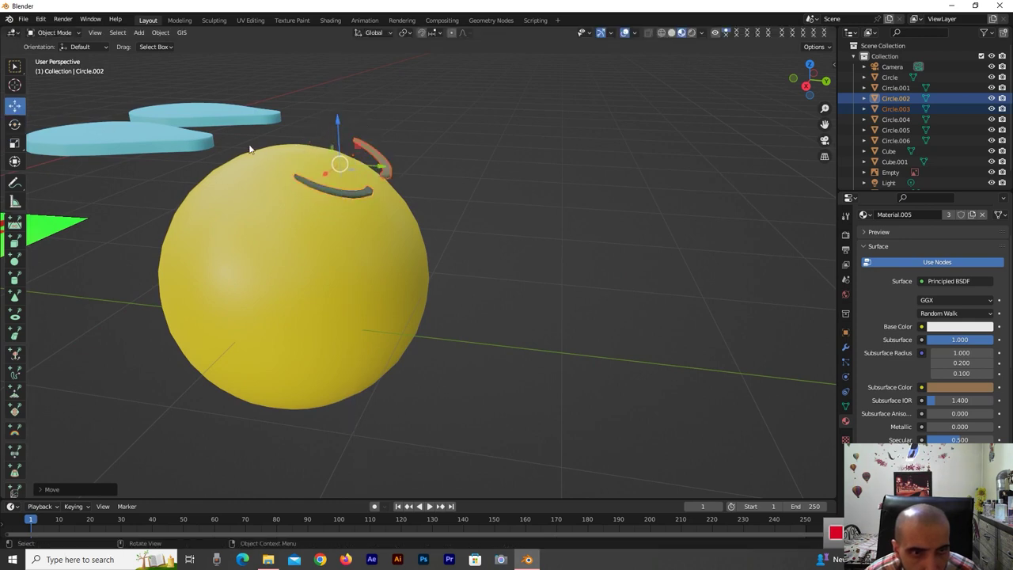
click(14, 125)
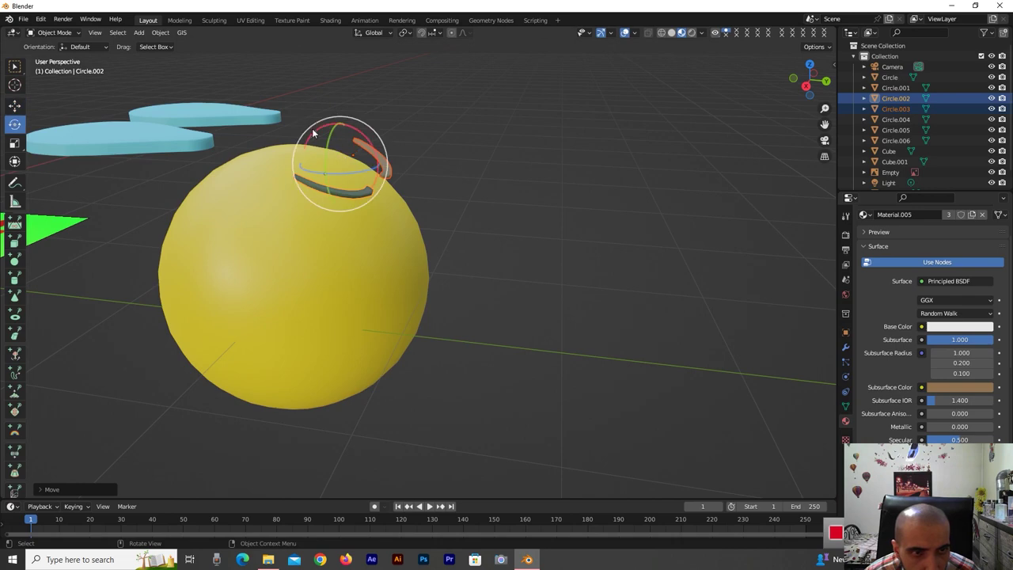
drag(357, 133, 379, 145)
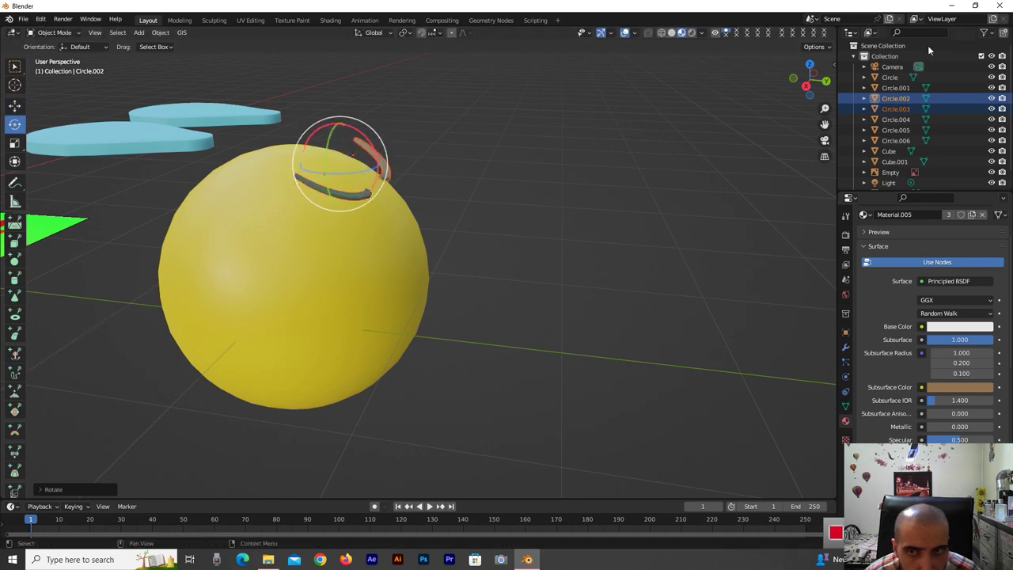
Viewing from above, raise the eyebrow arcs slightly and tilt them around the X axis
mouse_move(806, 103)
mouse_down()
mouse_move(833, 188)
mouse_move(776, 142)
mouse_move(784, 96)
mouse_up()
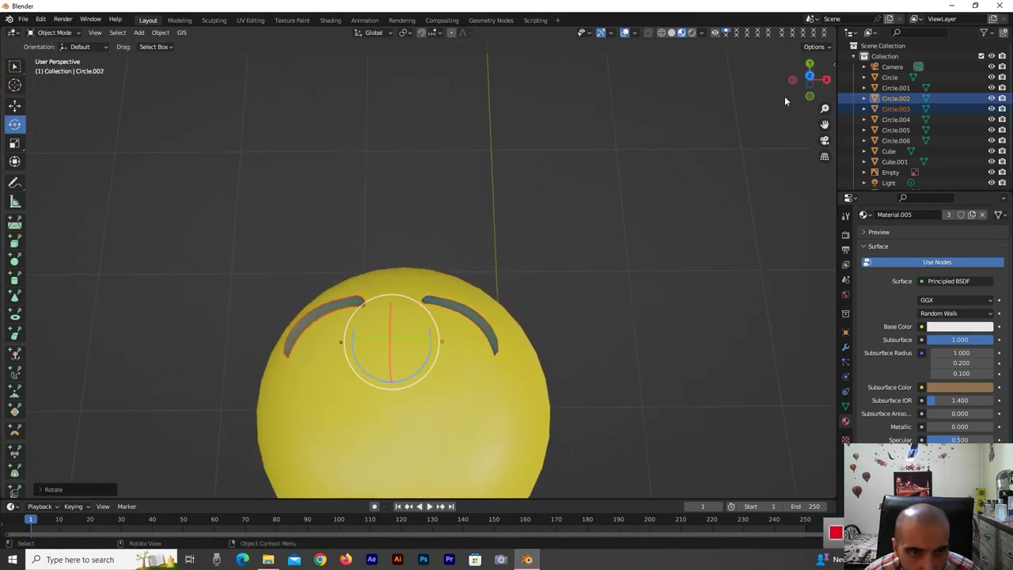
click(15, 109)
drag(813, 103, 327, 183)
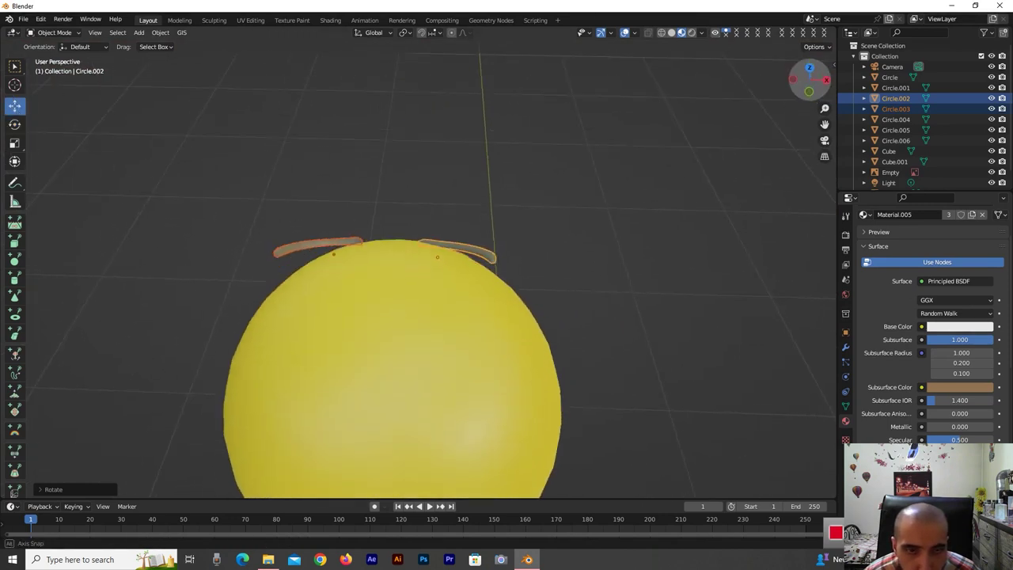
drag(382, 221, 377, 210)
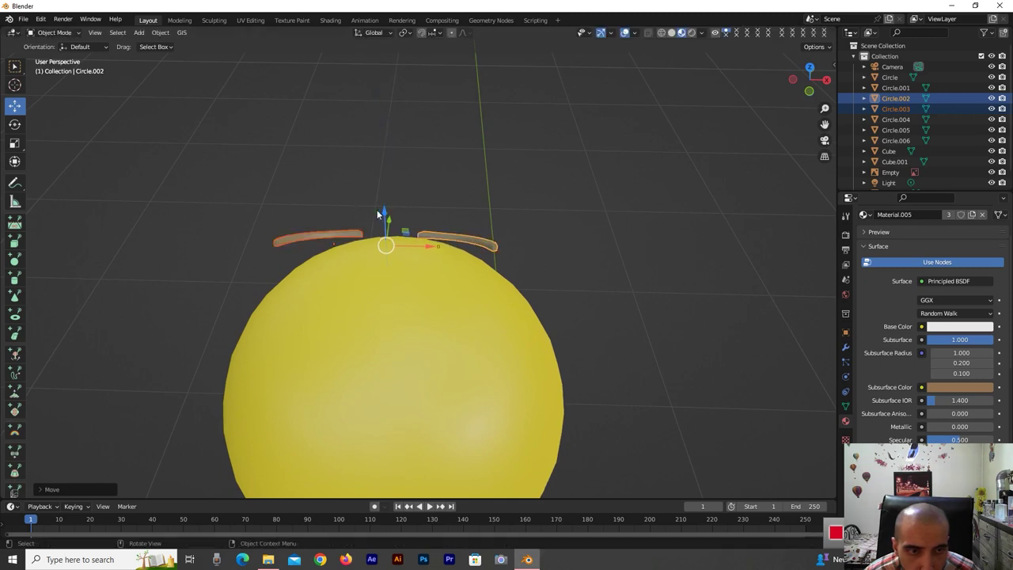
click(19, 126)
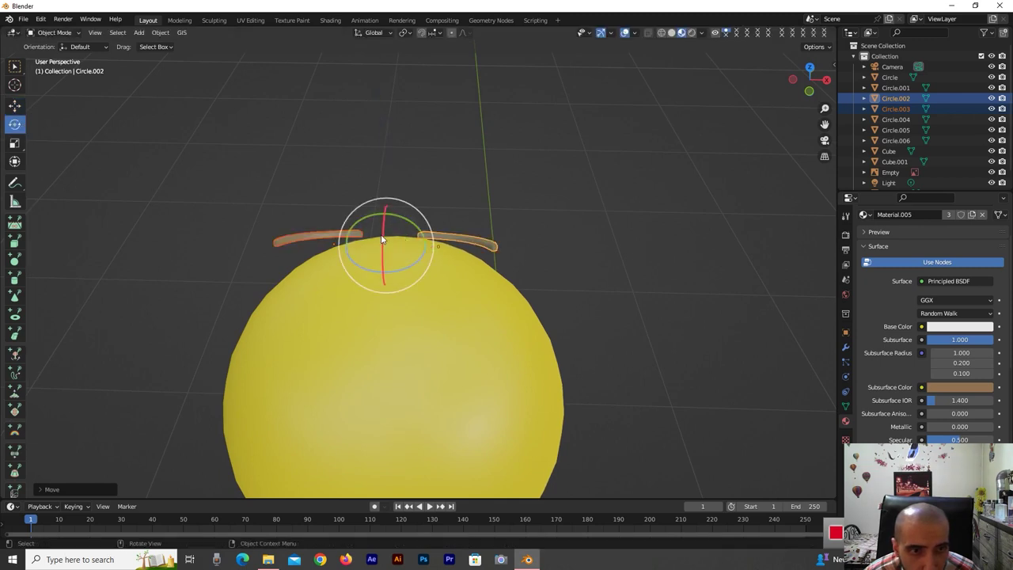
drag(384, 237, 375, 239)
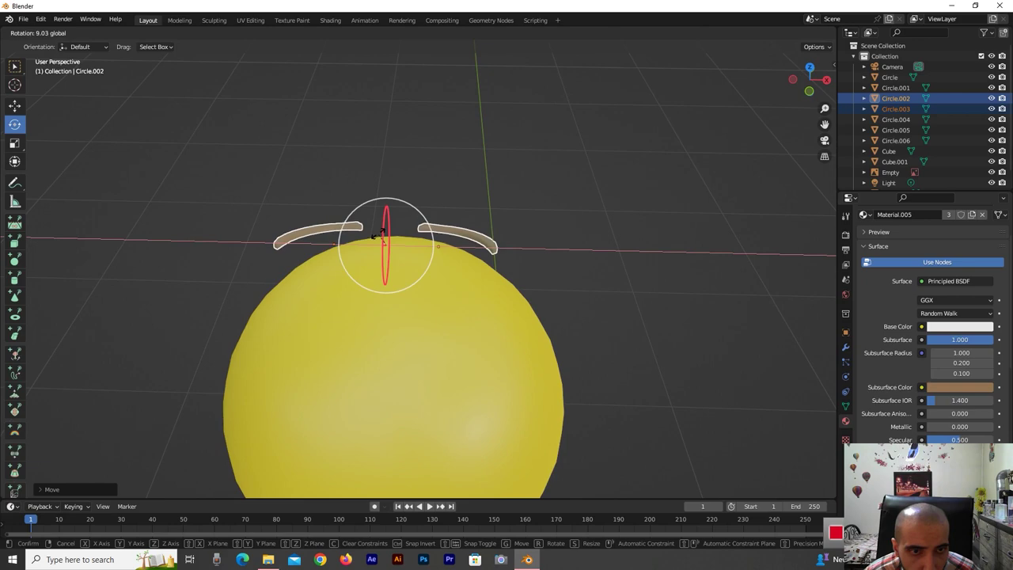
click(615, 192)
scroll(739, 148, down, 3)
mouse_move(807, 76)
mouse_down()
mouse_move(783, 83)
mouse_move(802, 65)
mouse_up()
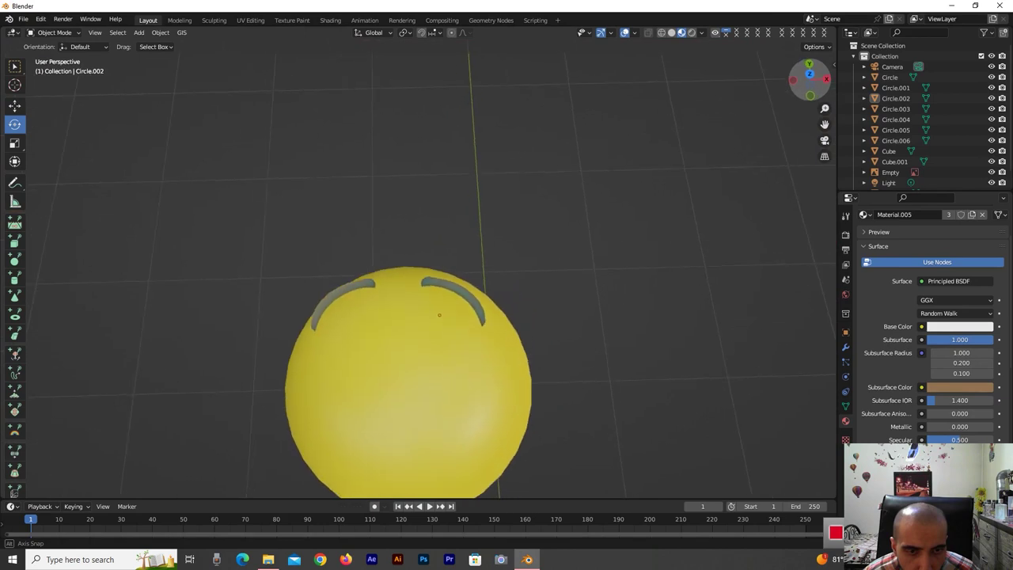
Zoom out and select the brown arc named Circle
scroll(736, 84, down, 3)
scroll(689, 98, down, 2)
scroll(689, 98, down, 2)
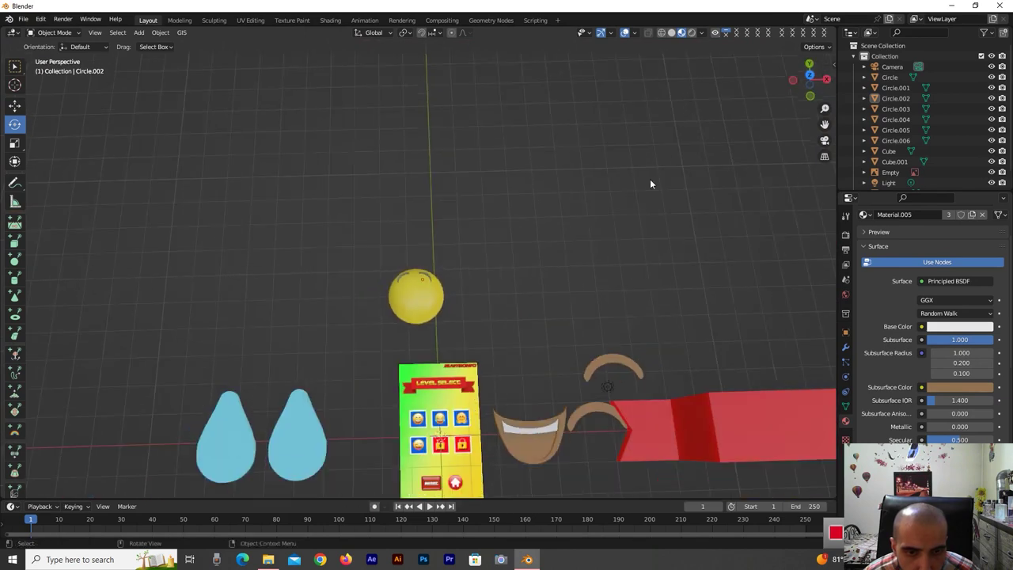
click(552, 445)
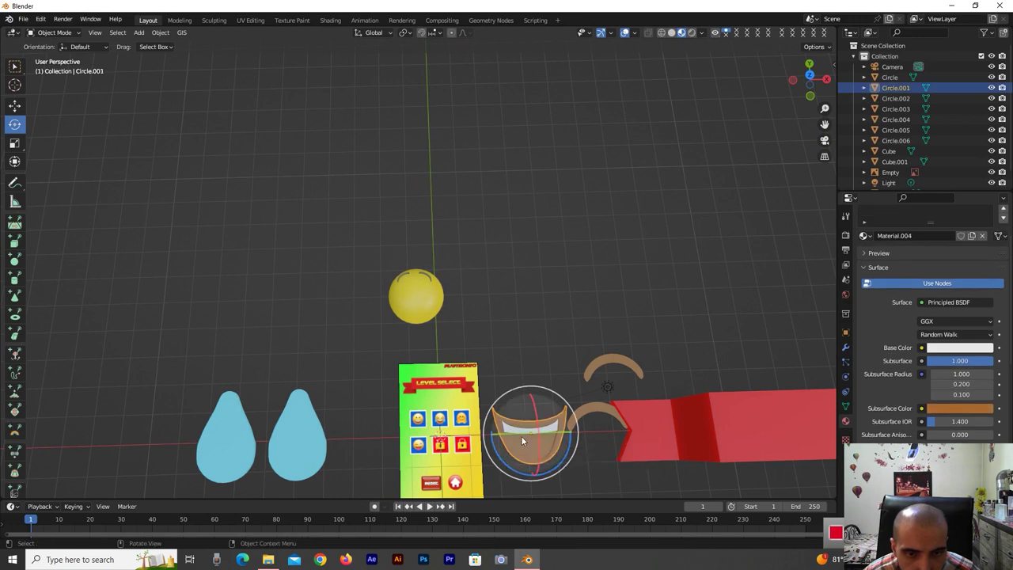
shift+click(595, 426)
click(616, 304)
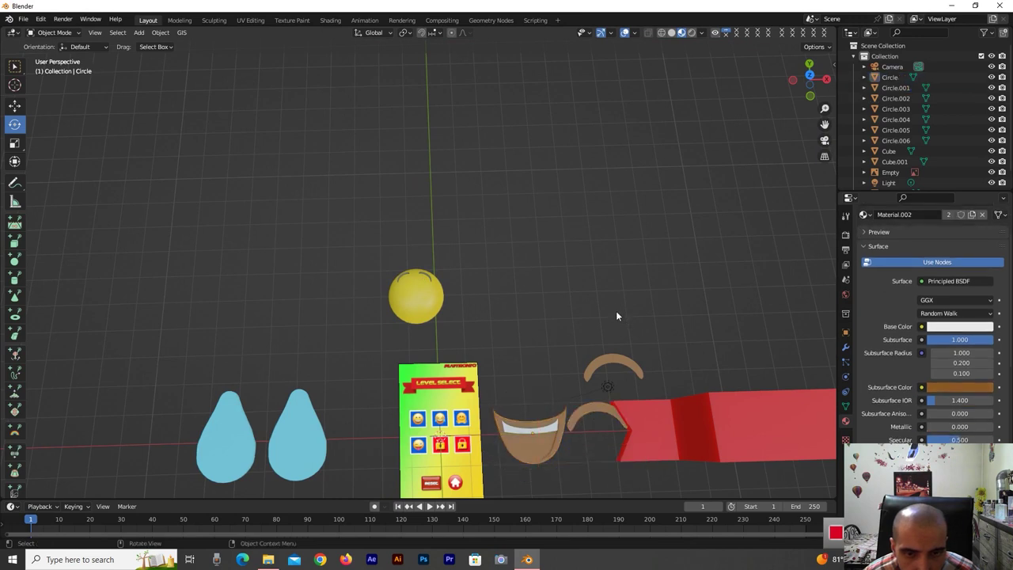
click(619, 406)
click(598, 410)
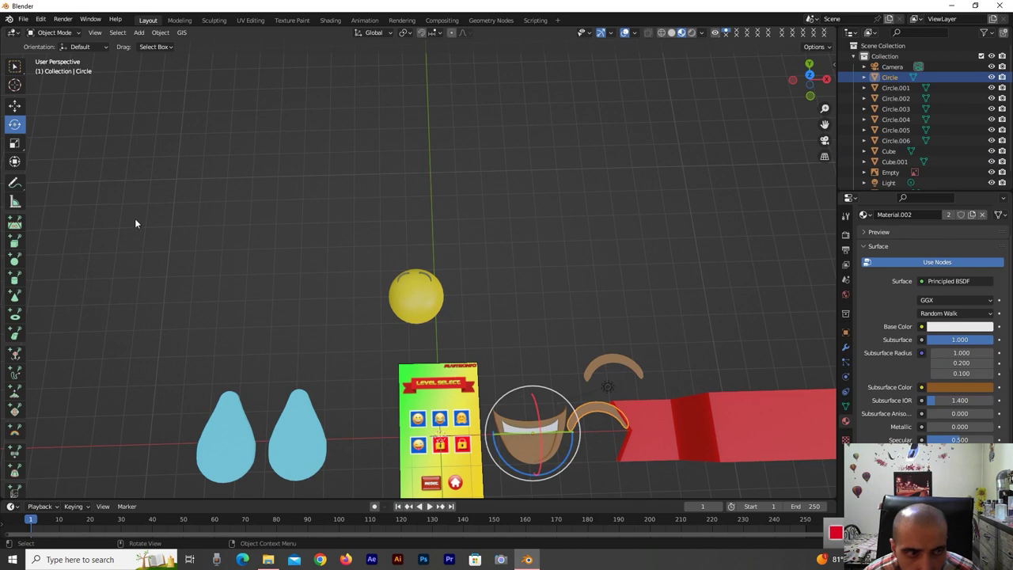
Move the Circle arc up beside the other arc, then also select Circle.004
click(14, 107)
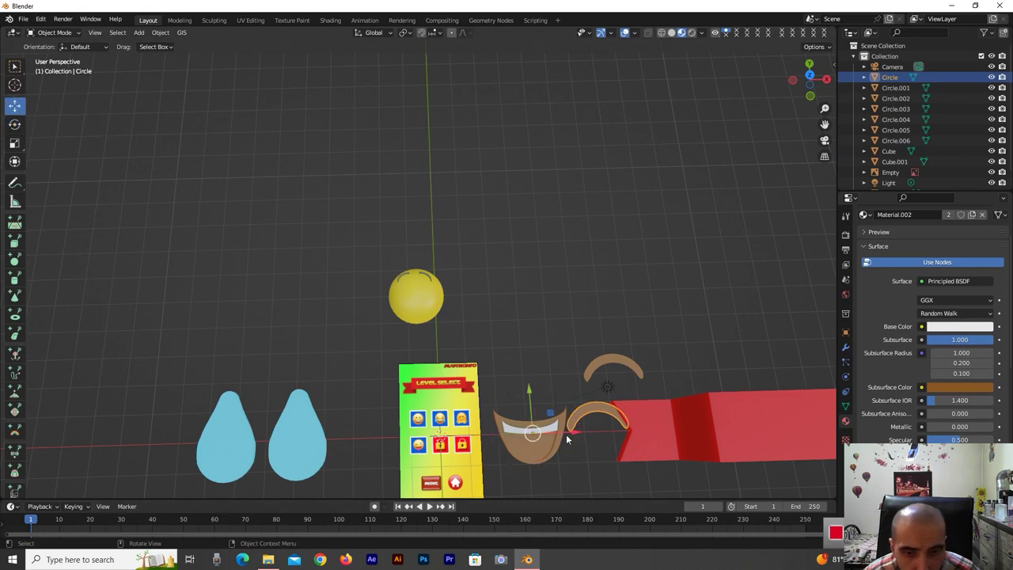
drag(528, 393, 528, 348)
mouse_move(567, 393)
mouse_down()
mouse_move(546, 381)
mouse_move(509, 388)
mouse_up()
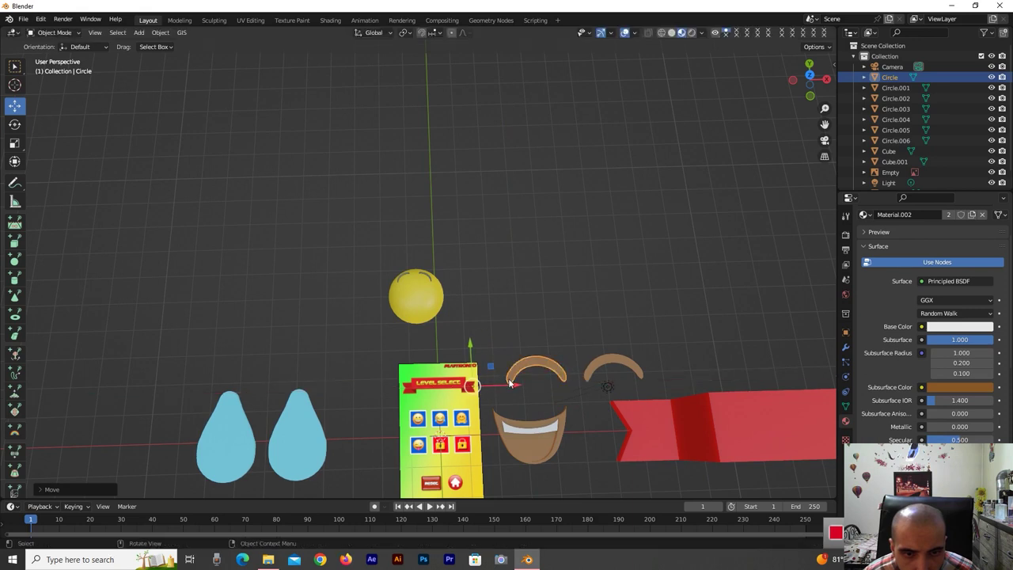
drag(468, 349, 466, 353)
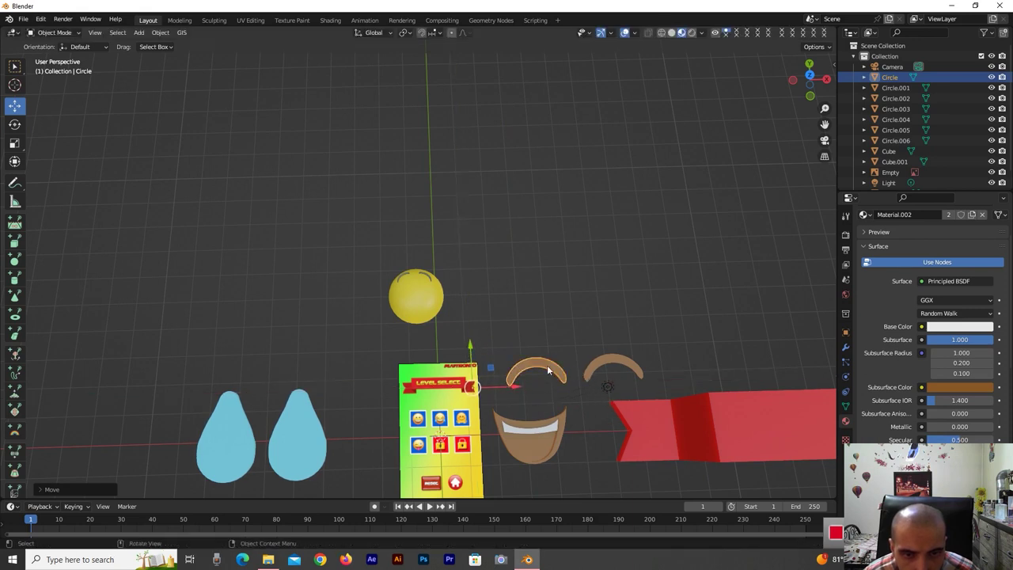
scroll(526, 444, up, 2)
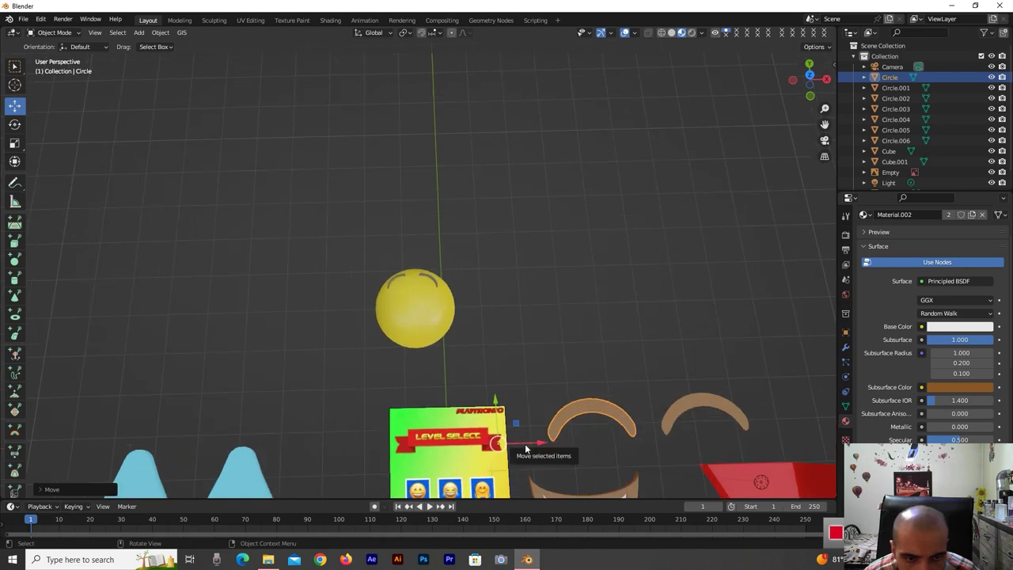
scroll(525, 443, down, 2)
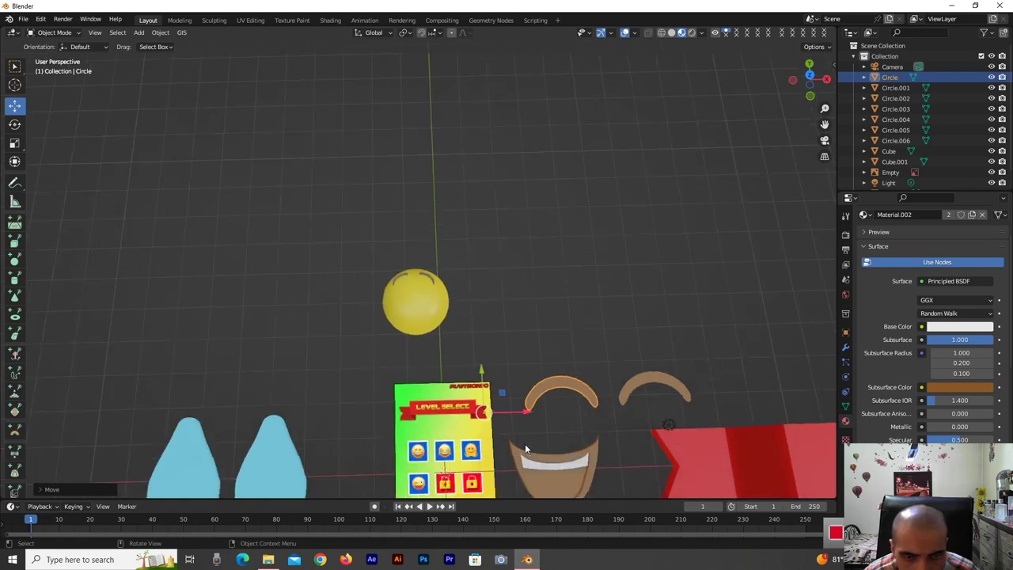
click(609, 362)
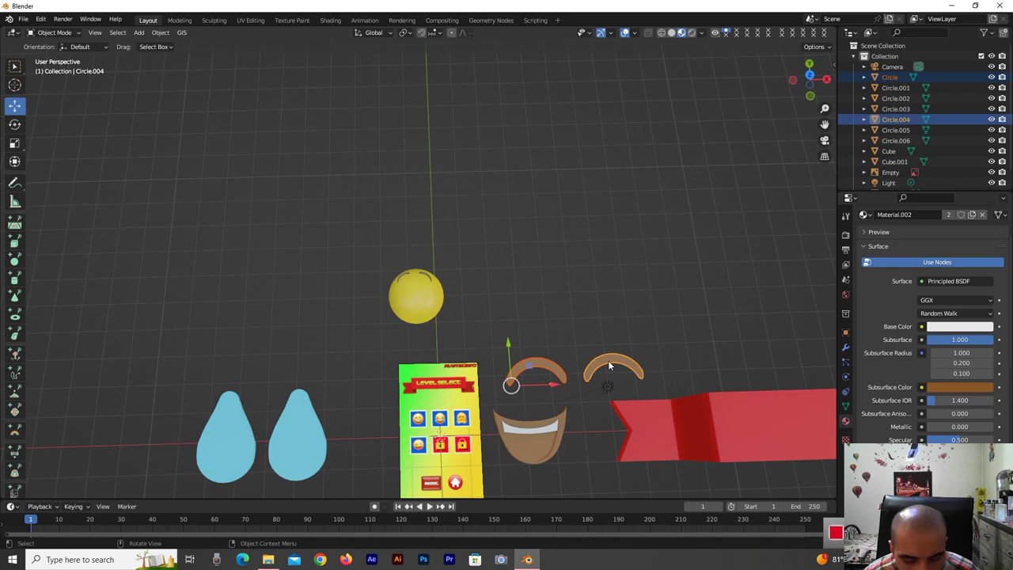
Shrink both brown arcs twice and move them up onto the lower face of the head
key(s)
click(513, 354)
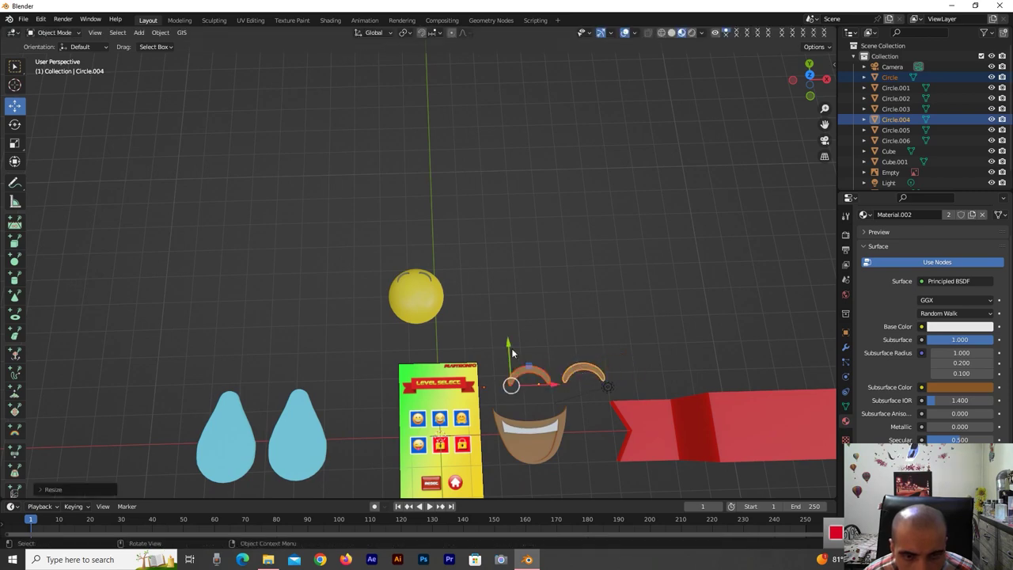
click(813, 80)
mouse_move(509, 358)
mouse_down()
mouse_move(544, 307)
mouse_move(418, 314)
mouse_up()
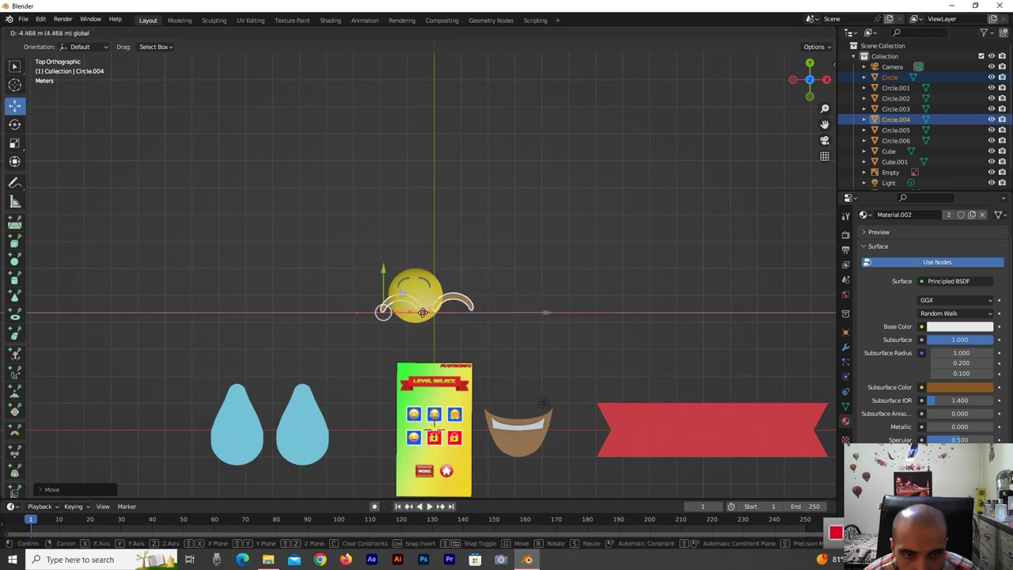
scroll(431, 287, up, 2)
scroll(432, 287, up, 1)
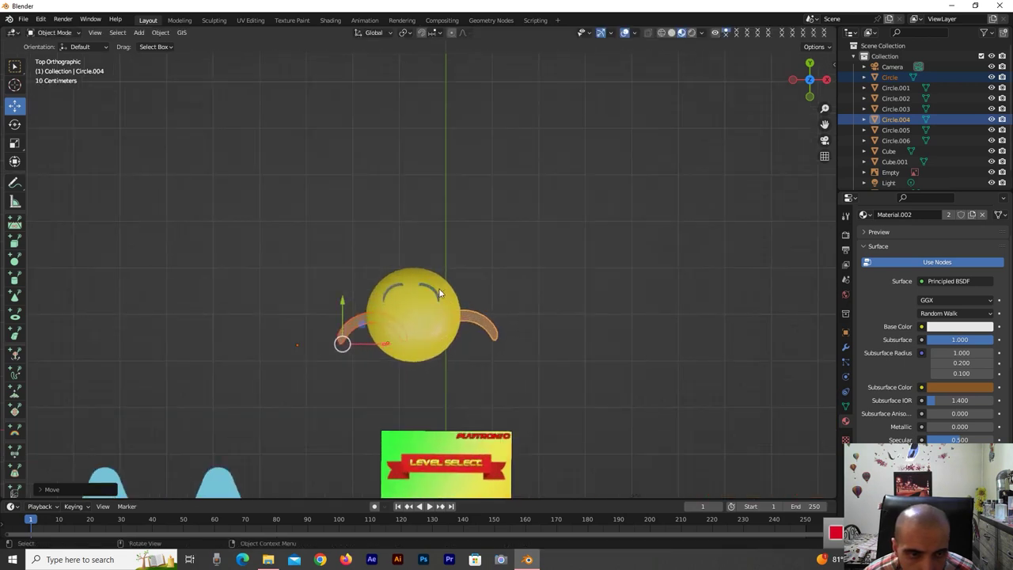
scroll(432, 287, up, 2)
key(s)
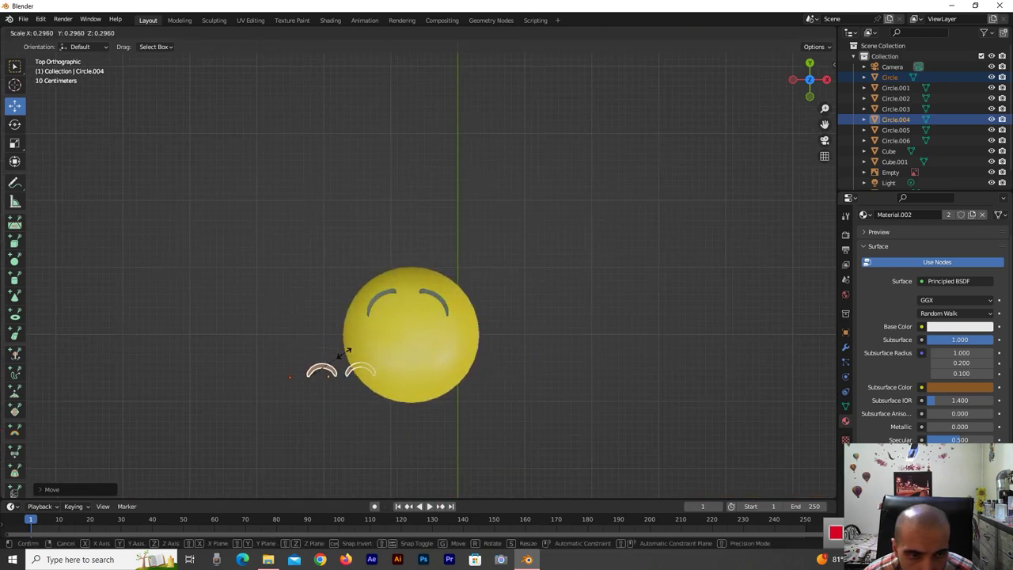
click(352, 357)
drag(358, 378, 426, 379)
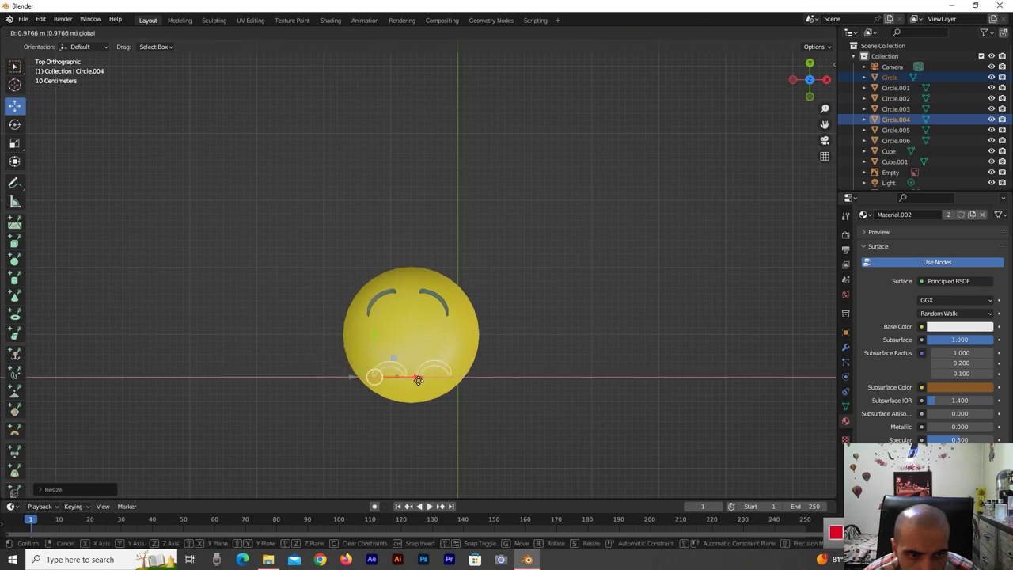
Reselect the arc pair Circle.004 and shift it sideways along the X axis
key(g)
click(400, 330)
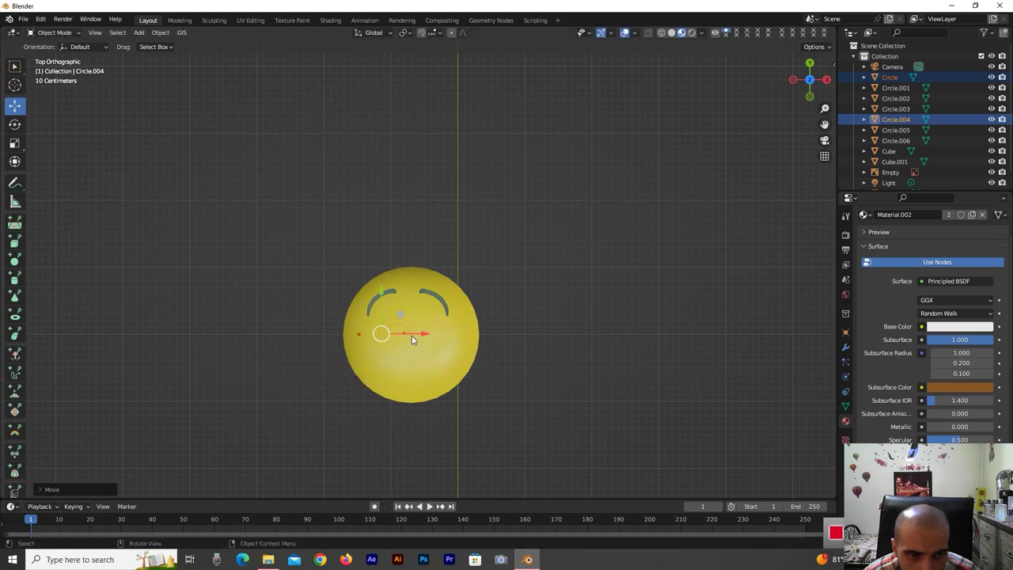
click(413, 336)
click(418, 339)
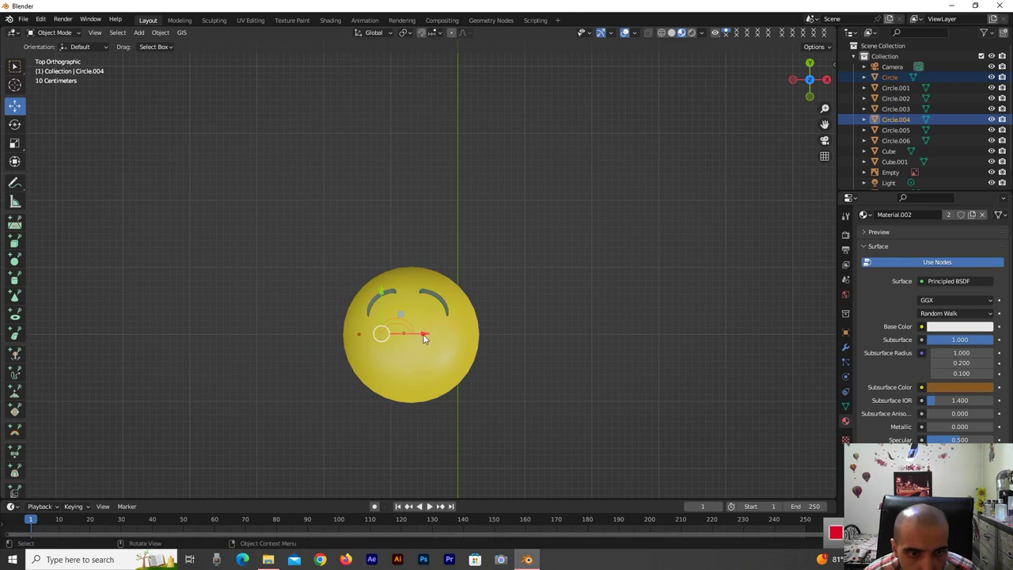
key(g)
key(x)
click(411, 336)
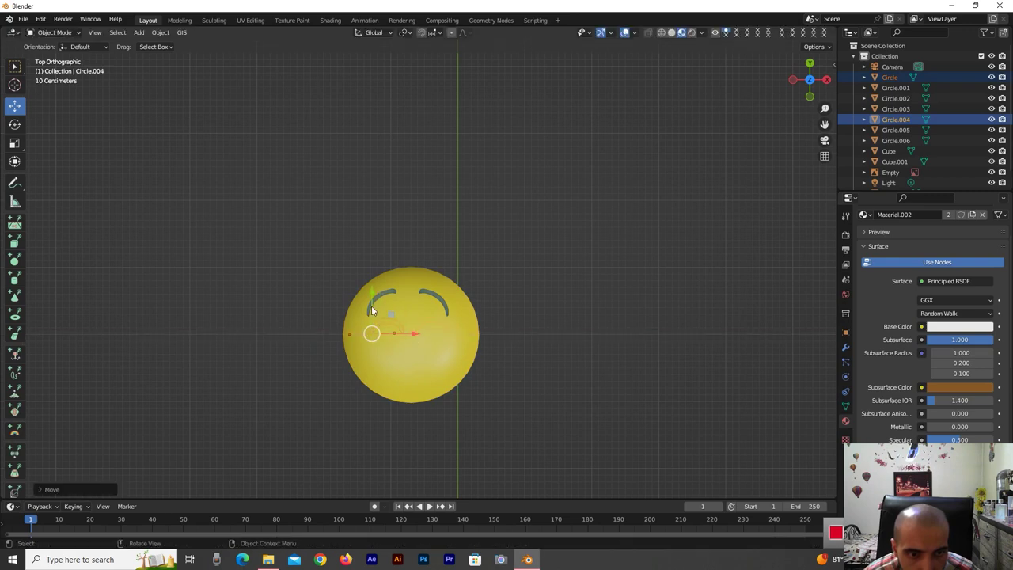
Move the eye arc vertically along Y, scale it smaller, and nudge it right
key(g)
key(y)
click(373, 299)
key(s)
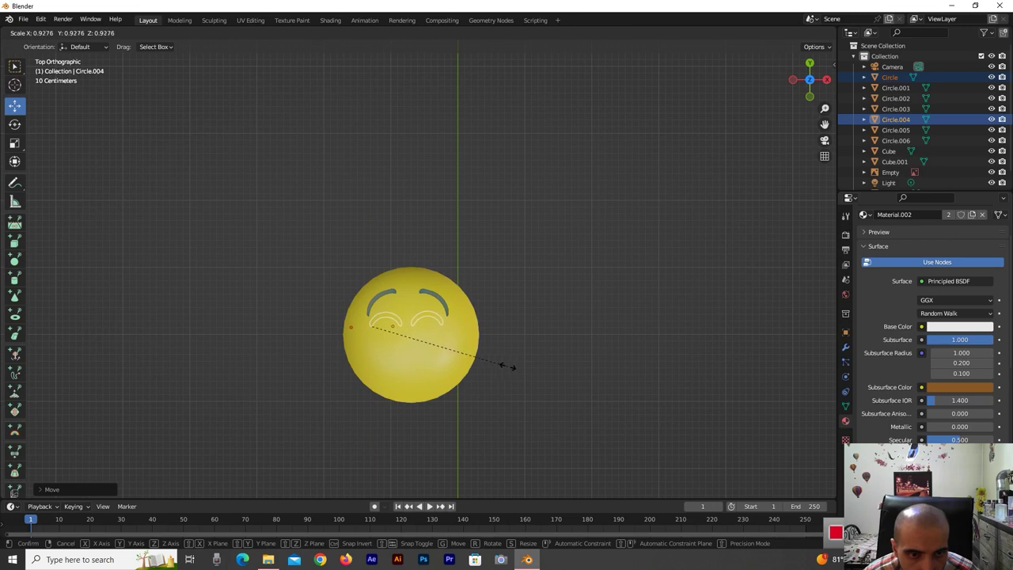
click(503, 367)
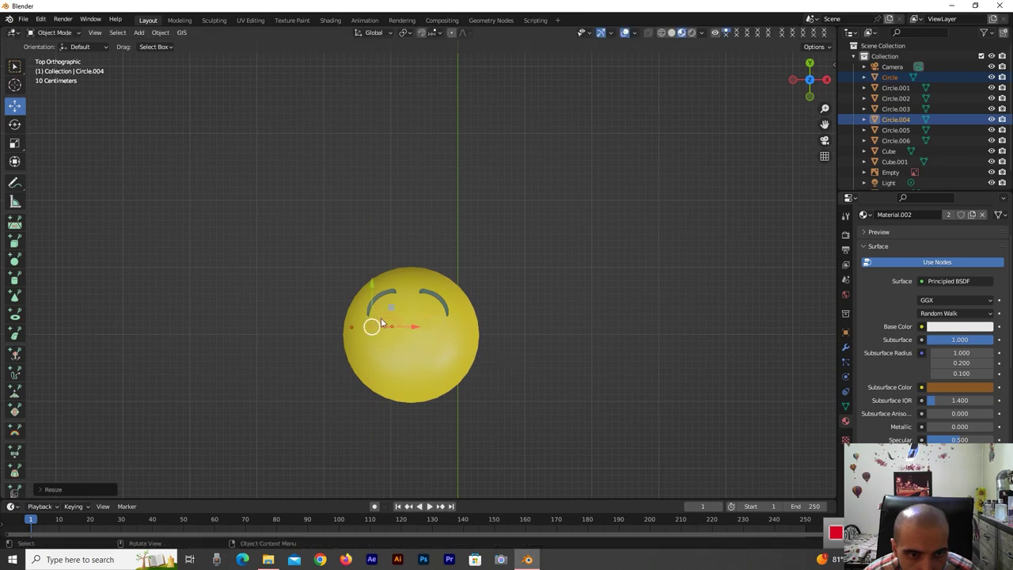
drag(404, 323, 408, 323)
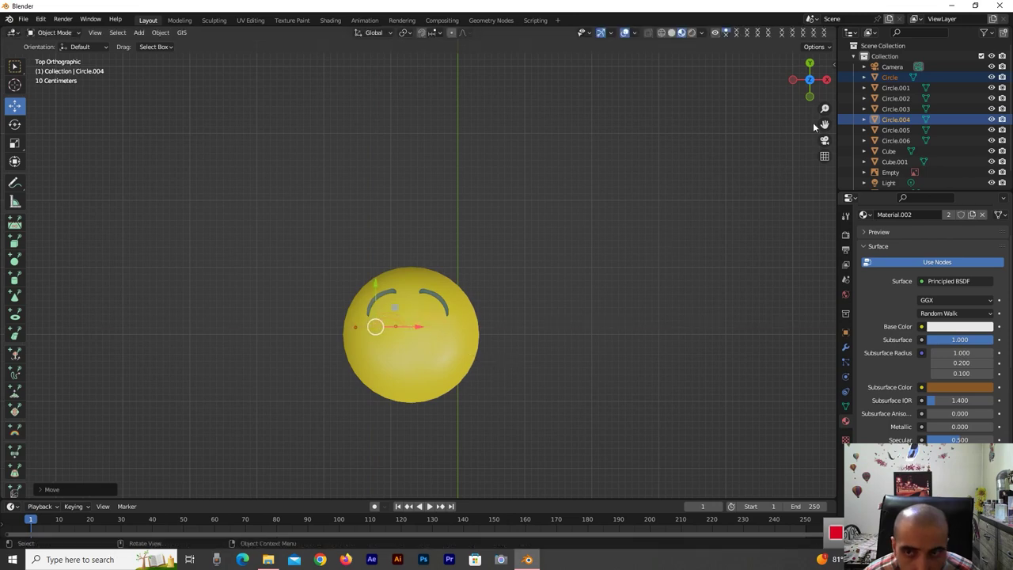
Raise the eye arc up onto the yellow sphere's surface, checking from angled views
drag(814, 100, 667, 107)
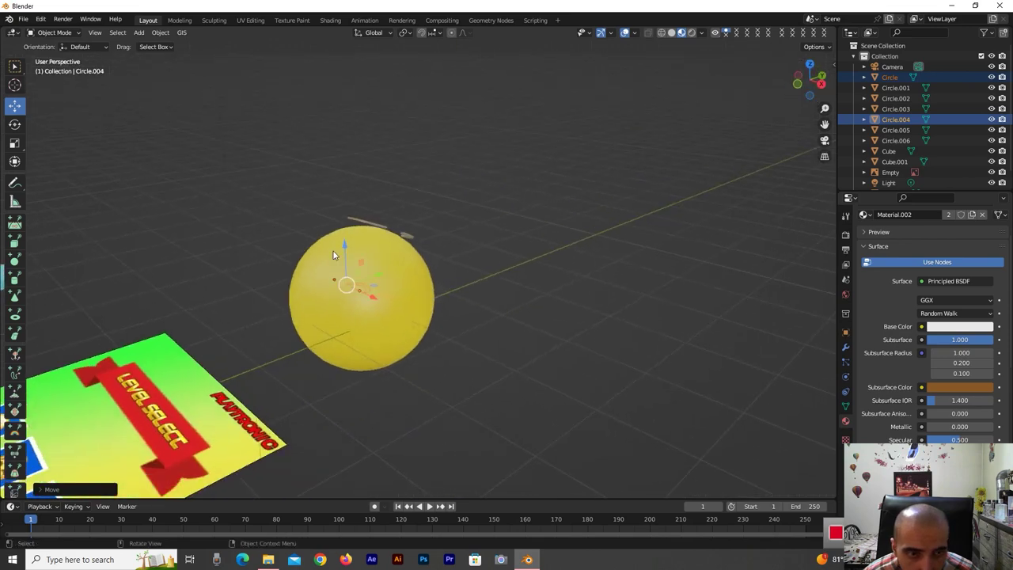
mouse_move(346, 247)
mouse_down()
mouse_move(362, 181)
mouse_move(362, 192)
mouse_up()
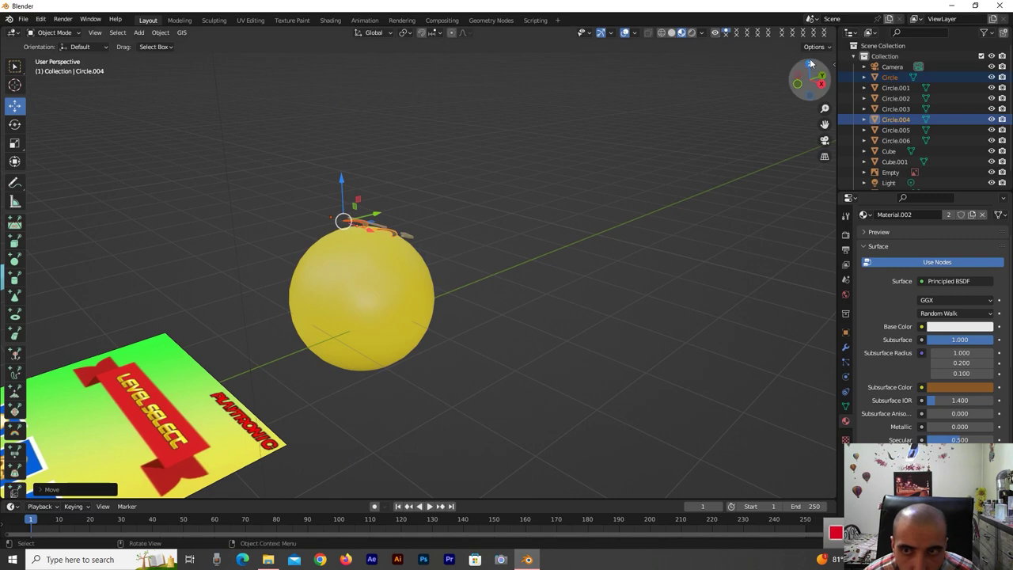
click(810, 64)
scroll(359, 309, up, 2)
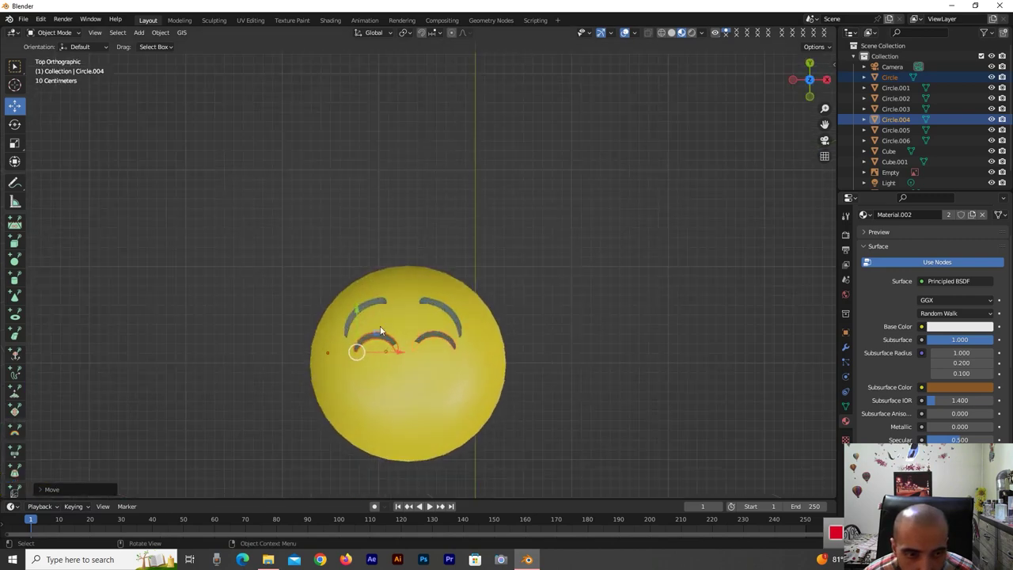
drag(810, 79, 735, 131)
drag(315, 194, 310, 189)
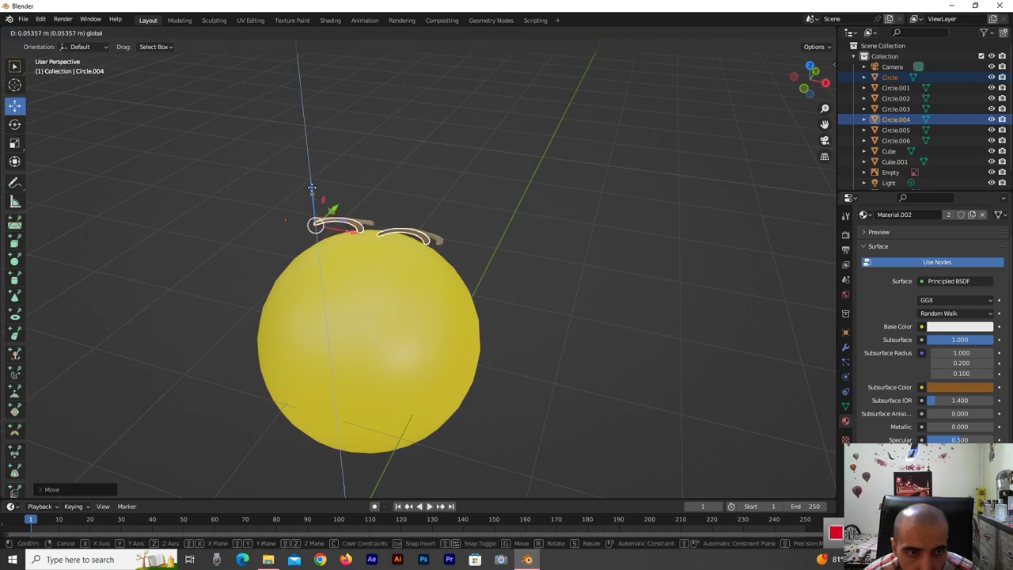
drag(797, 74, 800, 79)
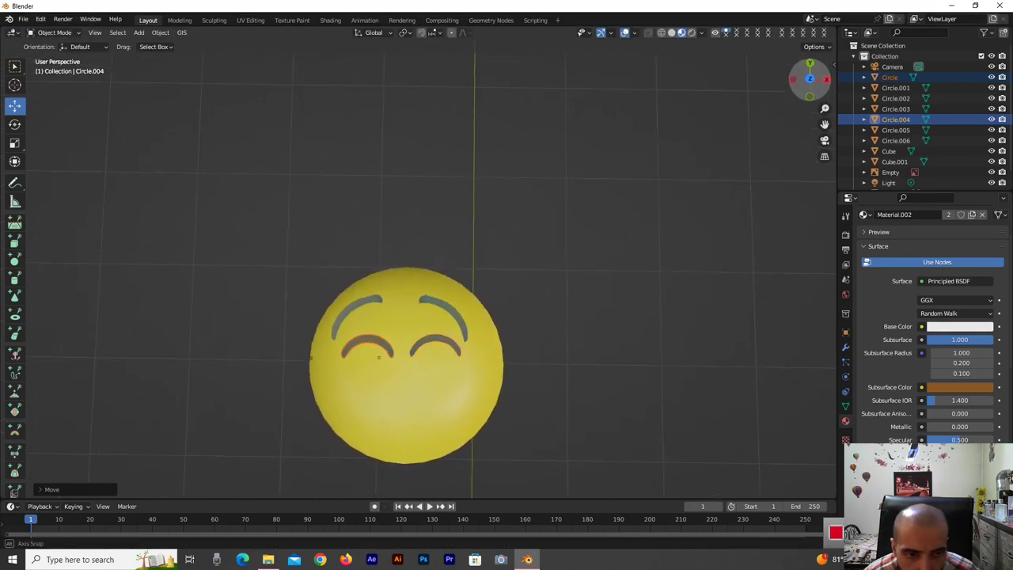
scroll(718, 162, down, 3)
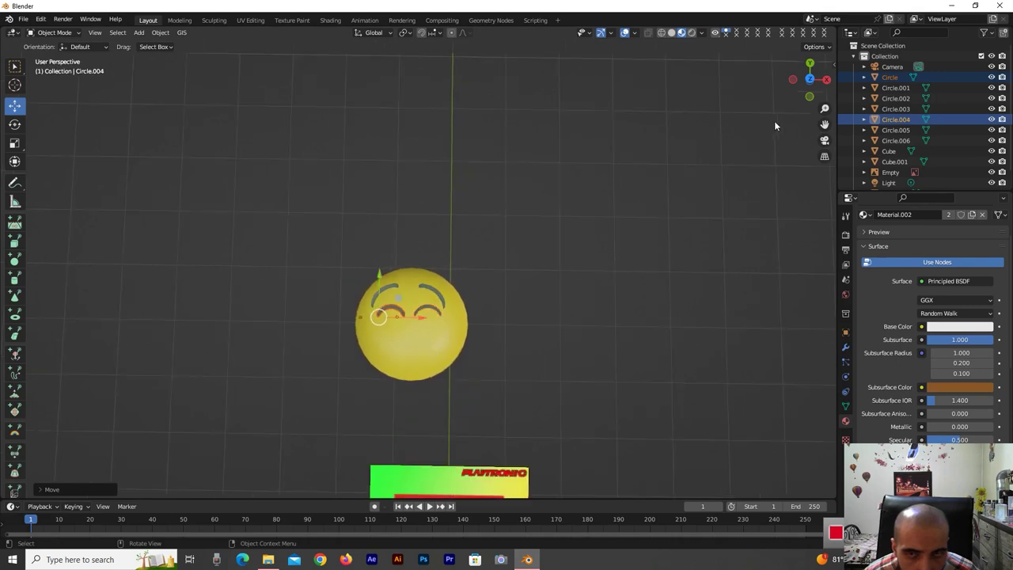
drag(809, 79, 494, 218)
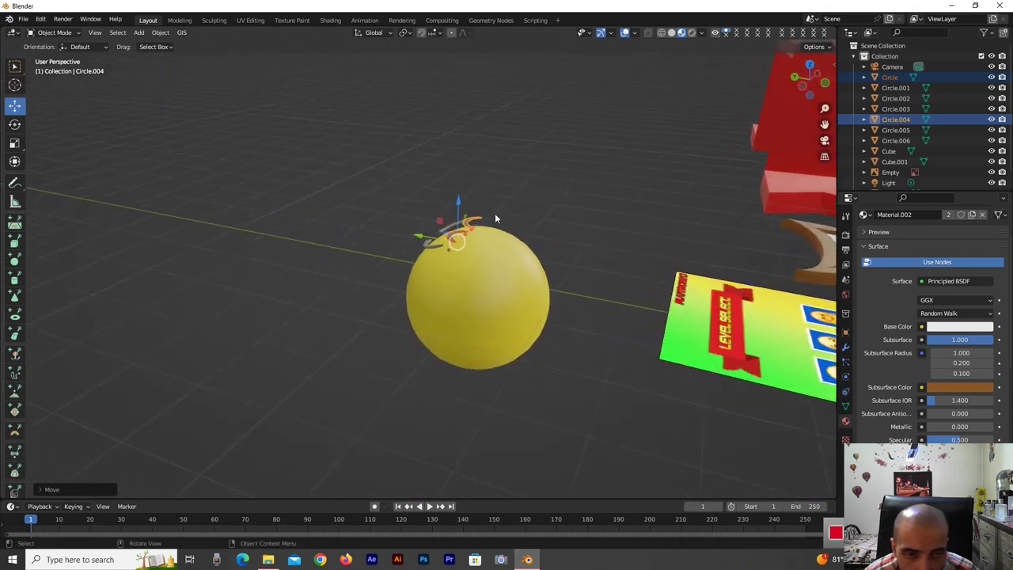
Extrude the left eye arc Circle upward for thickness and set it to Shade Smooth
scroll(495, 218, up, 2)
scroll(514, 191, up, 3)
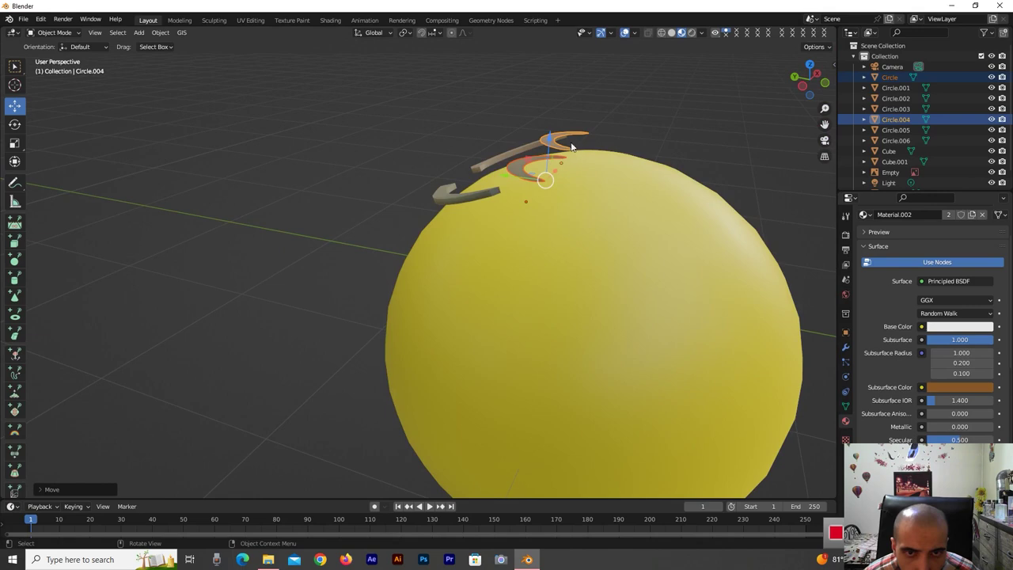
click(523, 169)
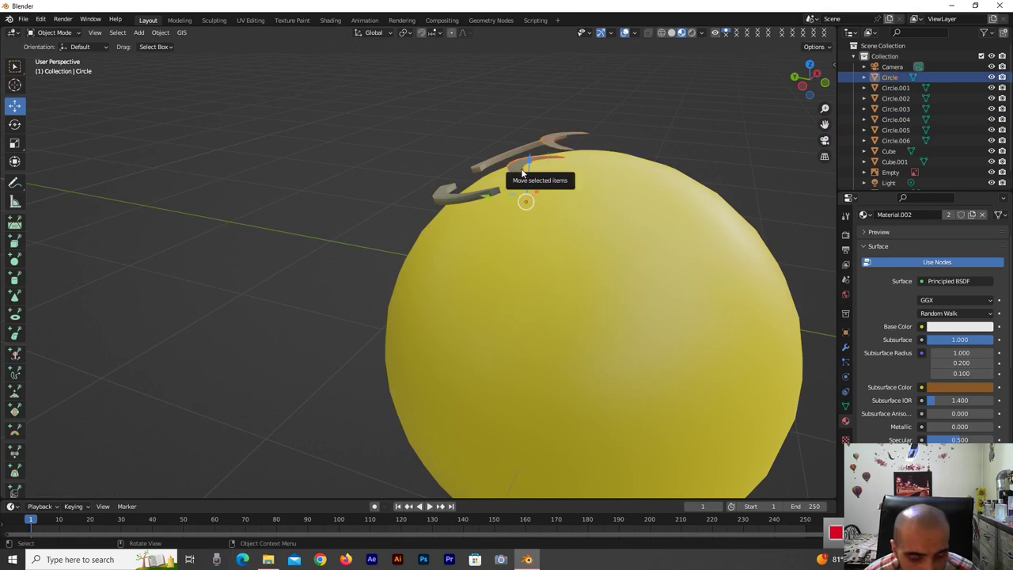
key(Tab)
scroll(541, 116, up, 2)
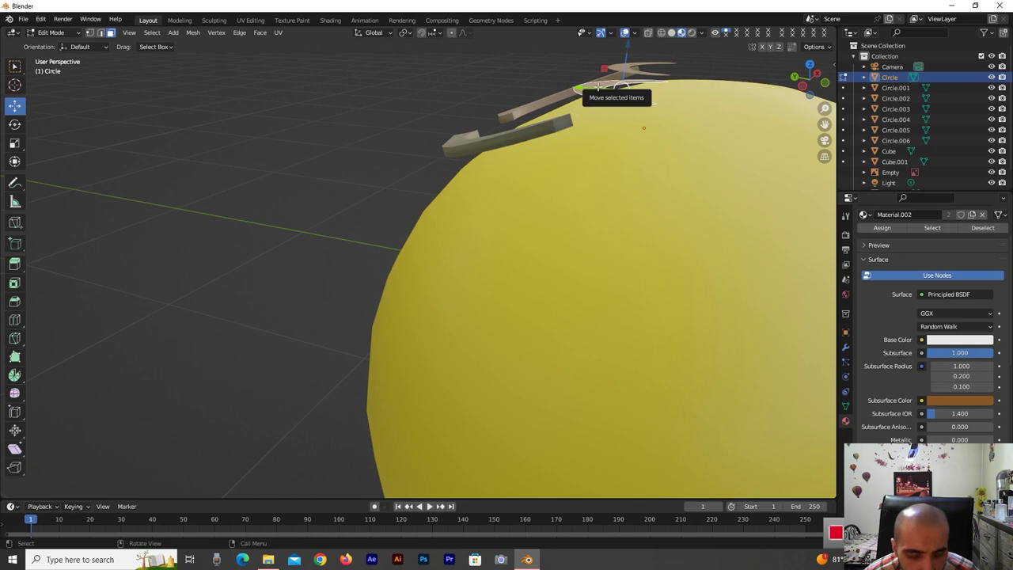
key(g)
key(z)
key(z)
key(e)
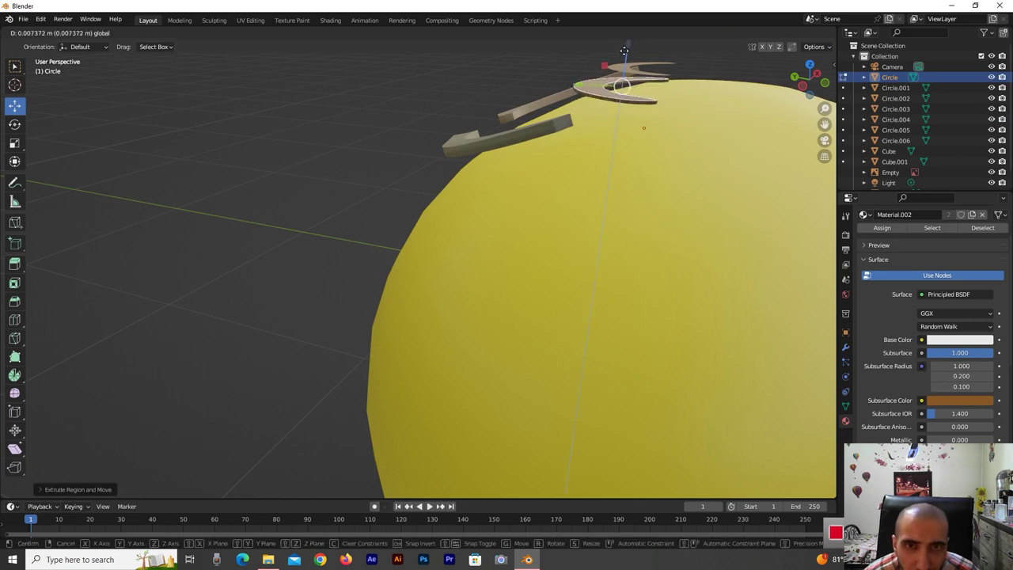
click(656, 75)
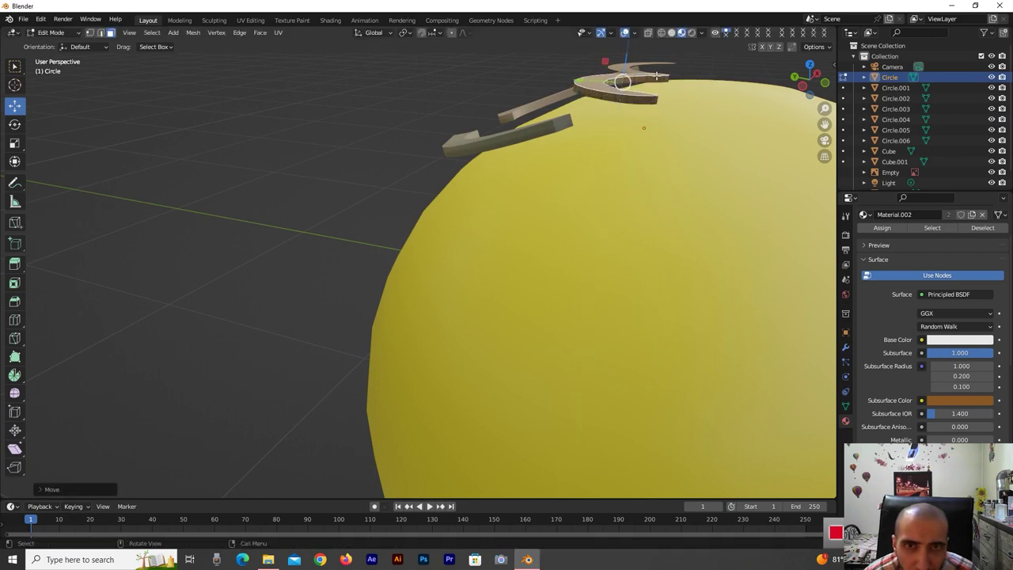
key(Tab)
right_click(608, 89)
click(604, 52)
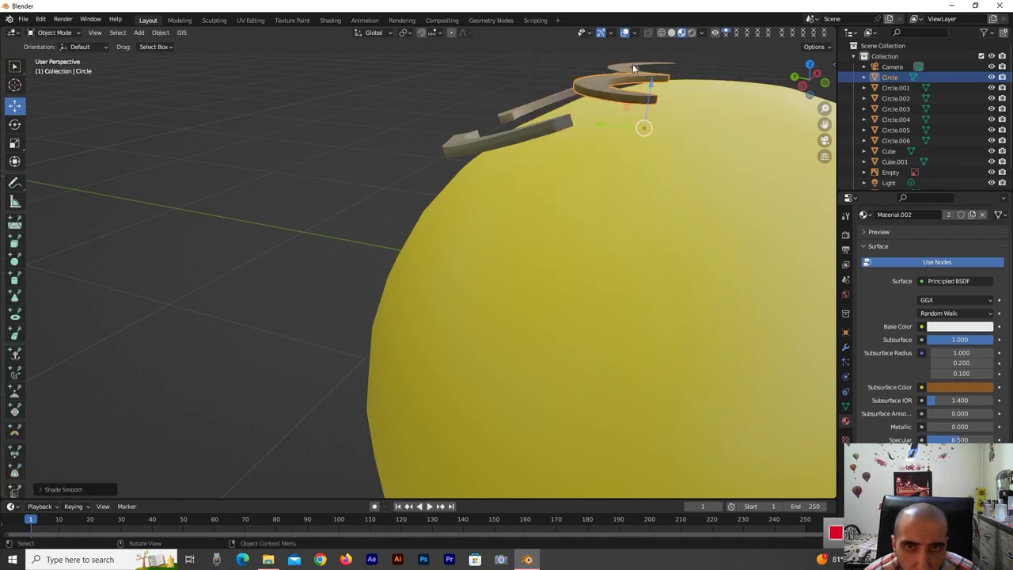
Delete the thin ring arc Circle.004
click(634, 69)
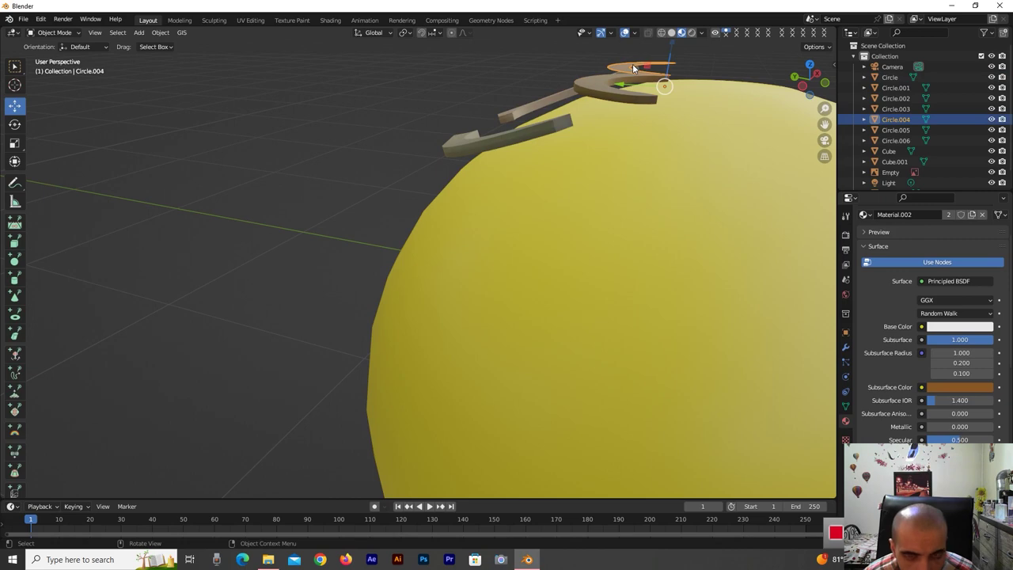
key(x)
click(634, 65)
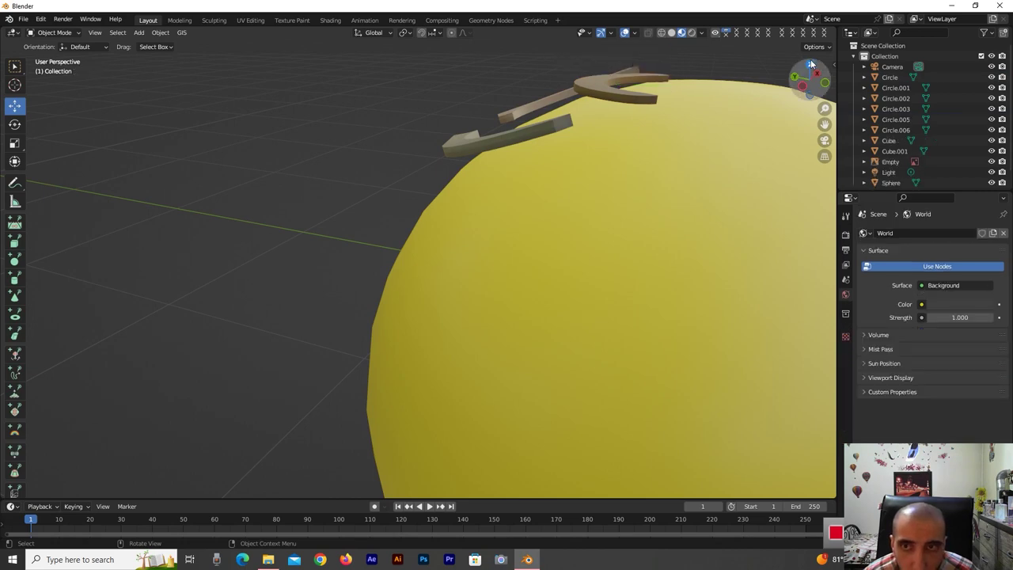
click(811, 63)
scroll(458, 278, down, 2)
Restore the deleted eye arc and duplicate it along X as the right eye
key(ctrl+z)
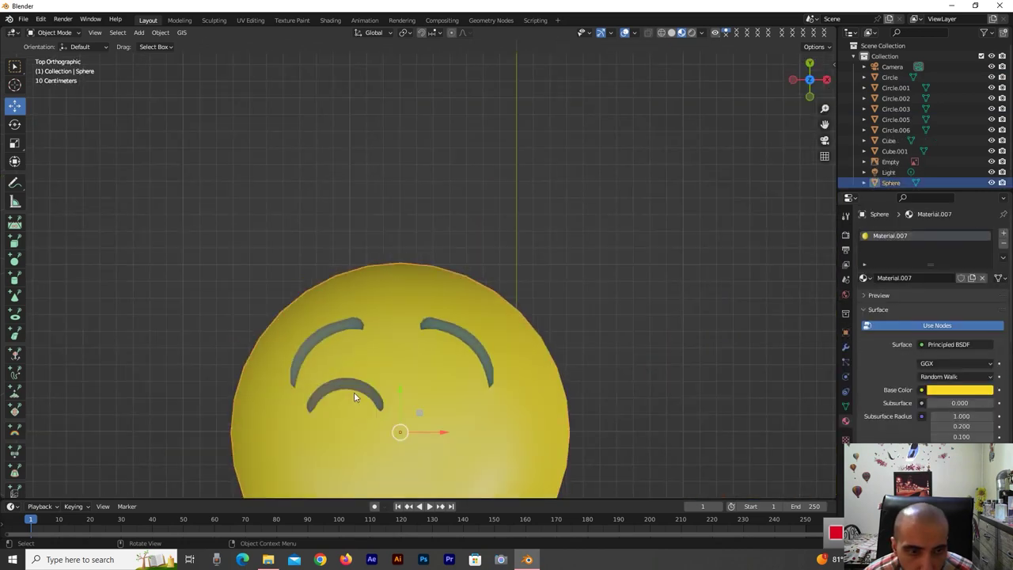
key(shift+d)
right_click(375, 398)
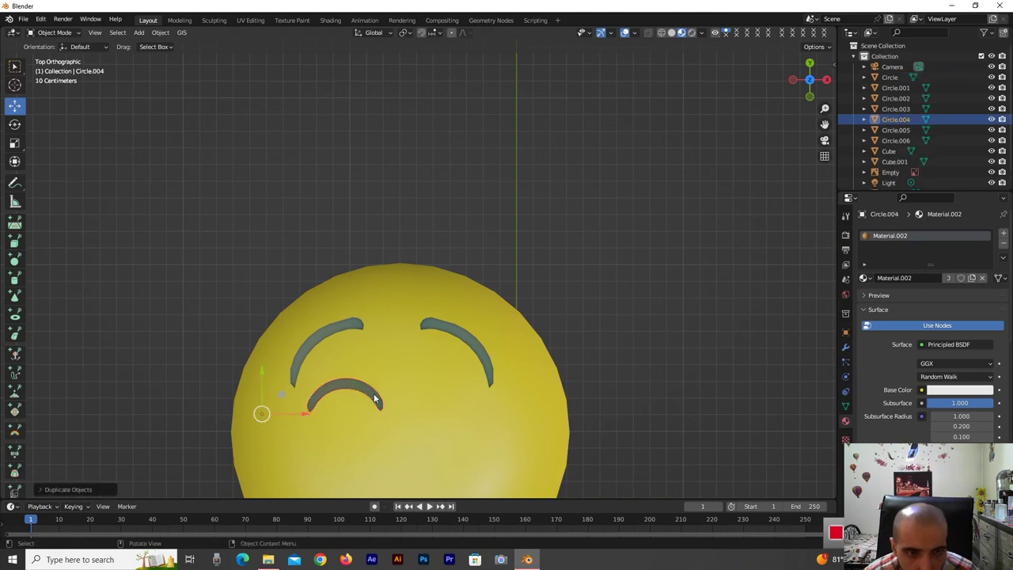
key(g)
key(x)
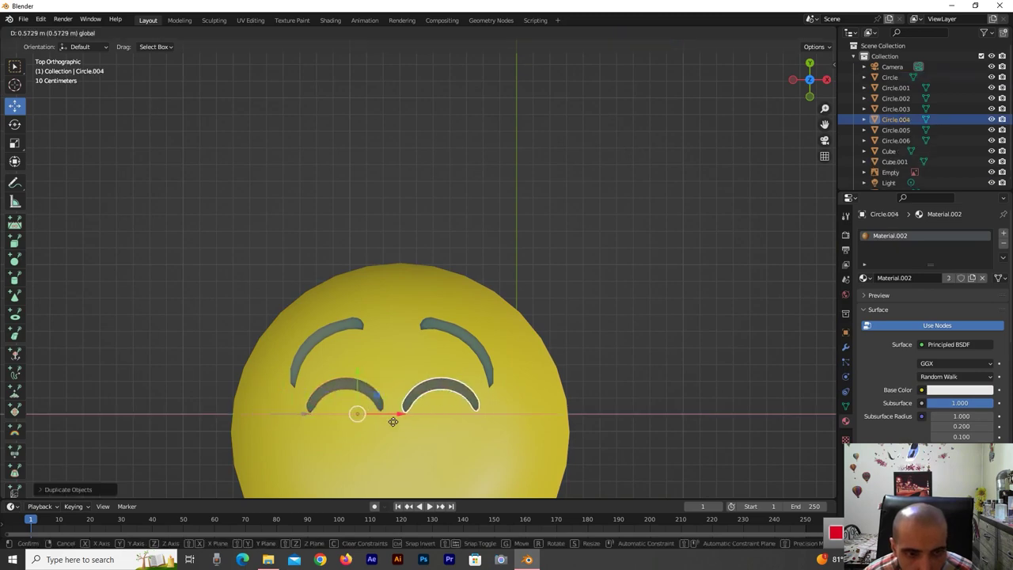
click(395, 421)
Select both eye arcs and adjust their height along the Y axis
scroll(433, 346, down, 2)
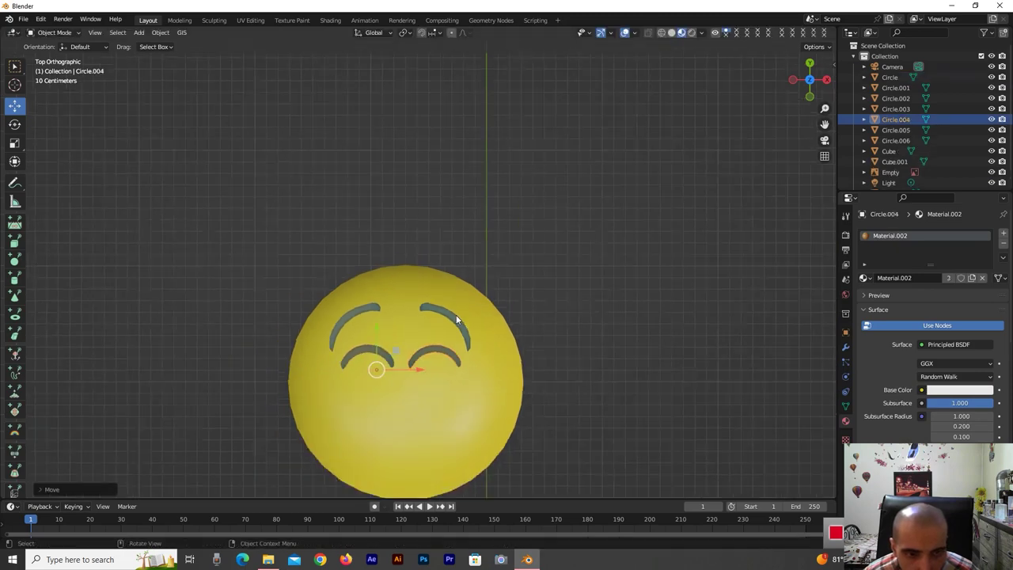
scroll(462, 314, down, 1)
scroll(455, 325, down, 1)
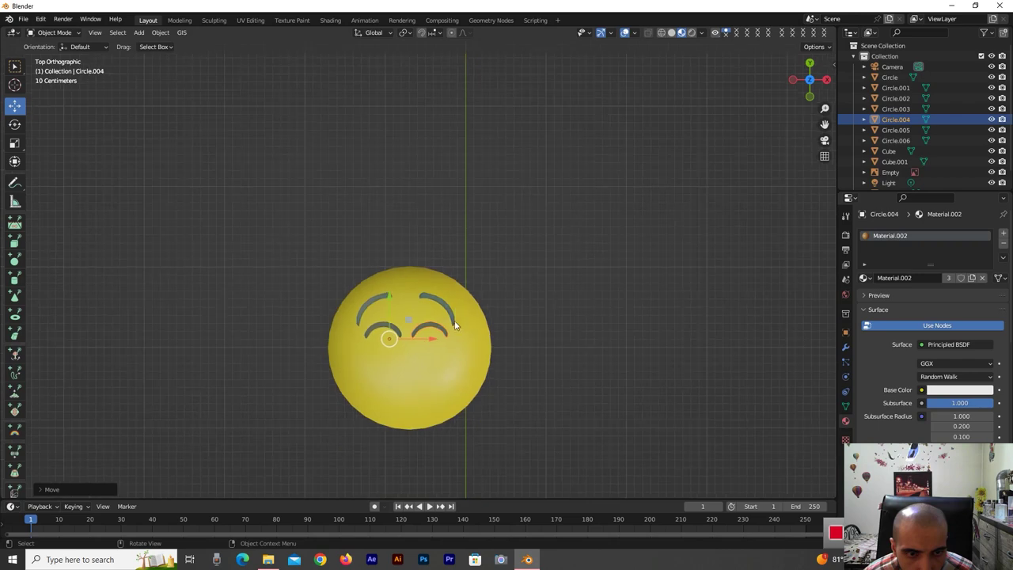
shift+click(399, 327)
key(g)
key(y)
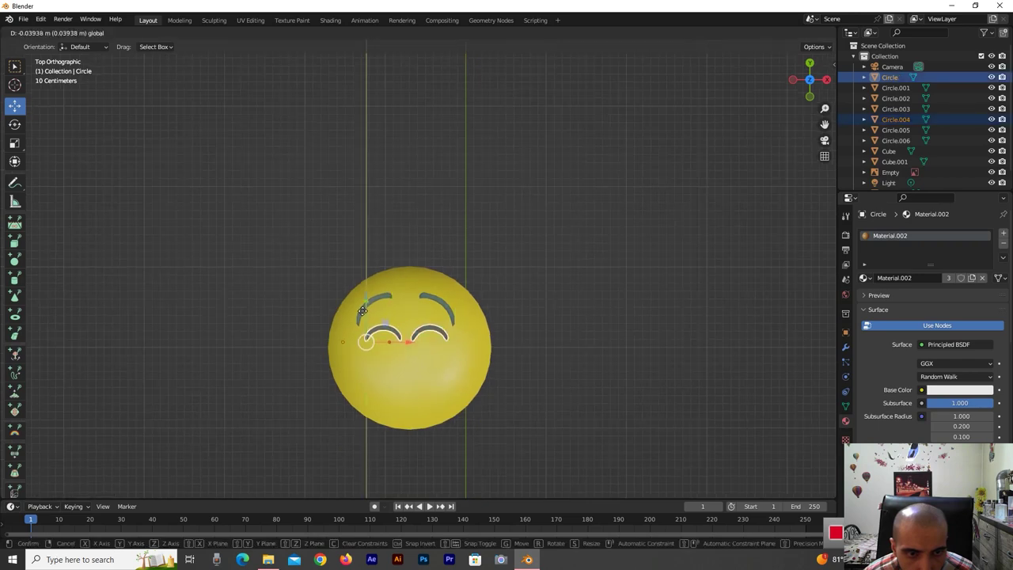
click(364, 315)
Nudge both eye arcs slightly upward beneath the eyebrows, then deselect them
scroll(394, 327, down, 5)
drag(824, 121, 655, 236)
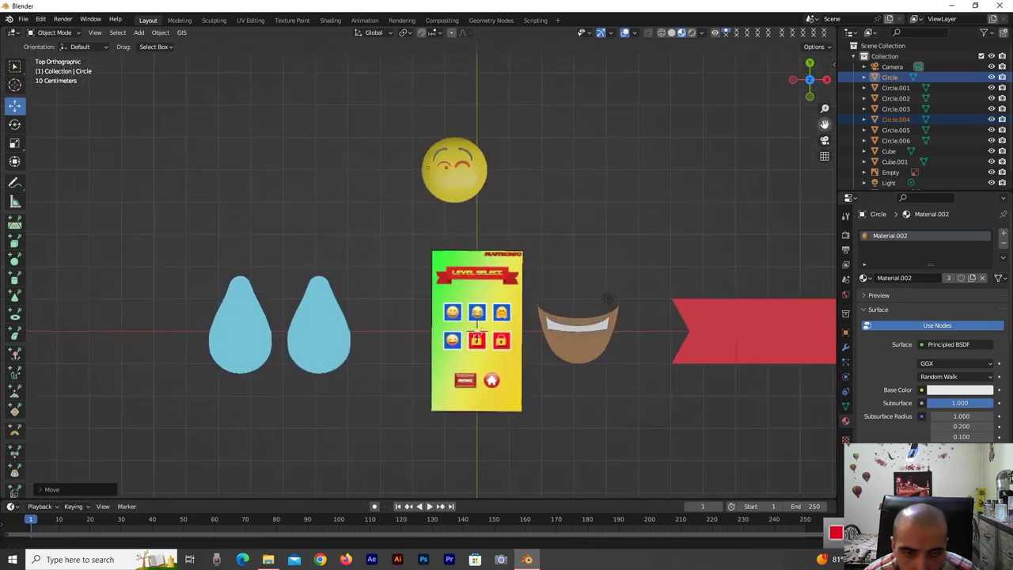
scroll(654, 235, up, 5)
scroll(654, 236, down, 3)
drag(825, 123, 824, 259)
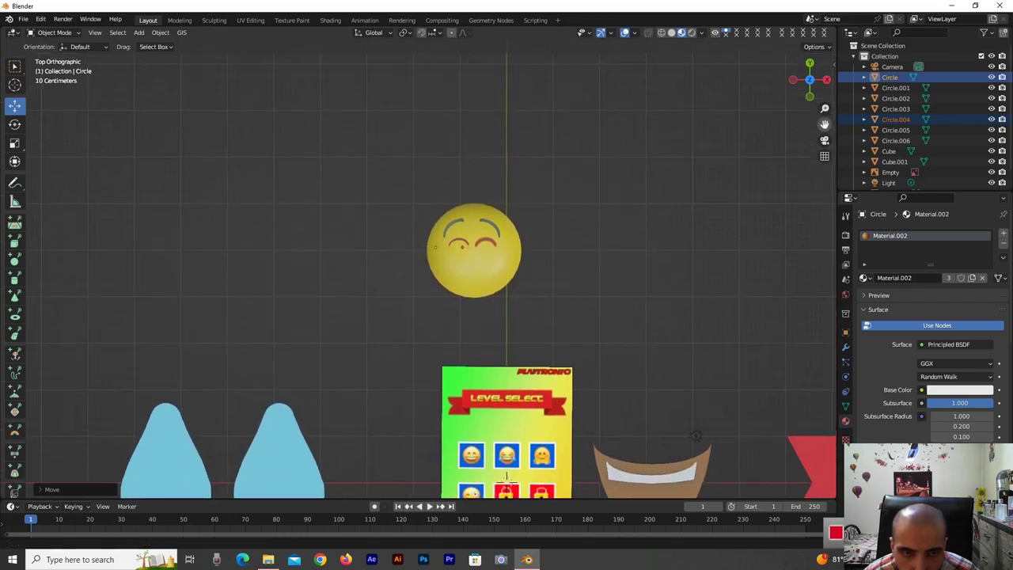
scroll(586, 114, up, 1)
scroll(586, 114, up, 4)
scroll(586, 114, up, 1)
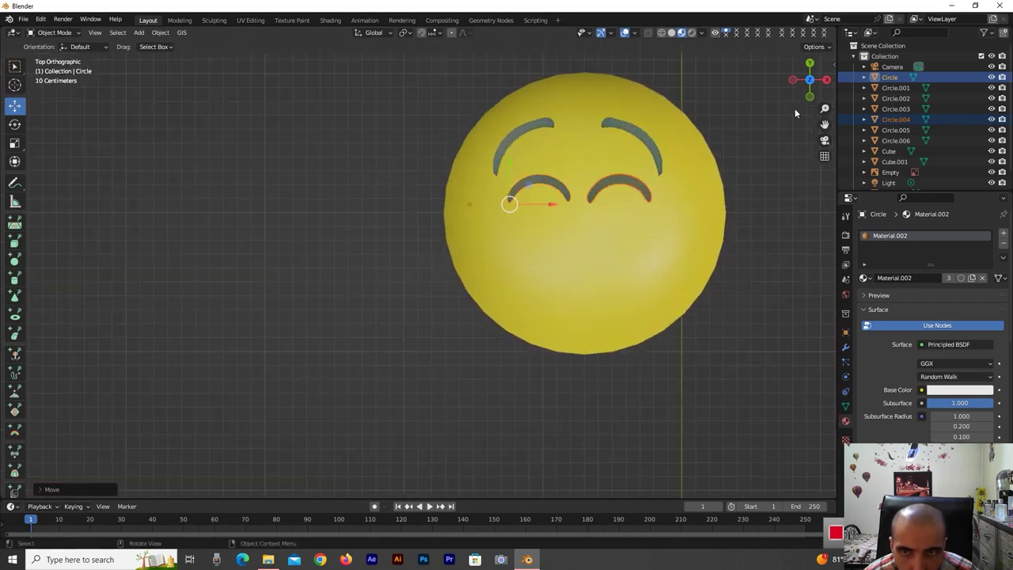
drag(831, 131, 788, 213)
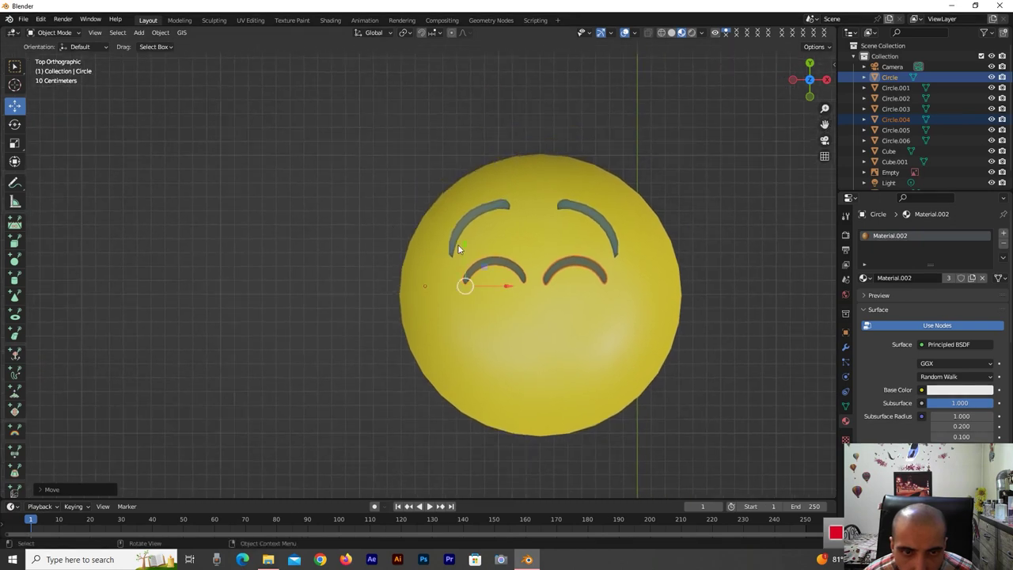
drag(456, 249, 678, 277)
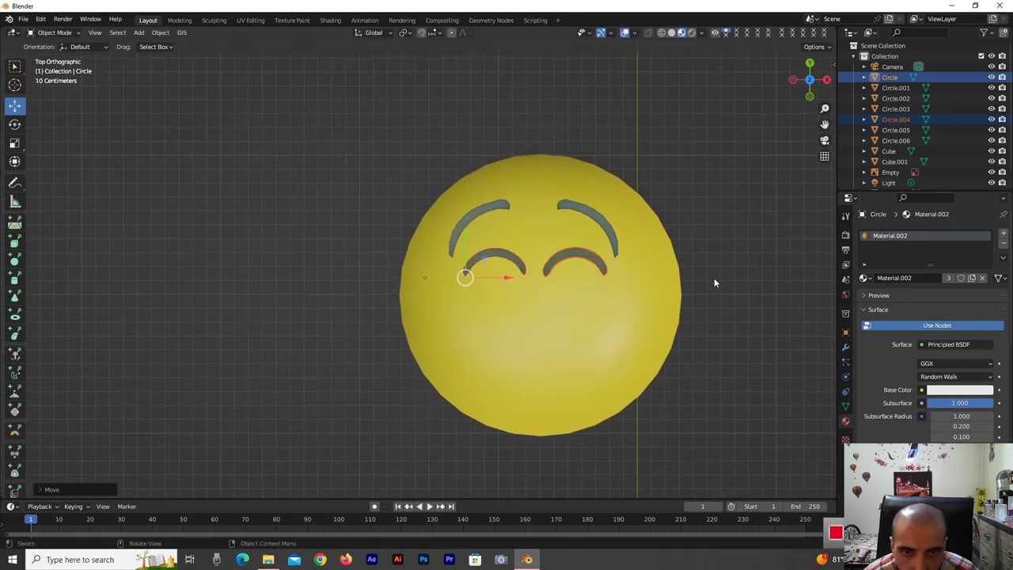
click(793, 331)
scroll(707, 345, down, 4)
scroll(700, 326, down, 3)
mouse_move(798, 92)
mouse_down()
mouse_move(824, 119)
mouse_move(799, 95)
mouse_move(809, 81)
mouse_move(764, 119)
mouse_up()
scroll(654, 347, down, 3)
Select the white teeth strip and raise its Subsurface value to 1.000
click(551, 392)
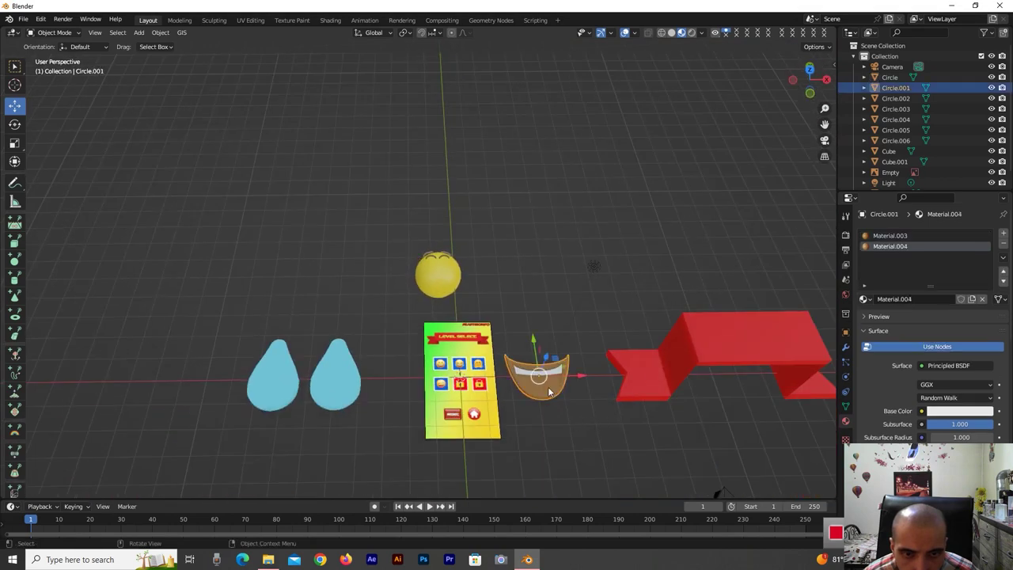
shift+click(547, 377)
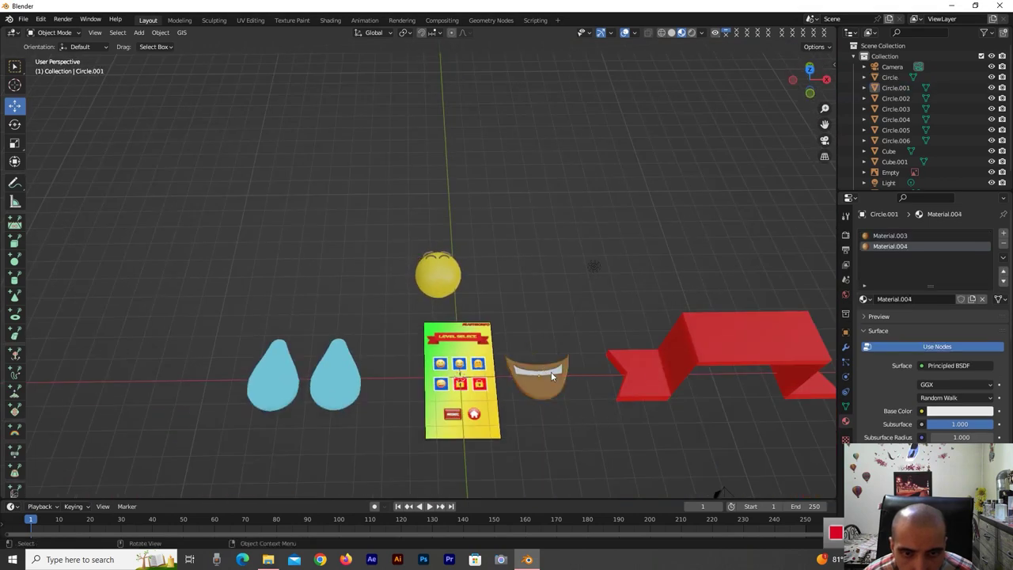
click(552, 377)
drag(945, 407, 989, 407)
Join the brown mouth and white teeth into one object with Ctrl+J
click(594, 266)
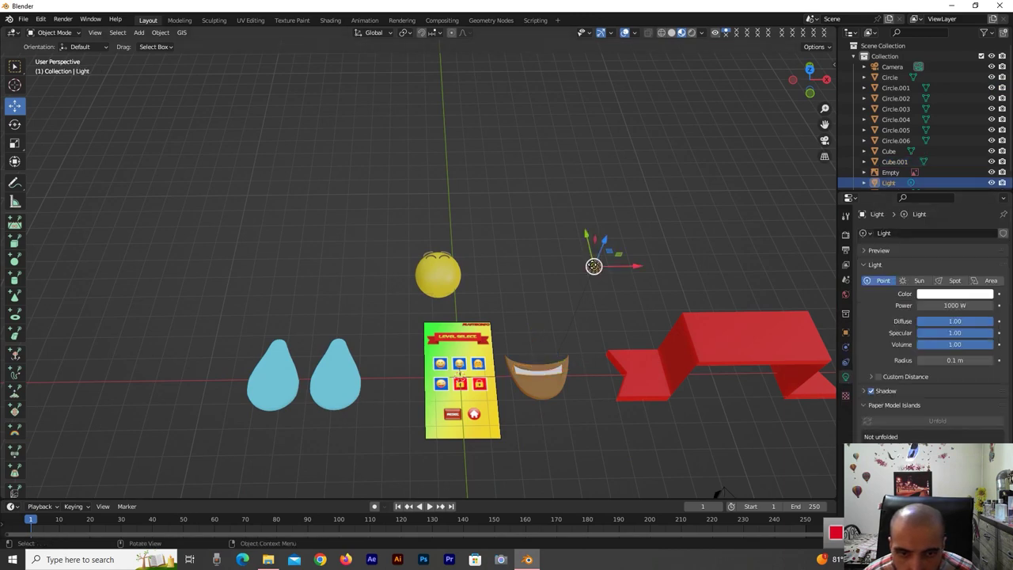
shift+click(558, 381)
shift+click(549, 371)
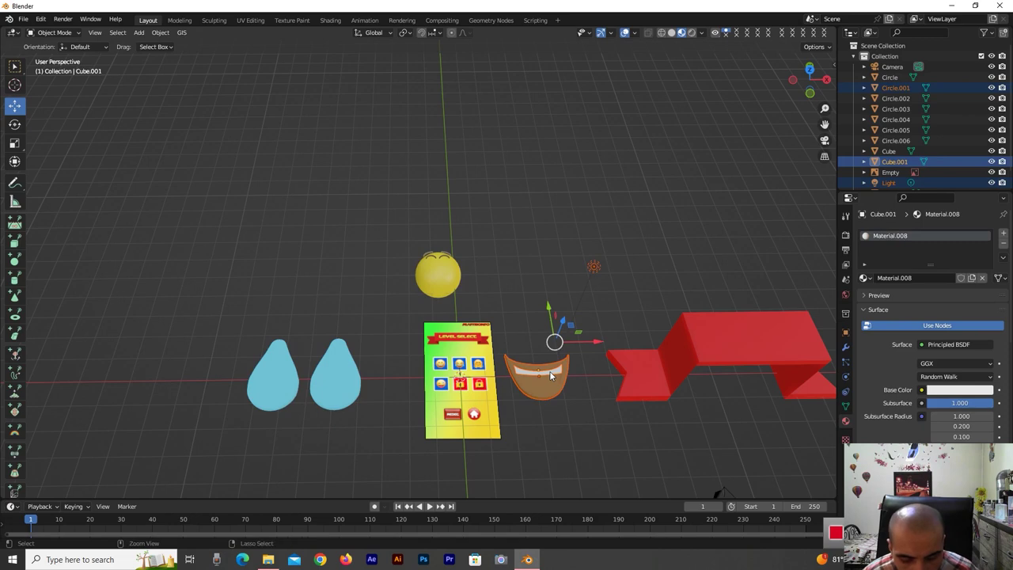
key(ctrl+j)
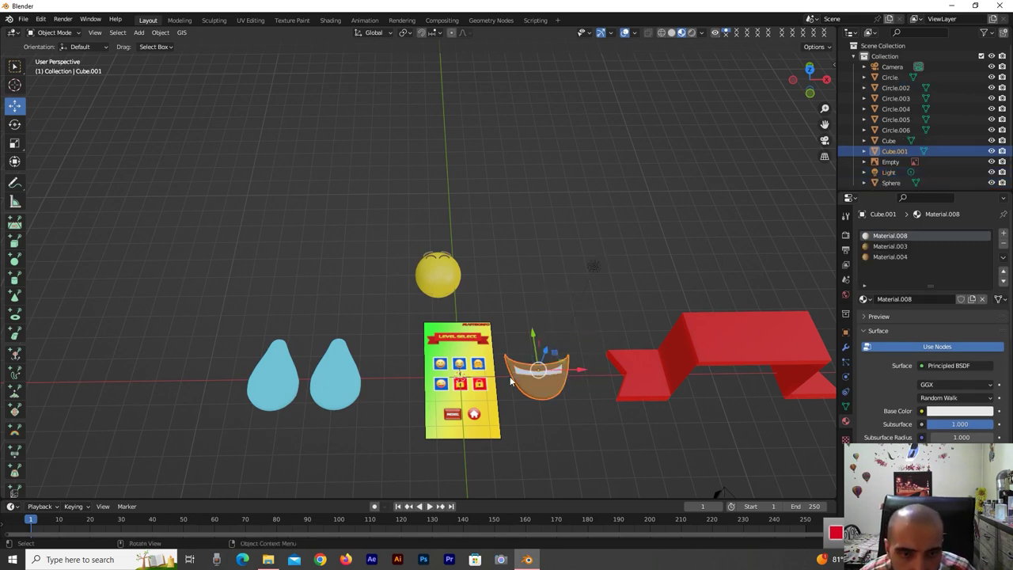
Move the combined mouth piece up and along X onto the yellow sphere
scroll(510, 376, up, 4)
scroll(510, 384, down, 3)
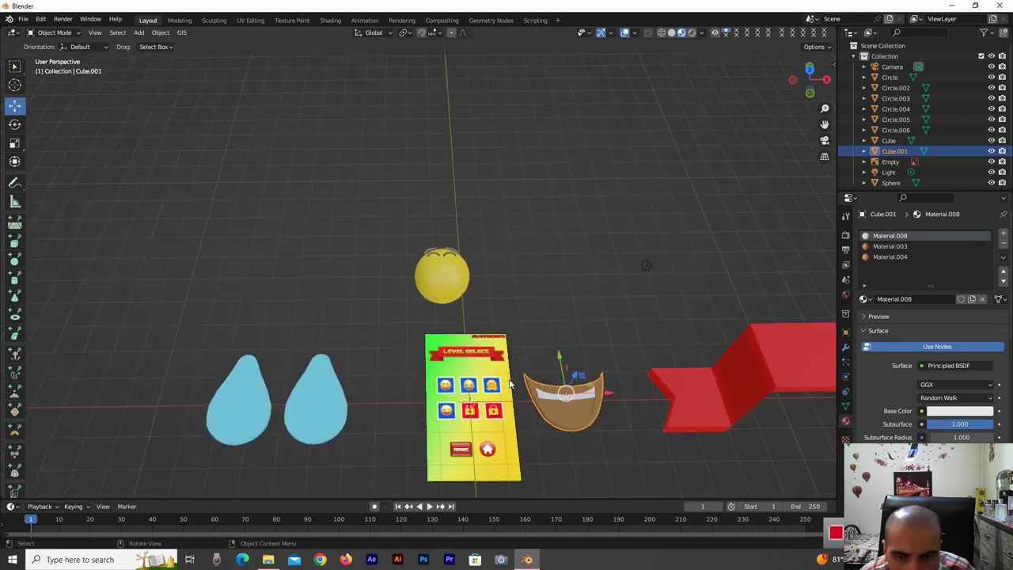
drag(554, 372, 543, 277)
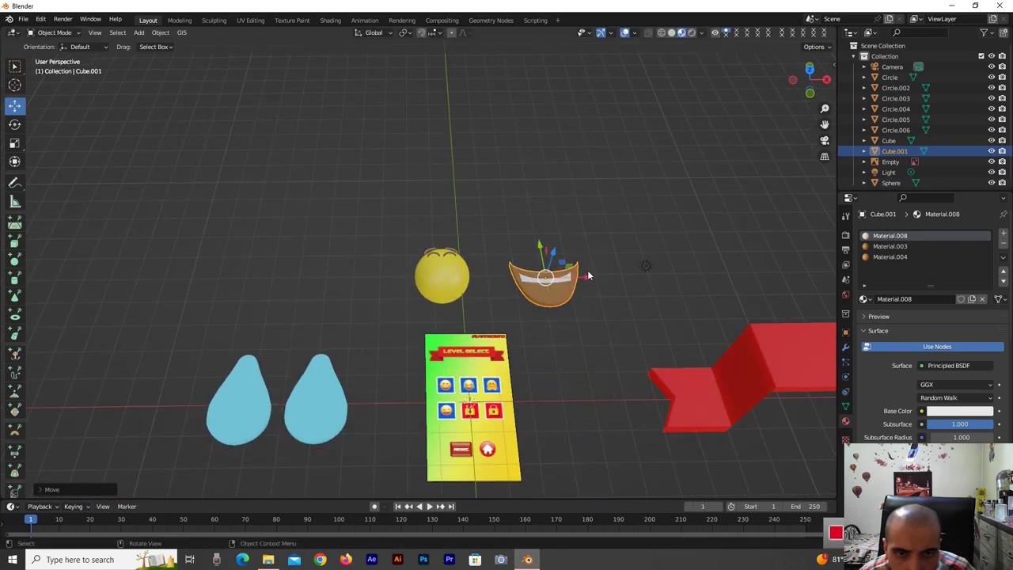
key(x)
drag(543, 277, 481, 277)
click(808, 72)
Shrink the mouth piece and drop it slightly lower on the face
scroll(524, 258, up, 2)
scroll(524, 259, up, 2)
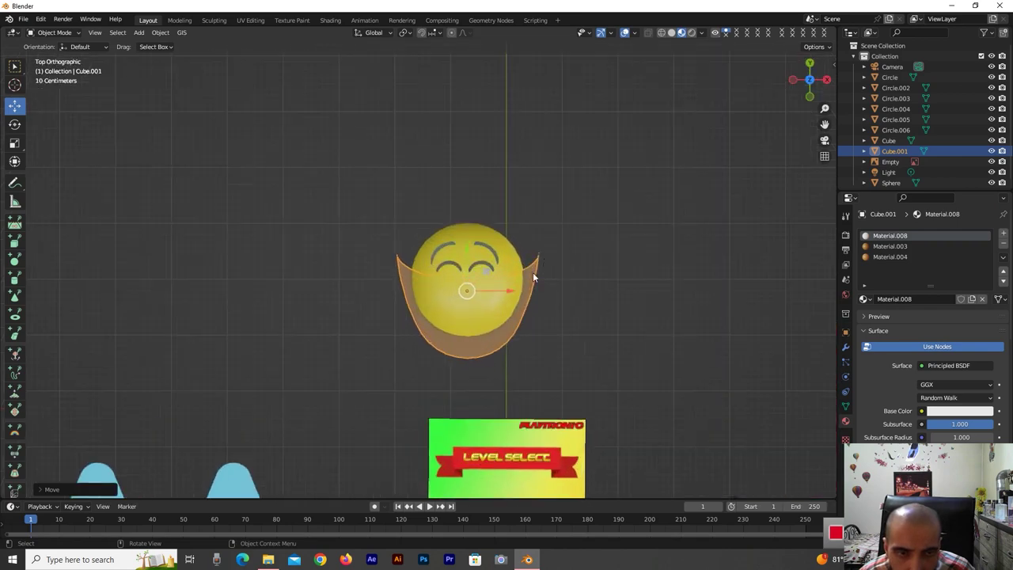
scroll(546, 281, up, 3)
key(s)
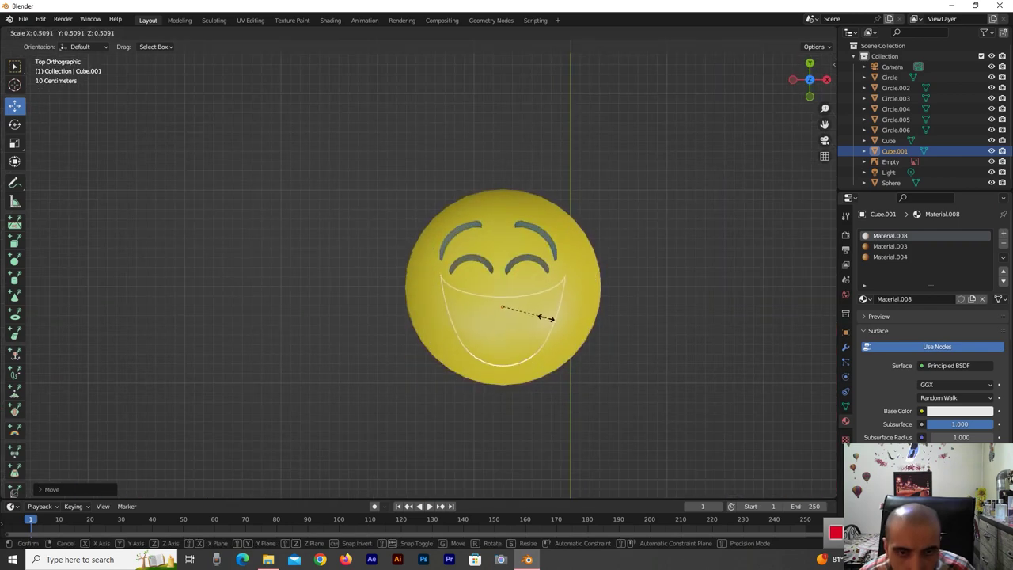
click(533, 322)
key(g)
click(502, 286)
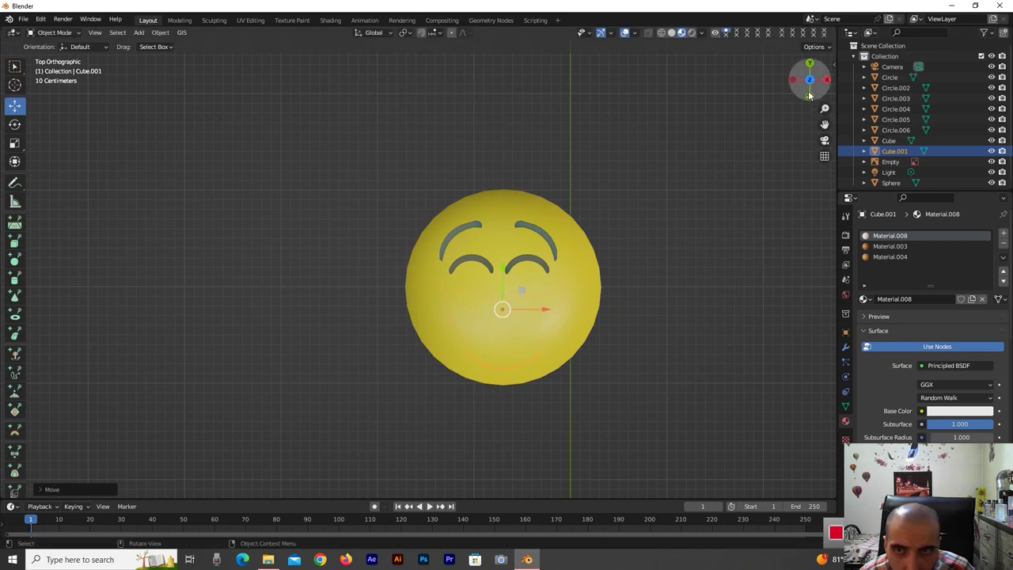
Raise the mouth onto the sphere's surface and centre it sideways on the face
drag(809, 95, 583, 148)
drag(452, 297, 479, 197)
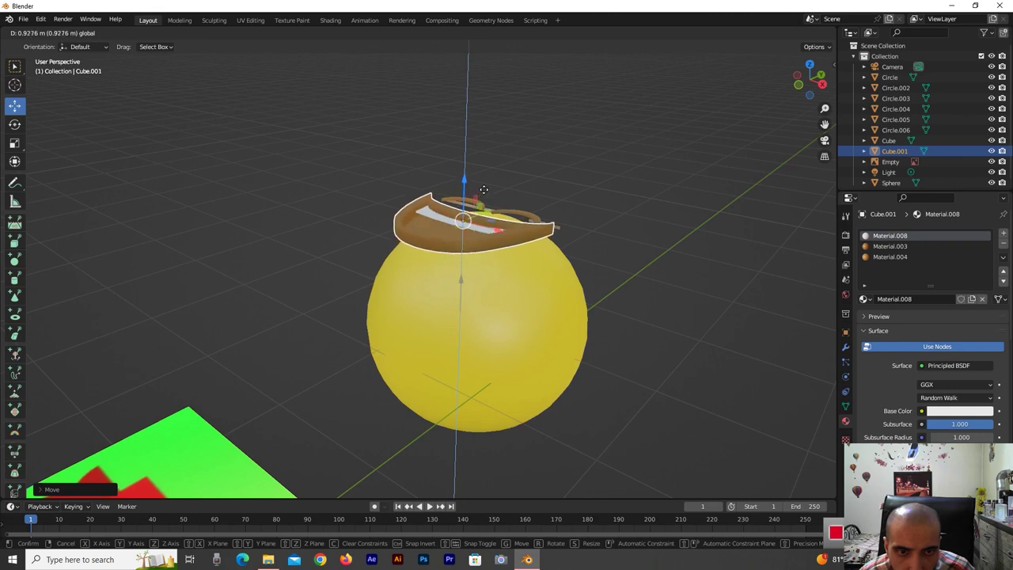
drag(479, 197, 490, 212)
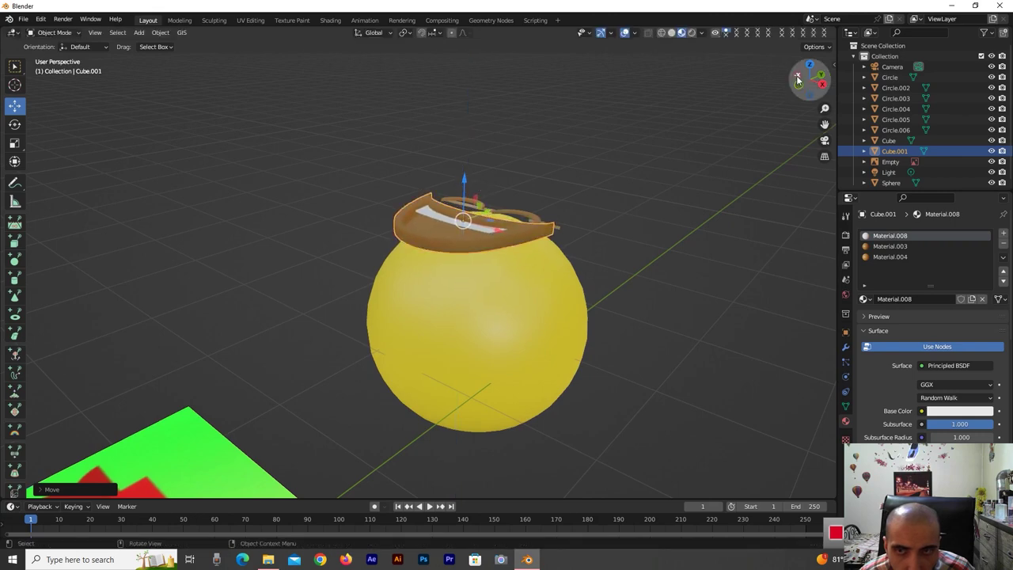
drag(798, 79, 791, 89)
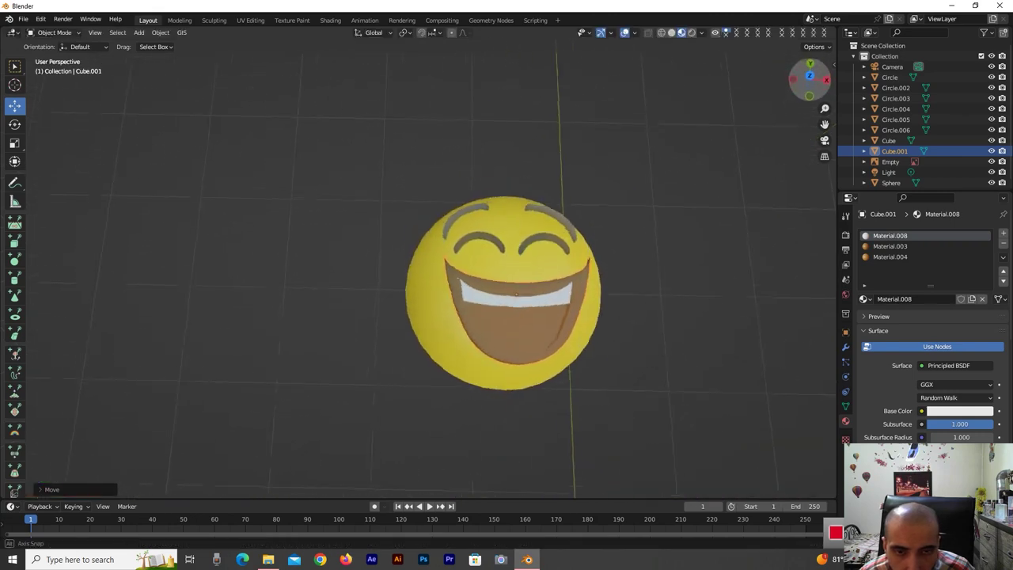
drag(792, 89, 741, 133)
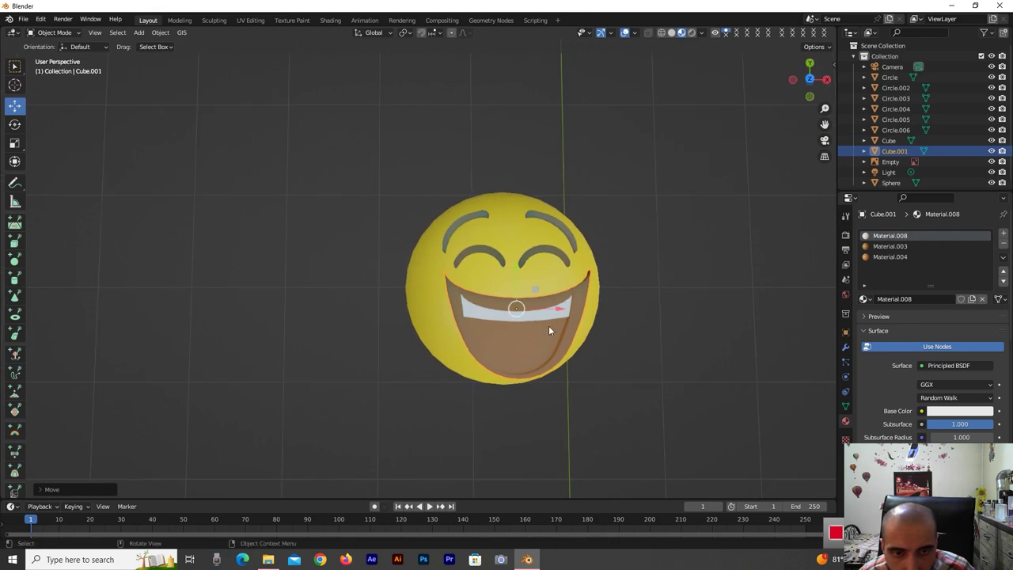
mouse_move(561, 316)
mouse_down()
mouse_move(550, 310)
mouse_move(571, 316)
mouse_up()
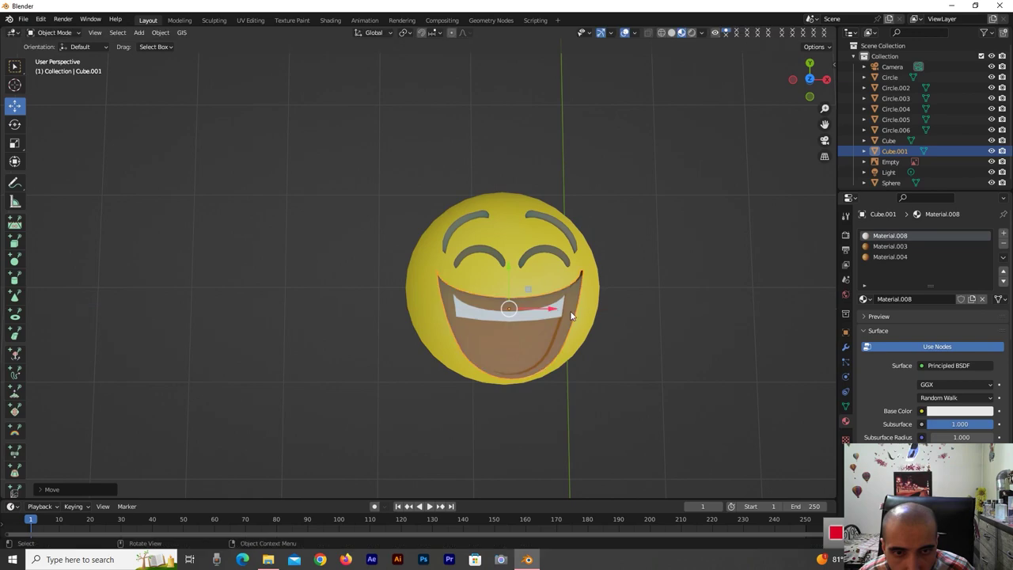
middle_drag(502, 303, 522, 281)
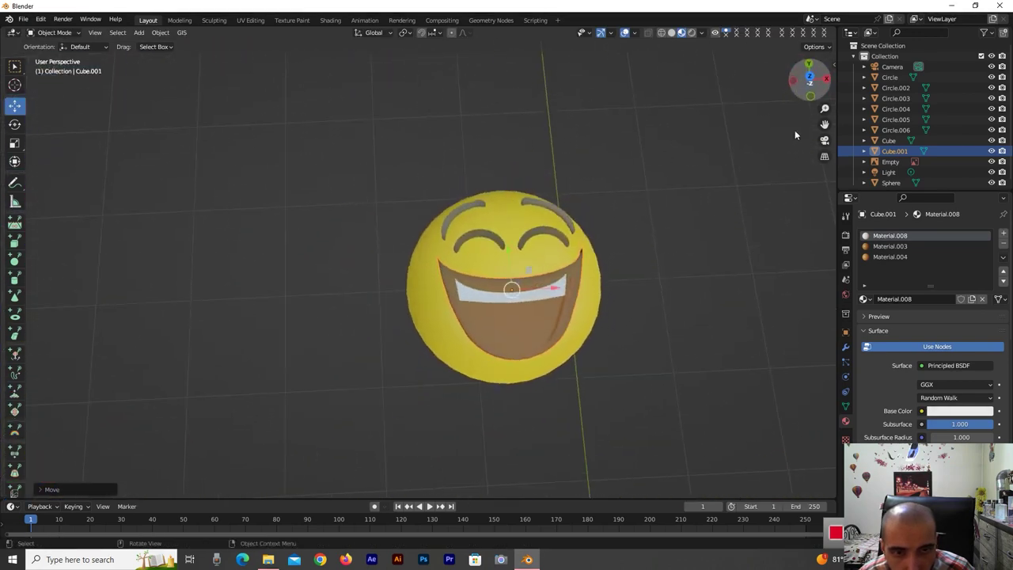
Shrink the mouth again, then nudge it lower and centre it below the closed eyes
key(s)
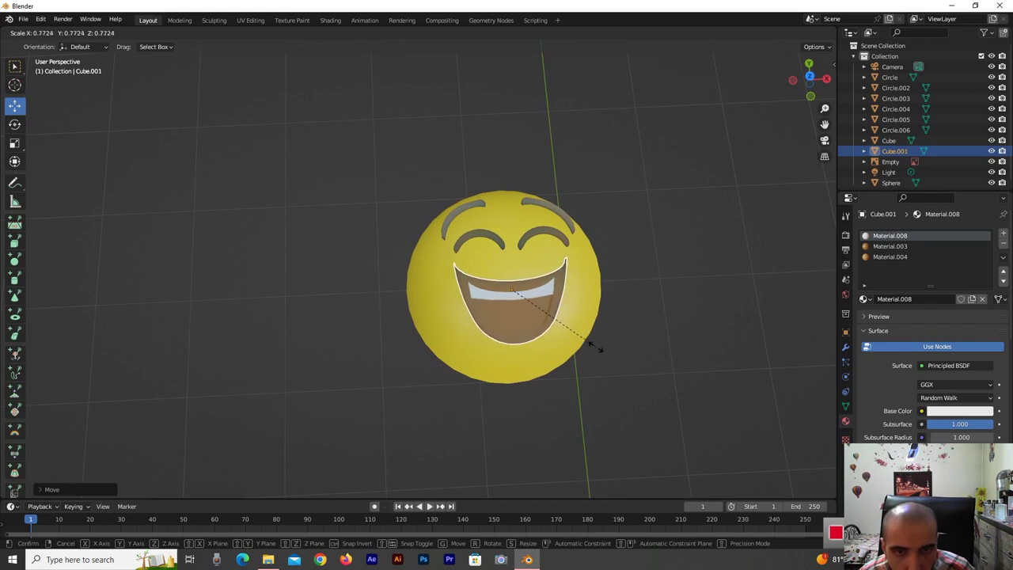
click(595, 345)
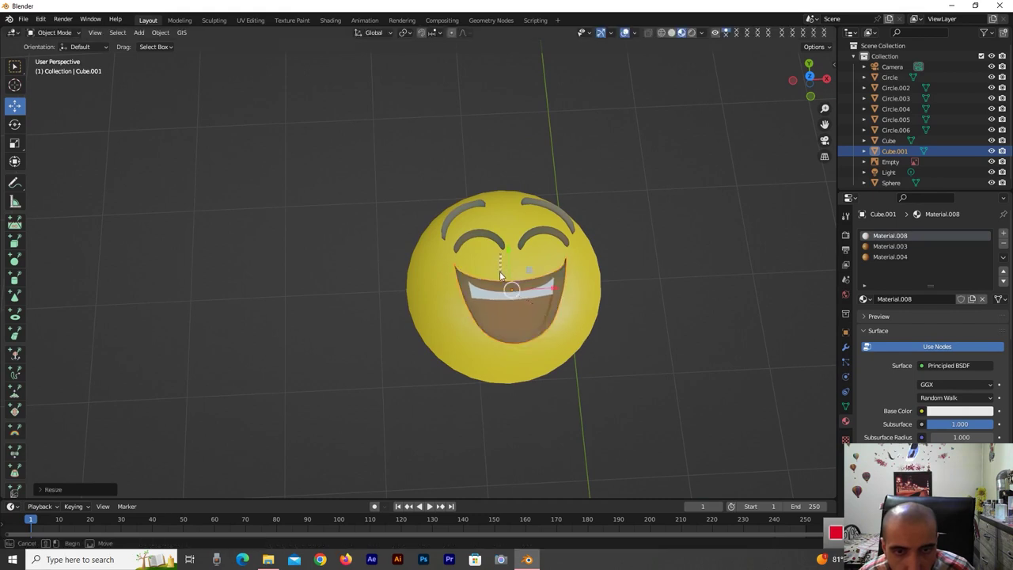
click(510, 270)
click(510, 270)
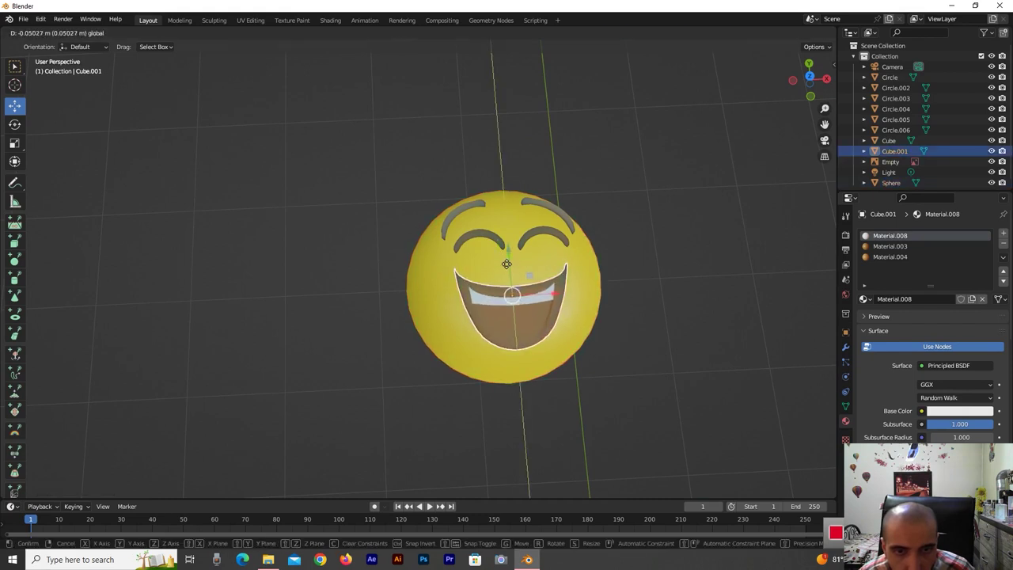
drag(511, 262, 535, 293)
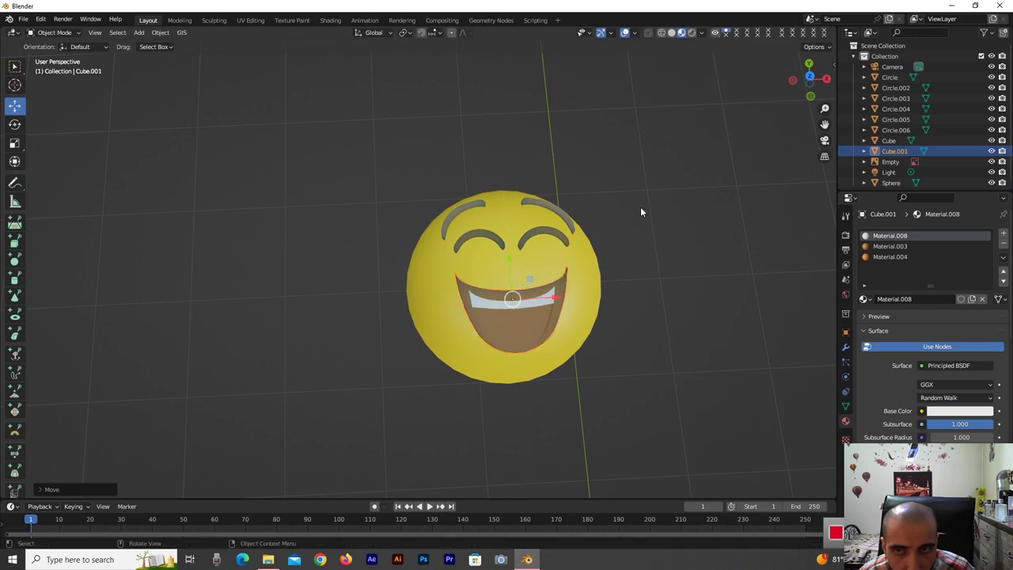
click(810, 76)
drag(538, 321, 535, 317)
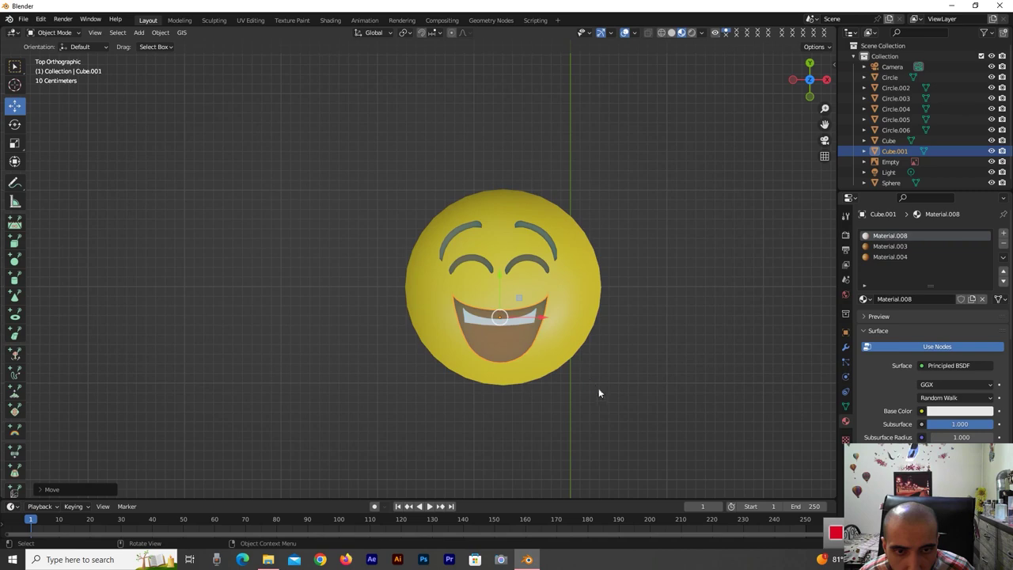
click(598, 410)
mouse_move(806, 97)
mouse_down()
mouse_move(808, 76)
mouse_move(729, 133)
mouse_up()
Zoom out and select both cyan teardrops, left one first, then the right
scroll(709, 173, down, 3)
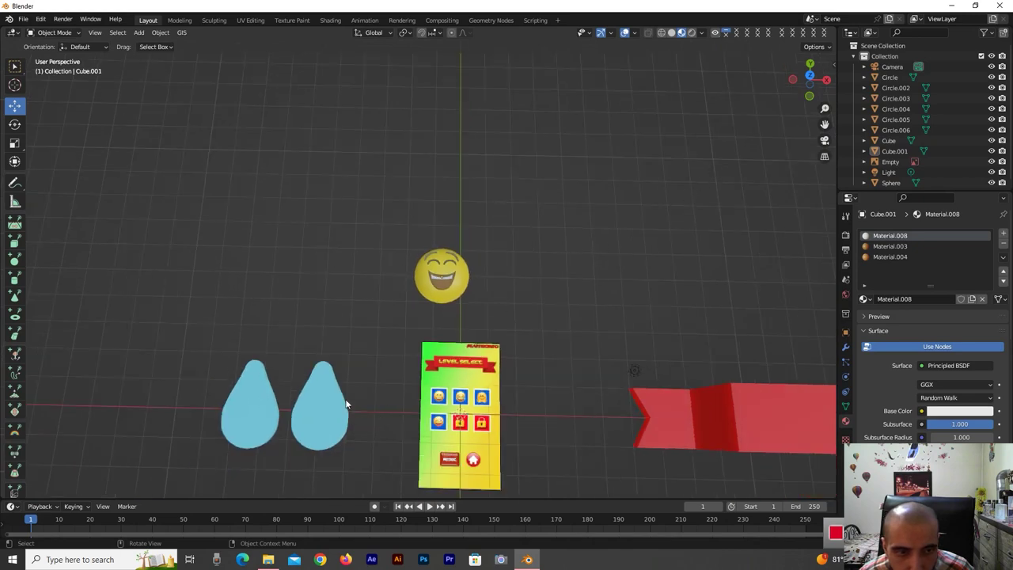
click(346, 405)
shift+click(267, 408)
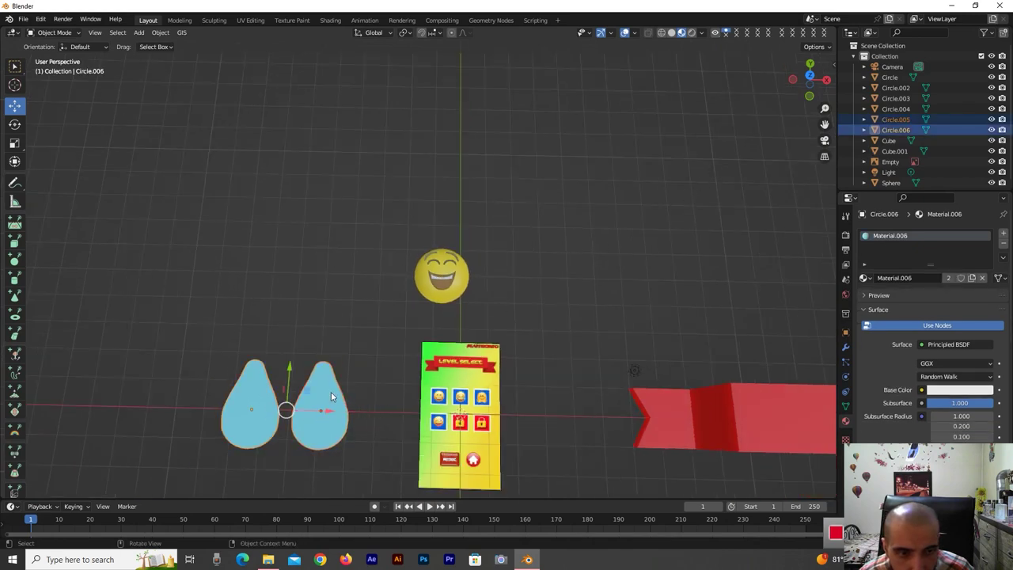
Select only the right teardrop and move it along X beside the emoji
scroll(322, 422, up, 2)
scroll(312, 425, down, 1)
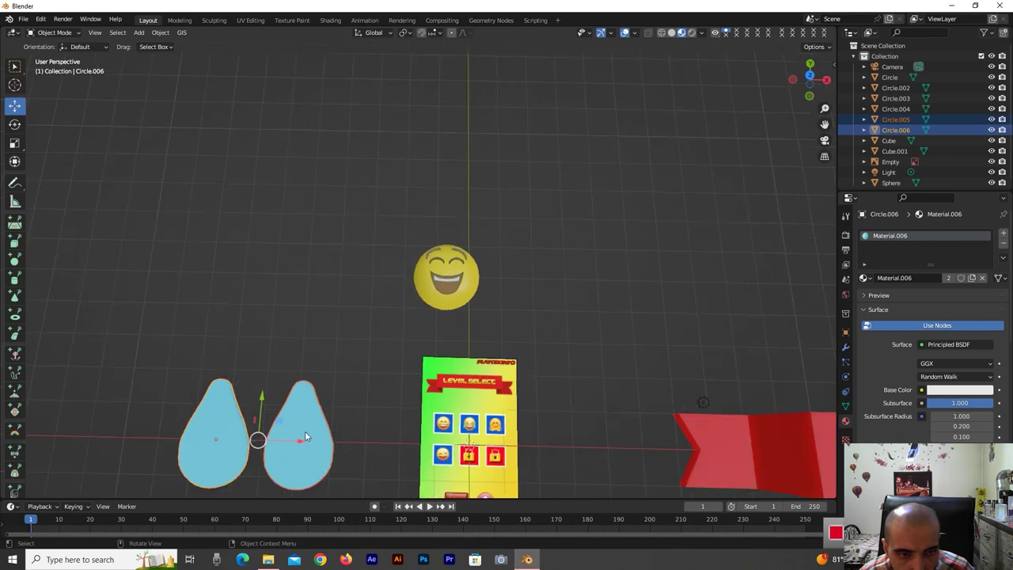
click(288, 443)
drag(302, 408, 313, 284)
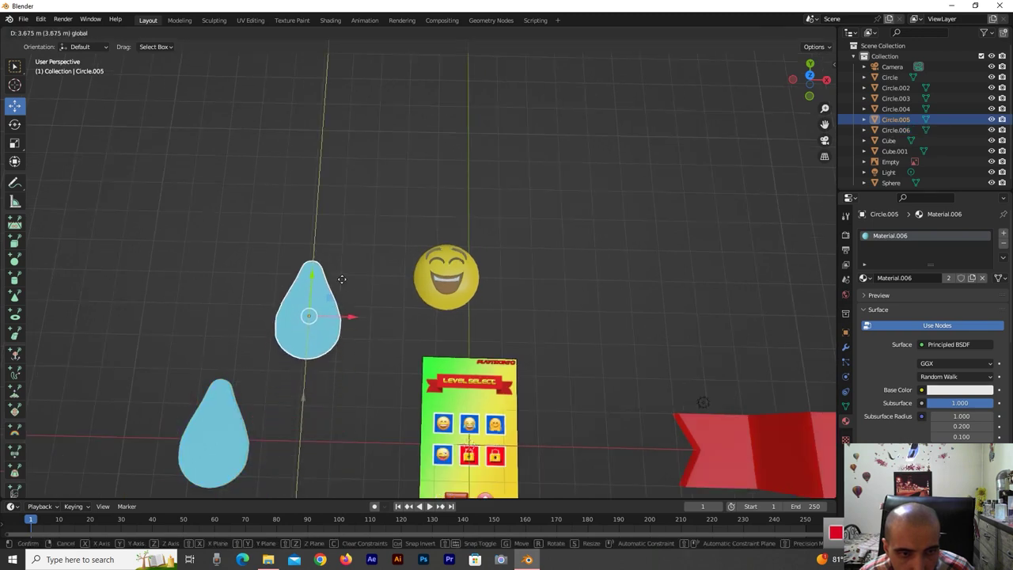
key(g)
key(x)
click(534, 319)
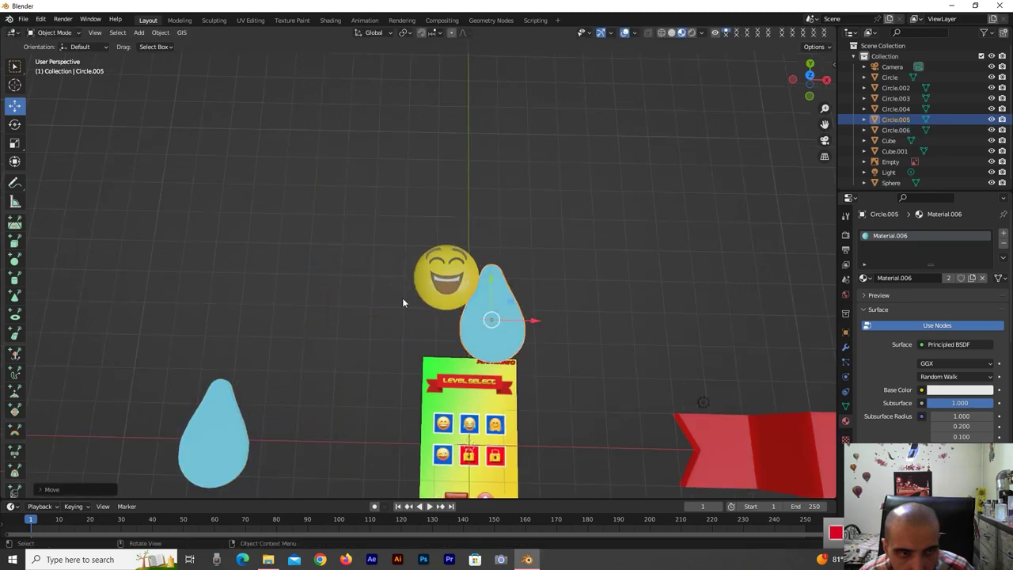
Tilt the teardrop about 40° and shrink it to roughly 0.238 scale
click(15, 124)
drag(483, 340, 492, 347)
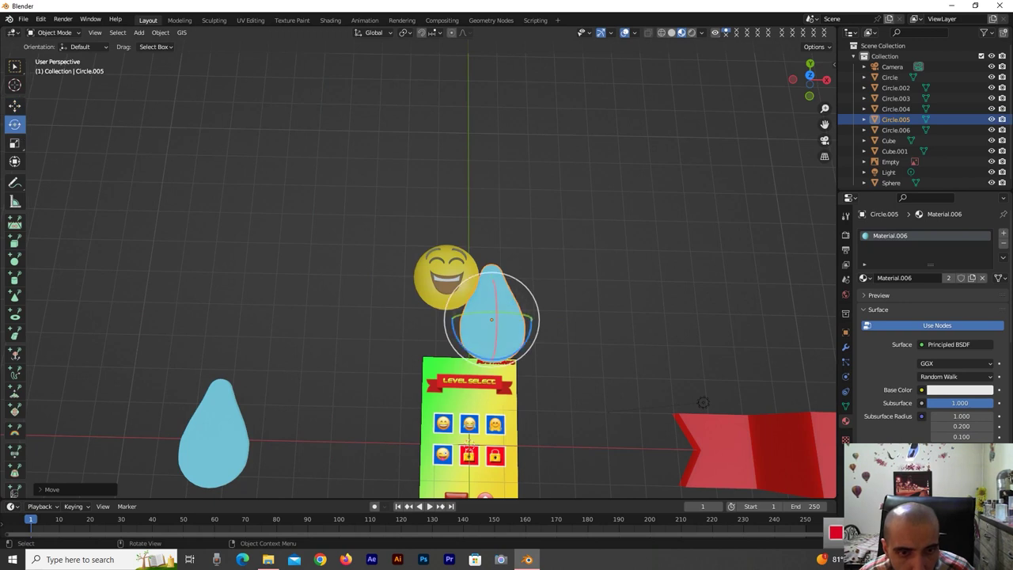
drag(492, 346, 492, 345)
key(s)
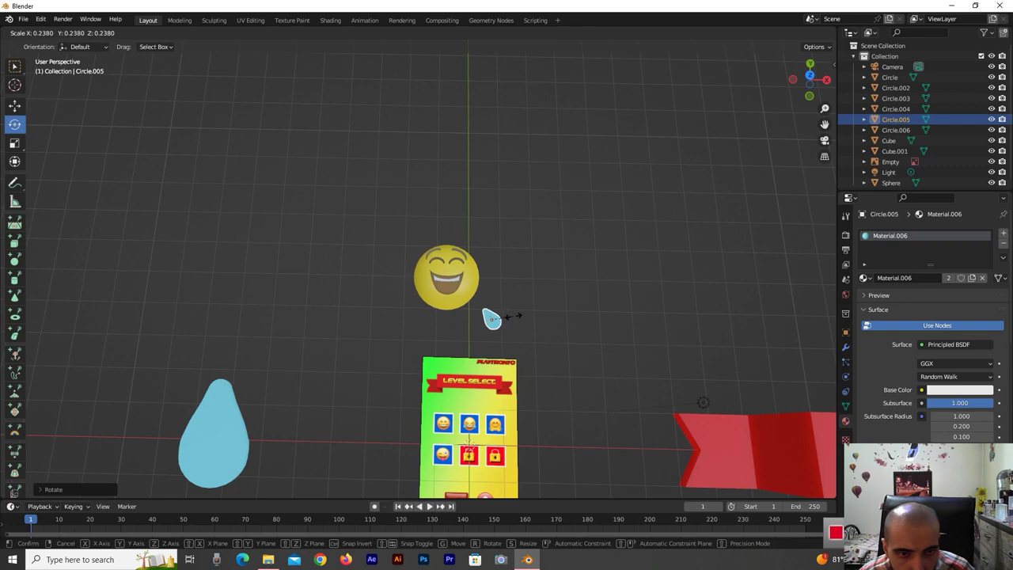
click(514, 316)
Raise the small tear along the vertical axis against the emoji's right cheek
drag(809, 80, 800, 88)
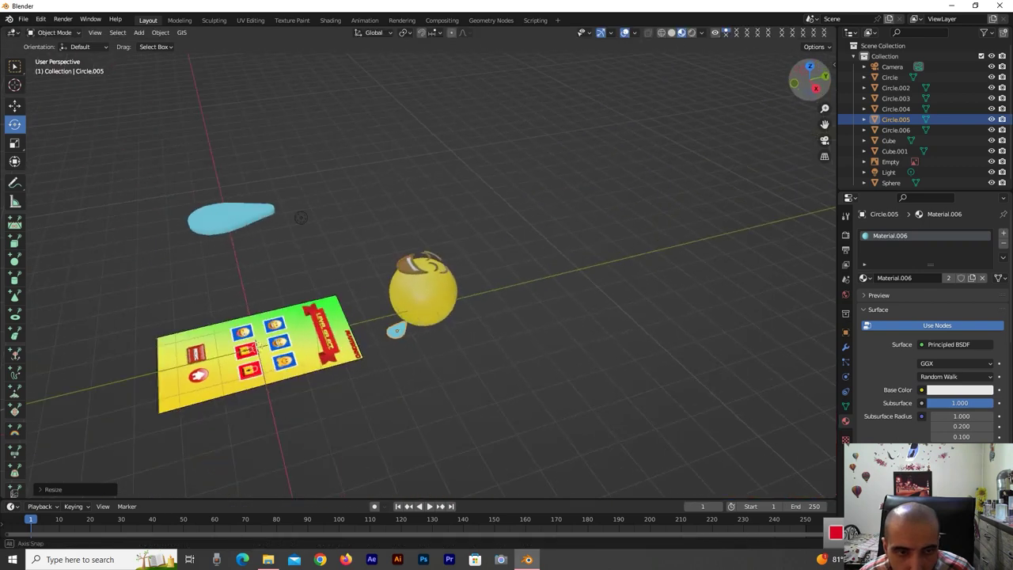
click(14, 105)
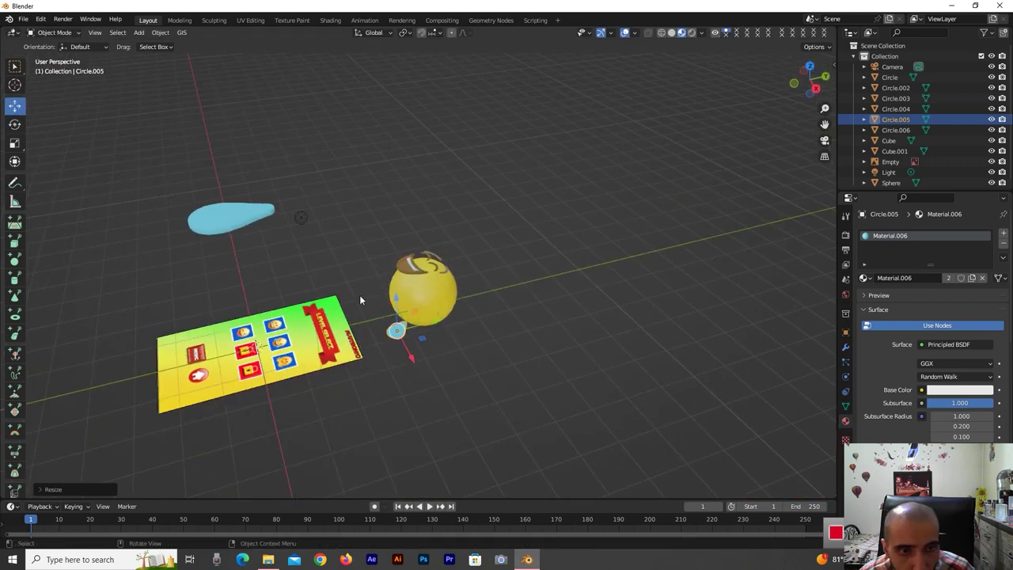
drag(396, 319, 394, 276)
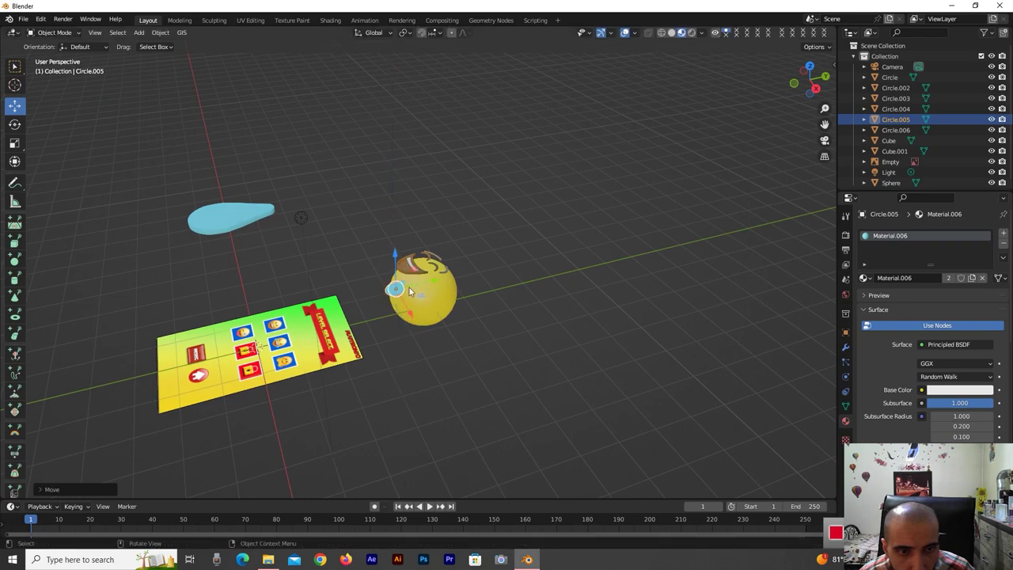
click(809, 59)
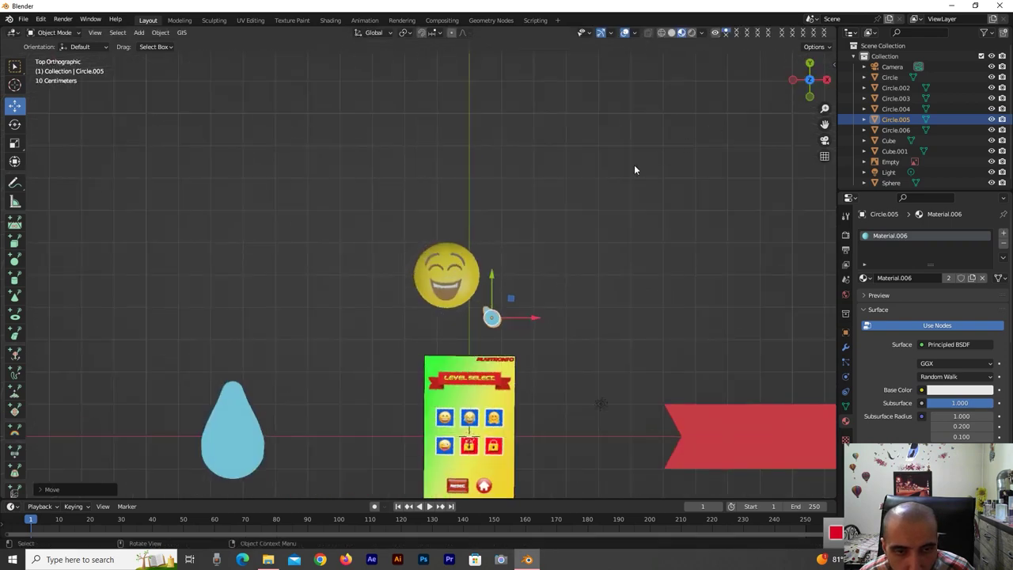
Position the tear on the emoji's right cheek and duplicate it in place as Circle.001
key(g)
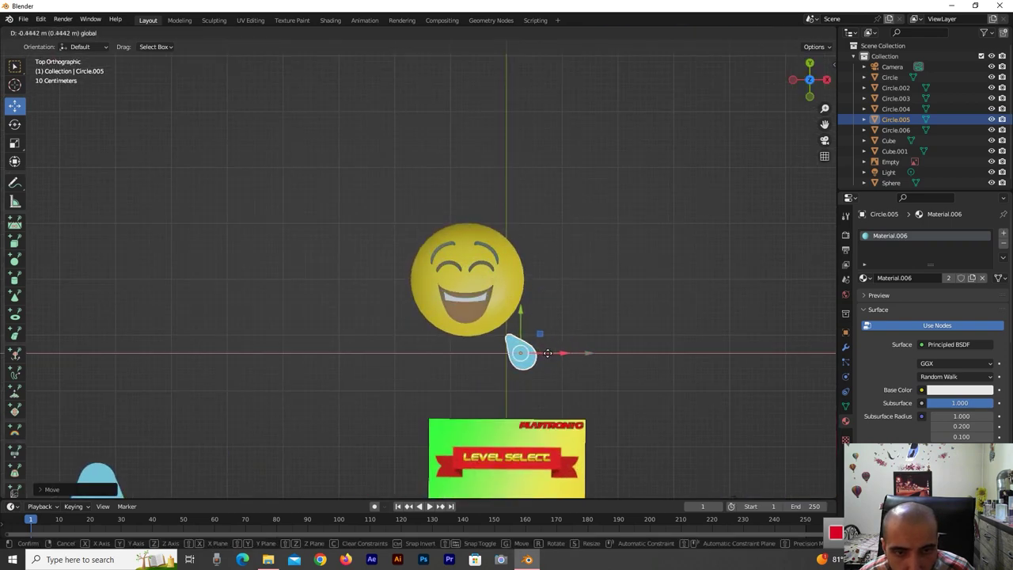
key(x)
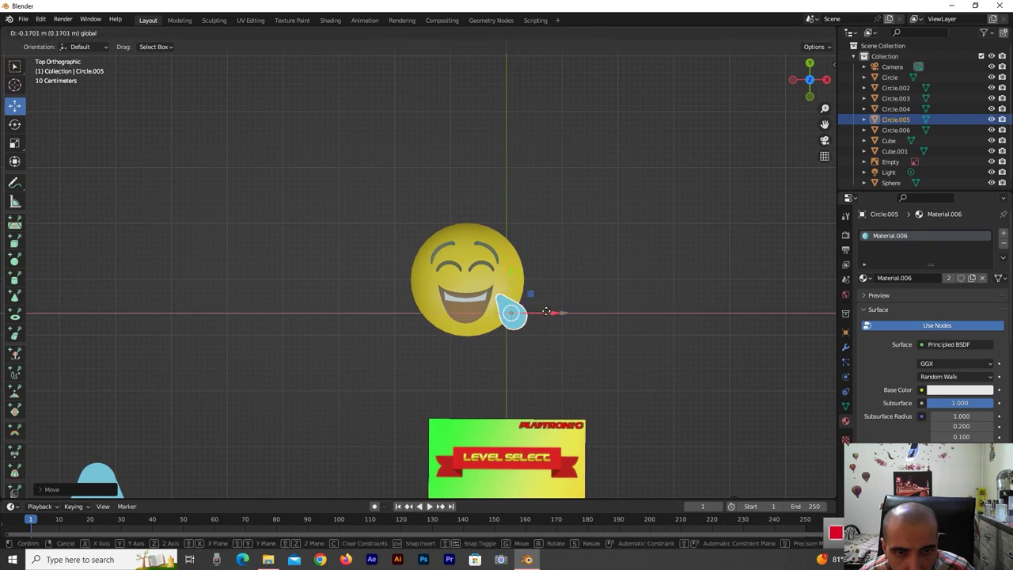
click(542, 319)
scroll(542, 319, down, 1)
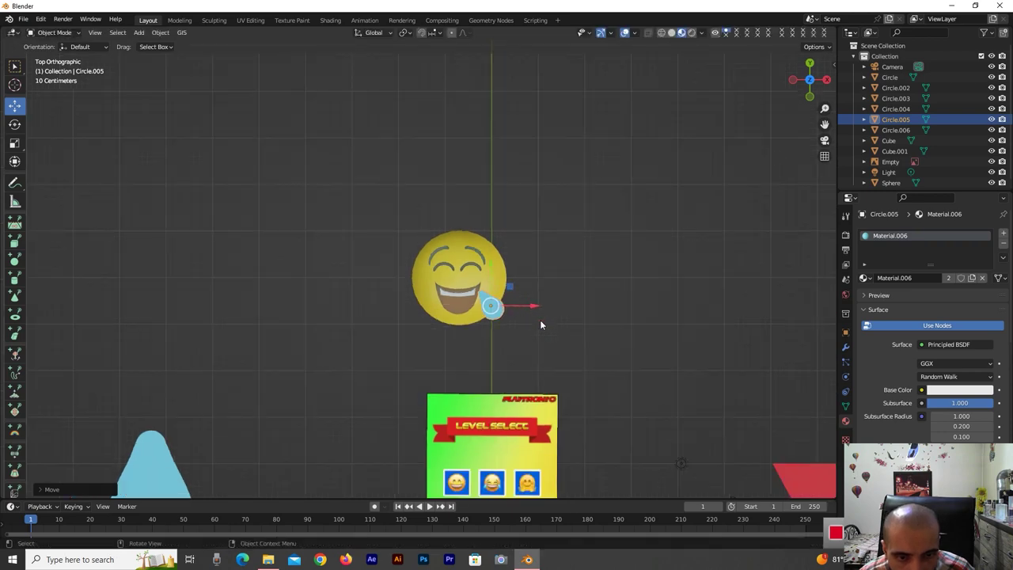
scroll(522, 308, up, 1)
key(y)
click(538, 306)
drag(541, 307, 528, 326)
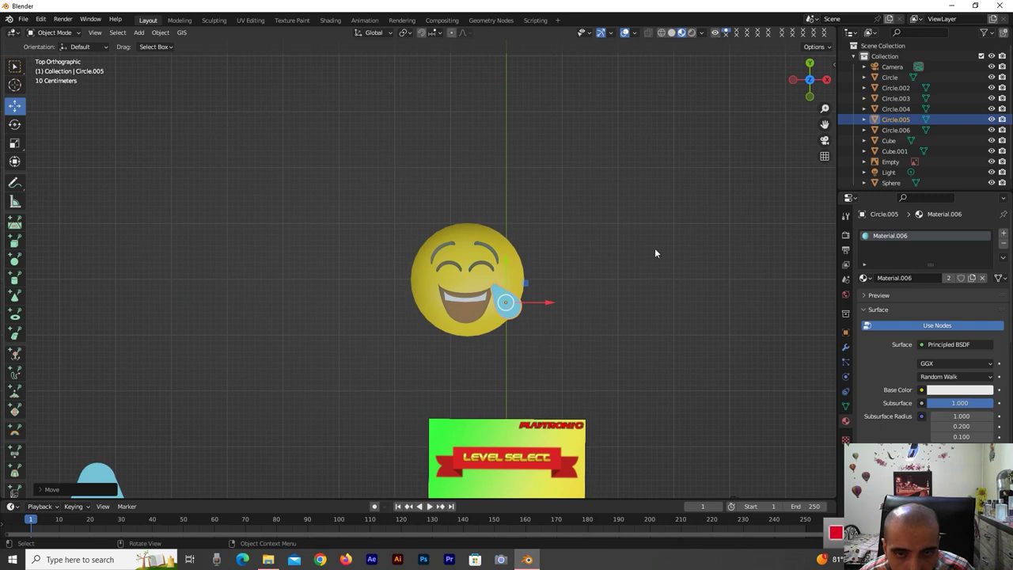
key(shift+d)
right_click(565, 316)
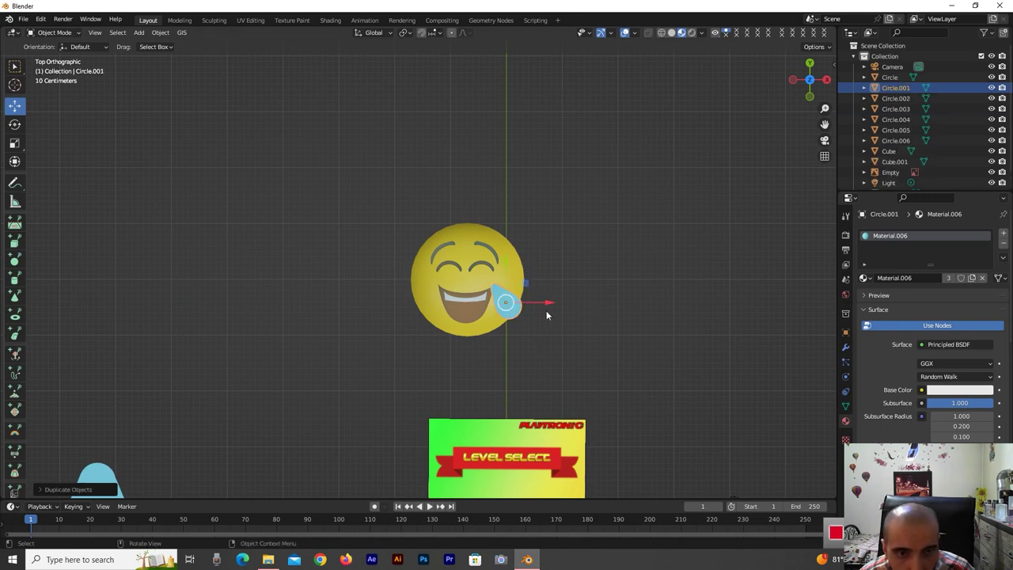
Move the copied tear to the left cheek, mirror it on global X, and fine-tune its position
drag(544, 306, 456, 306)
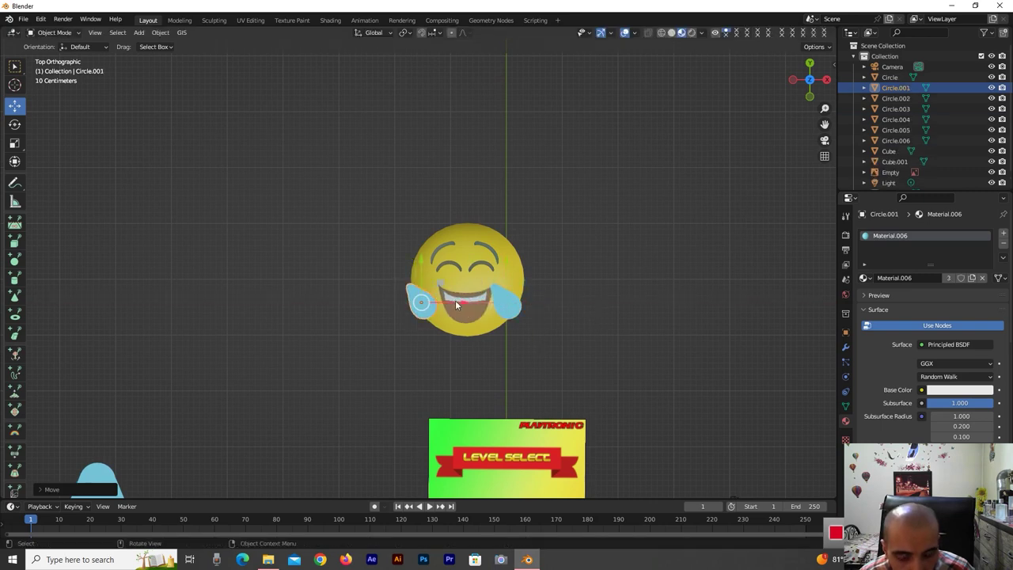
right_click(421, 302)
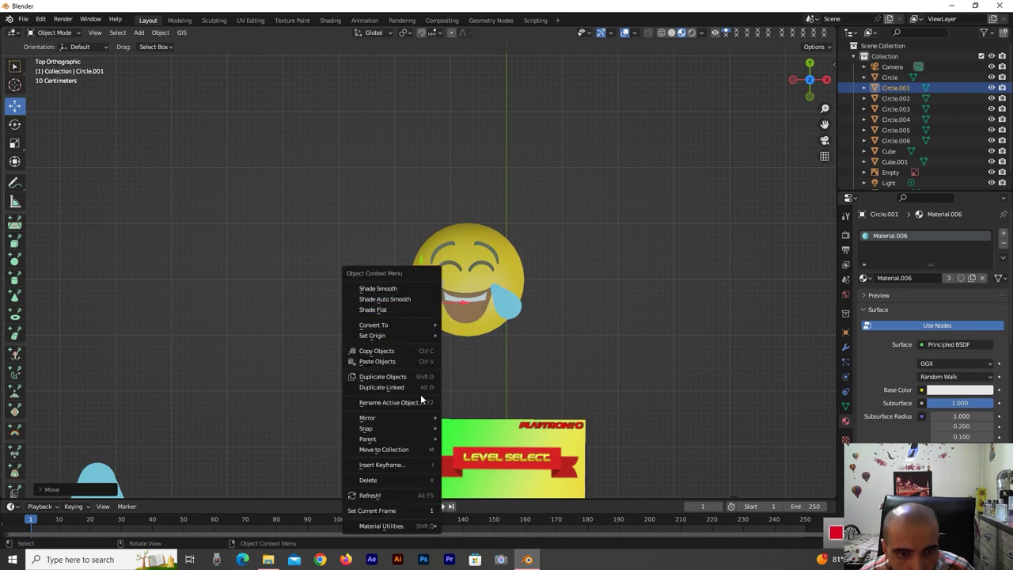
mouse_move(380, 418)
click(464, 434)
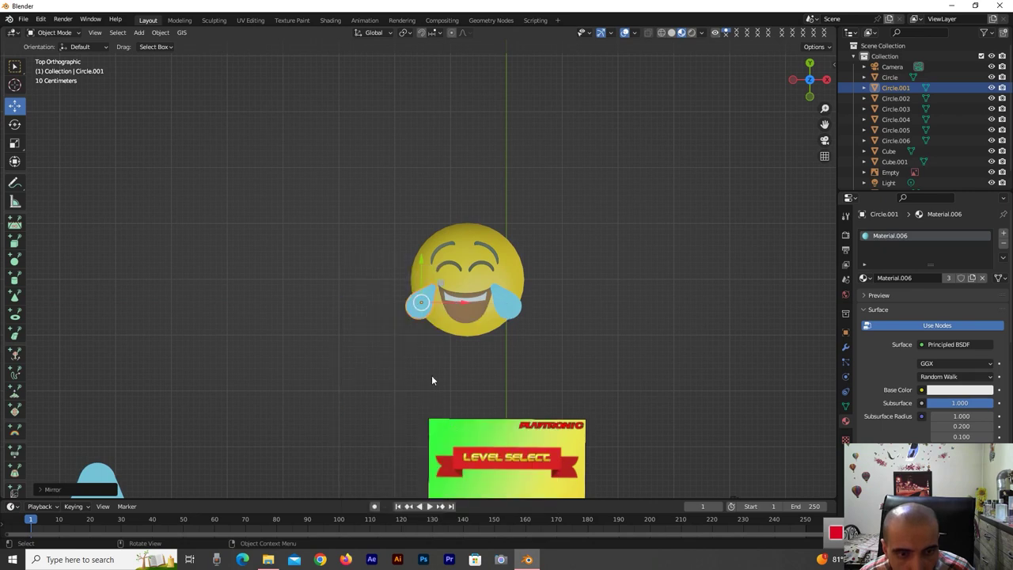
drag(450, 309, 463, 310)
drag(463, 306, 464, 301)
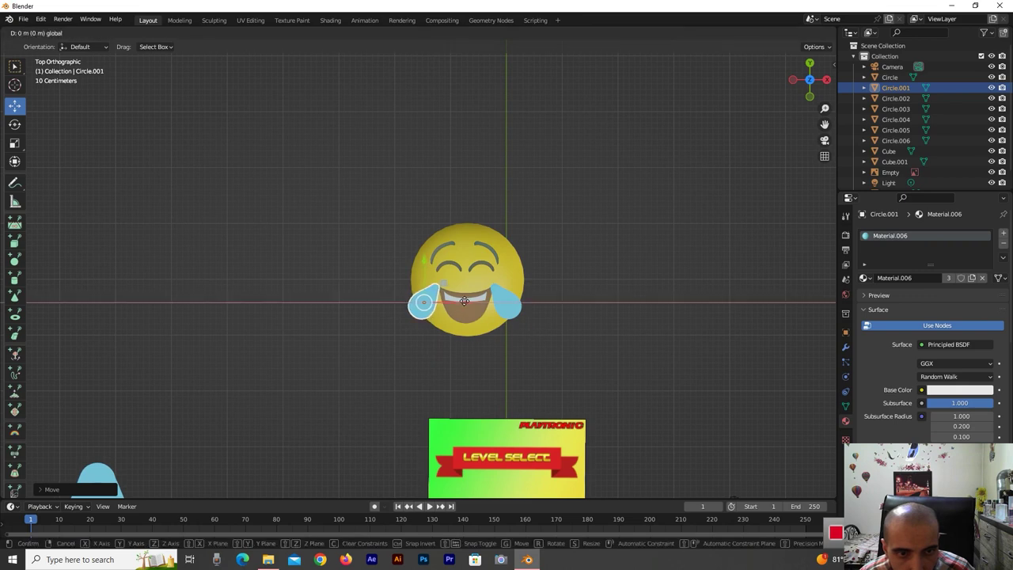
click(465, 301)
scroll(585, 292, down, 2)
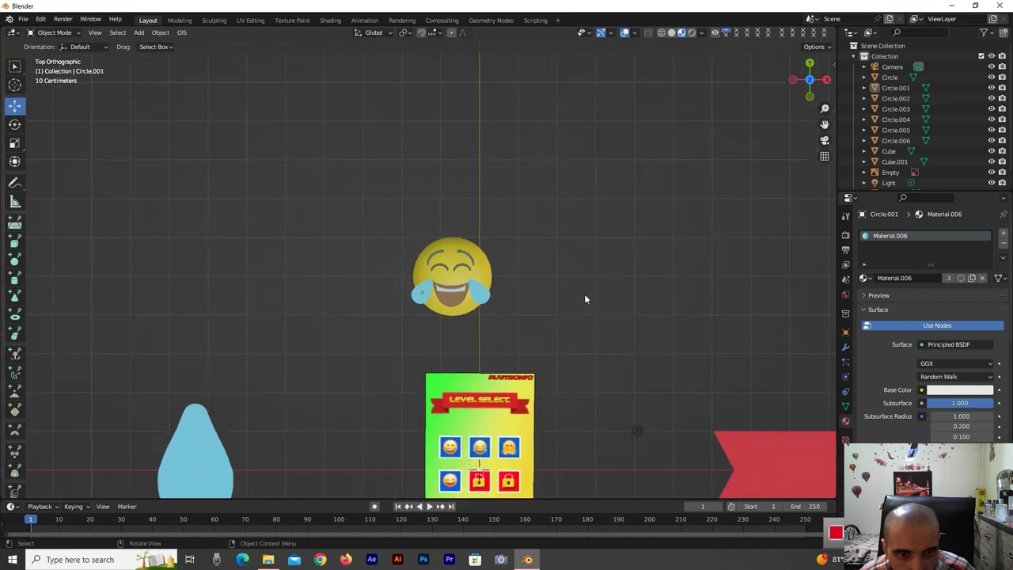
Select both tears and lower them together until they rest on the sphere's surface
scroll(580, 338, up, 5)
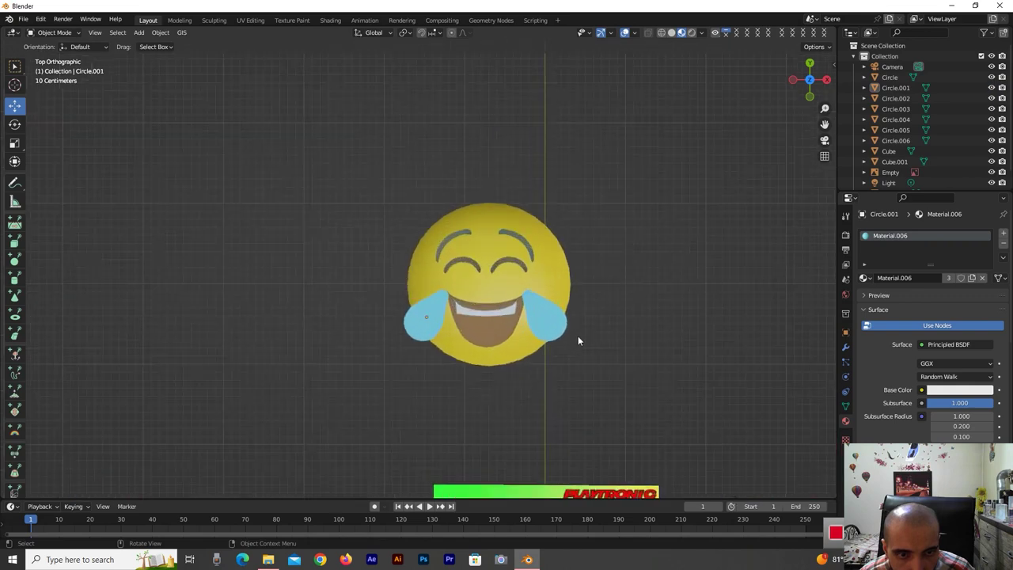
scroll(579, 348, down, 5)
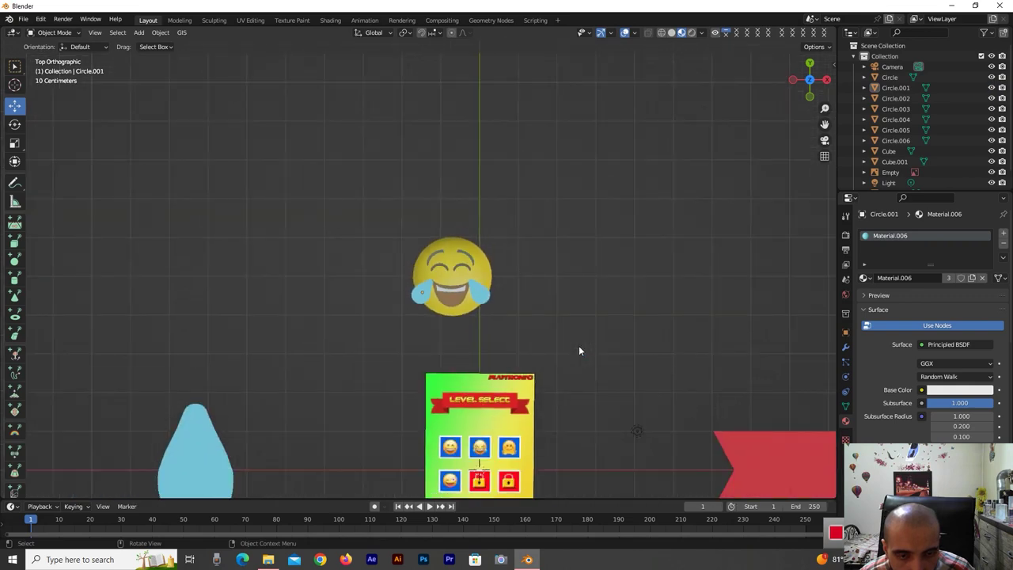
scroll(578, 348, up, 5)
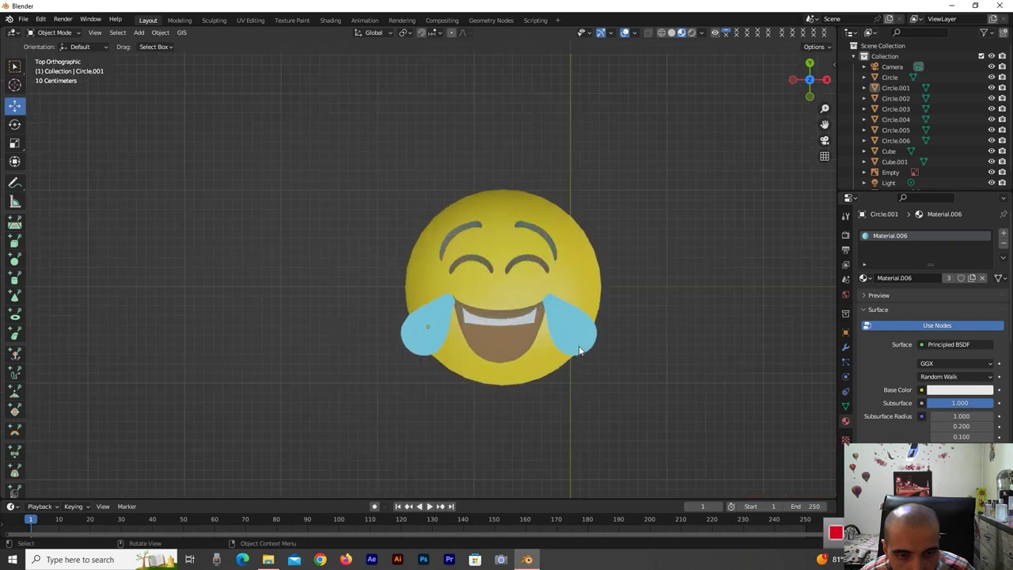
drag(810, 88, 677, 175)
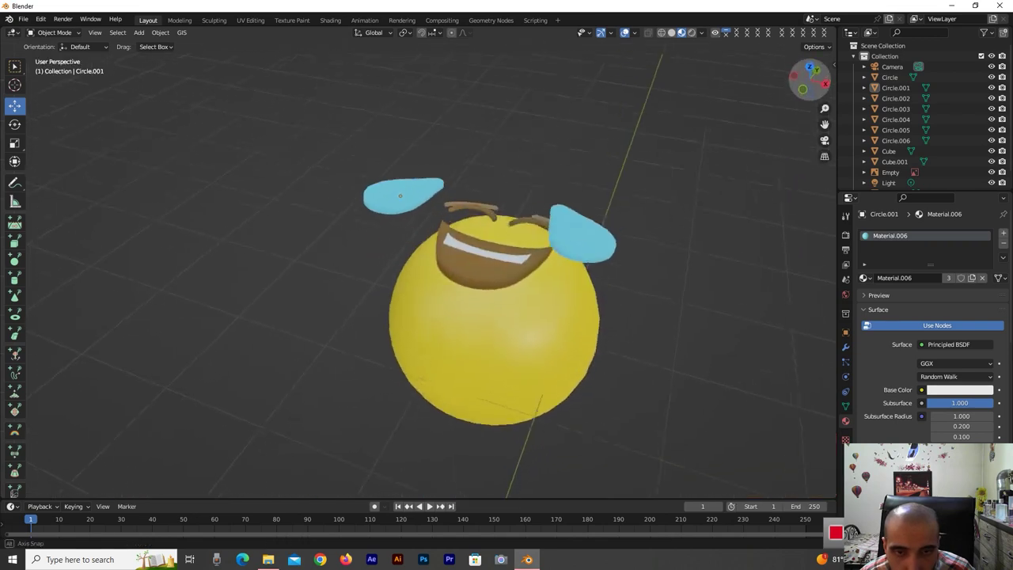
click(420, 191)
shift+click(574, 193)
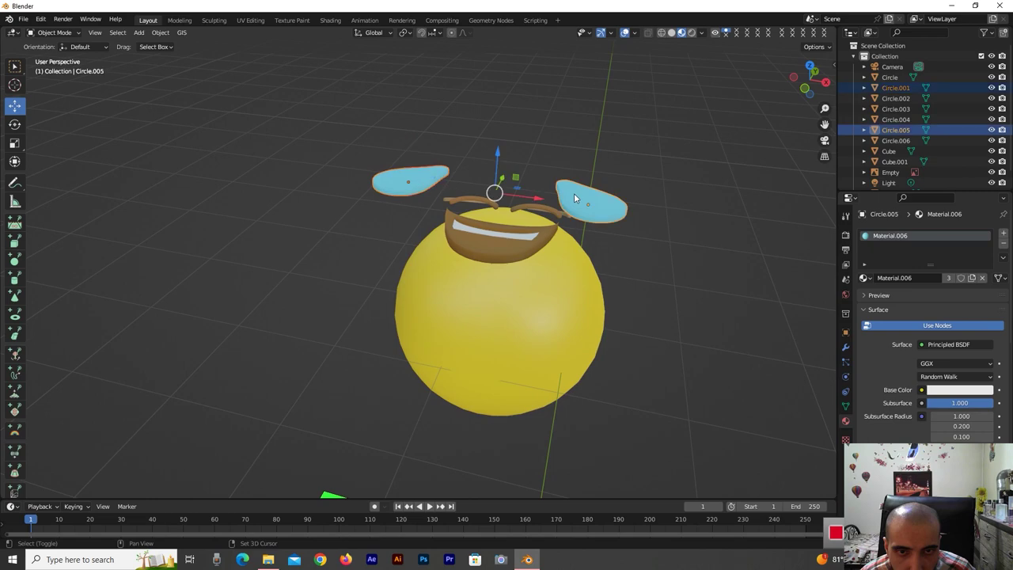
click(494, 165)
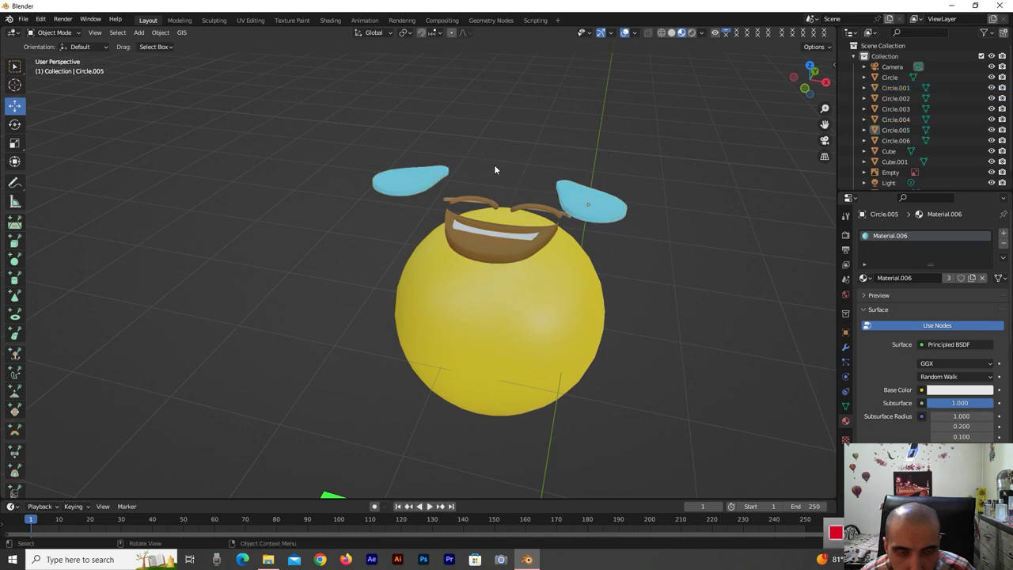
key(ctrl+z)
drag(498, 146, 495, 197)
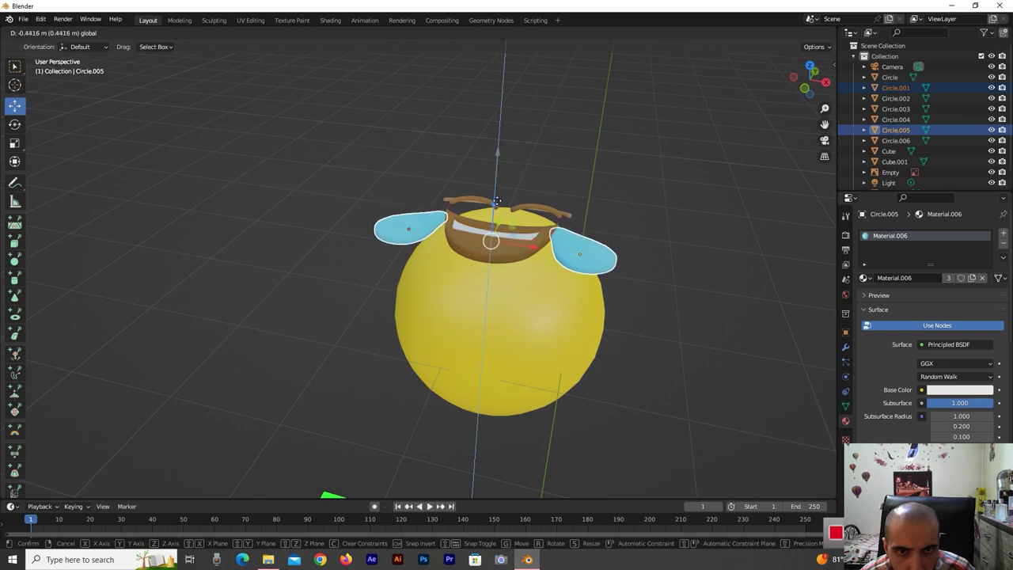
drag(495, 197, 498, 195)
click(809, 66)
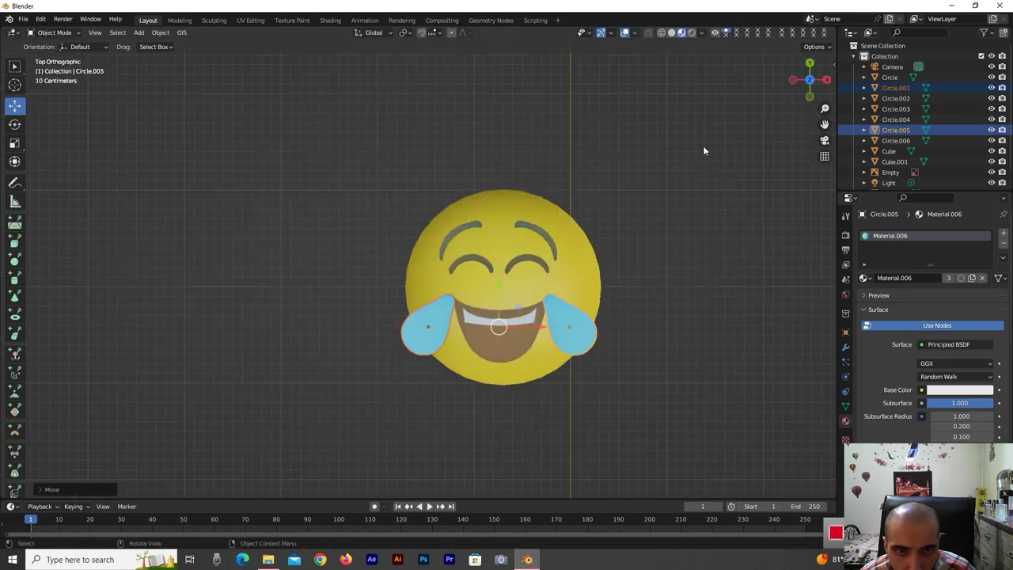
Box-select the sphere with all face pieces and rotate it about 90° to stand upright
click(677, 220)
scroll(678, 220, down, 2)
drag(809, 101, 744, 152)
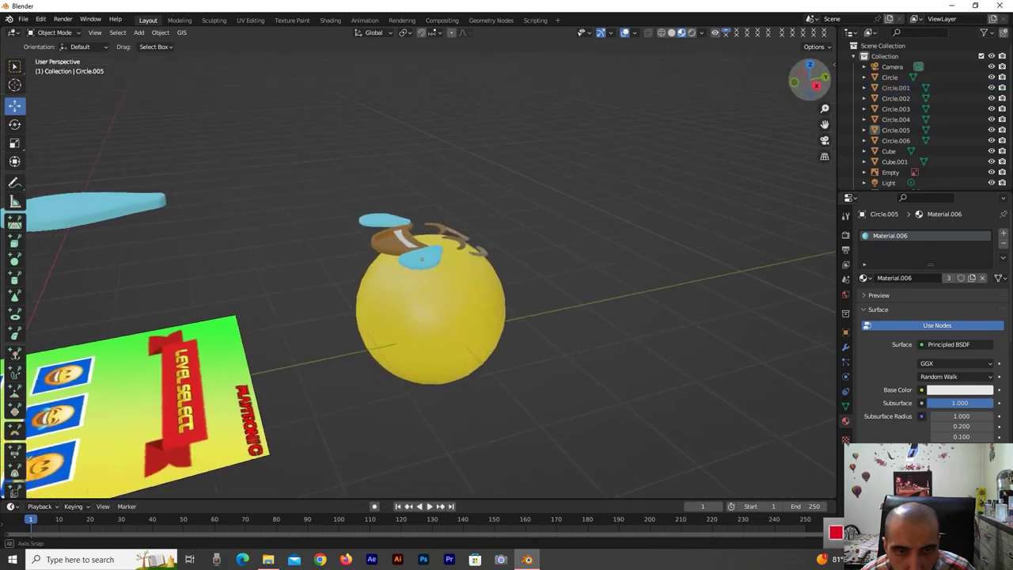
drag(554, 167, 311, 417)
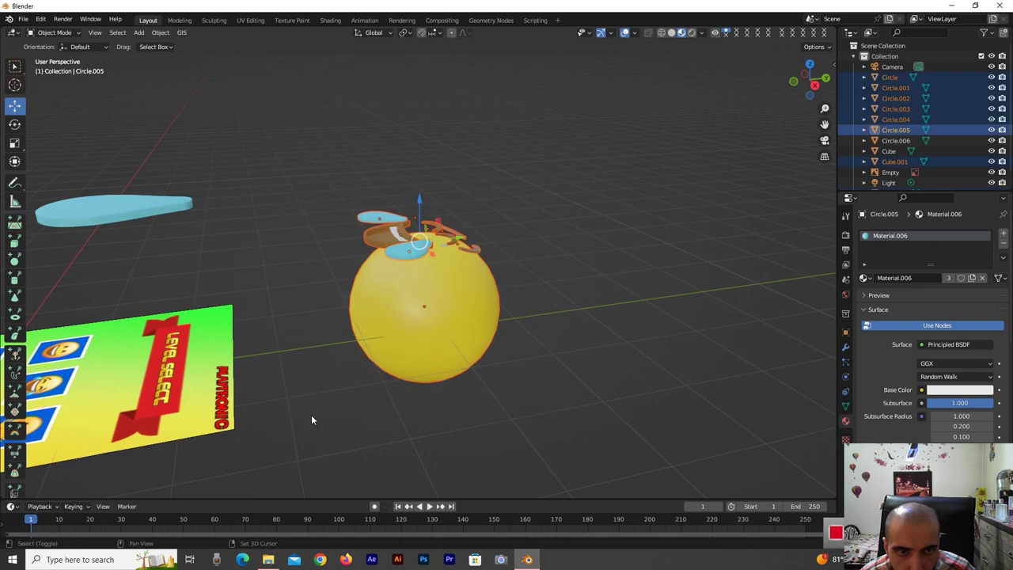
click(15, 124)
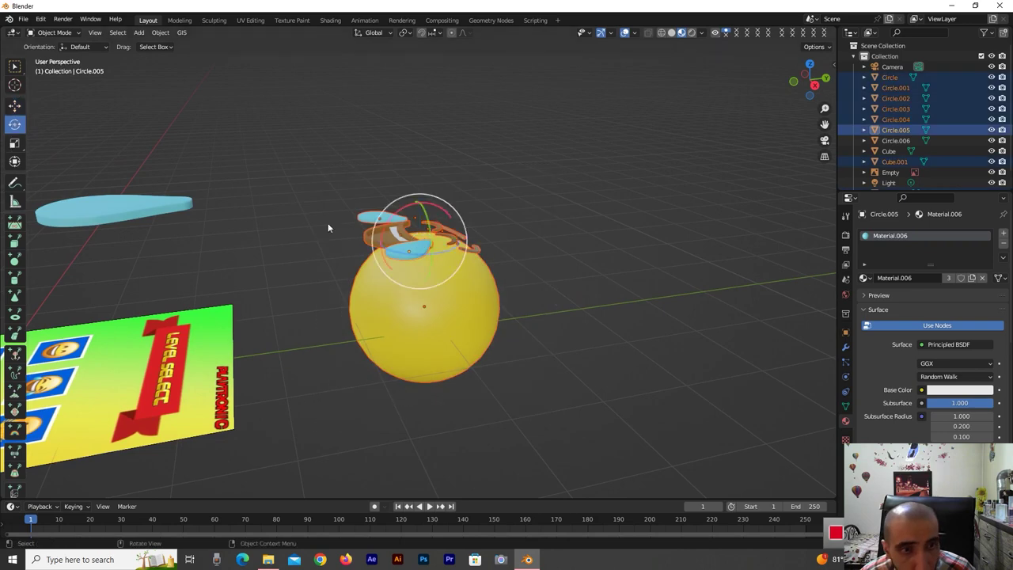
drag(400, 212, 394, 245)
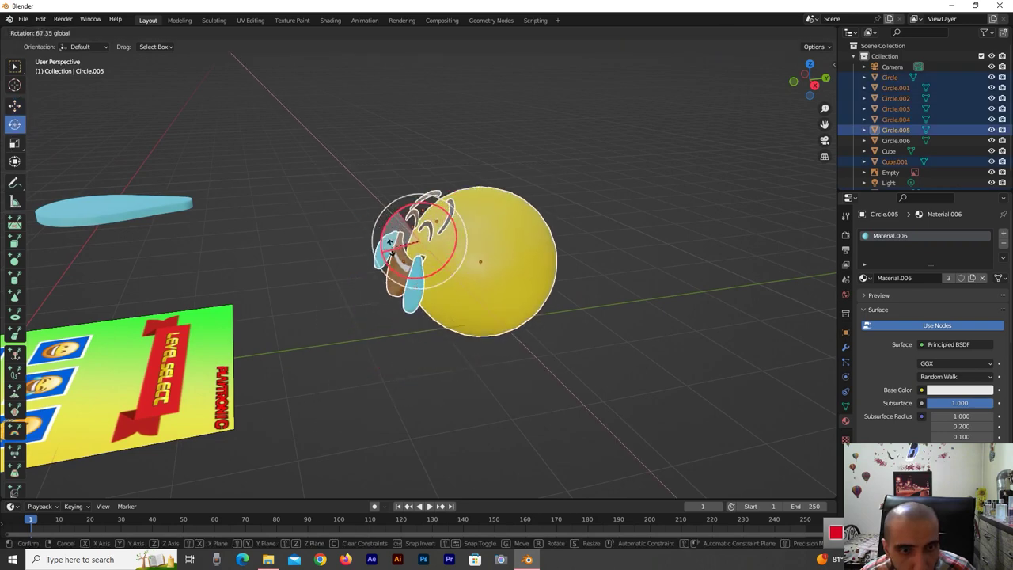
drag(394, 245, 403, 252)
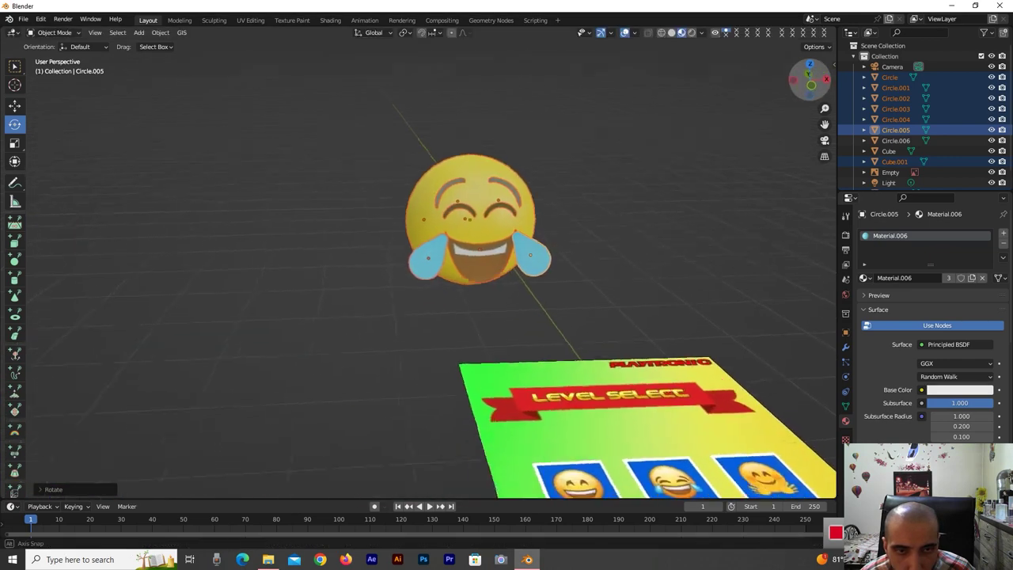
drag(795, 83, 713, 194)
click(712, 194)
scroll(695, 189, up, 2)
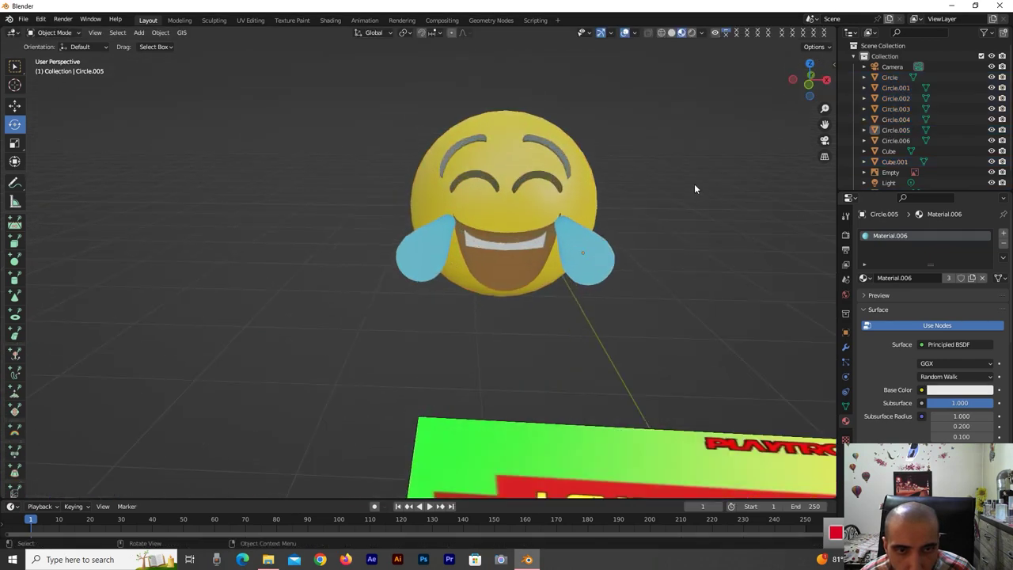
Raise both tears slightly and scale them a little smaller
scroll(694, 189, down, 1)
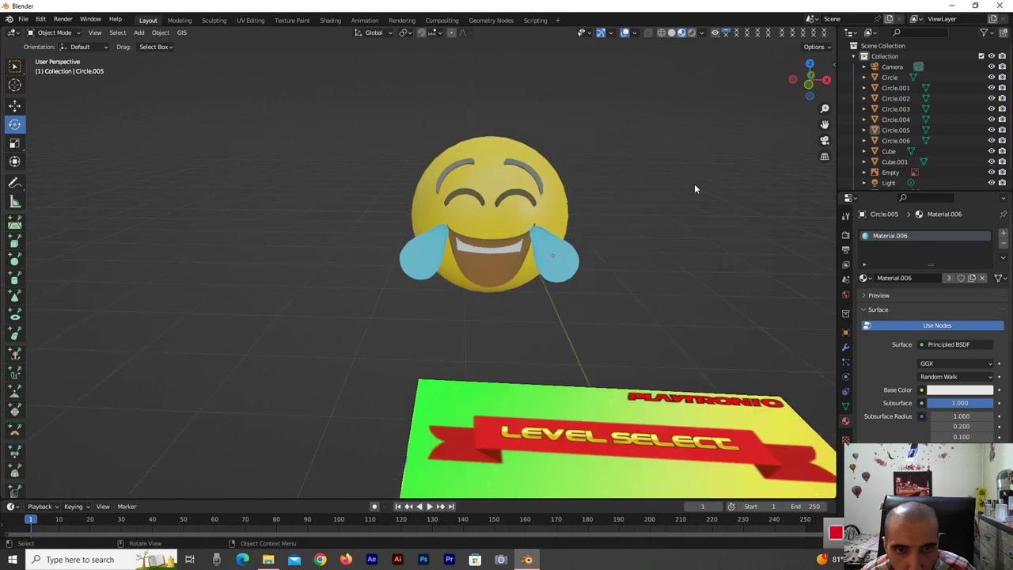
click(553, 263)
shift+click(420, 251)
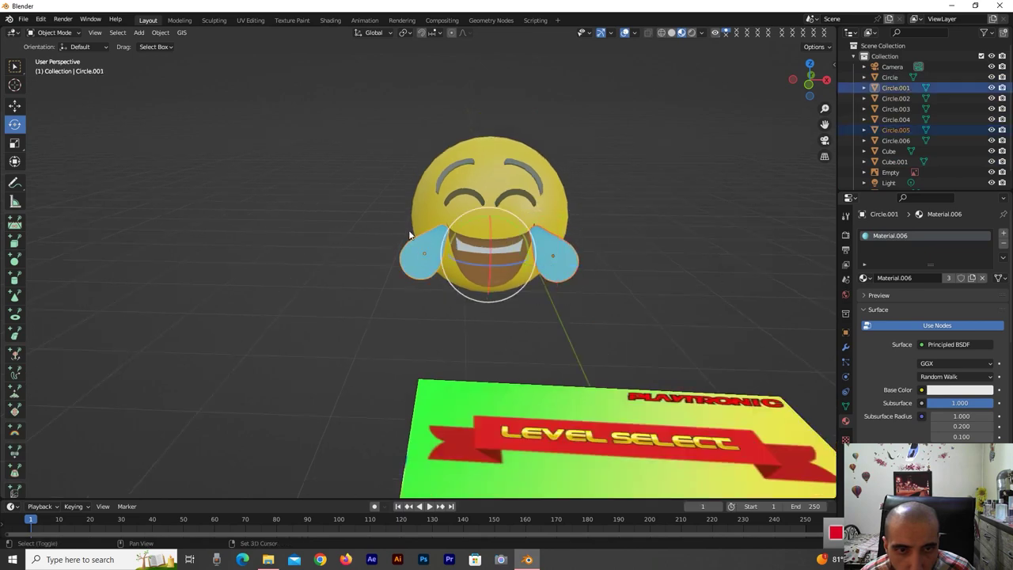
click(14, 105)
drag(486, 229, 489, 216)
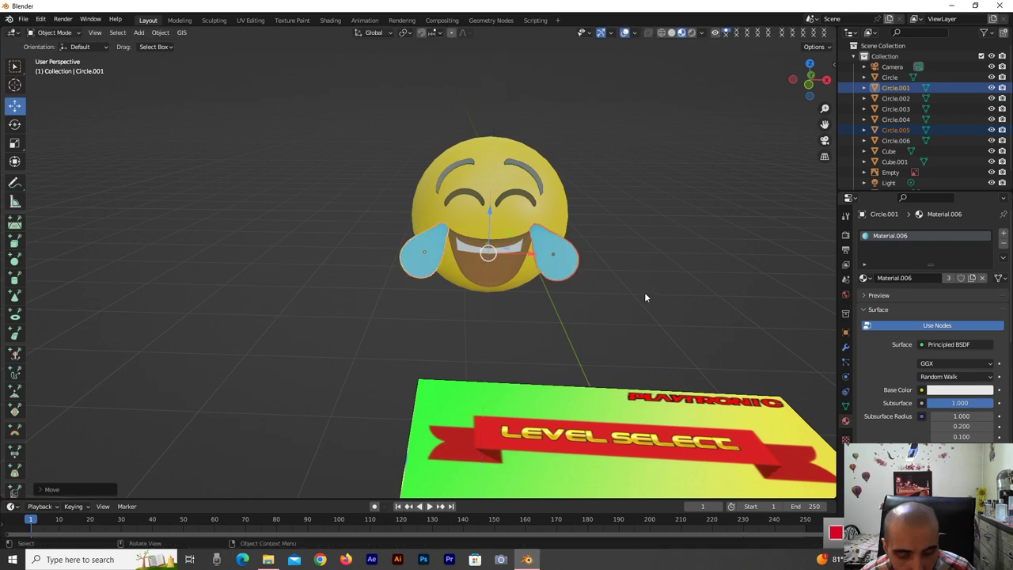
key(s)
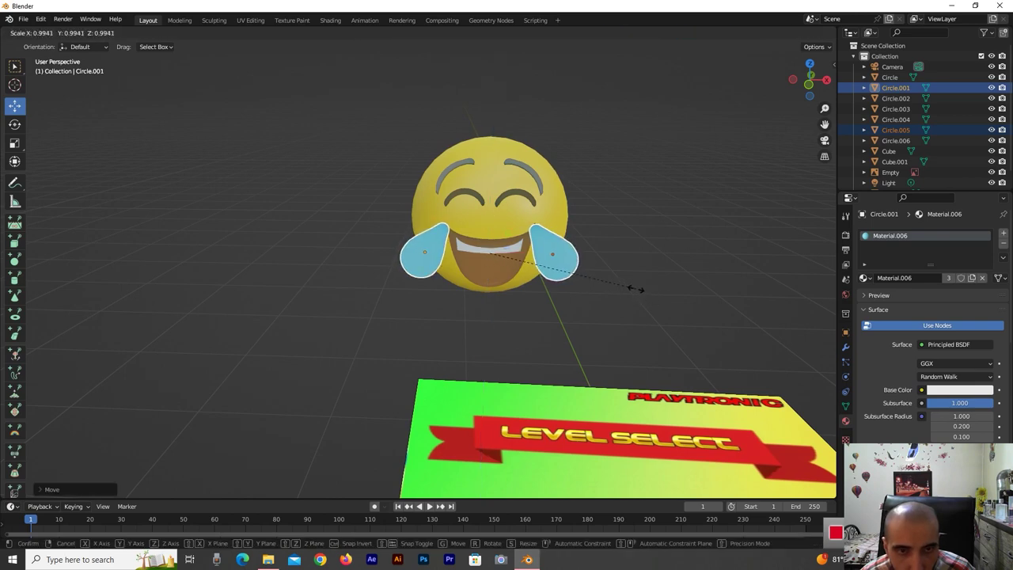
click(641, 290)
click(627, 310)
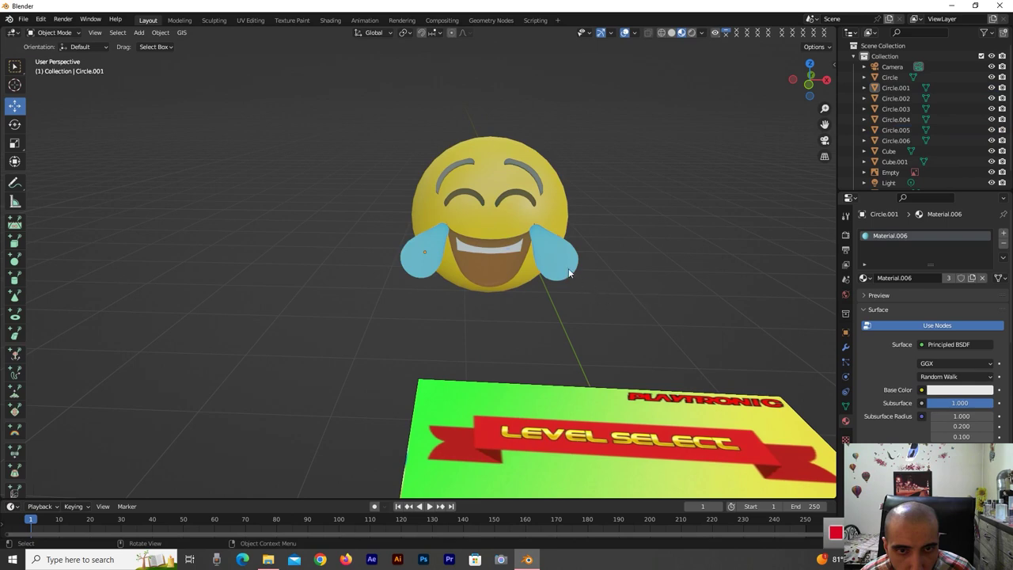
Nudge the right tear, then the left tear, upward along Z to hug the cheeks
click(552, 252)
click(554, 228)
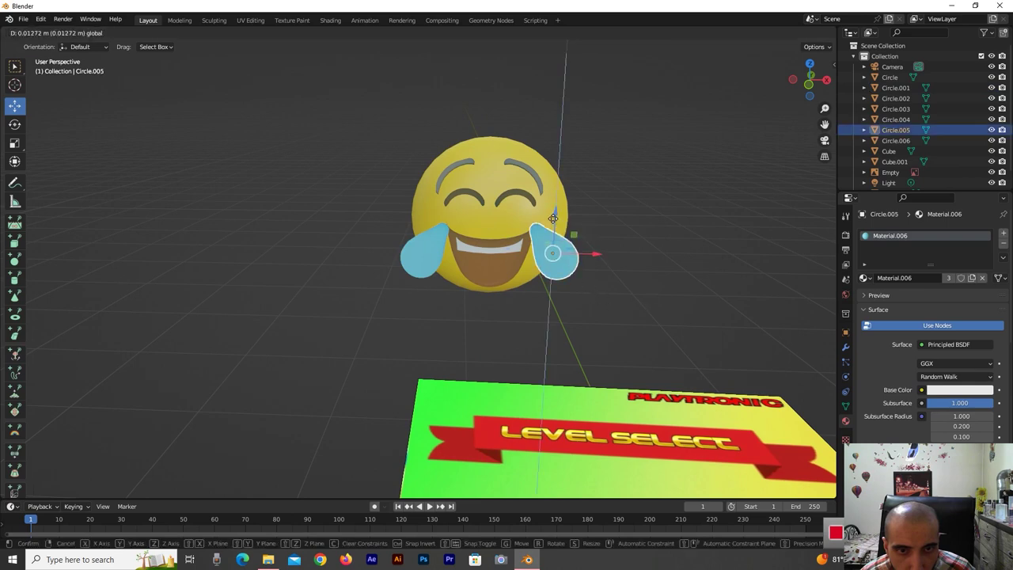
click(706, 306)
click(443, 254)
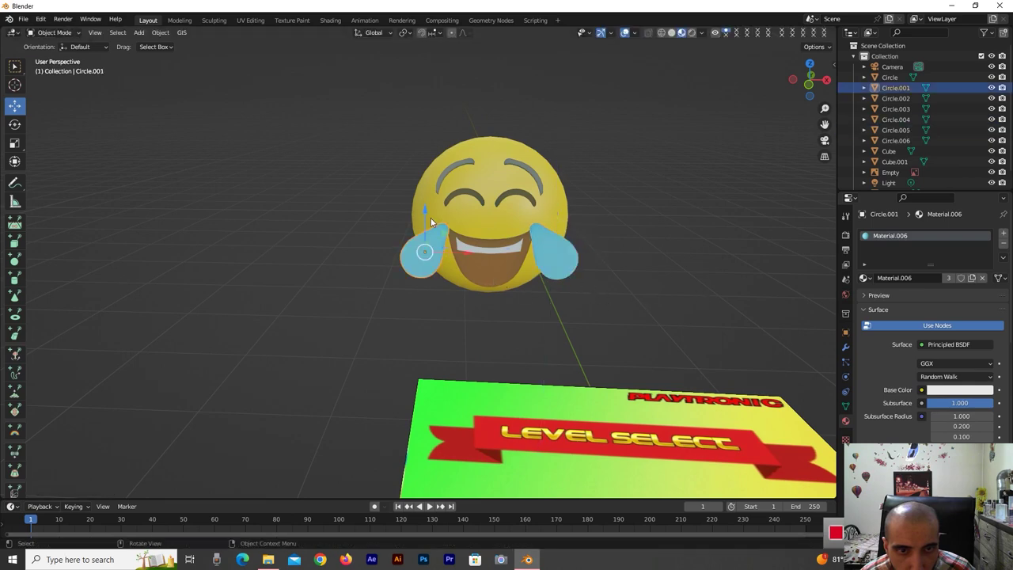
key(g)
key(z)
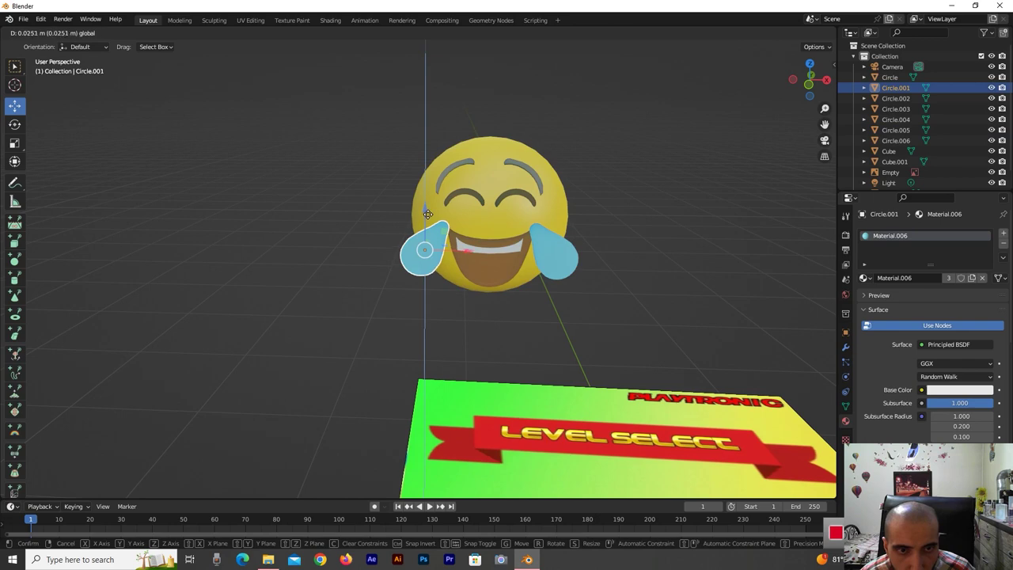
click(794, 329)
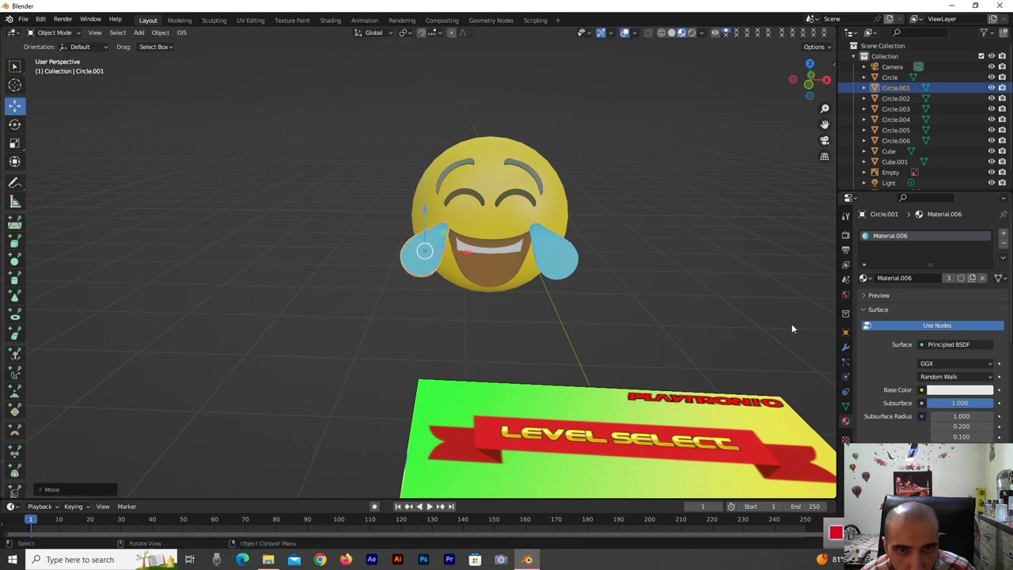
click(696, 301)
scroll(715, 244, down, 2)
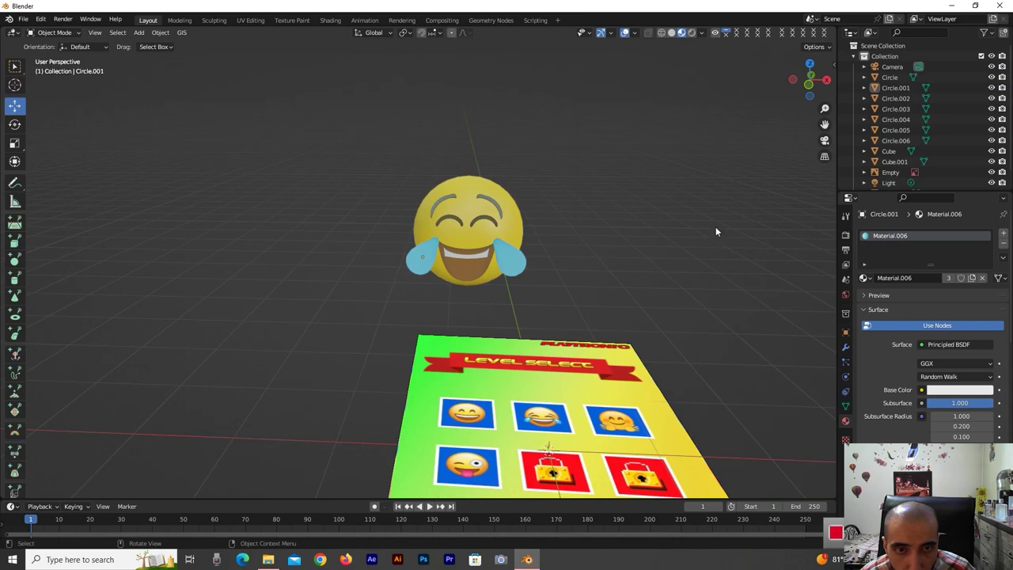
Box-select the traced right-hand outline vertices and fill them with a single face
mouse_move(809, 79)
mouse_down()
mouse_move(760, 87)
mouse_move(798, 103)
mouse_up()
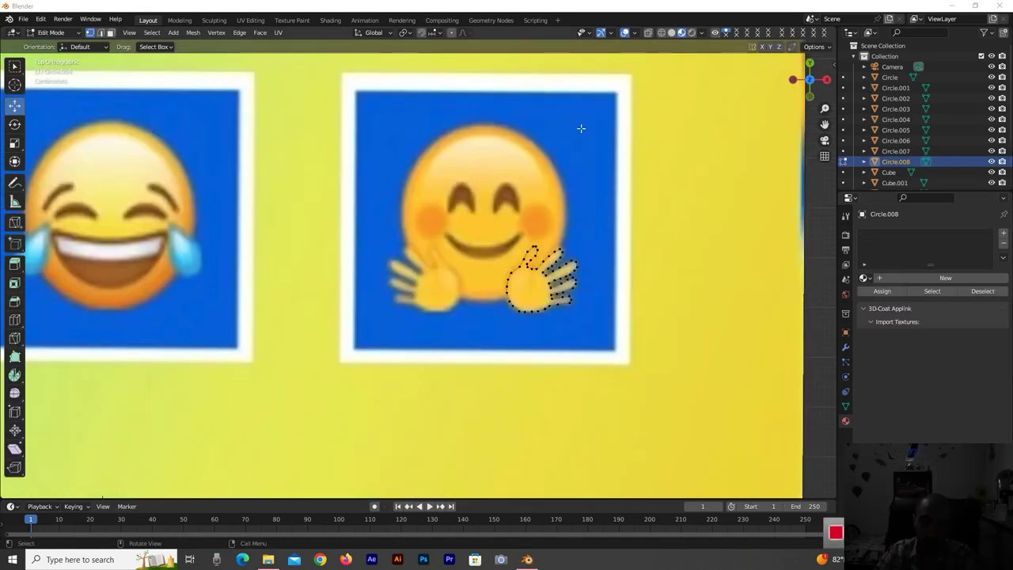
drag(614, 187, 516, 351)
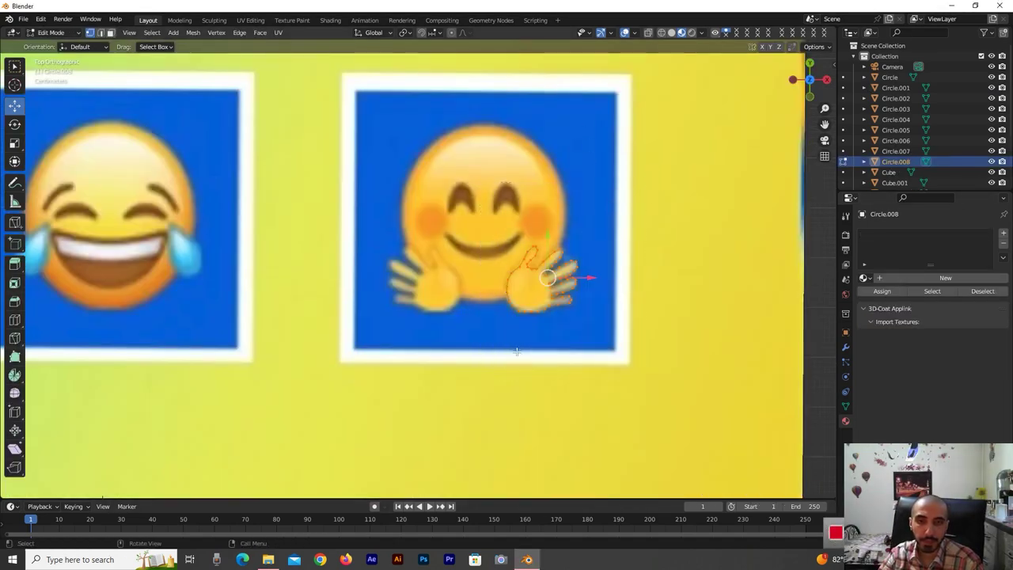
key(f)
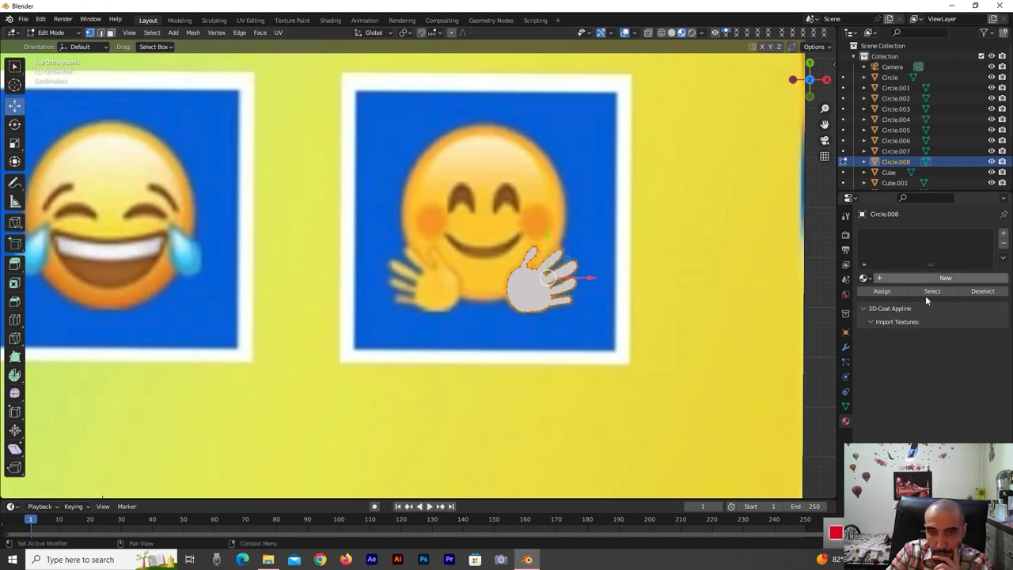
Add Material.012 to the hand with Subsurface 1.000 and Subsurface Radius 1.000, 1.000, 0.200
click(945, 278)
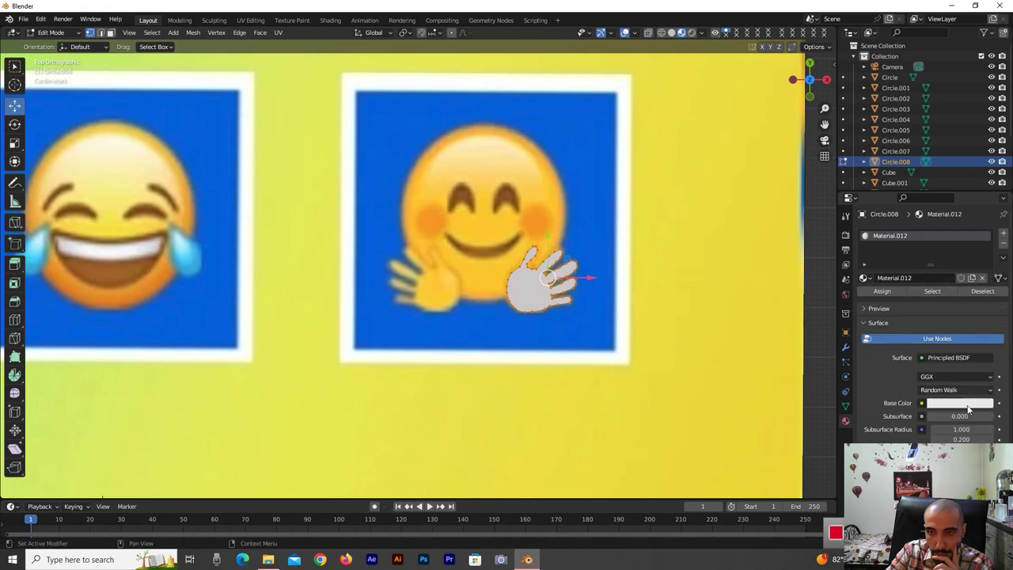
click(958, 438)
click(984, 418)
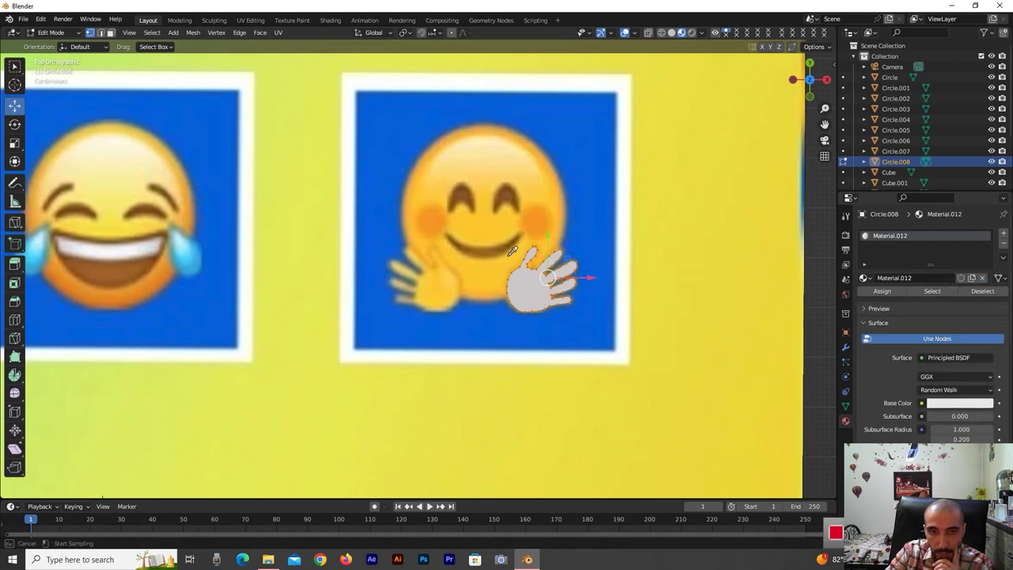
key(Escape)
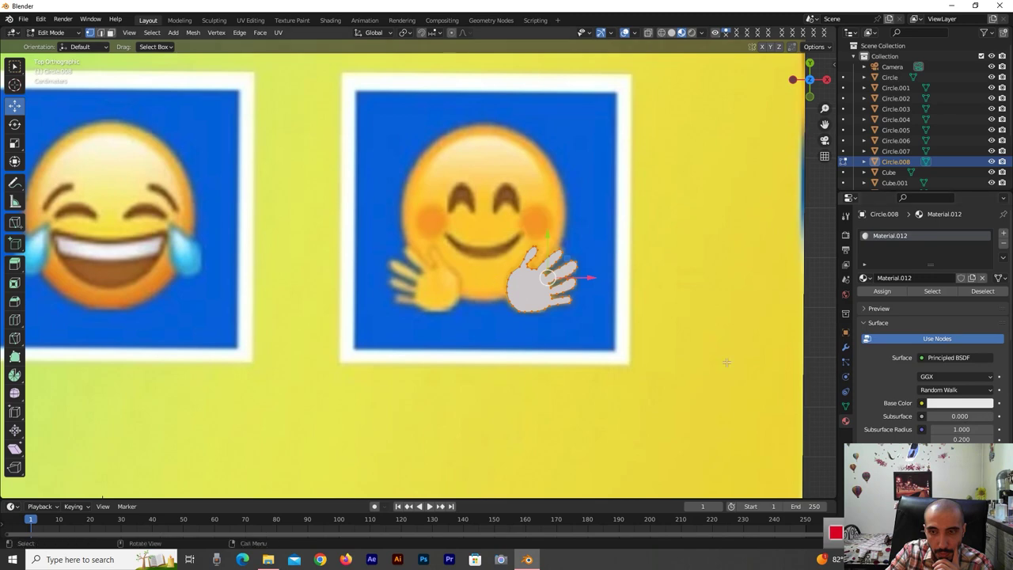
drag(947, 416, 997, 417)
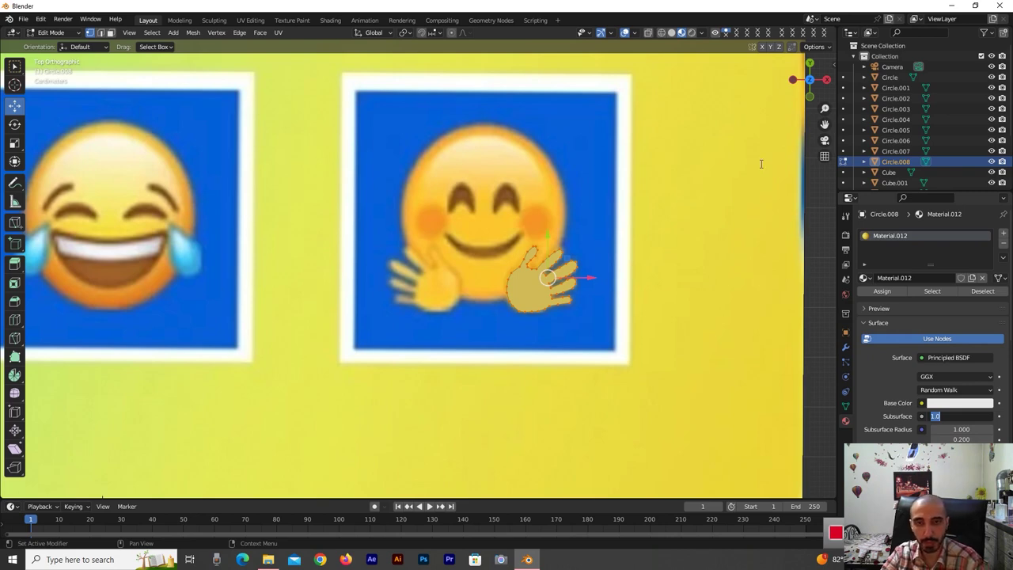
key(Tab)
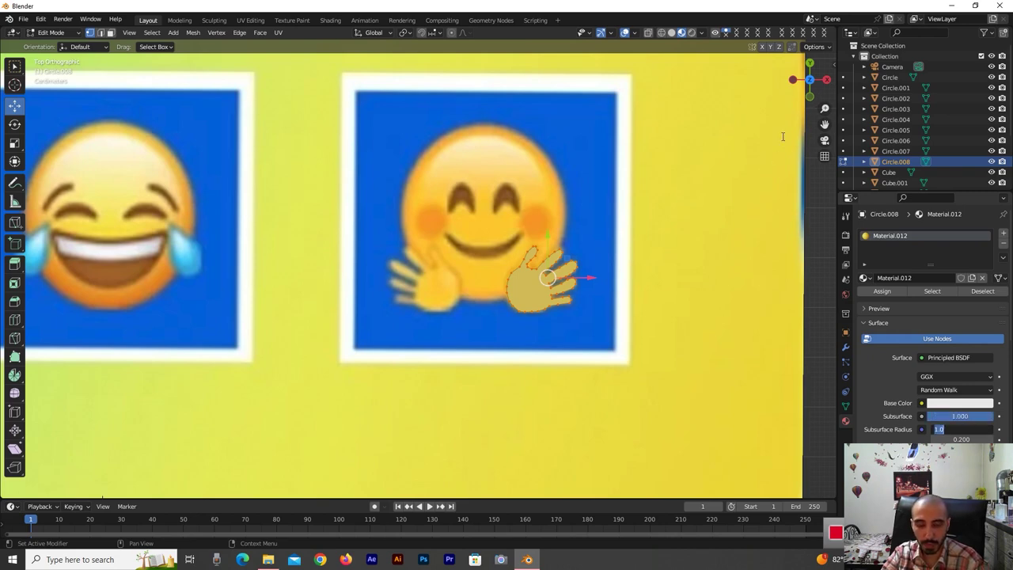
key(Tab)
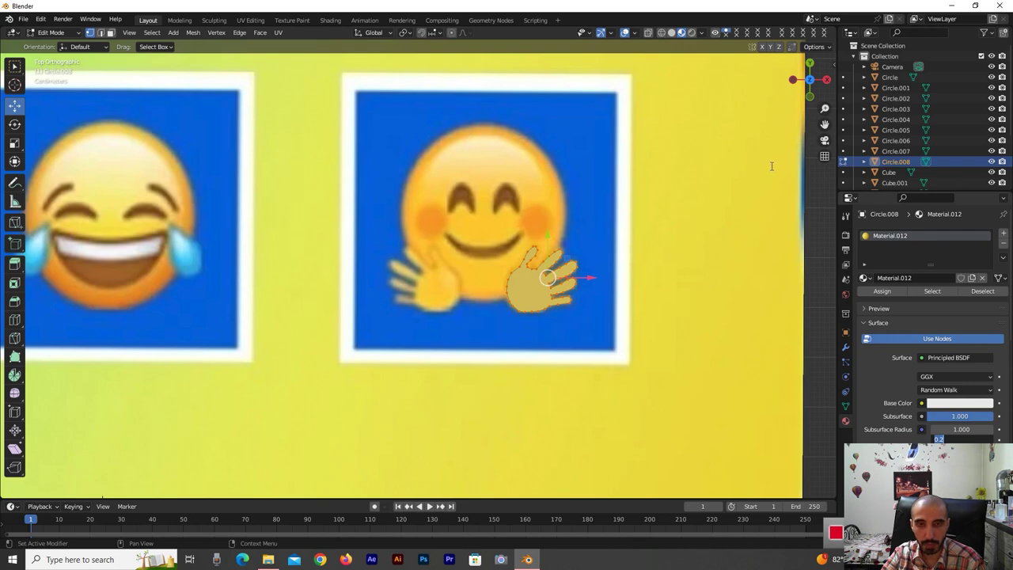
key(Return)
scroll(807, 105, down, 5)
middle_drag(808, 105, 623, 257)
scroll(623, 257, down, 2)
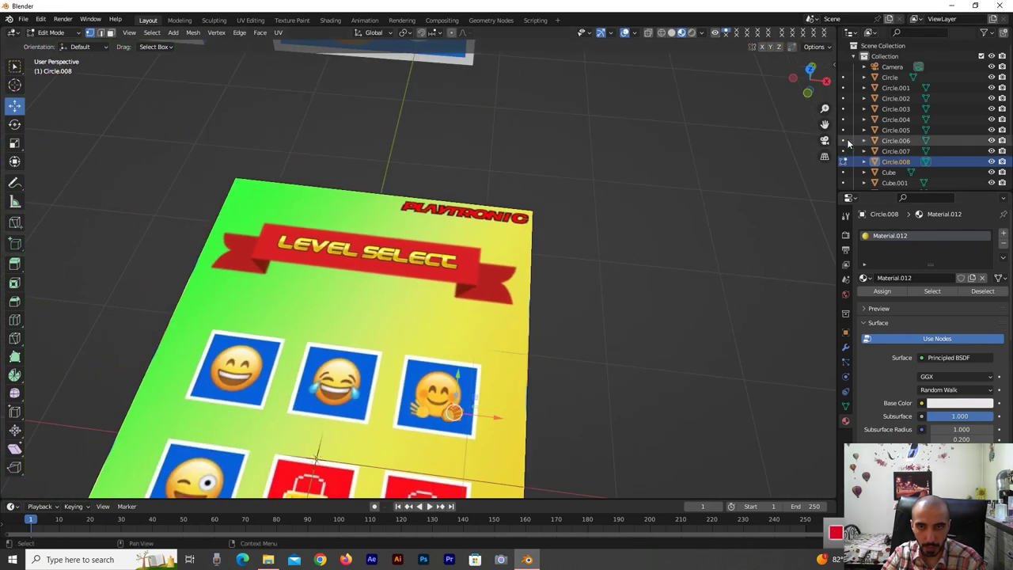
Extrude the hand faces and raise them to give the hand about 0.03 m thickness
middle_drag(623, 257, 482, 378)
scroll(482, 379, up, 2)
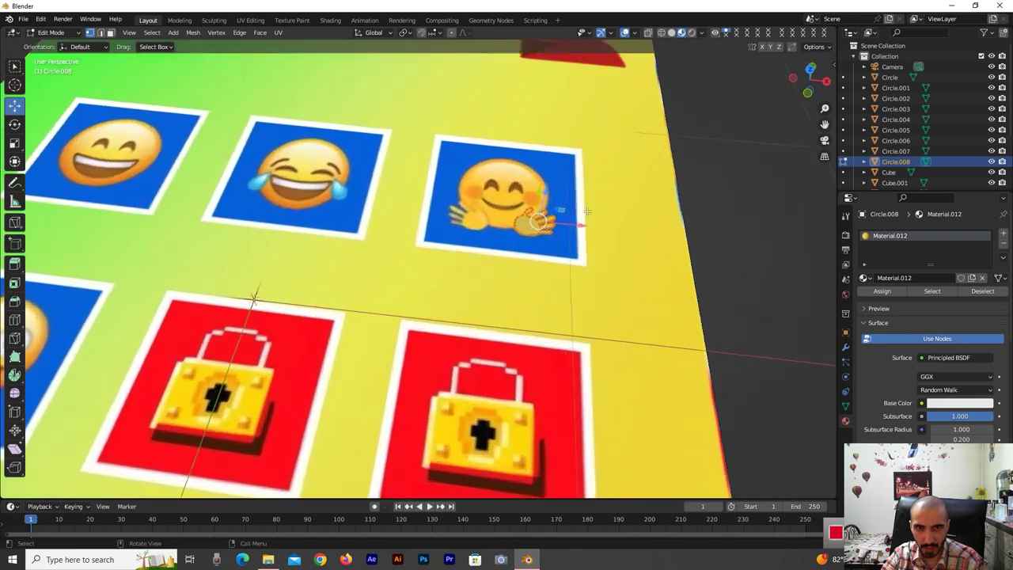
scroll(554, 277, up, 2)
scroll(681, 171, up, 1)
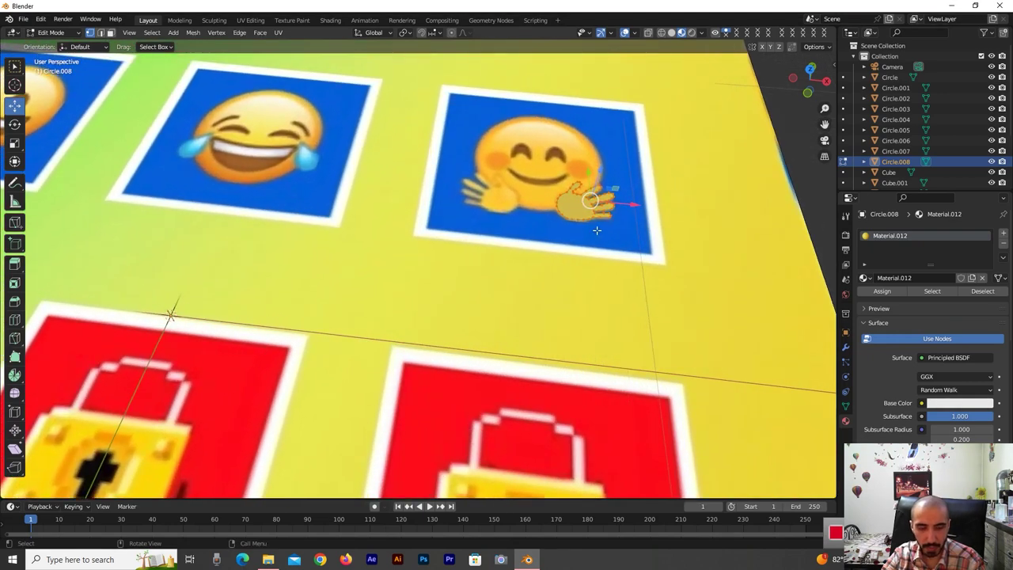
key(e)
right_click(590, 199)
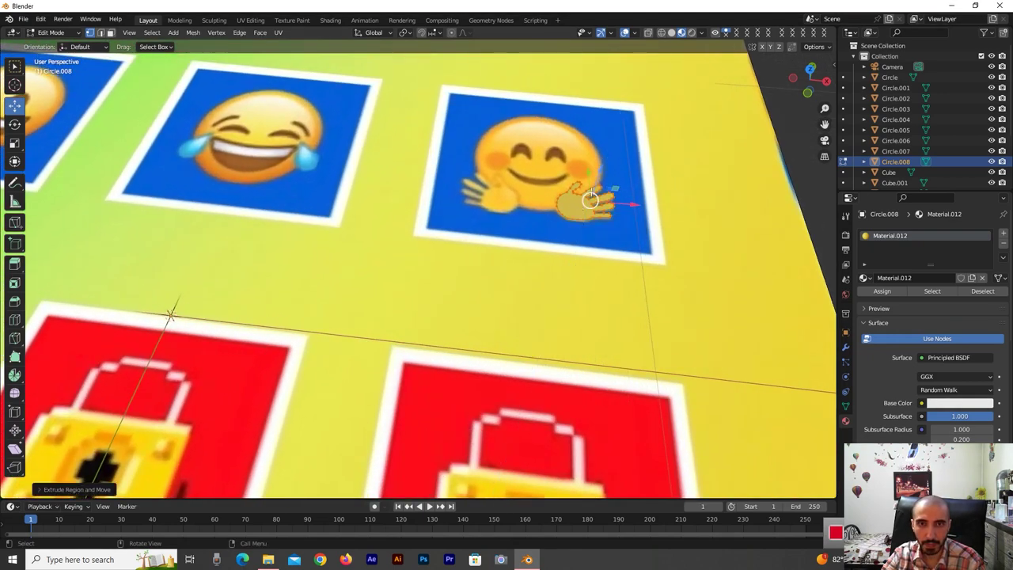
key(g)
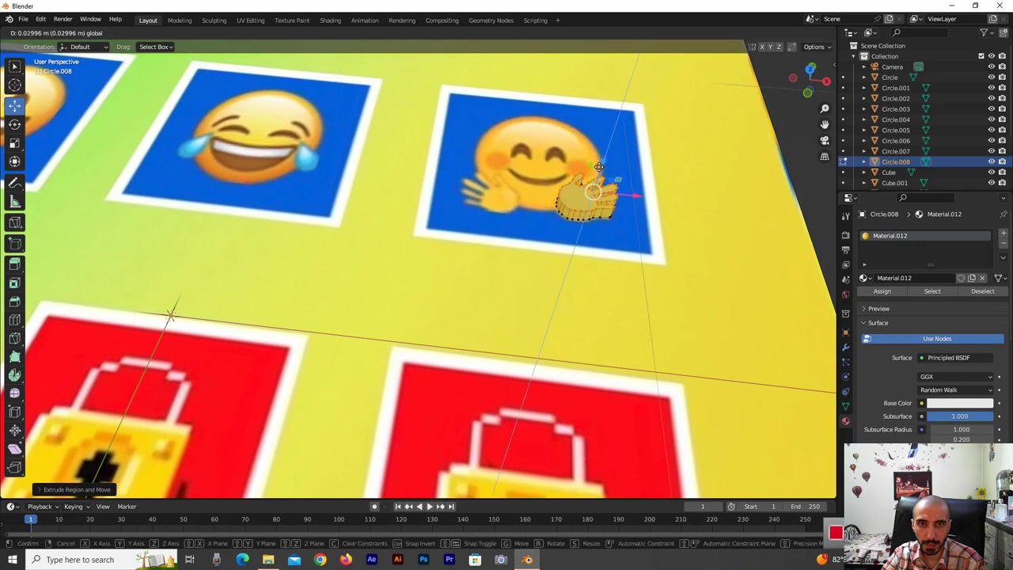
click(600, 167)
In Object Mode, duplicate the hand in place as Circle.009, sharing Material.012
key(Tab)
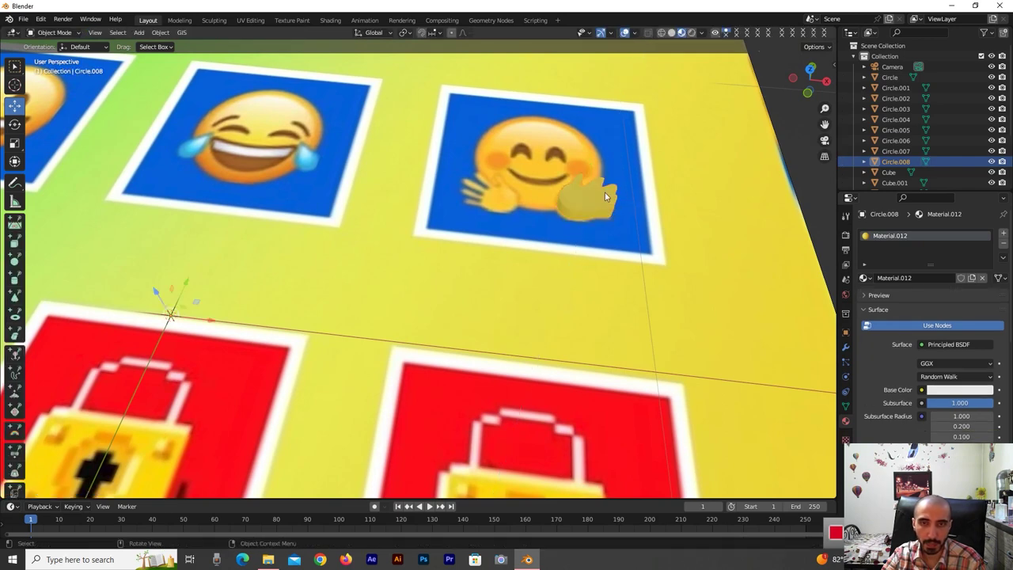
click(809, 70)
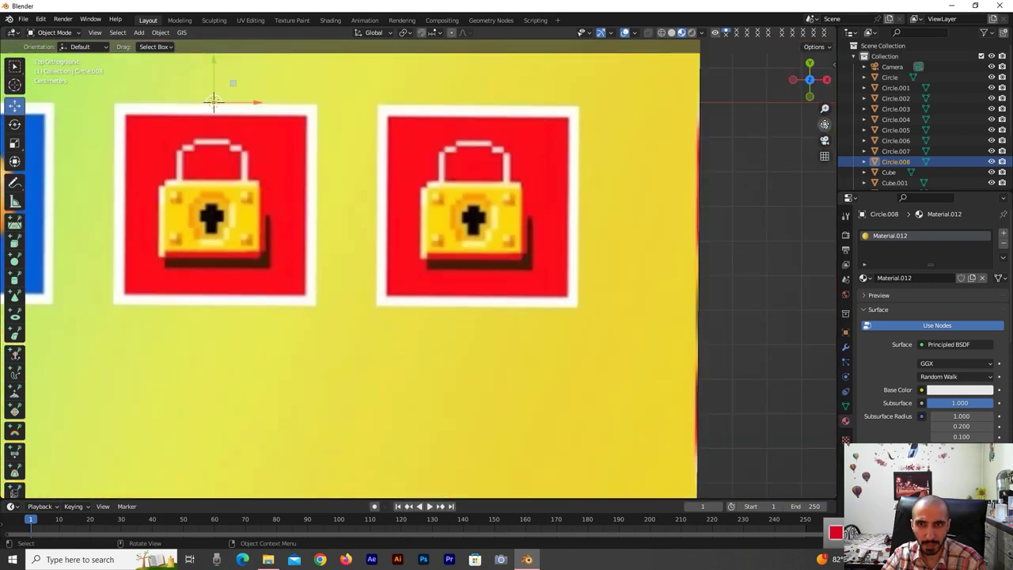
shift+middle_drag(214, 101, 210, 426)
scroll(685, 217, up, 2)
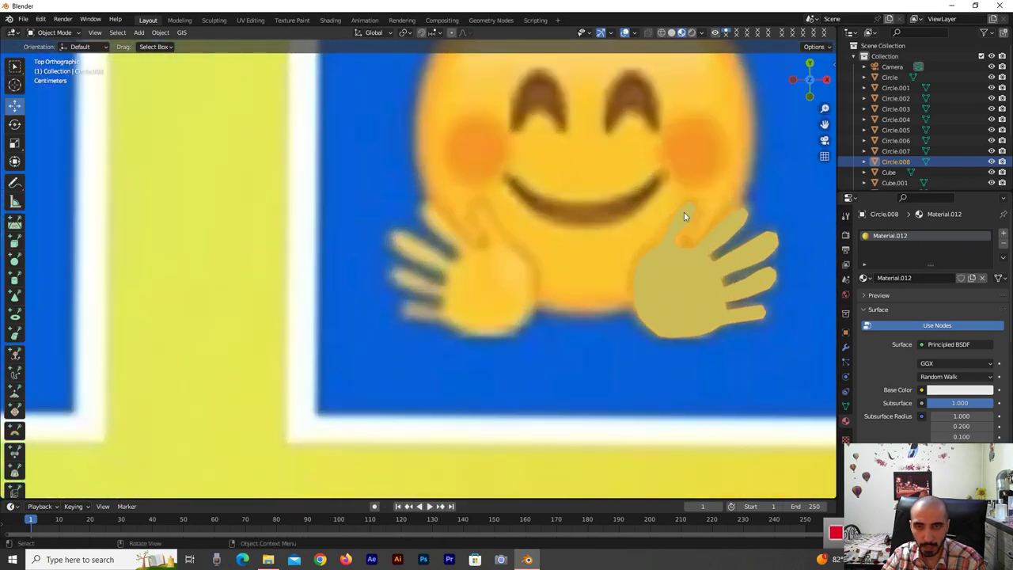
drag(826, 122, 618, 277)
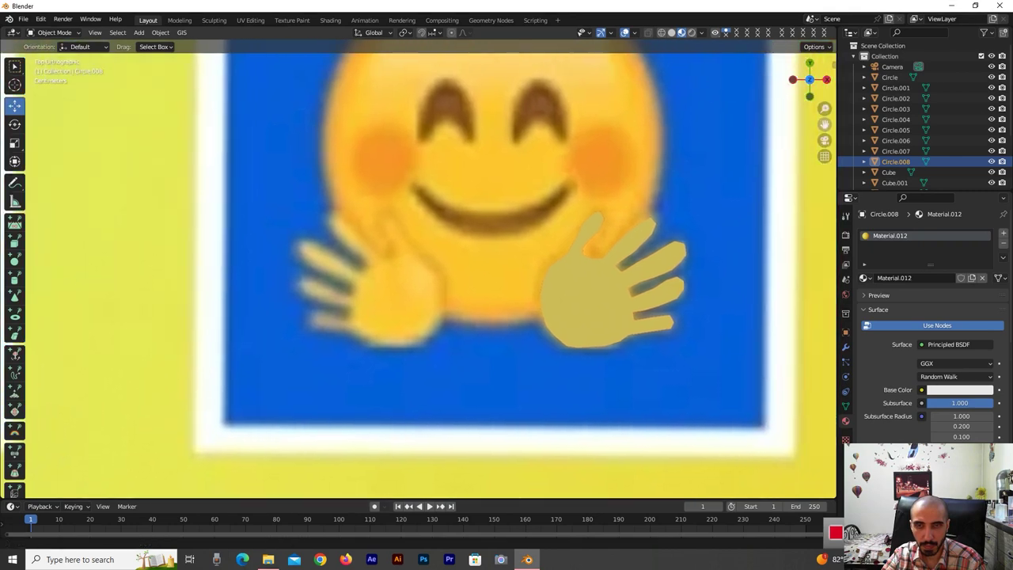
key(shift+d)
right_click(631, 280)
scroll(180, 191, down, 1)
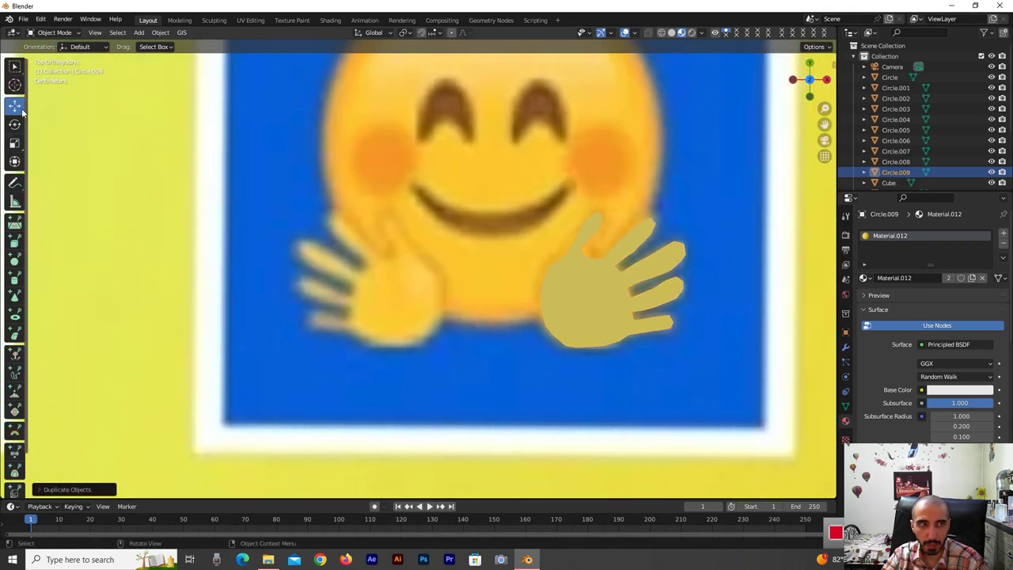
Enter Edit Mode on the duplicate hand and select all its geometry
scroll(364, 202, down, 4)
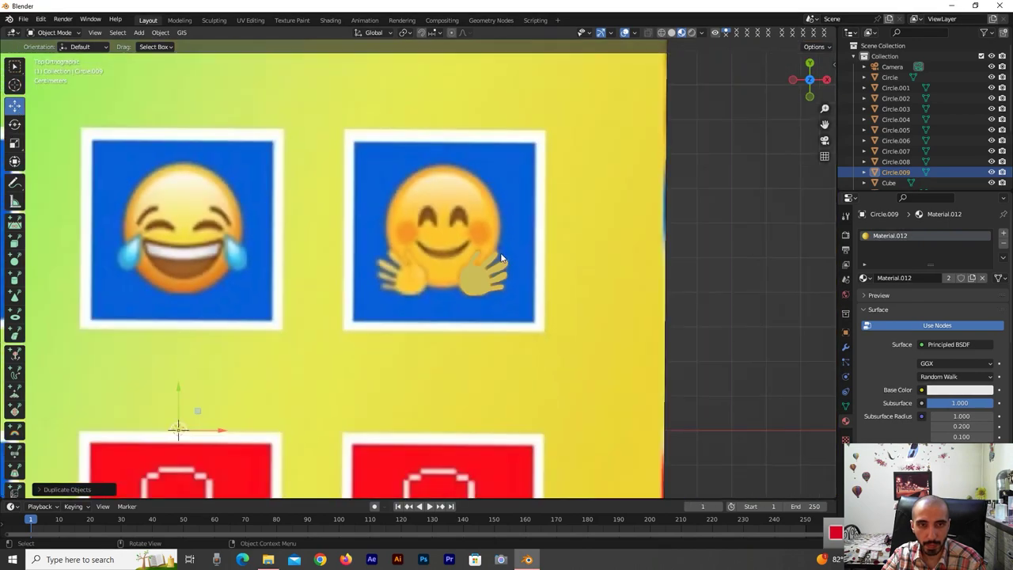
scroll(492, 259, up, 5)
key(Tab)
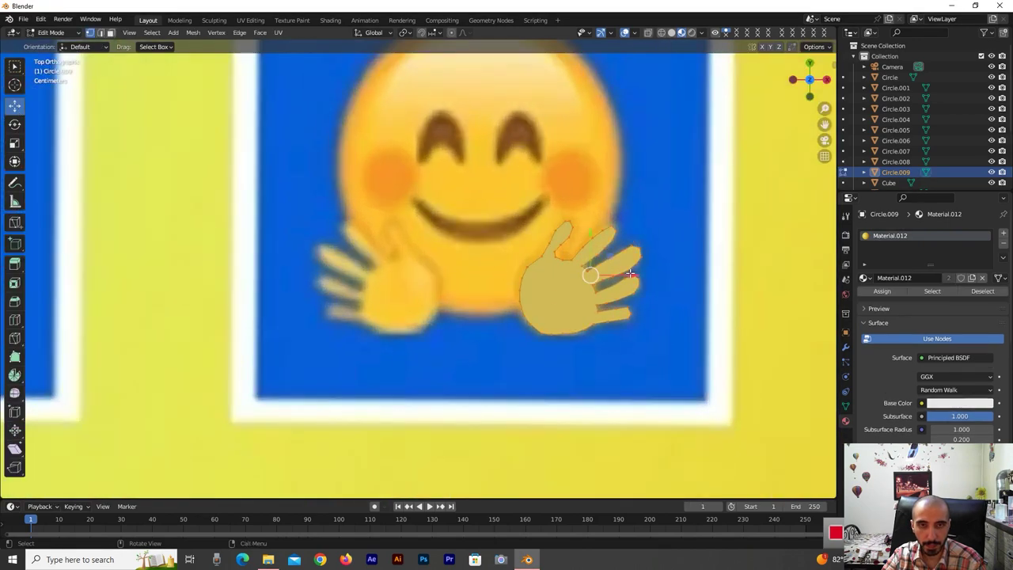
key(a)
key(g)
key(x)
key(Escape)
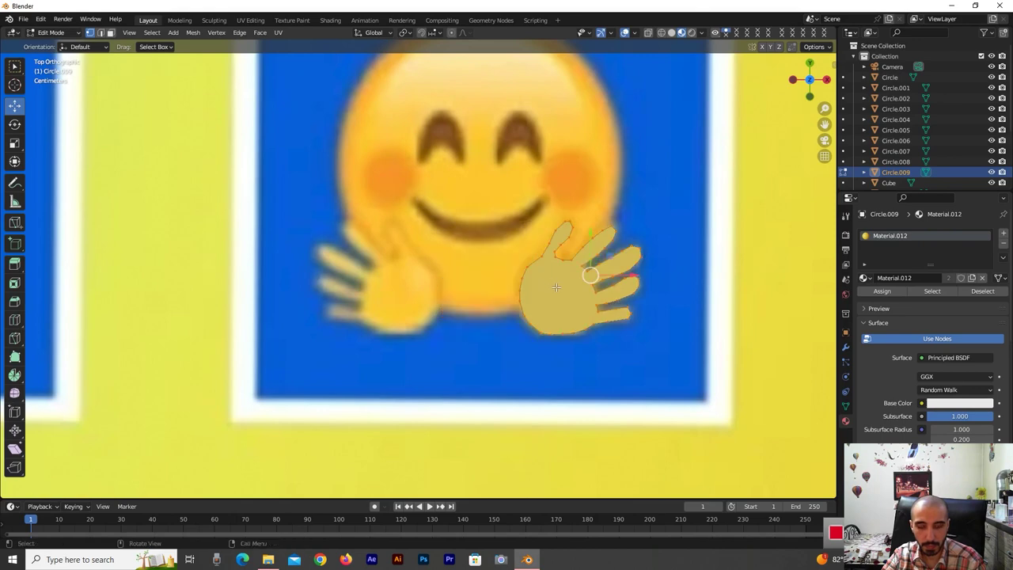
key(a)
click(551, 236)
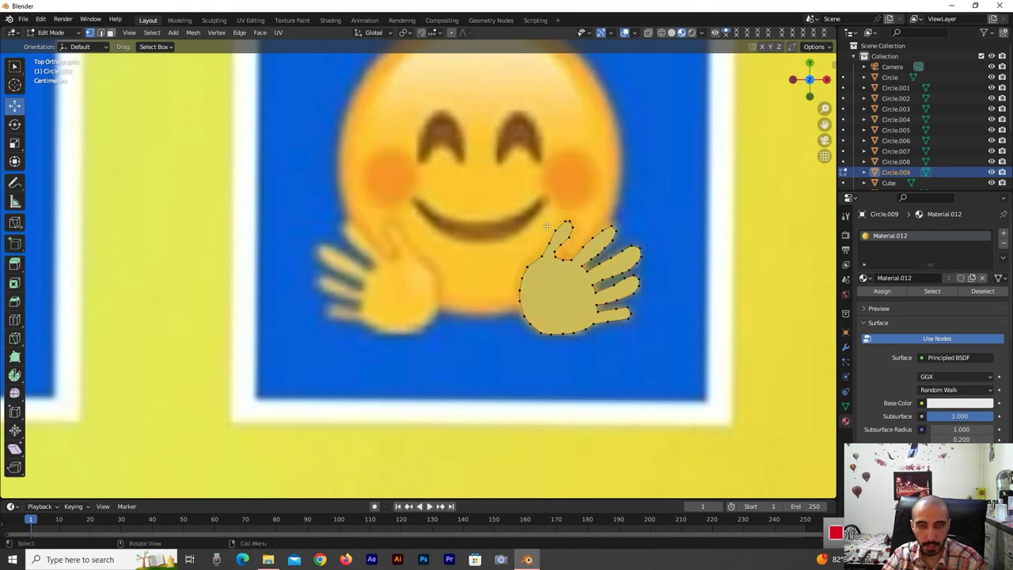
Copy the hand geometry and slide it left along X over the emoji's left hand
key(a)
click(633, 269)
key(shift+d)
key(x)
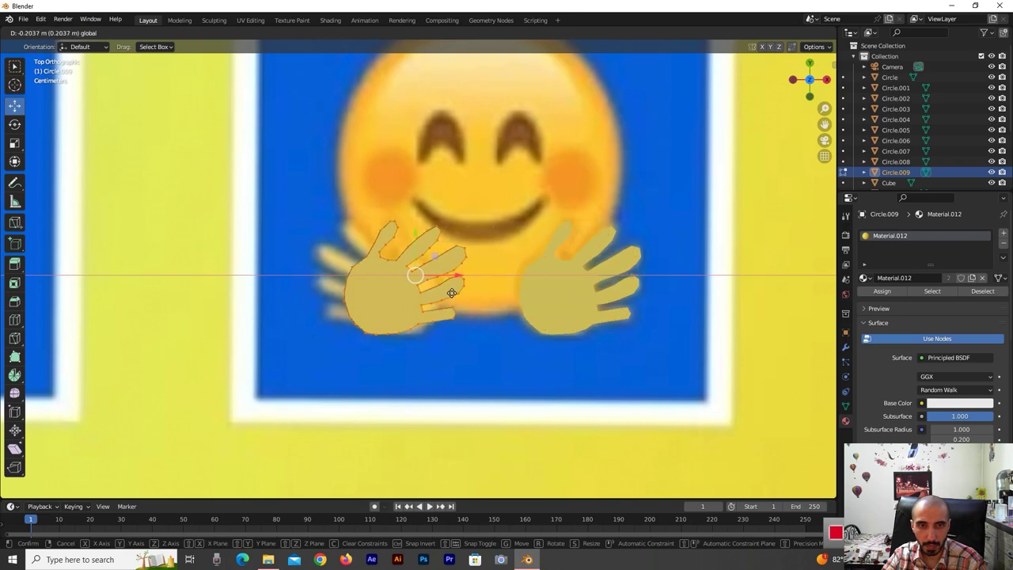
click(447, 293)
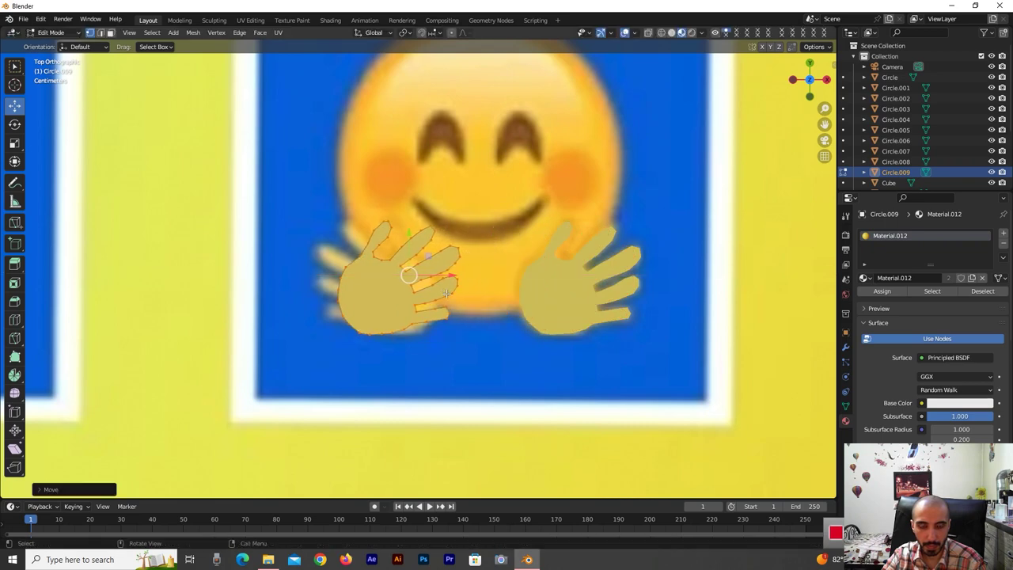
Mirror the Circle.009 object horizontally and zoom back out to the full card
key(Tab)
right_click(447, 292)
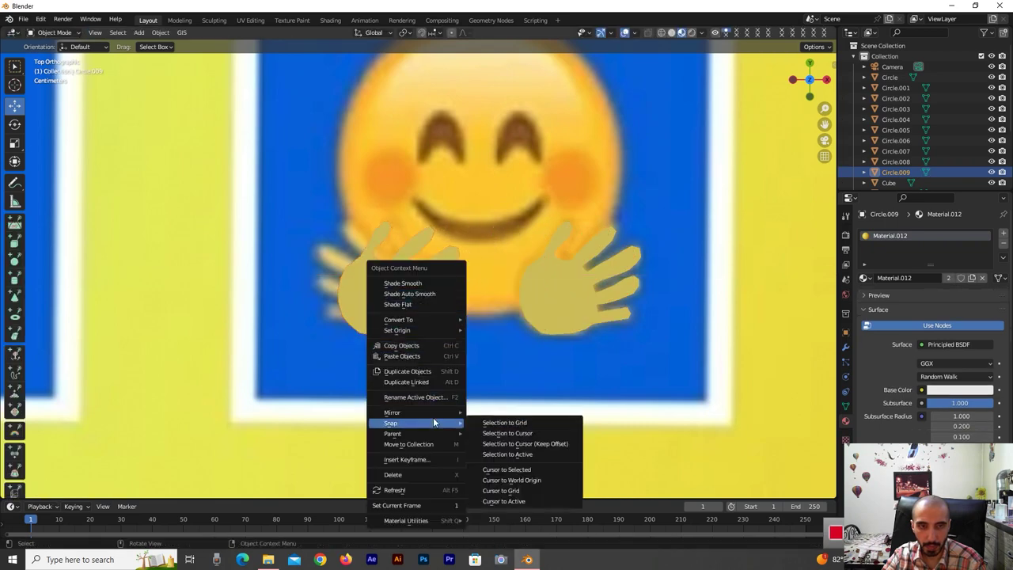
mouse_move(393, 412)
click(483, 430)
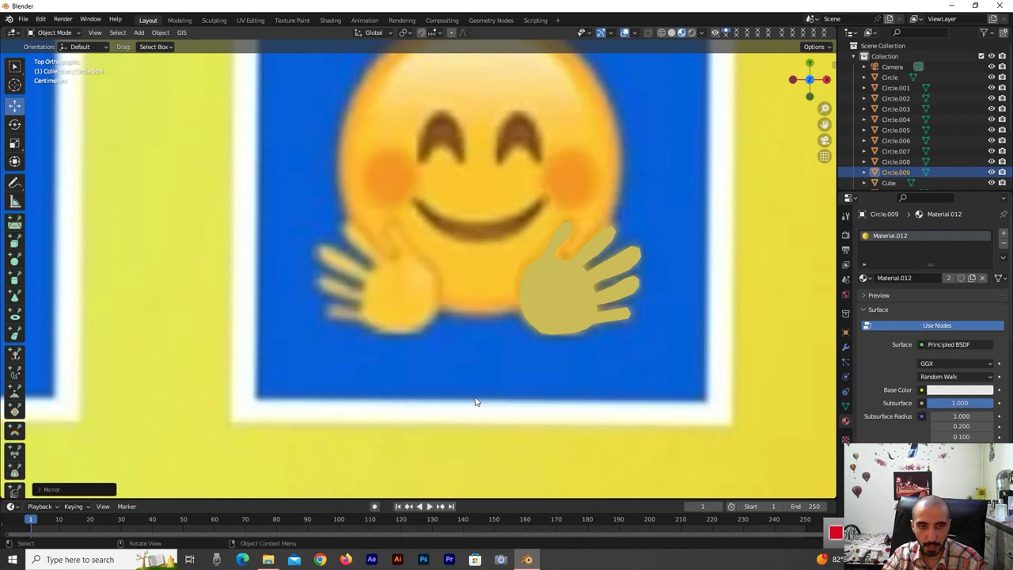
scroll(513, 300, down, 5)
scroll(491, 295, down, 5)
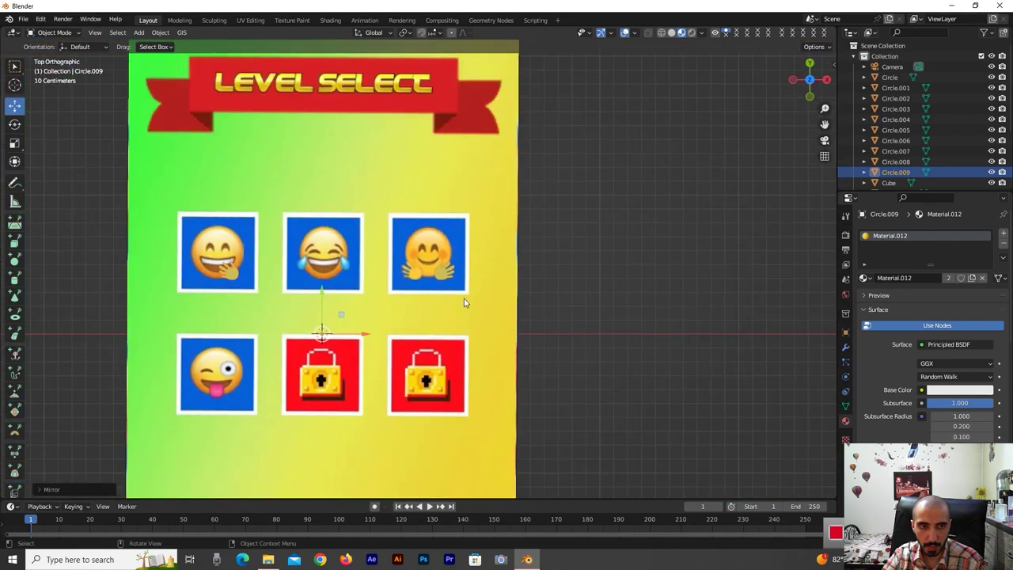
Slide the mirrored hand mesh along X onto the hugging emoji's left hand
scroll(465, 303, down, 5)
scroll(456, 291, up, 5)
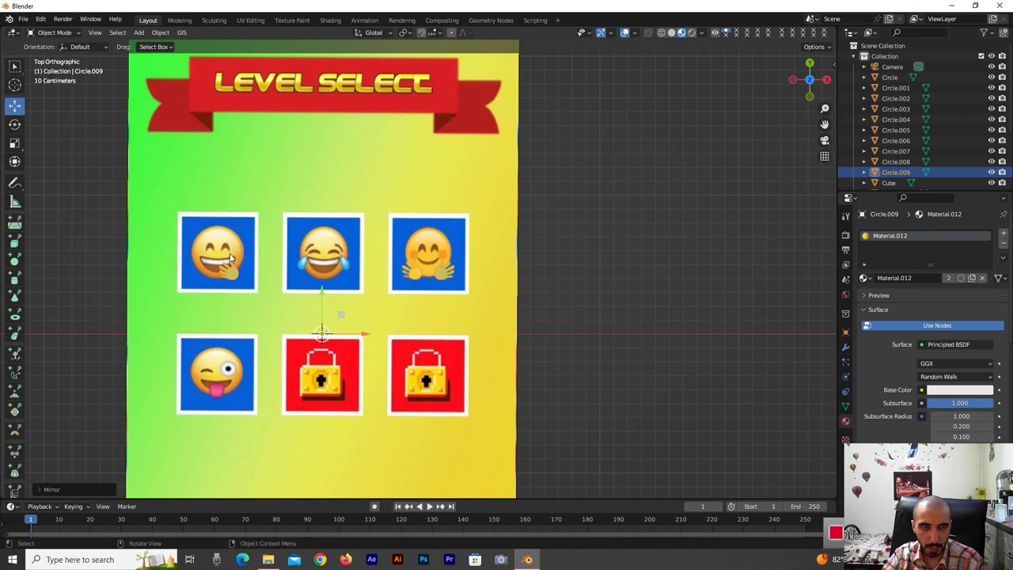
scroll(231, 257, up, 3)
key(Tab)
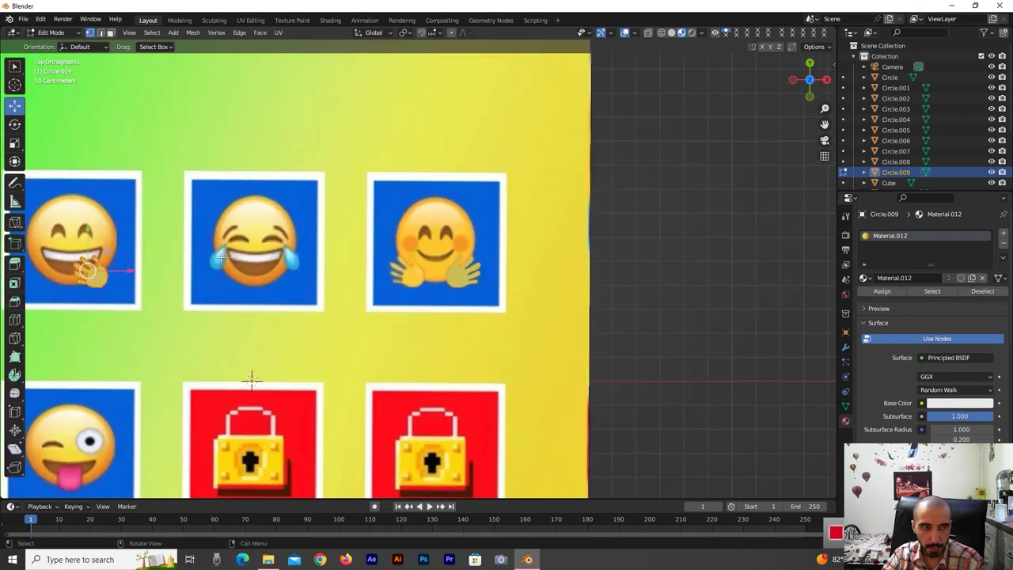
key(g)
key(x)
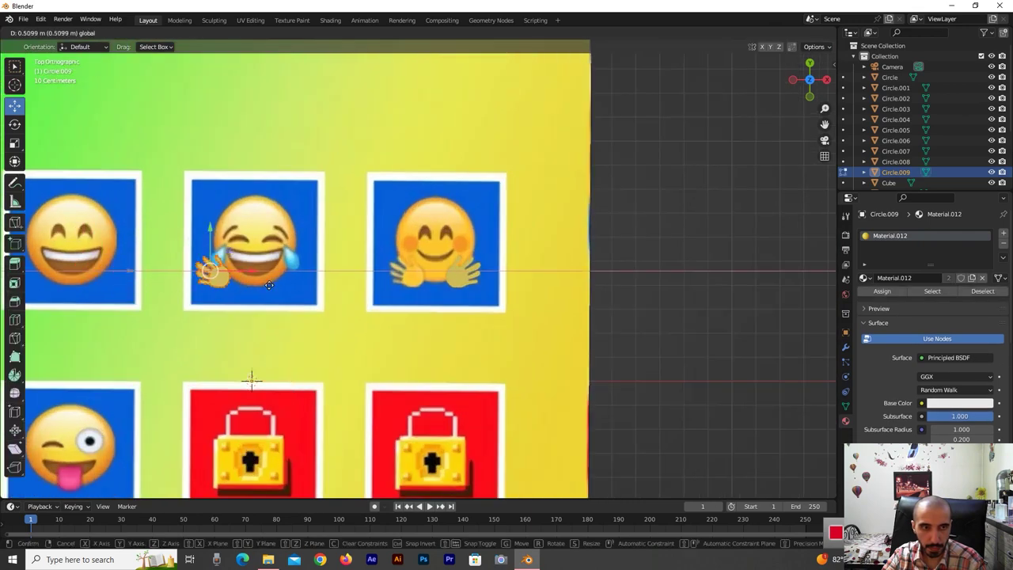
click(447, 271)
scroll(447, 271, up, 1)
scroll(471, 206, up, 5)
key(Tab)
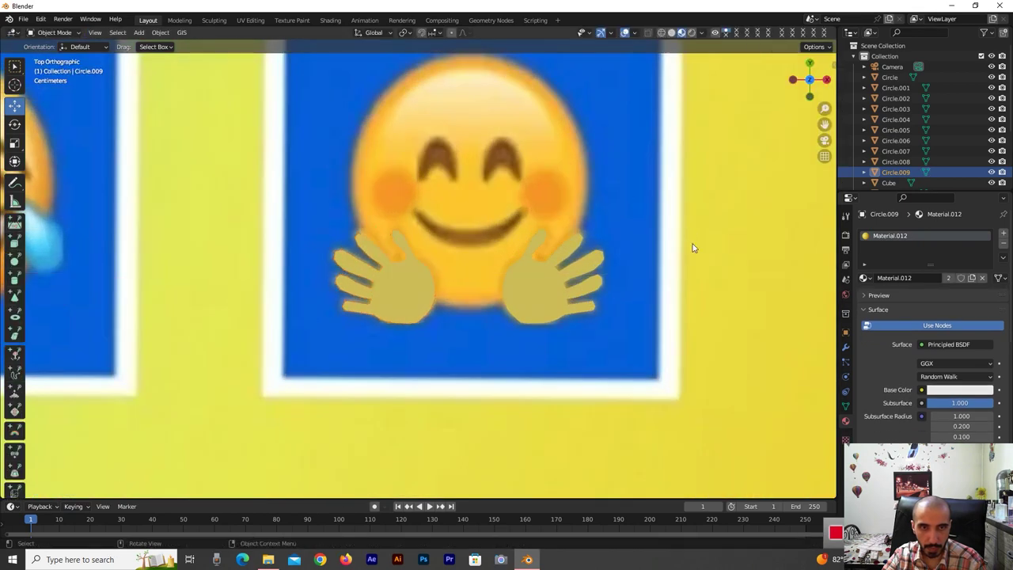
scroll(693, 248, down, 3)
scroll(665, 251, up, 3)
Nudge finger vertices along X on the left hand, then on the right hand Circle.008
scroll(489, 254, up, 4)
key(Tab)
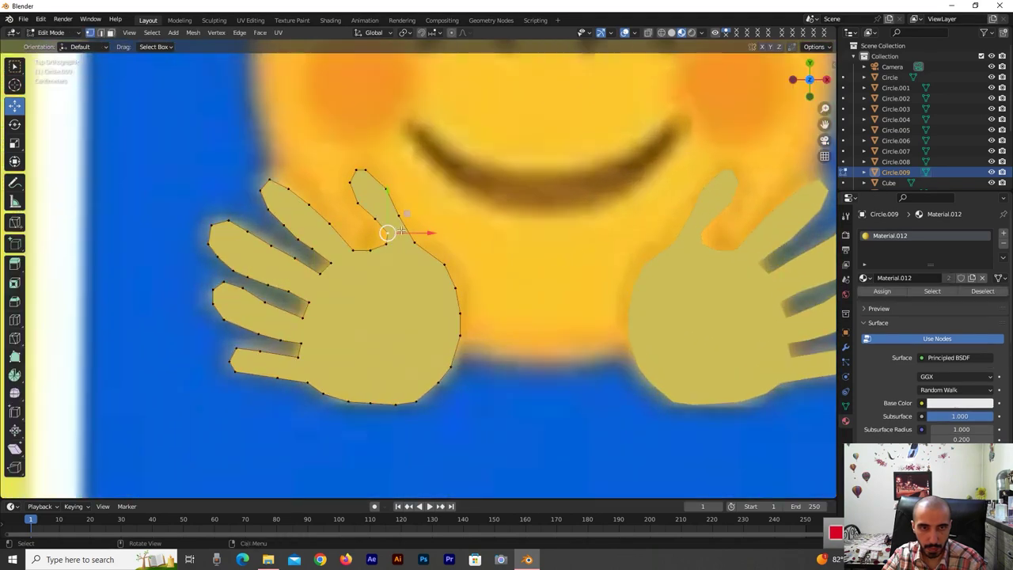
drag(405, 232, 402, 233)
key(Tab)
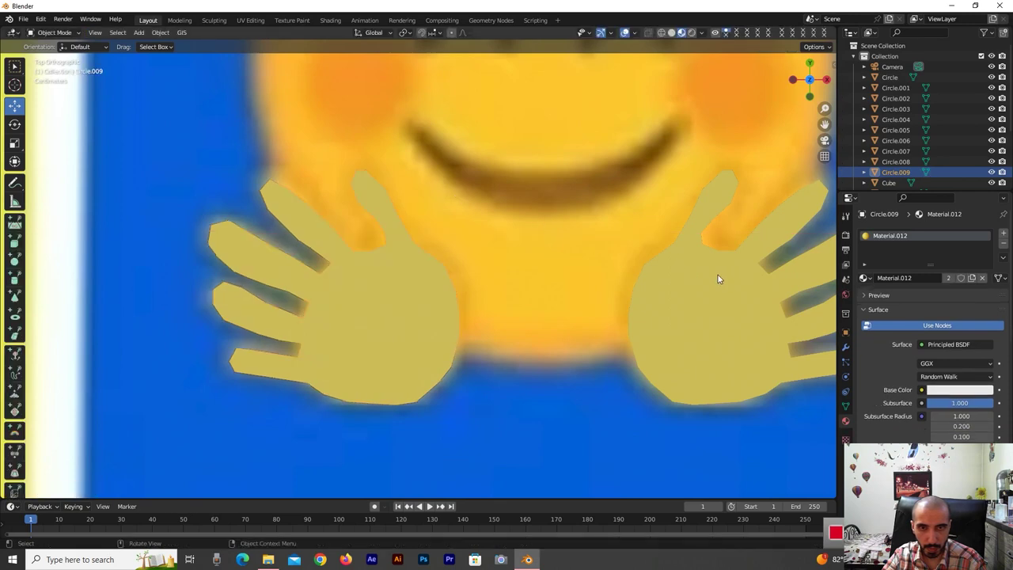
click(719, 224)
key(Tab)
click(703, 236)
drag(720, 233, 725, 232)
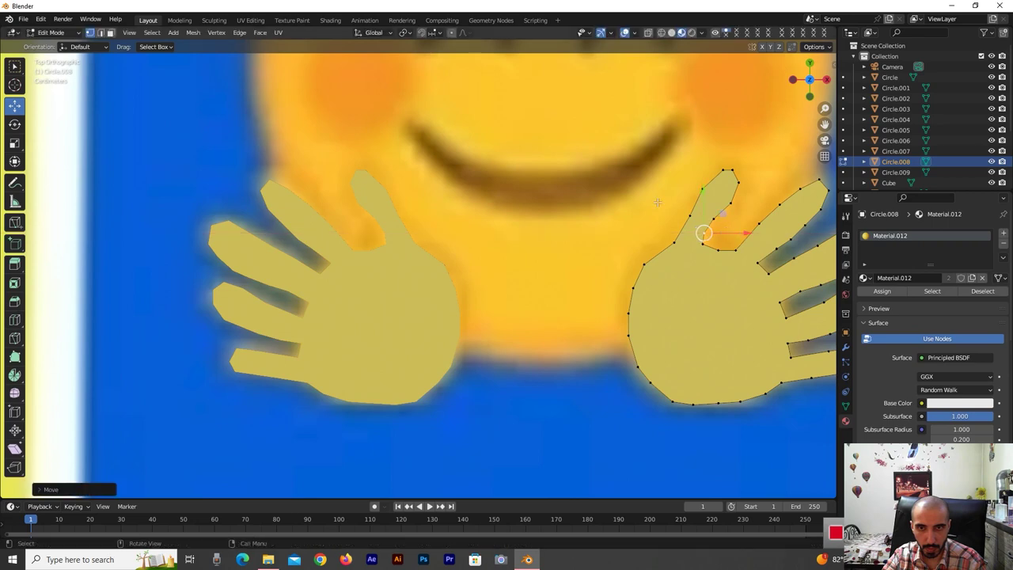
Loop-cut the right hand's raised finger and move the new vertices to follow its outline
key(ctrl+r)
click(717, 209)
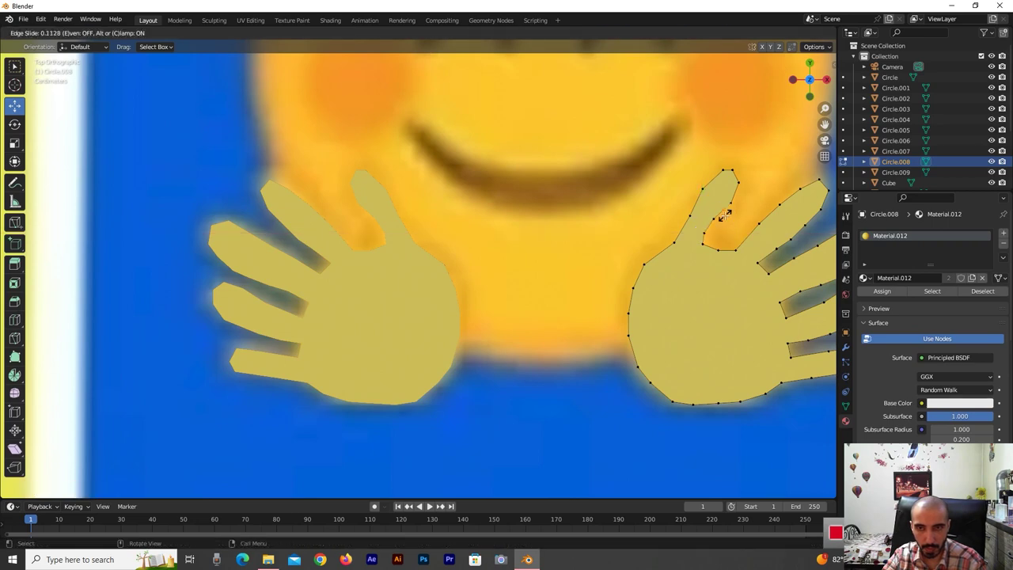
click(725, 215)
key(g)
click(749, 208)
key(g)
click(723, 189)
key(g)
click(762, 181)
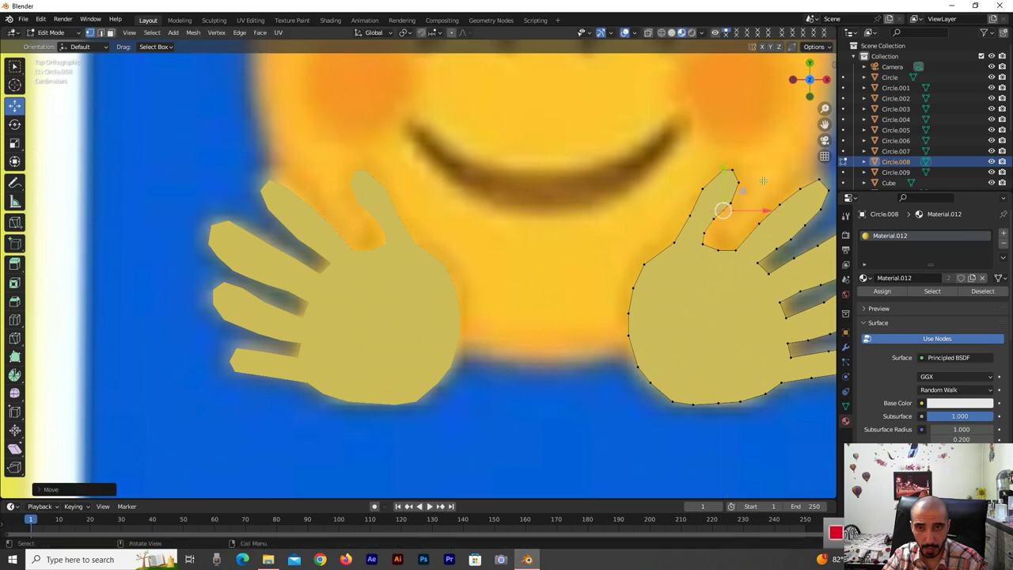
click(763, 181)
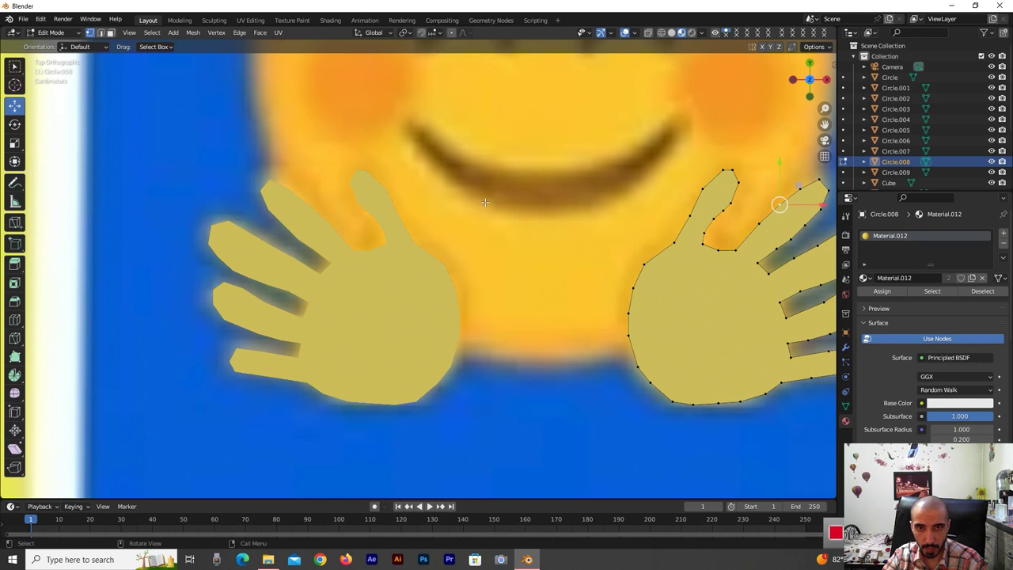
Add two more edge loops across the finger, sliding the new vertices along X
key(ctrl+r)
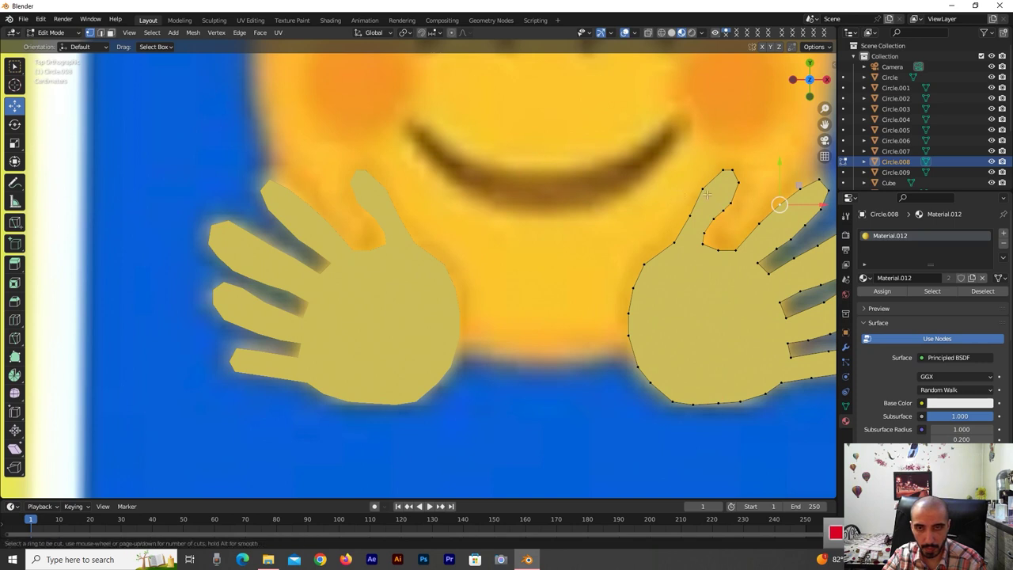
click(734, 194)
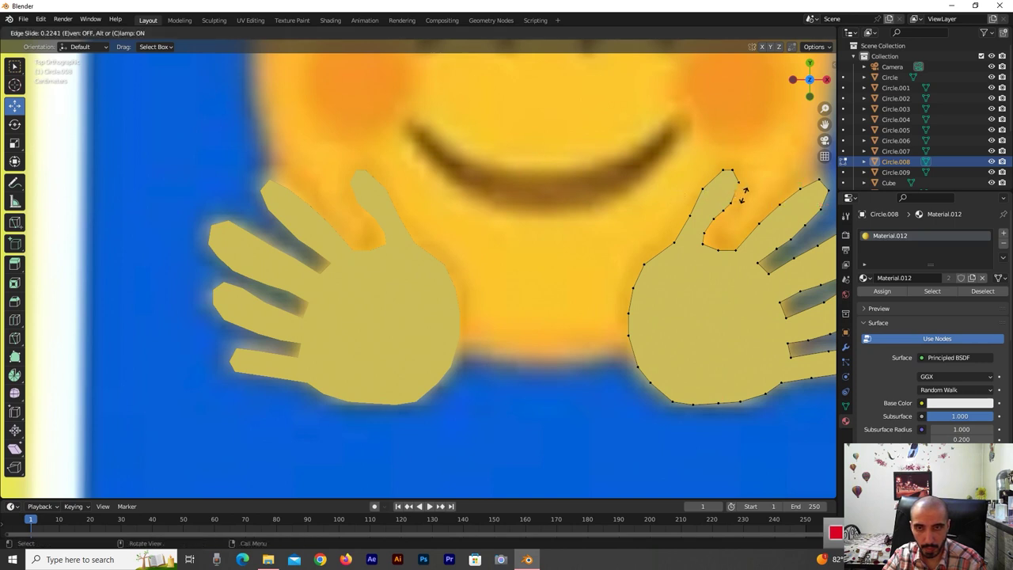
click(744, 193)
drag(752, 191, 755, 191)
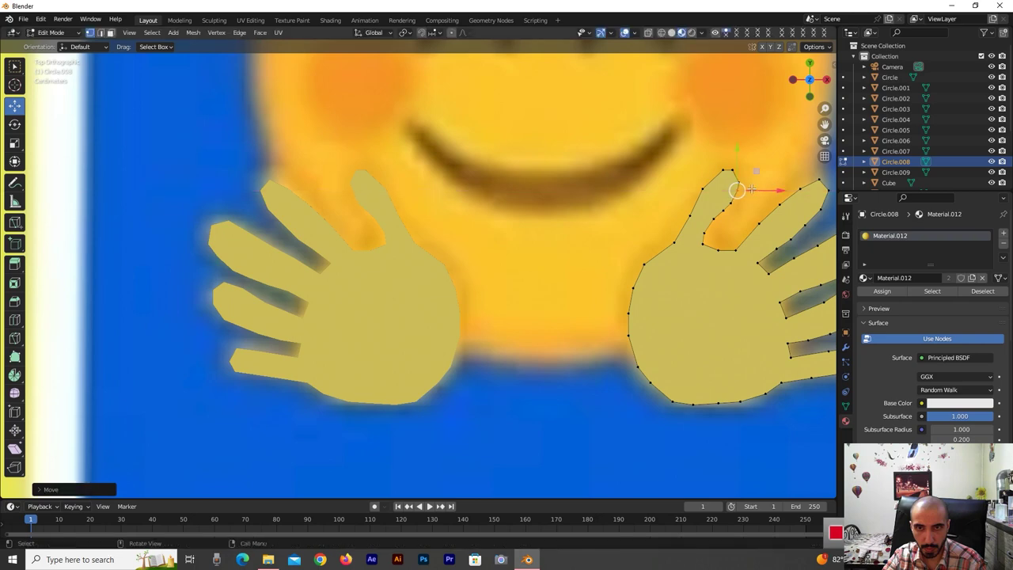
click(729, 144)
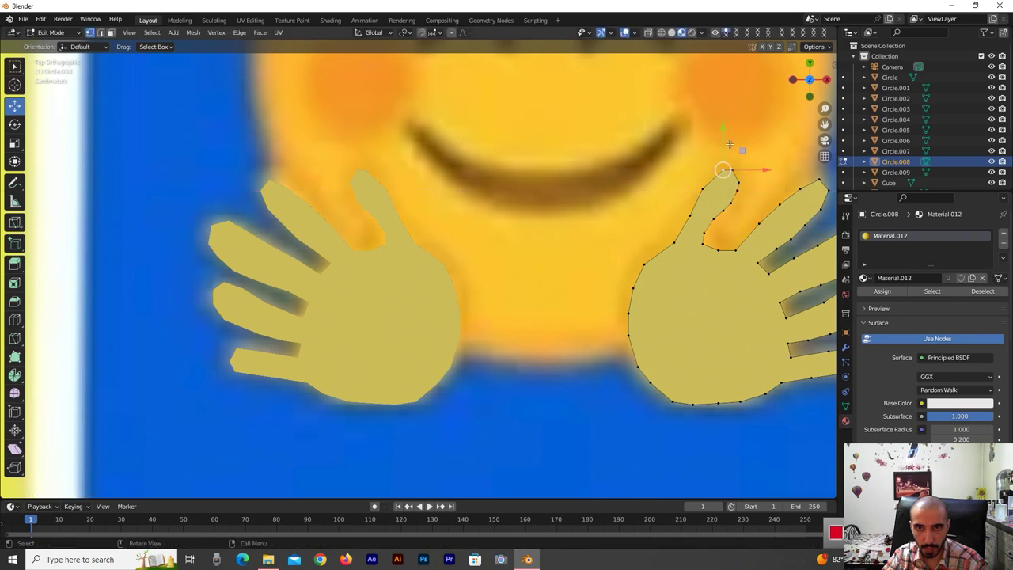
key(ctrl+r)
click(693, 207)
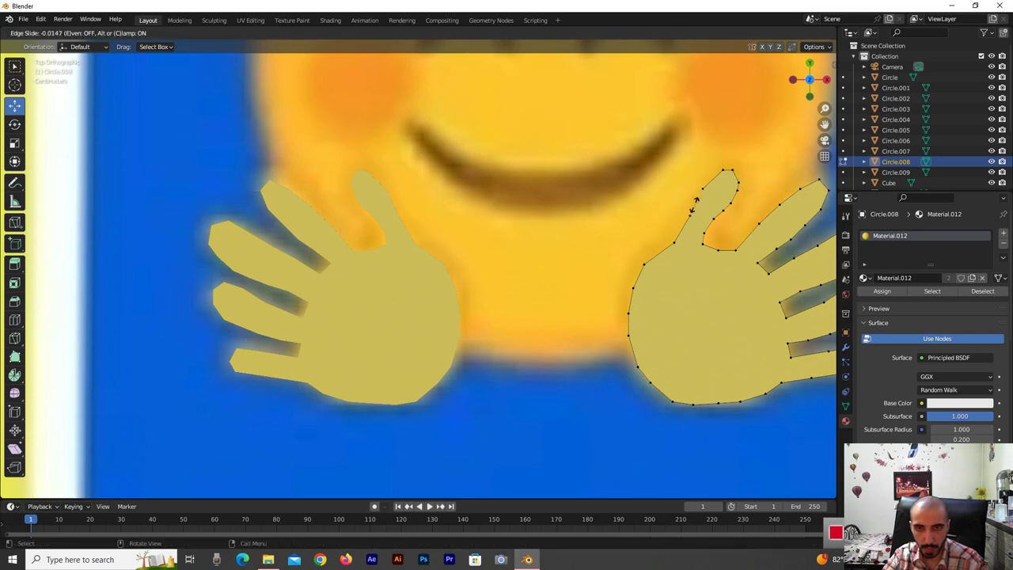
click(697, 200)
drag(724, 199, 722, 201)
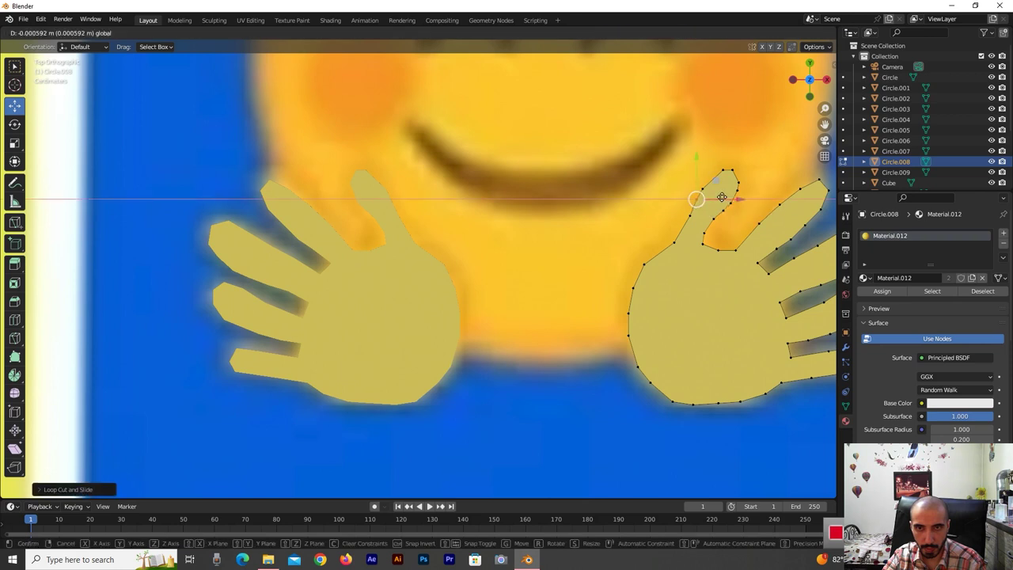
key(alt+a)
Cut a loop near the finger base and shift it along X to smooth the thumb outline
key(ctrl+r)
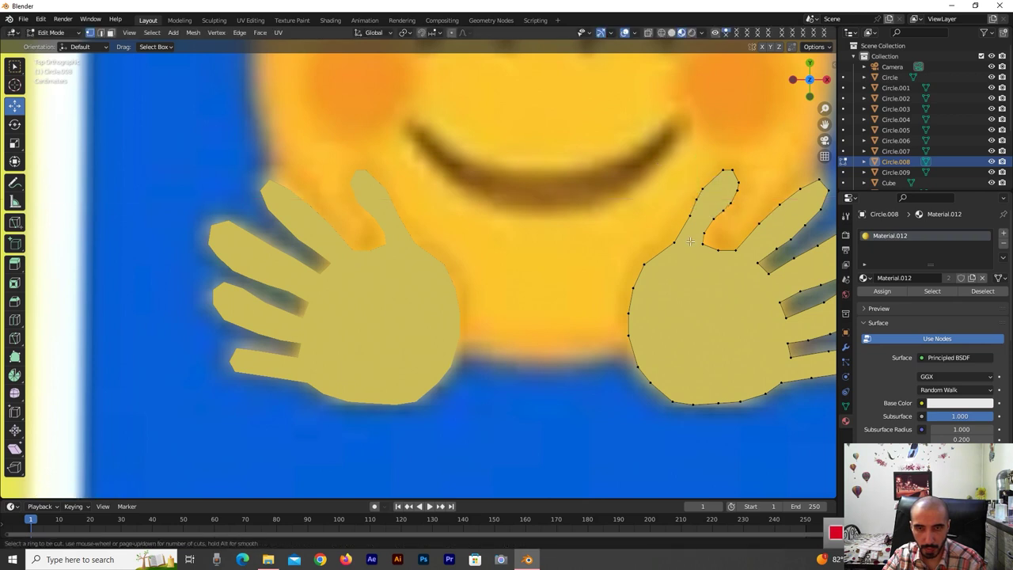
click(679, 228)
click(690, 228)
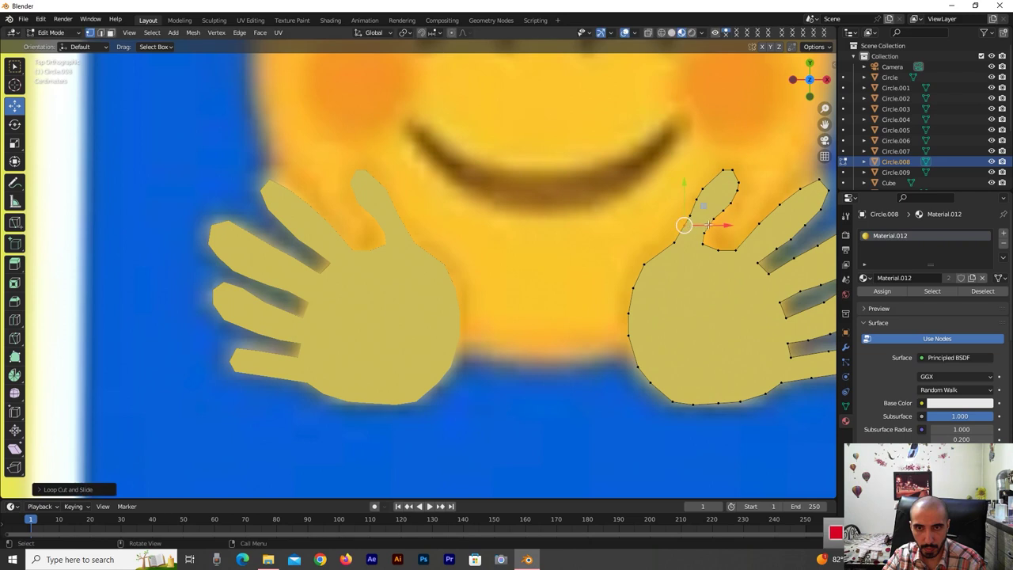
key(g)
key(x)
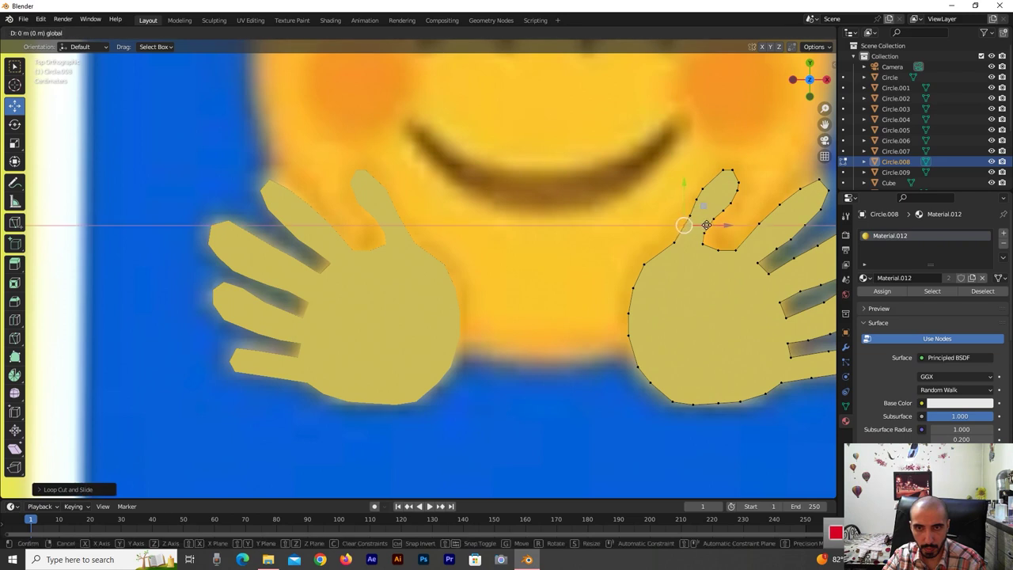
click(705, 224)
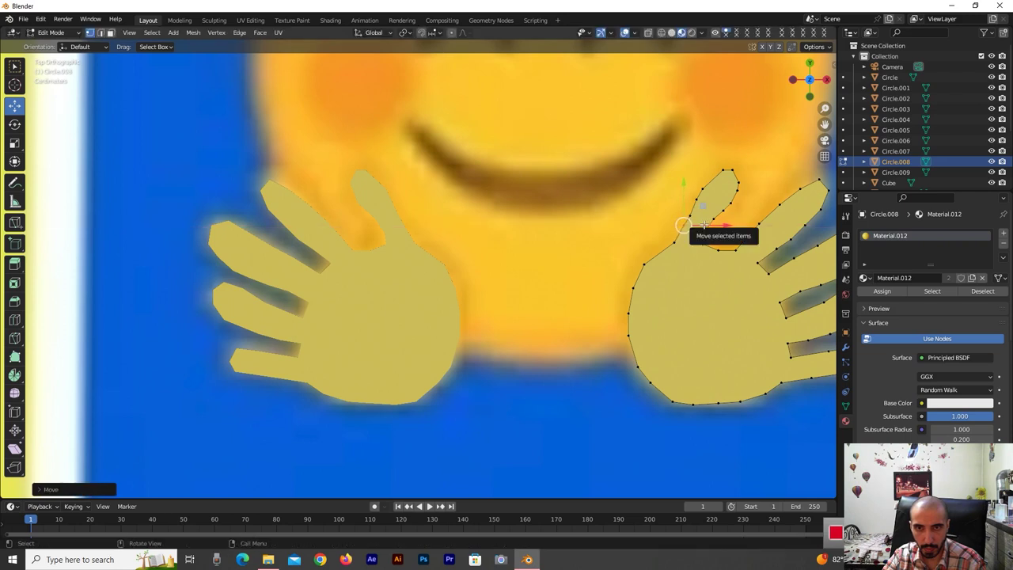
click(684, 196)
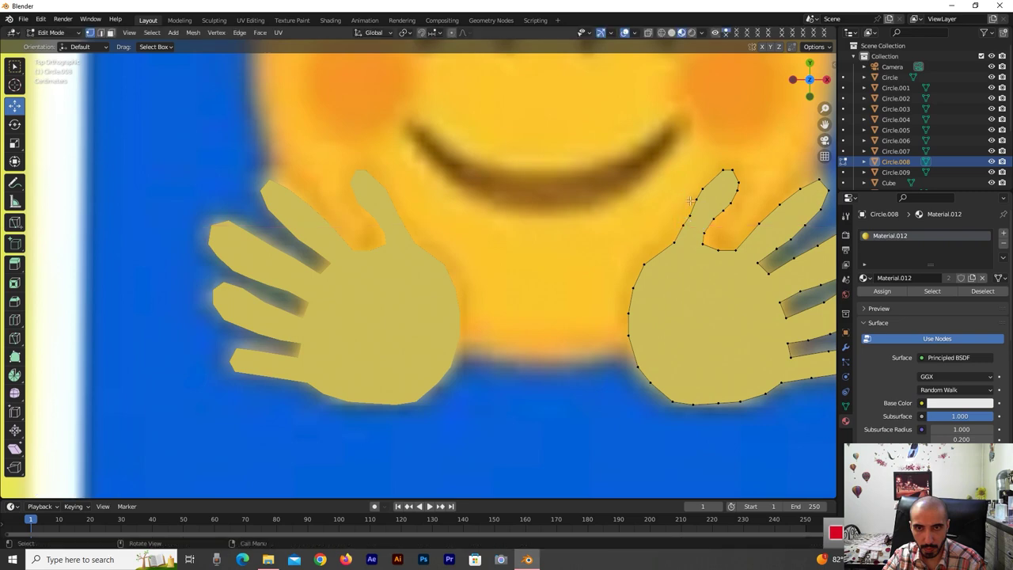
click(665, 181)
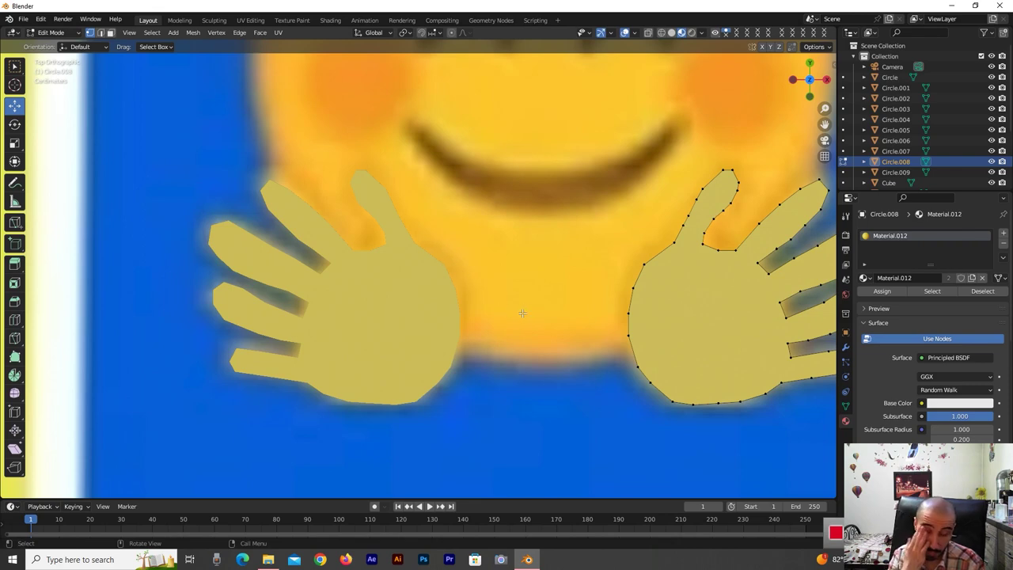
key(Tab)
Apply Shade Smooth to the right hand Circle.008, then select the left hand
scroll(522, 312, down, 5)
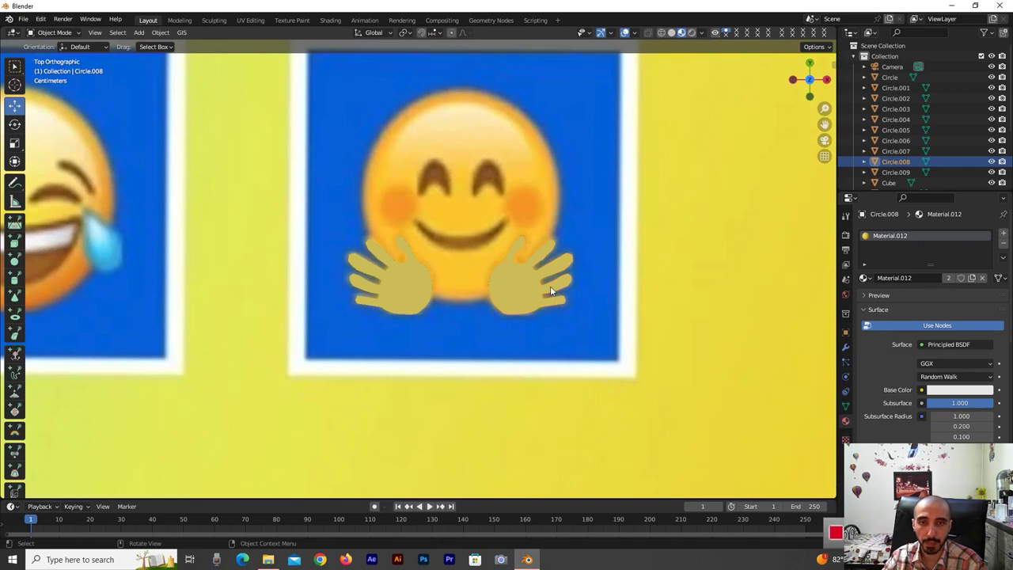
right_click(550, 290)
click(543, 171)
scroll(400, 305, up, 2)
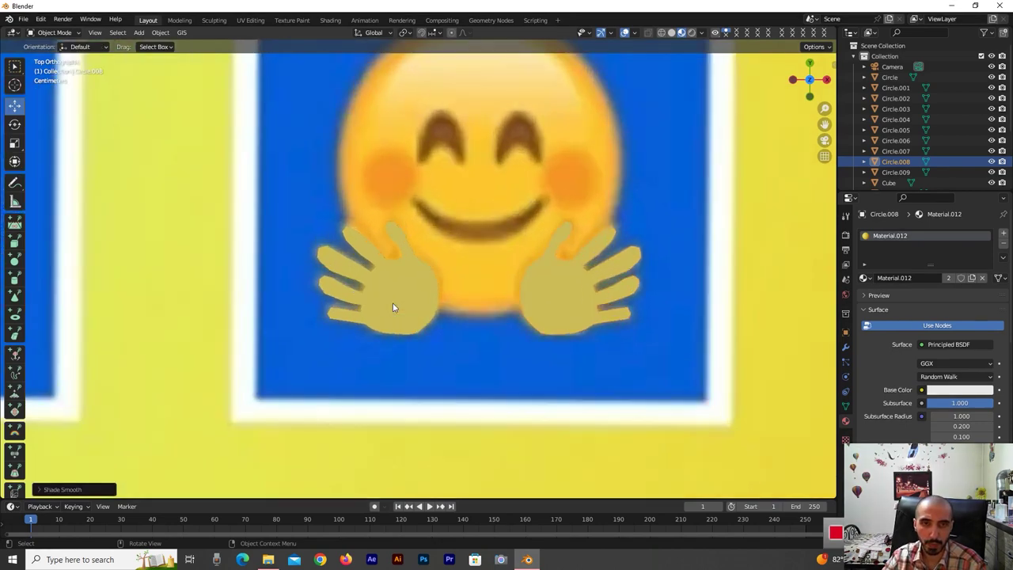
click(394, 307)
right_click(396, 294)
click(396, 288)
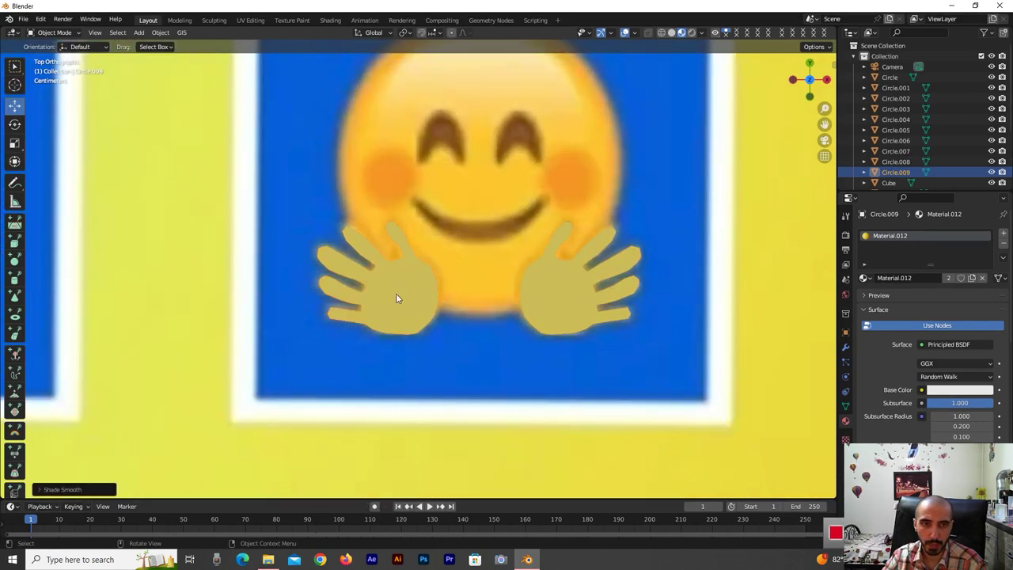
Zoom out and orbit to a perspective view of the whole level-select scene
scroll(400, 297, down, 3)
scroll(456, 290, down, 5)
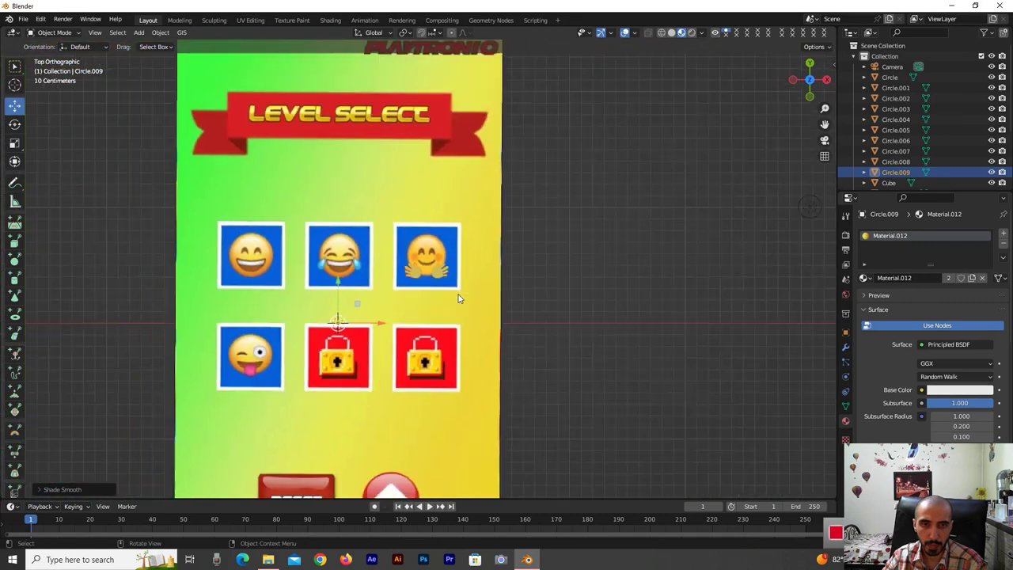
scroll(460, 293, down, 4)
scroll(479, 291, down, 4)
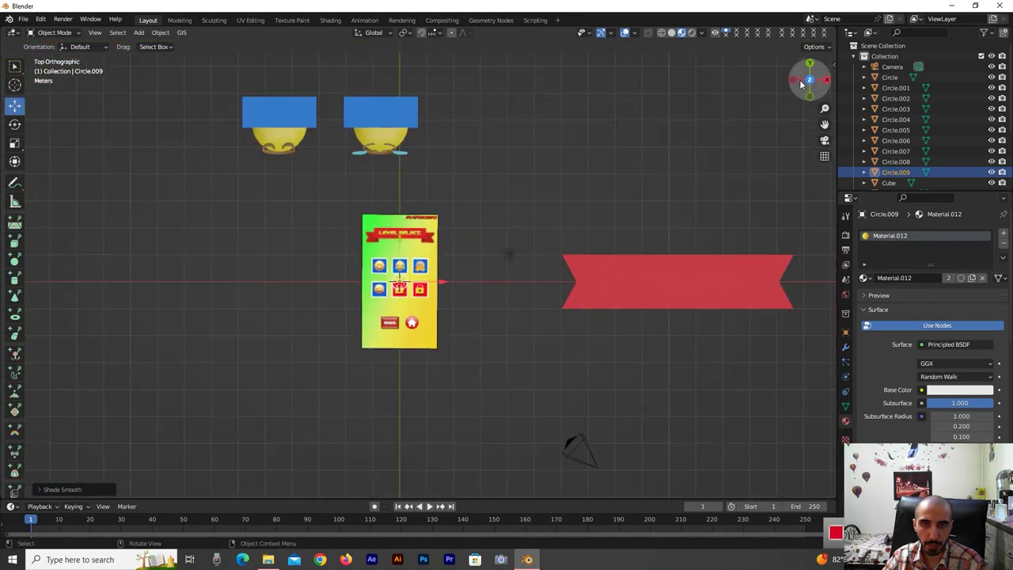
drag(809, 79, 647, 240)
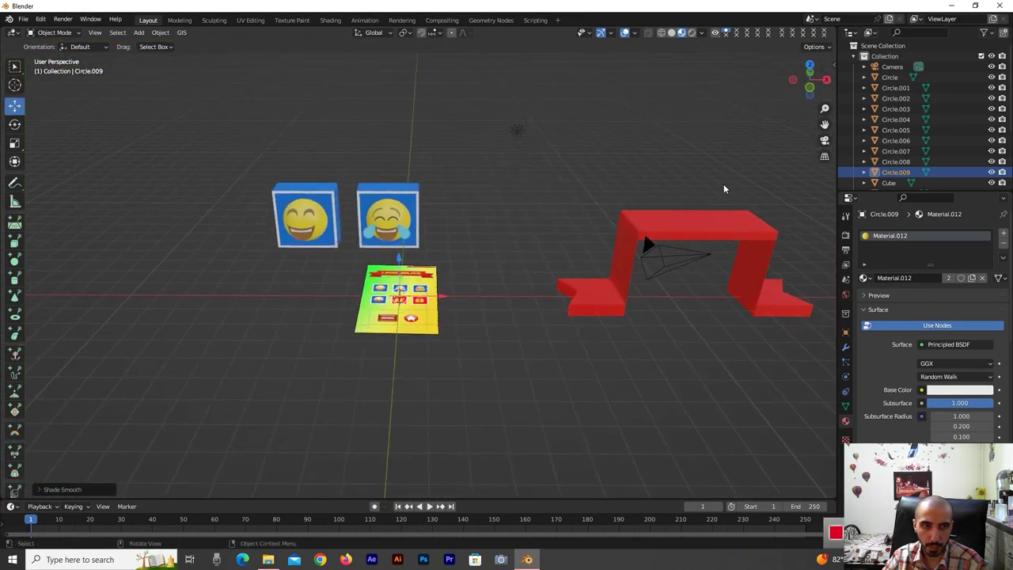
scroll(720, 190, up, 3)
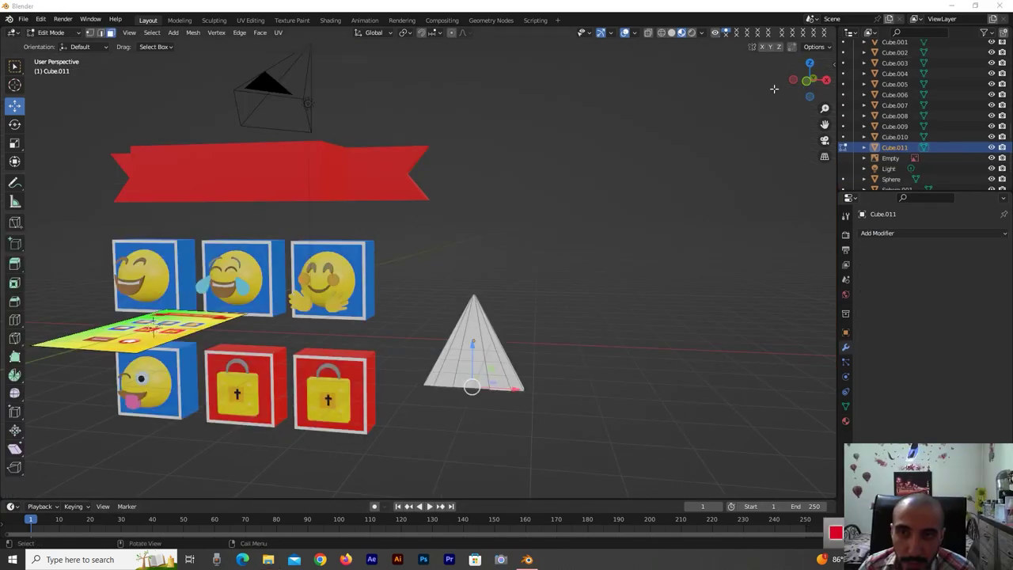
Orbit and pan the view to look at the pyramid mesh Cube.011 from the side
drag(809, 79, 792, 103)
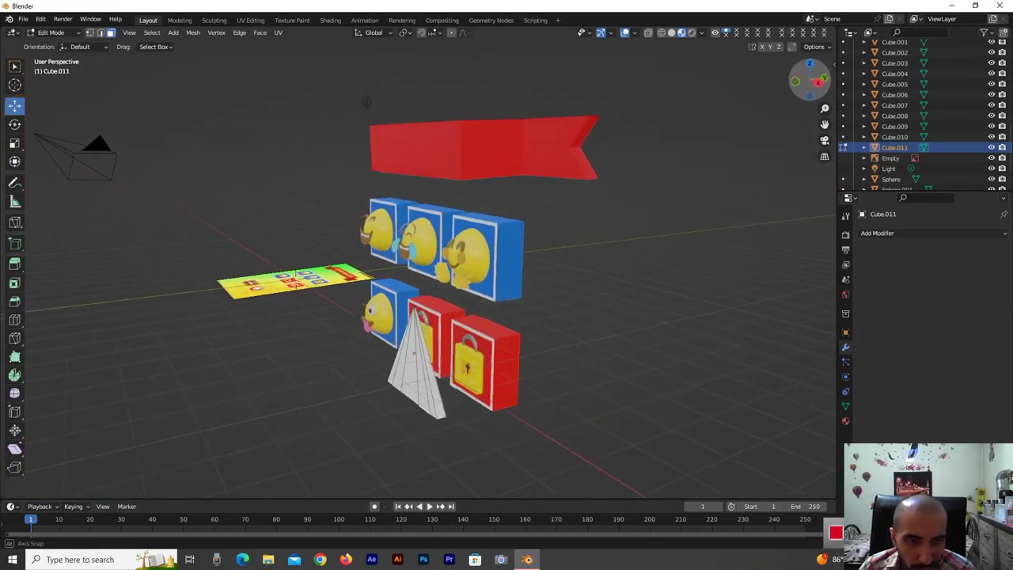
drag(825, 125, 441, 257)
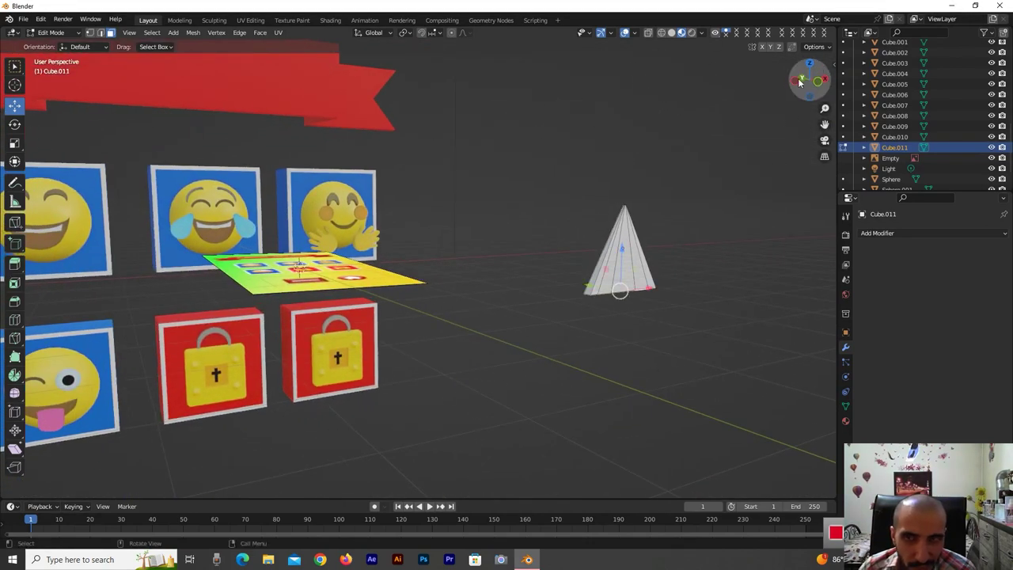
drag(809, 79, 798, 86)
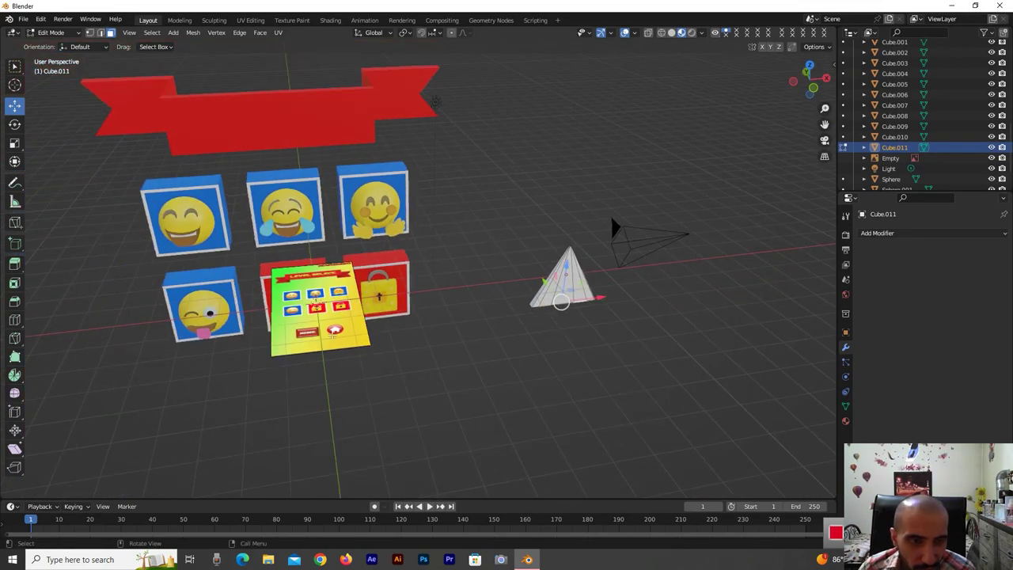
mouse_move(809, 81)
mouse_down()
mouse_move(786, 100)
mouse_move(839, 105)
mouse_move(507, 259)
mouse_up()
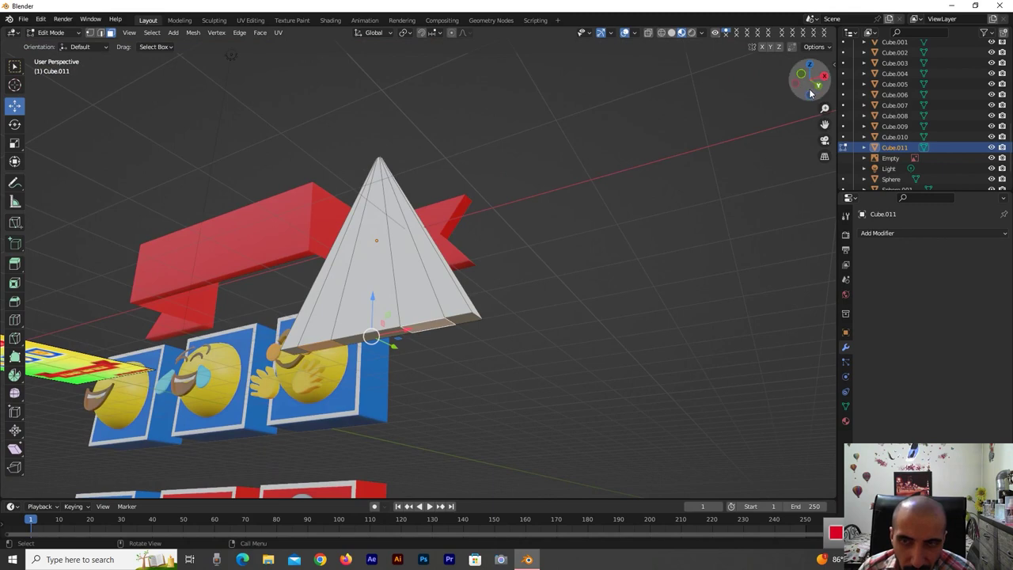
drag(809, 79, 600, 160)
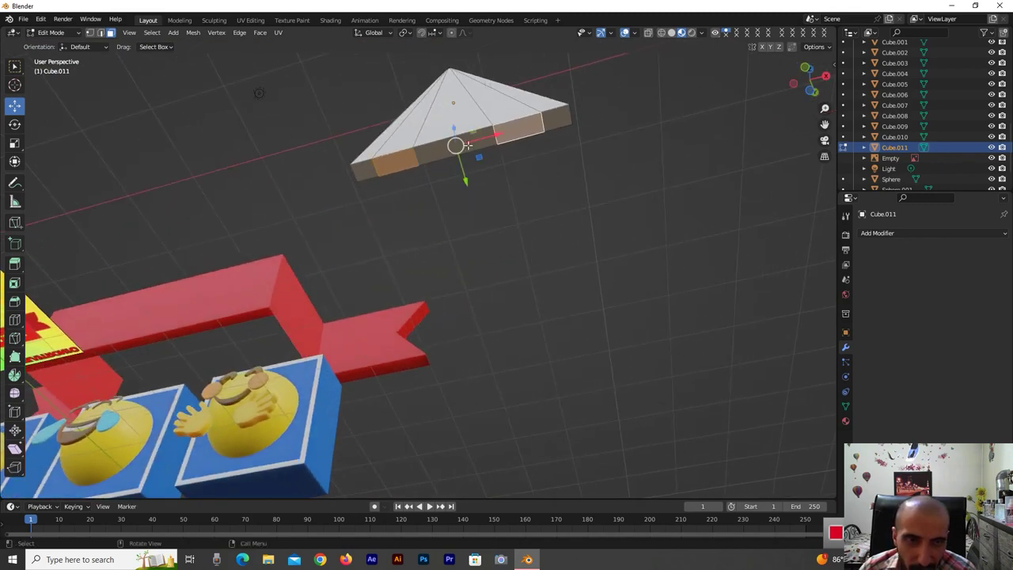
drag(809, 79, 809, 79)
Extrude the two selected top faces upward along Z into two wall prongs
drag(364, 358, 363, 349)
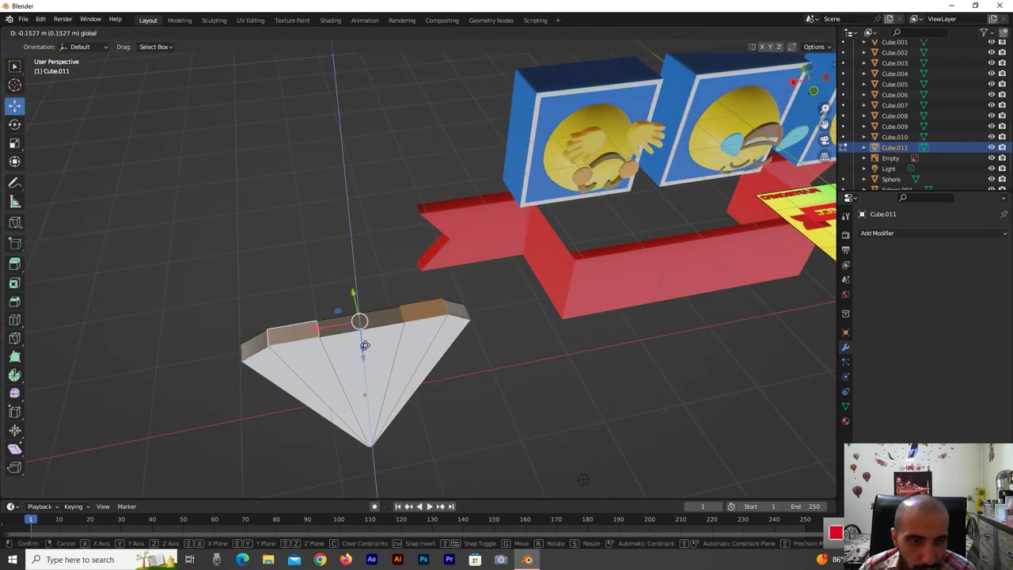
right_click(363, 349)
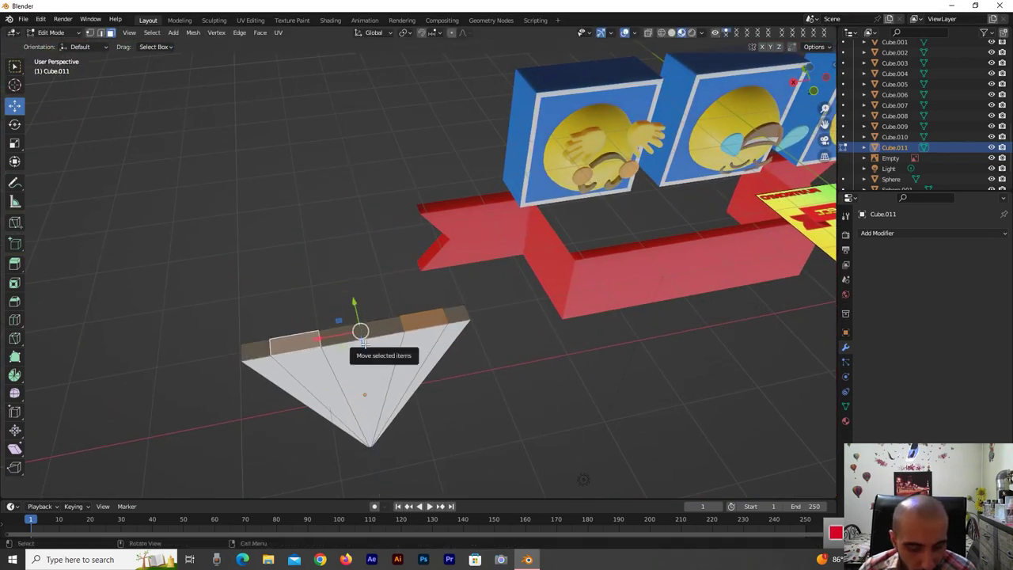
key(e)
right_click(365, 342)
drag(362, 341, 381, 246)
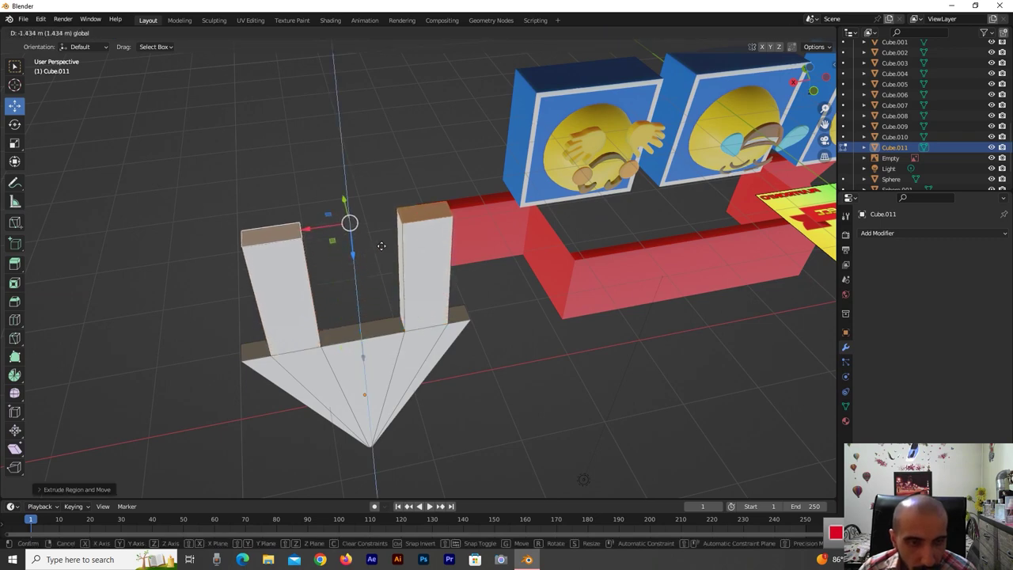
drag(381, 246, 382, 246)
Extrude the middle face between the walls upward, then orbit out to view the scene
click(359, 327)
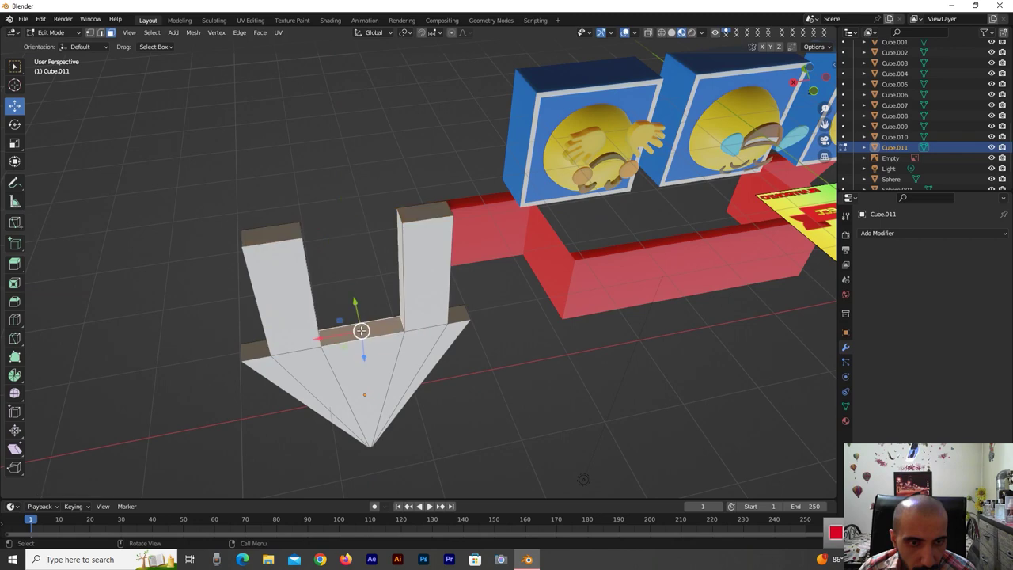
key(e)
drag(365, 357, 371, 308)
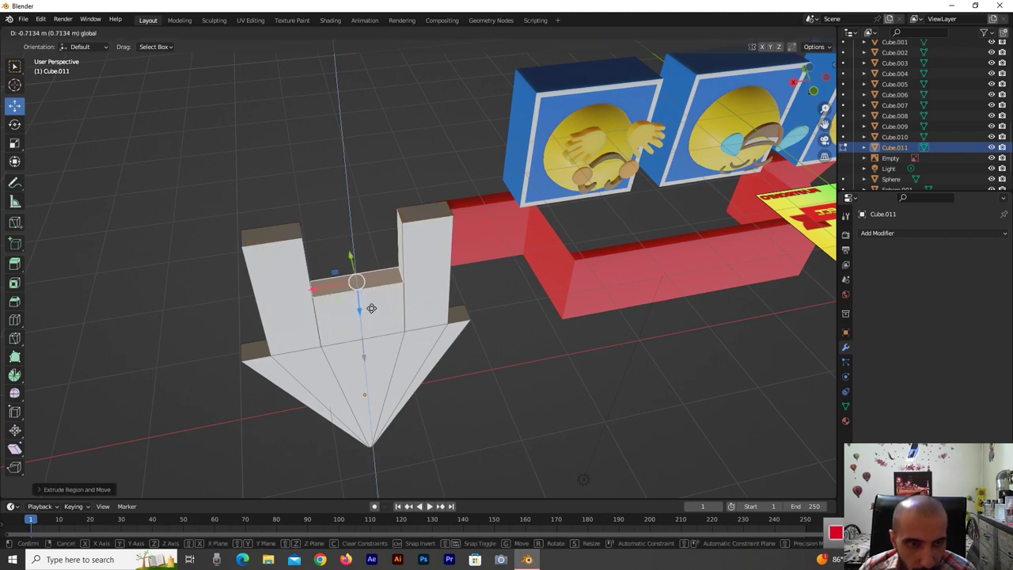
click(371, 308)
drag(807, 79, 784, 111)
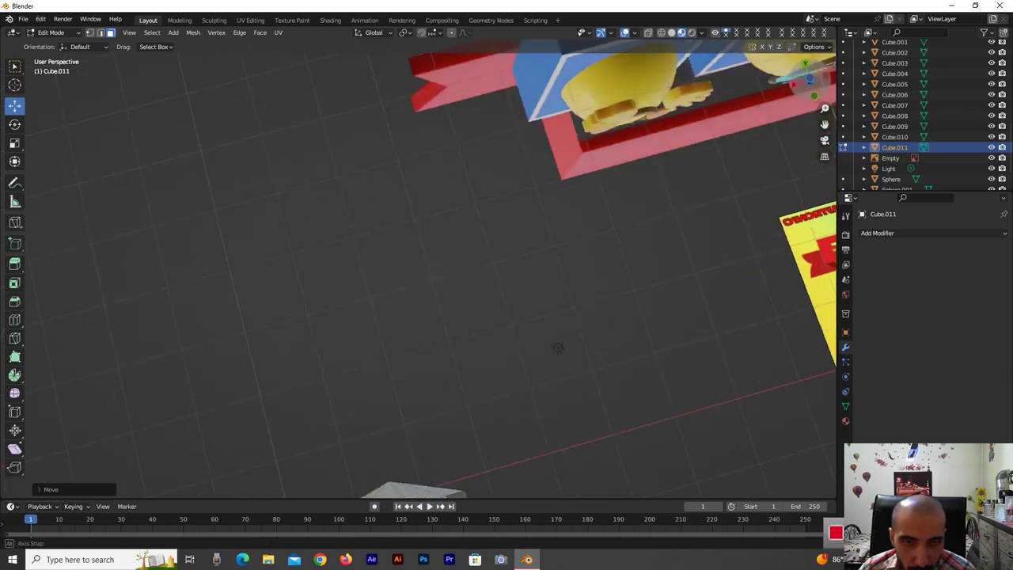
drag(808, 79, 708, 108)
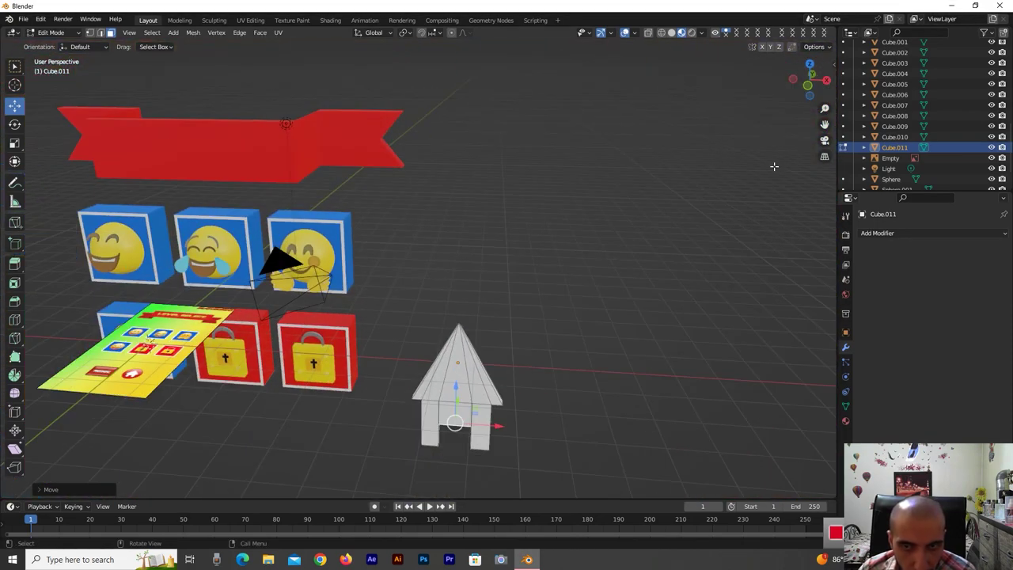
middle_drag(760, 169, 604, 251)
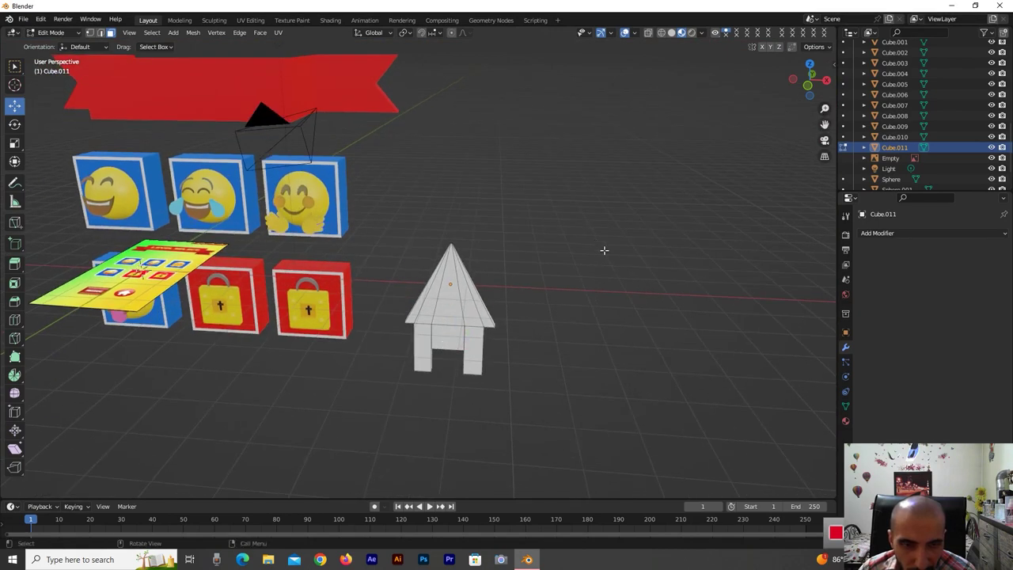
scroll(604, 251, up, 2)
key(Tab)
Scale the house Cube.011 slightly wider along X, deselect it, and bring up the Shift+A add menu
scroll(570, 317, down, 1)
scroll(570, 318, up, 2)
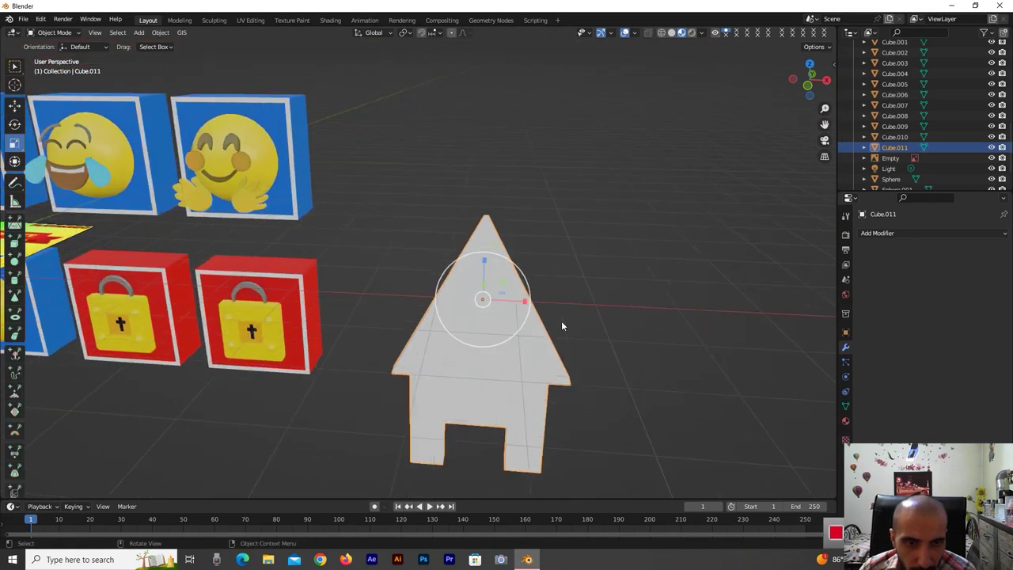
scroll(556, 320, down, 2)
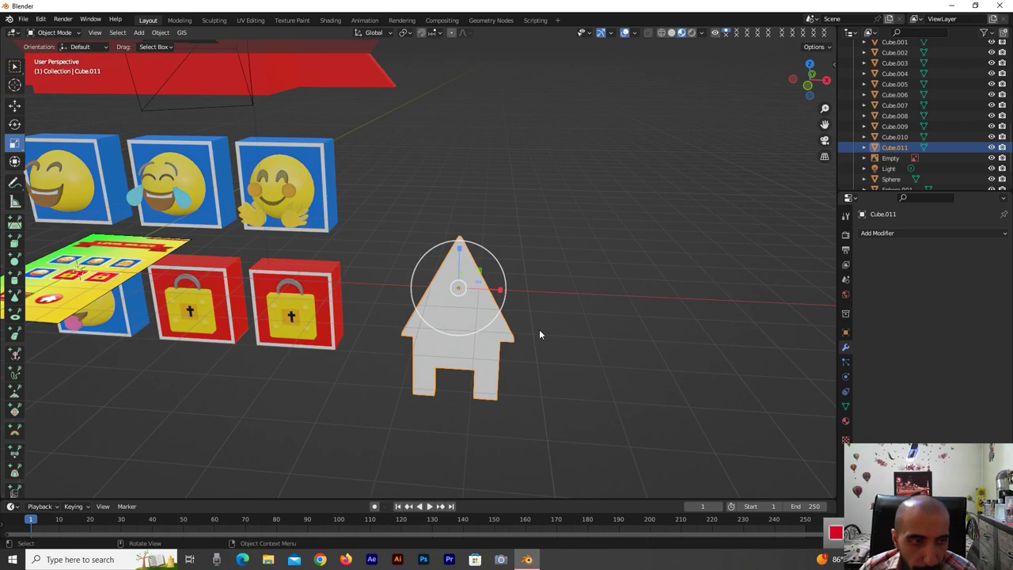
scroll(527, 337, up, 2)
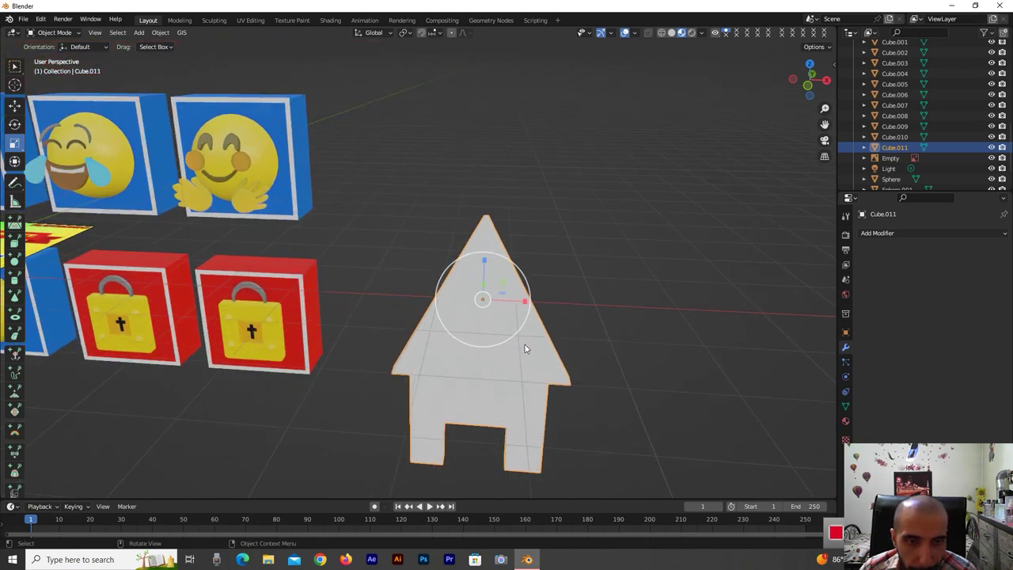
drag(523, 309, 538, 310)
click(621, 308)
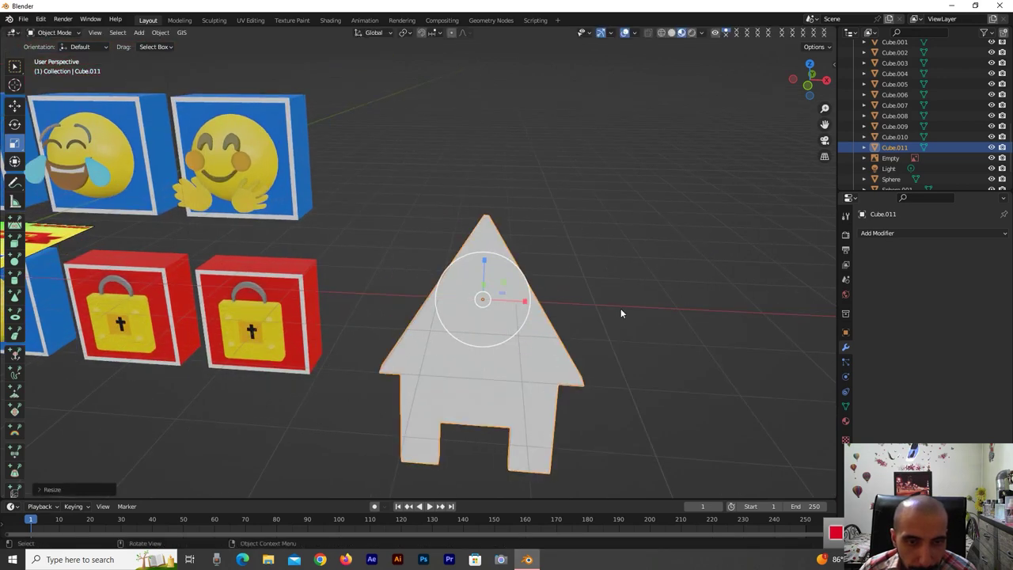
click(538, 346)
scroll(535, 344, down, 2)
scroll(535, 343, down, 1)
scroll(535, 344, up, 1)
click(646, 314)
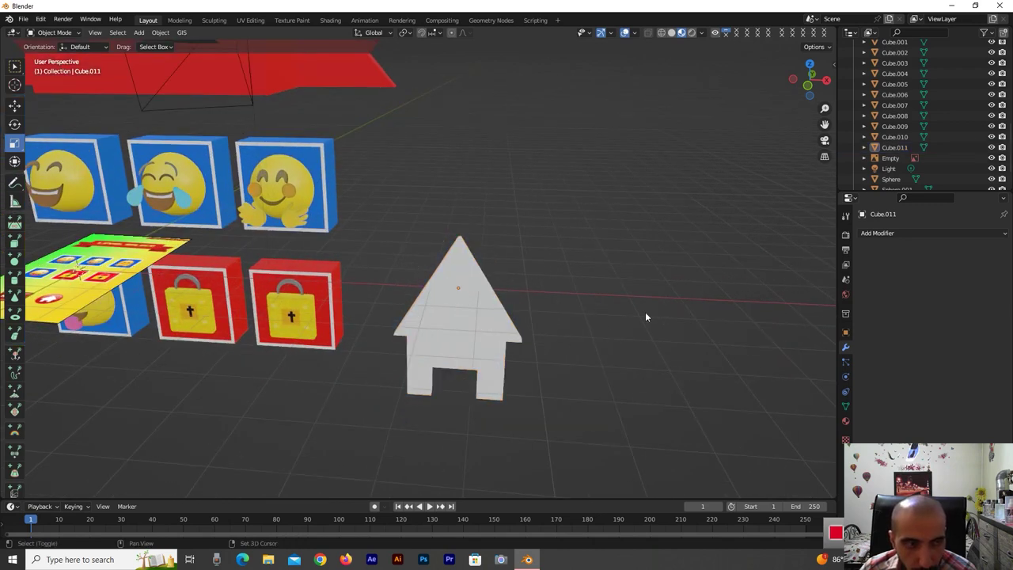
key(shift+a)
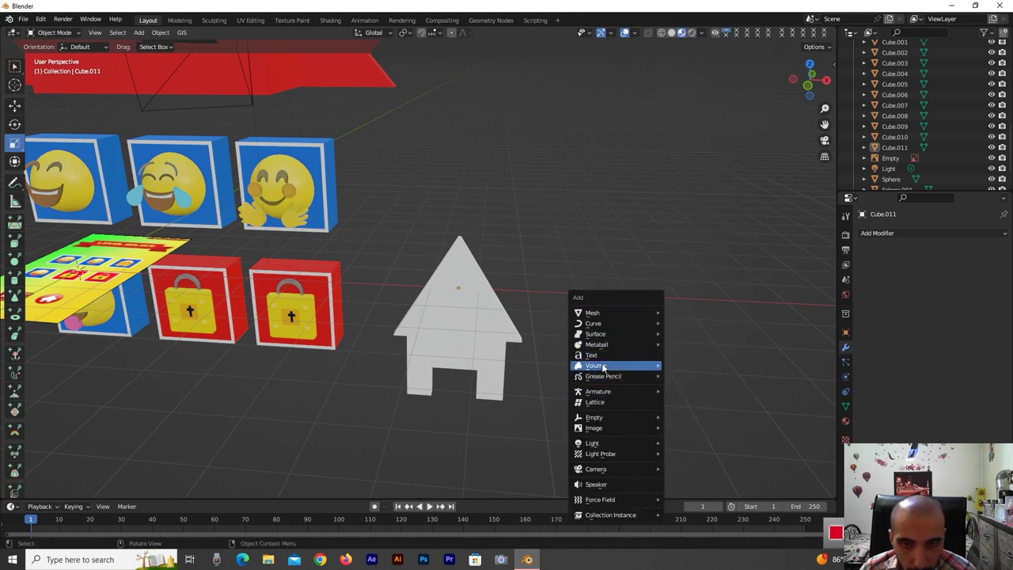
mouse_move(594, 314)
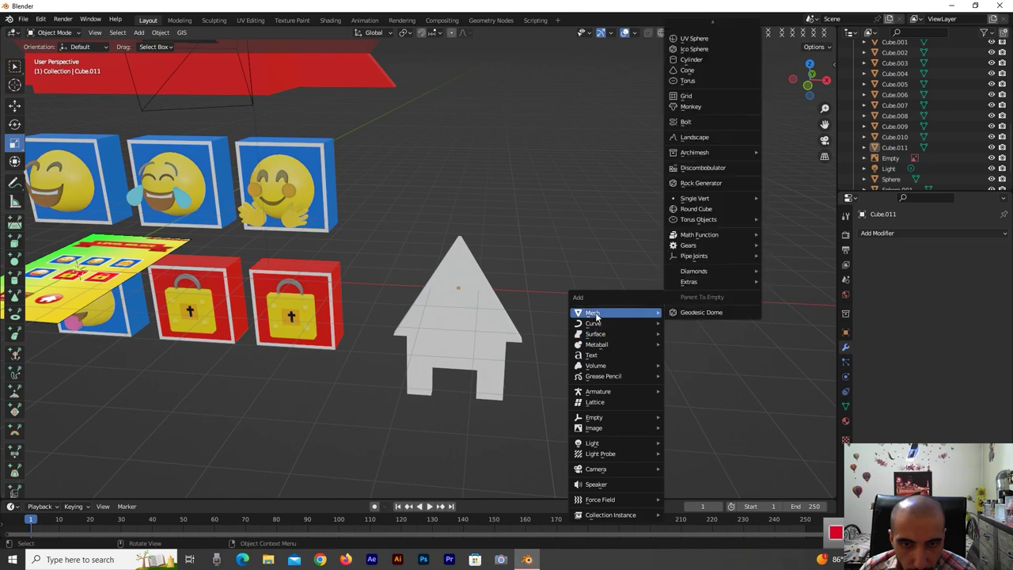
Add a cylinder, flatten it into a thin disc, and move it below the tiles
click(692, 61)
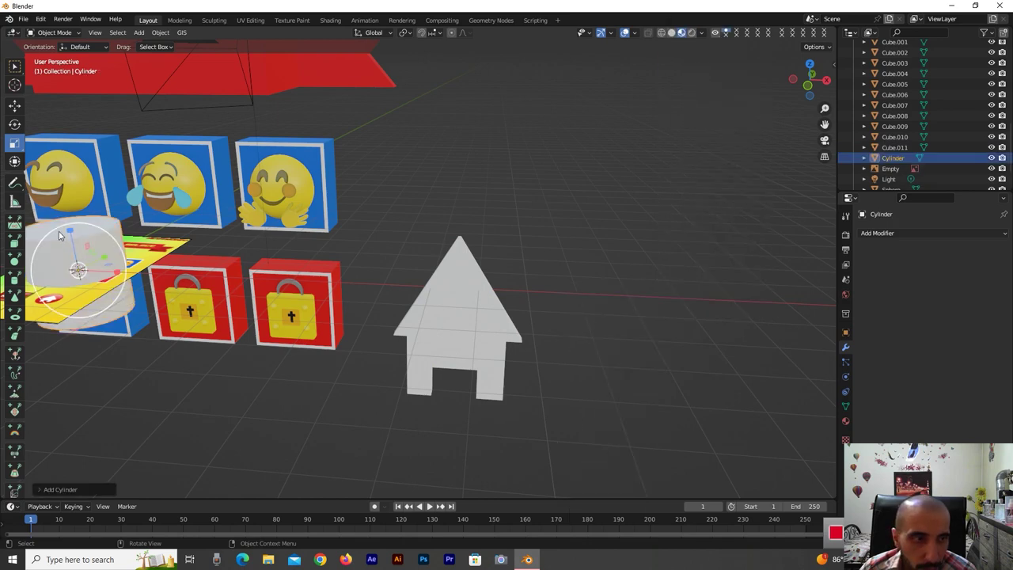
drag(58, 235, 63, 253)
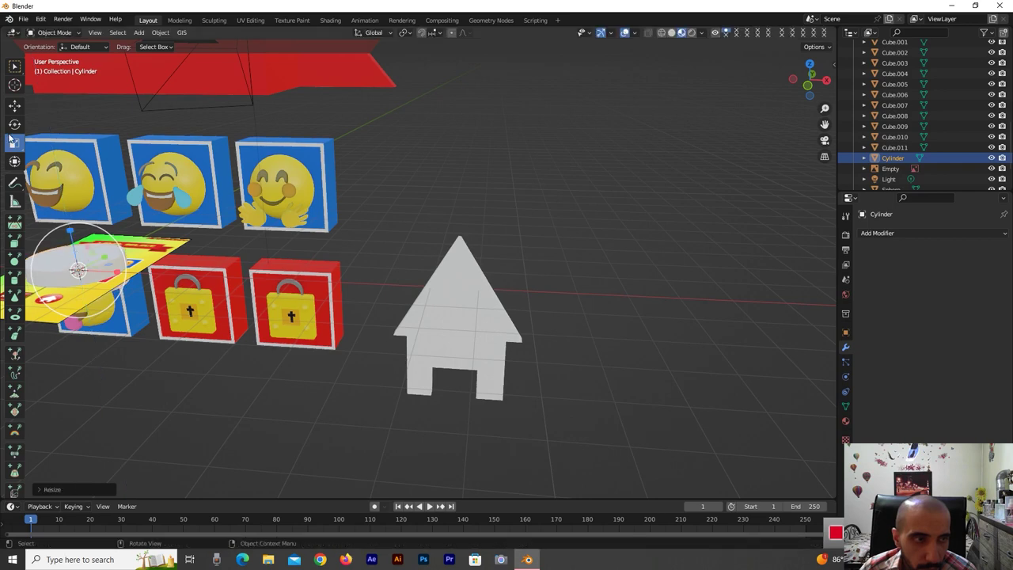
click(15, 104)
drag(110, 277, 312, 286)
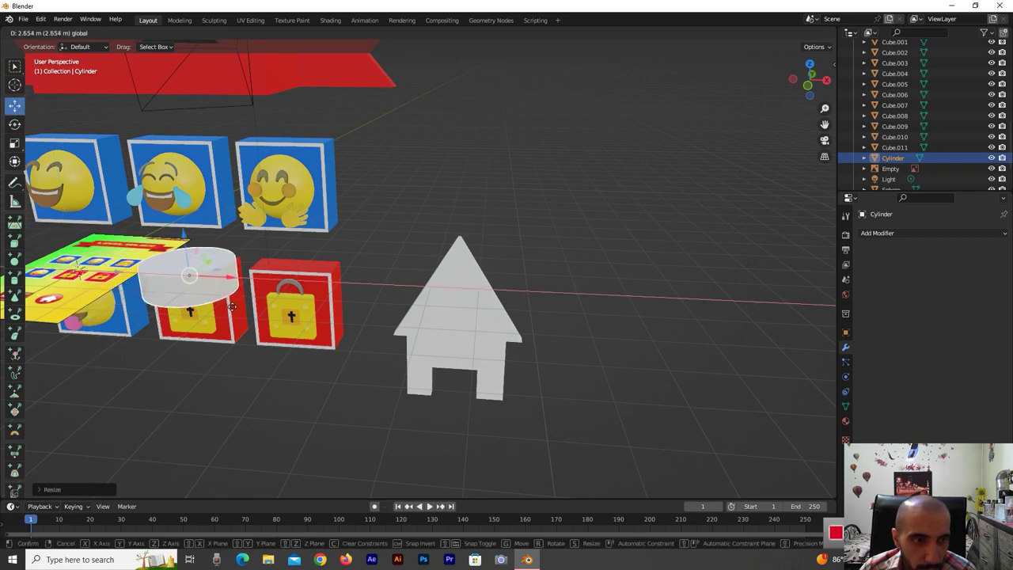
drag(274, 245, 289, 372)
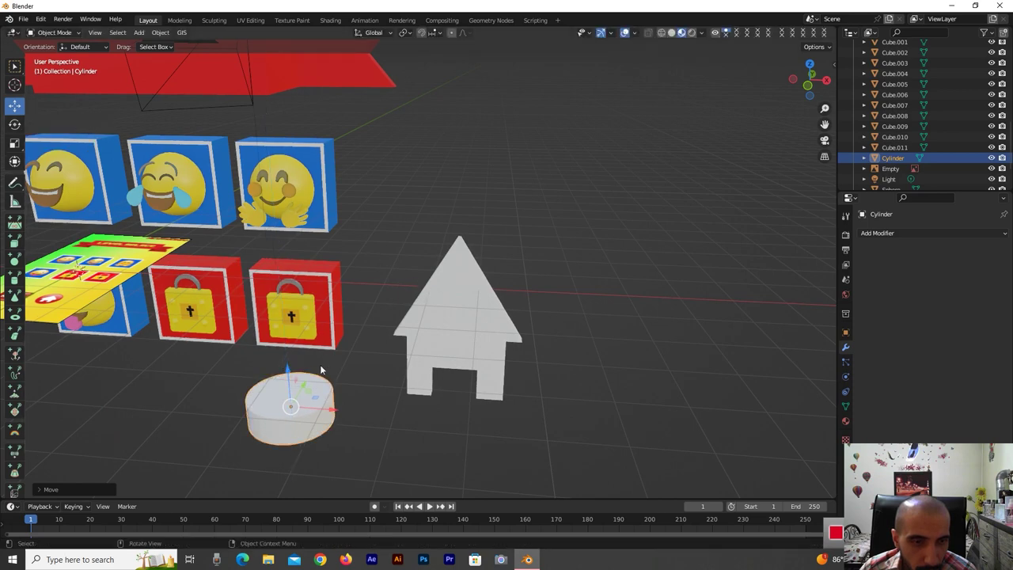
Rotate the disc upright to face the front and give it smooth shading
click(15, 125)
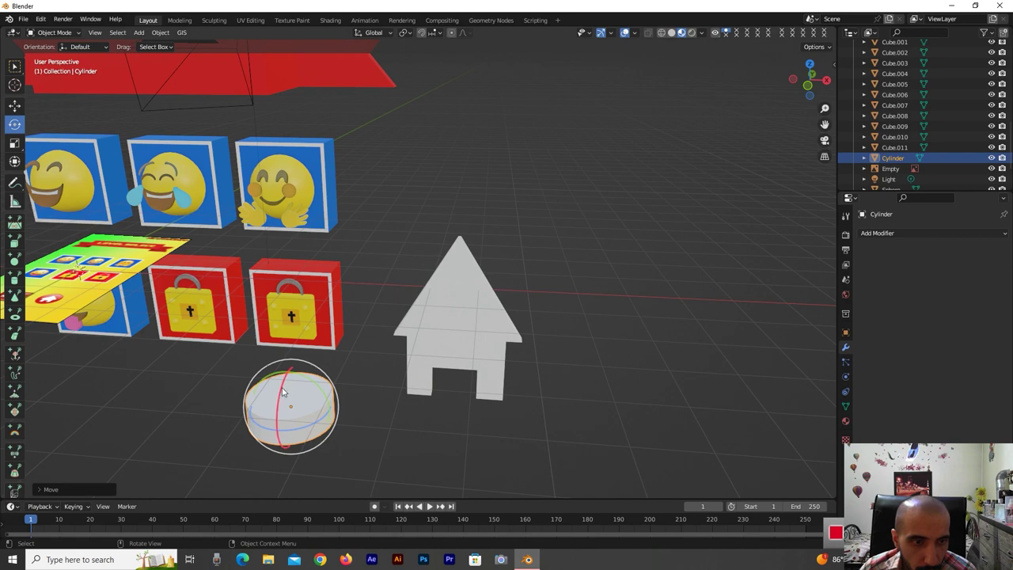
drag(284, 392, 289, 431)
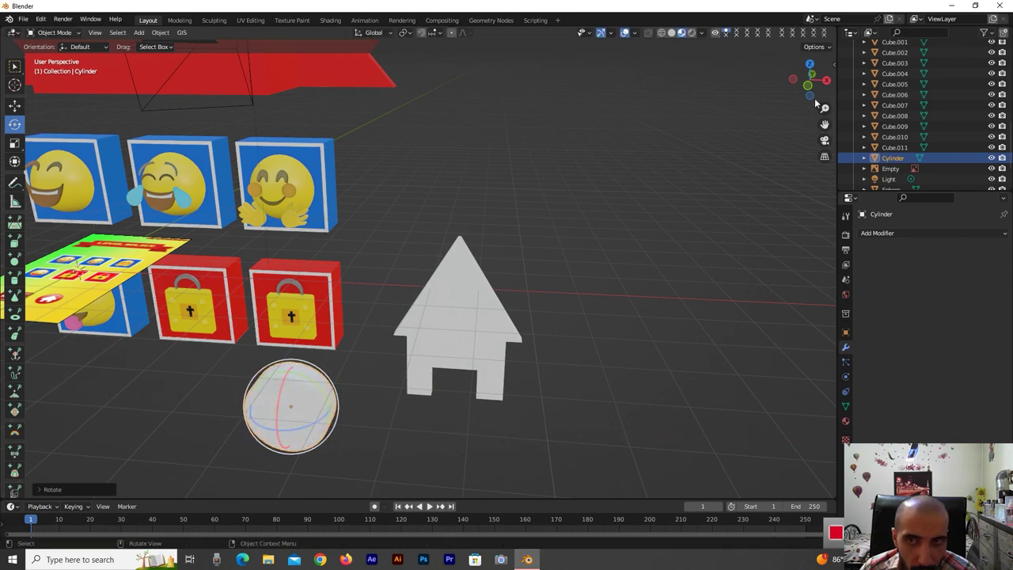
drag(813, 94, 788, 87)
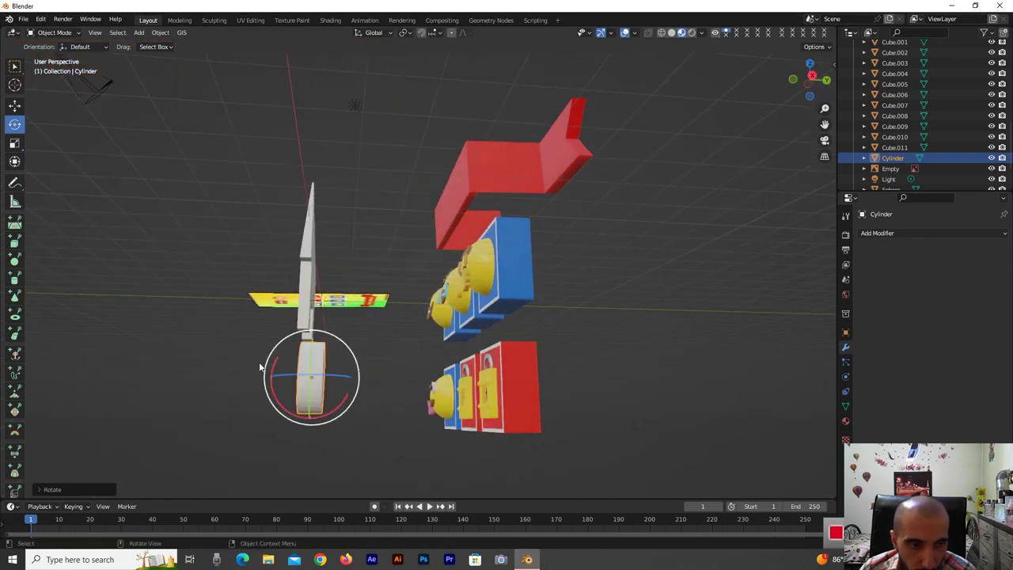
drag(283, 342, 363, 405)
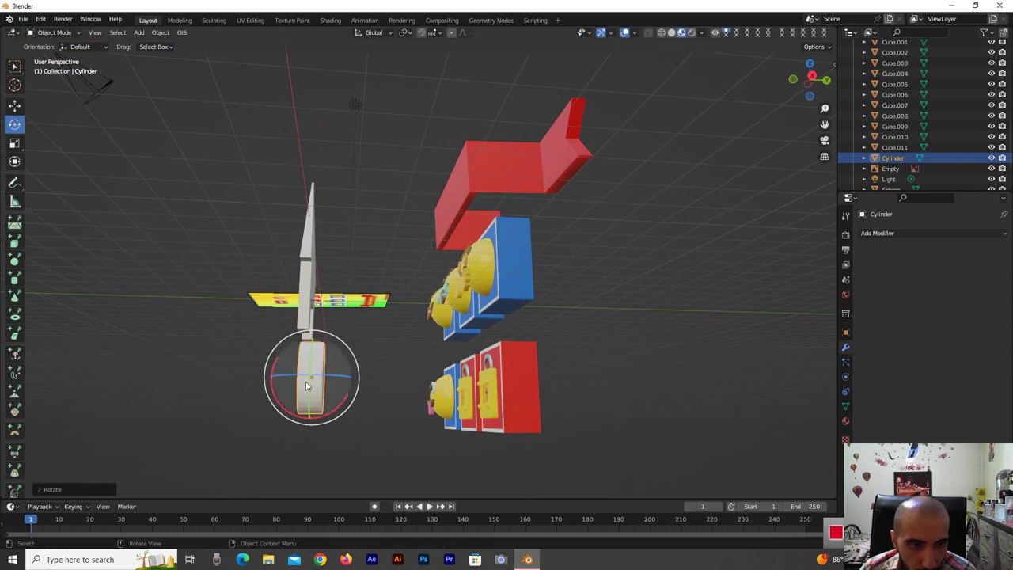
right_click(289, 321)
click(274, 309)
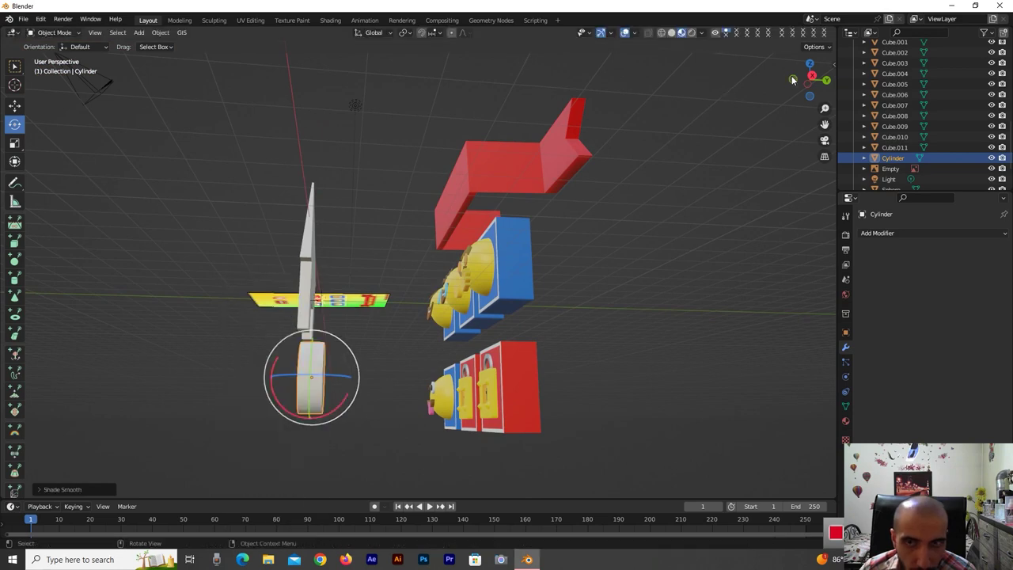
middle_drag(556, 234, 443, 237)
mouse_move(475, 277)
middle_down()
mouse_move(448, 280)
mouse_move(483, 289)
middle_up()
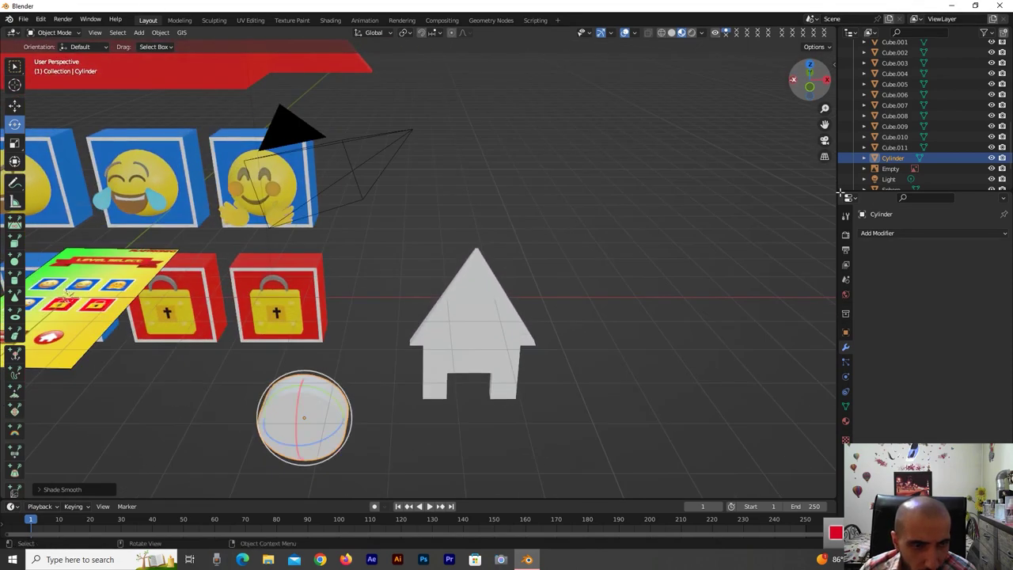
Give the disc a new pure red material with Subsurface 1.000
click(846, 421)
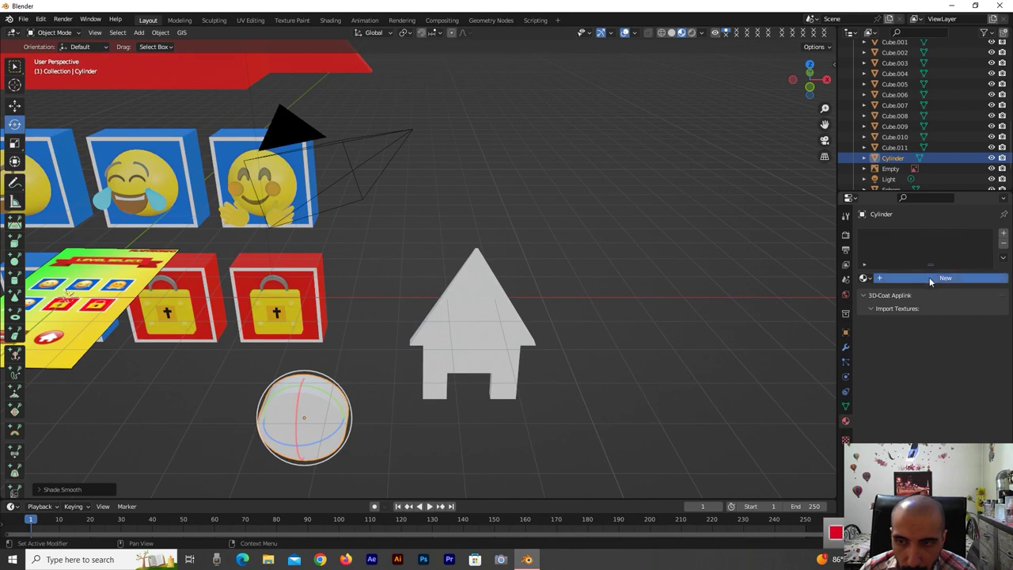
click(929, 279)
click(973, 387)
drag(945, 355, 939, 381)
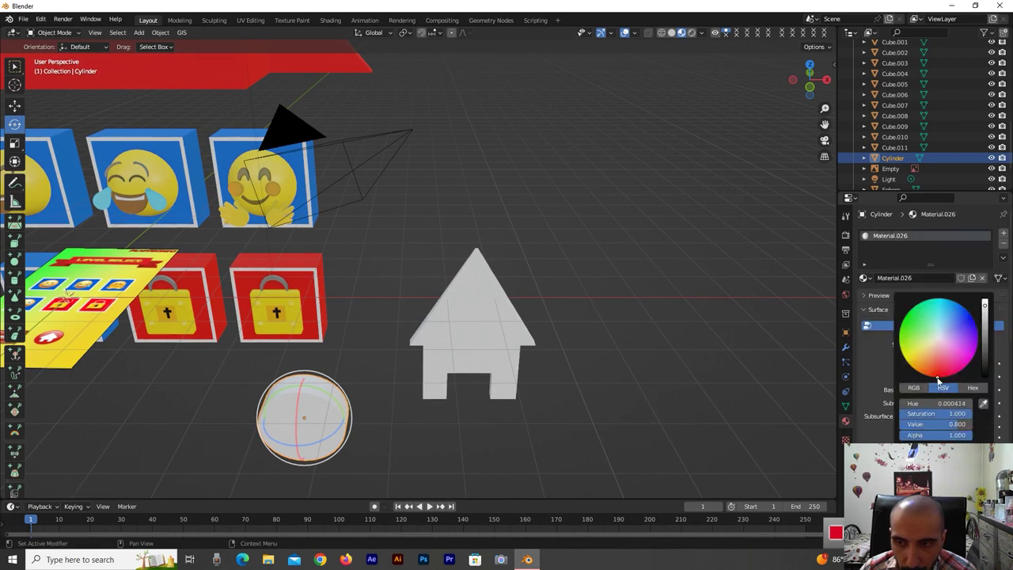
drag(946, 404, 994, 403)
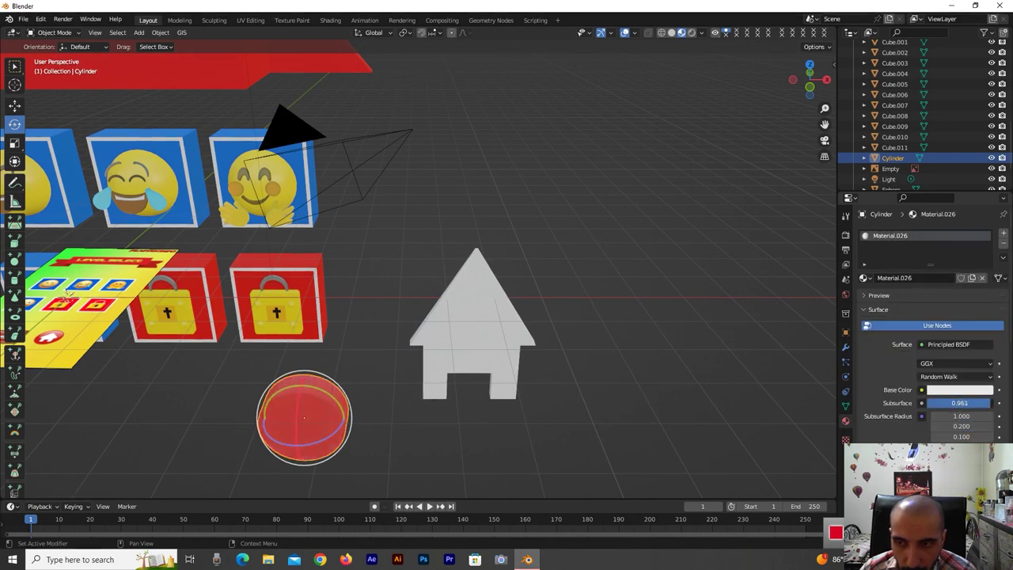
Move the red disc along Z and scale it up larger
click(342, 418)
middle_drag(341, 418, 309, 403)
click(13, 107)
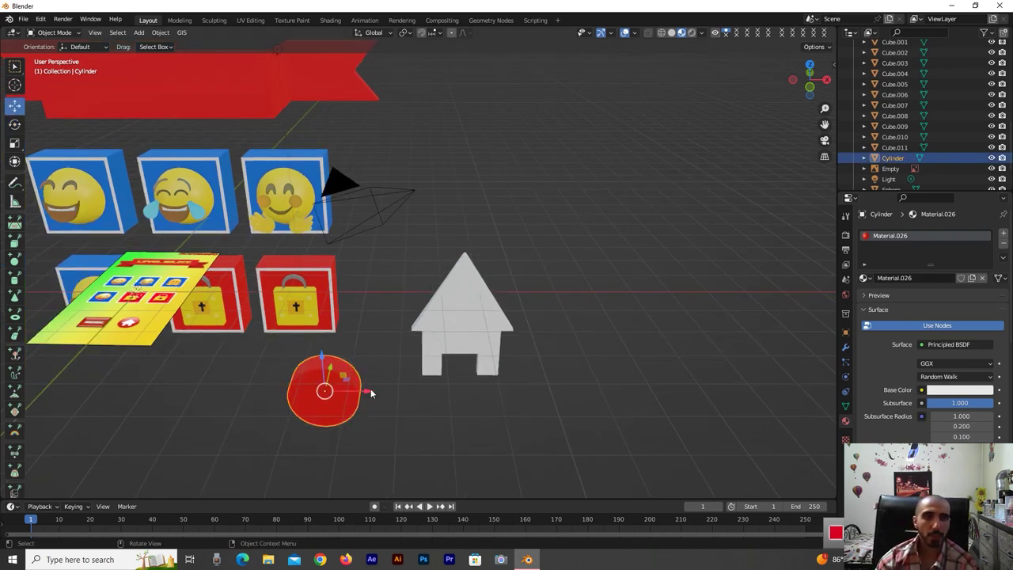
key(g)
key(z)
click(335, 403)
key(s)
click(487, 448)
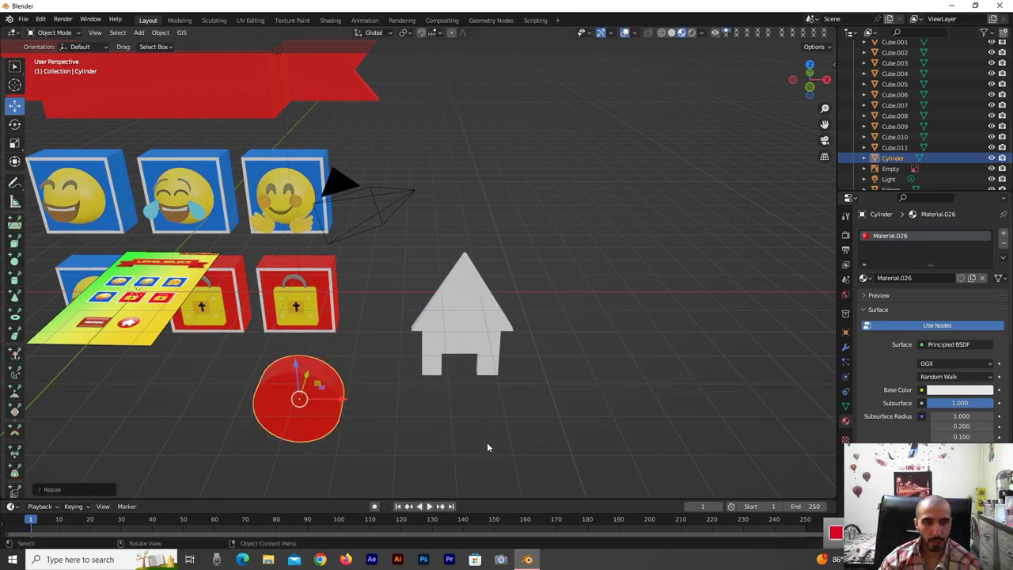
Adjust the disc along Y, Z and X so it sits beneath the lock tiles
drag(809, 80, 605, 198)
drag(383, 349, 491, 348)
drag(468, 294, 470, 385)
mouse_move(495, 434)
mouse_down()
mouse_move(532, 437)
mouse_move(552, 424)
mouse_up()
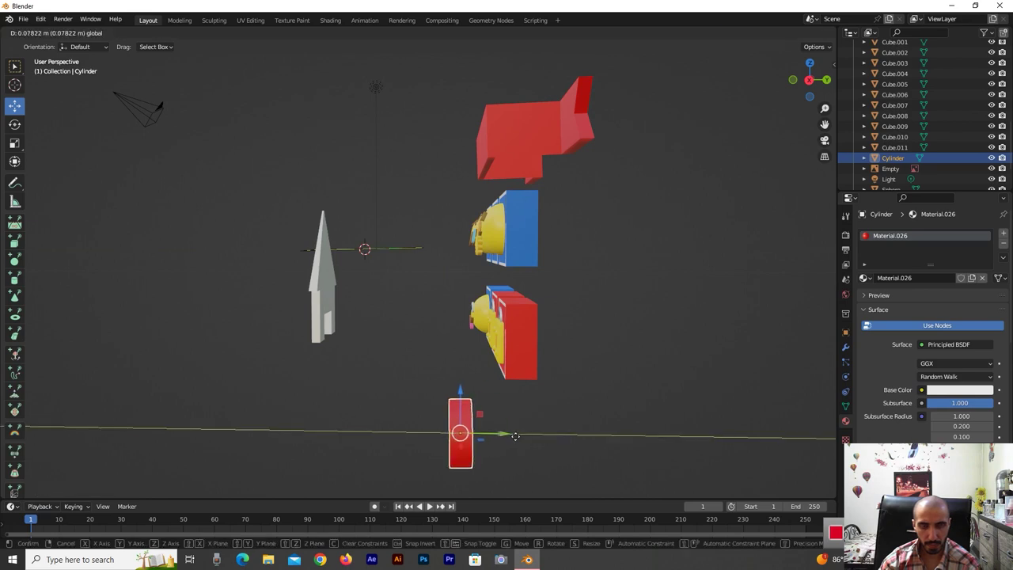
drag(800, 89, 393, 351)
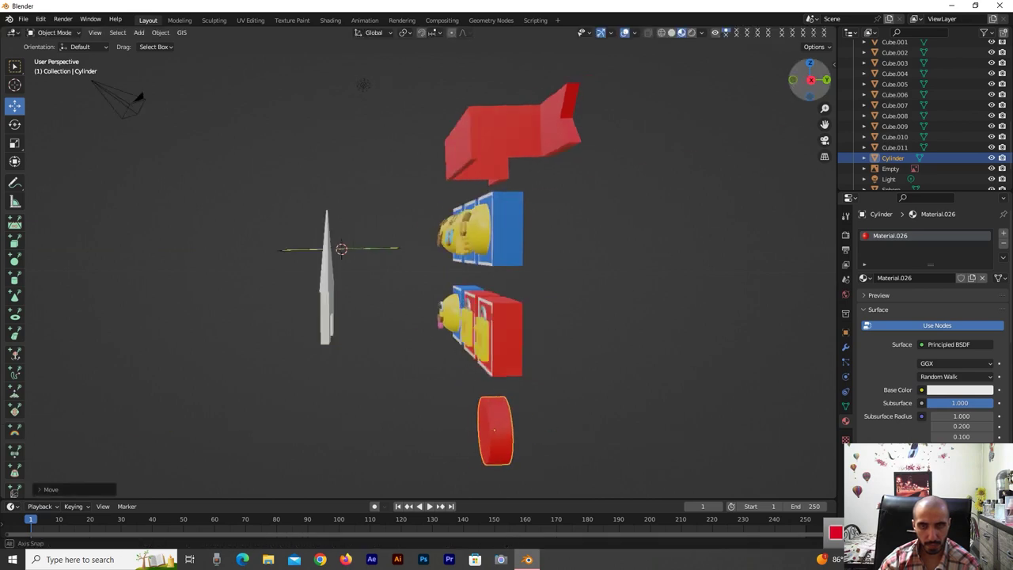
scroll(393, 356, down, 2)
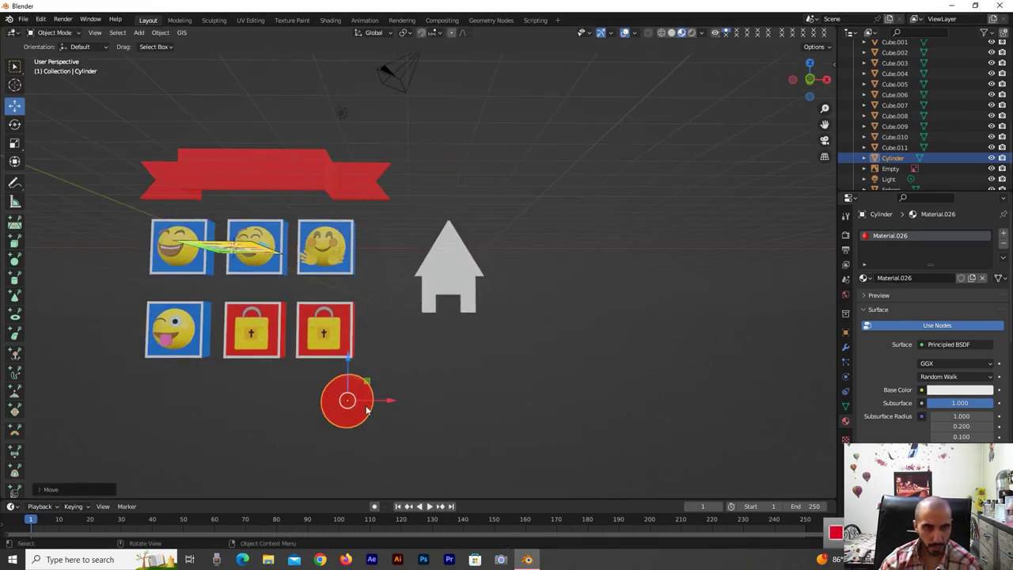
drag(387, 407, 367, 405)
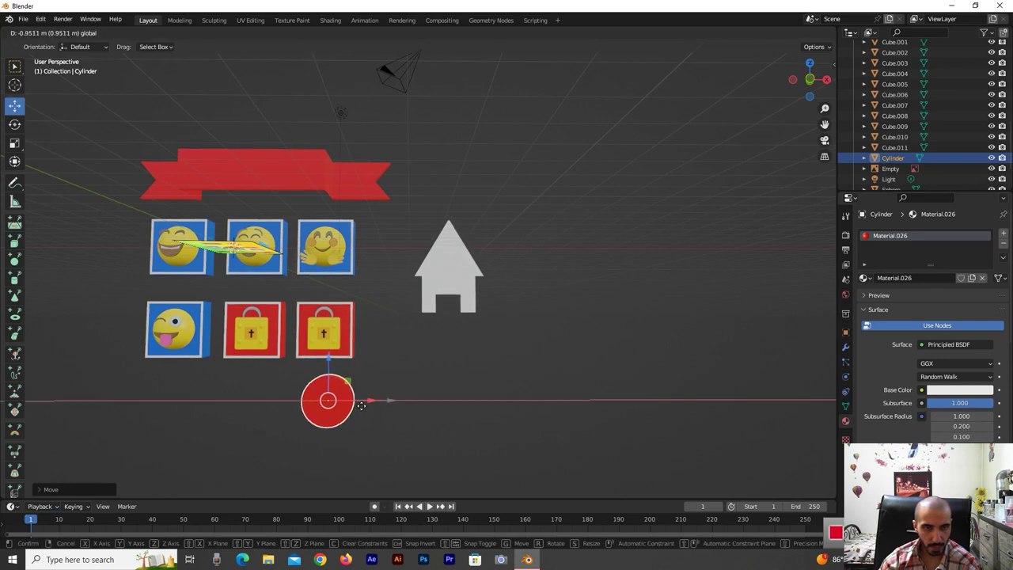
drag(329, 366, 327, 387)
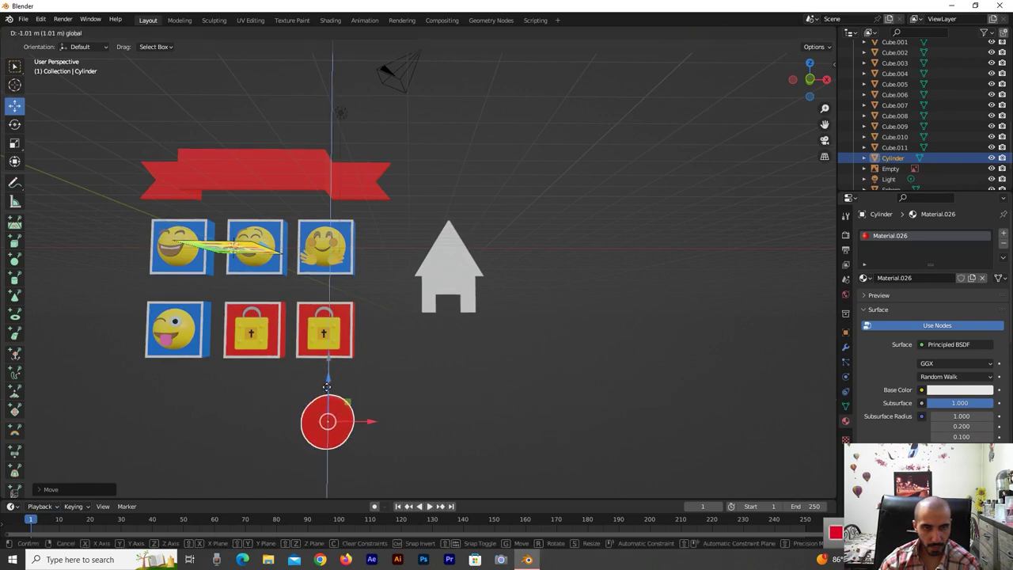
click(448, 256)
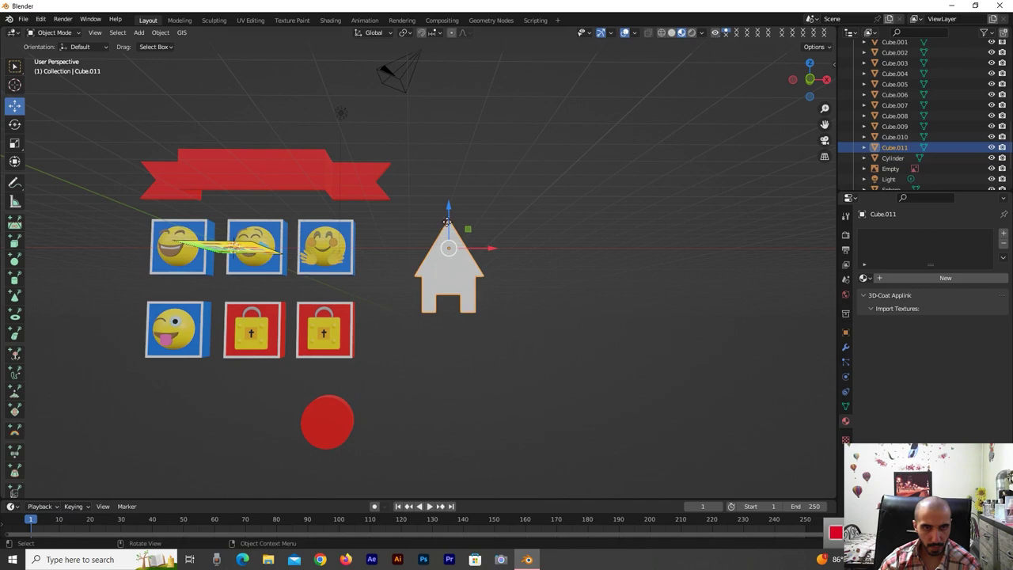
Lower the house icon, slide it left over the red disc, and shrink it
drag(448, 222, 448, 394)
click(812, 80)
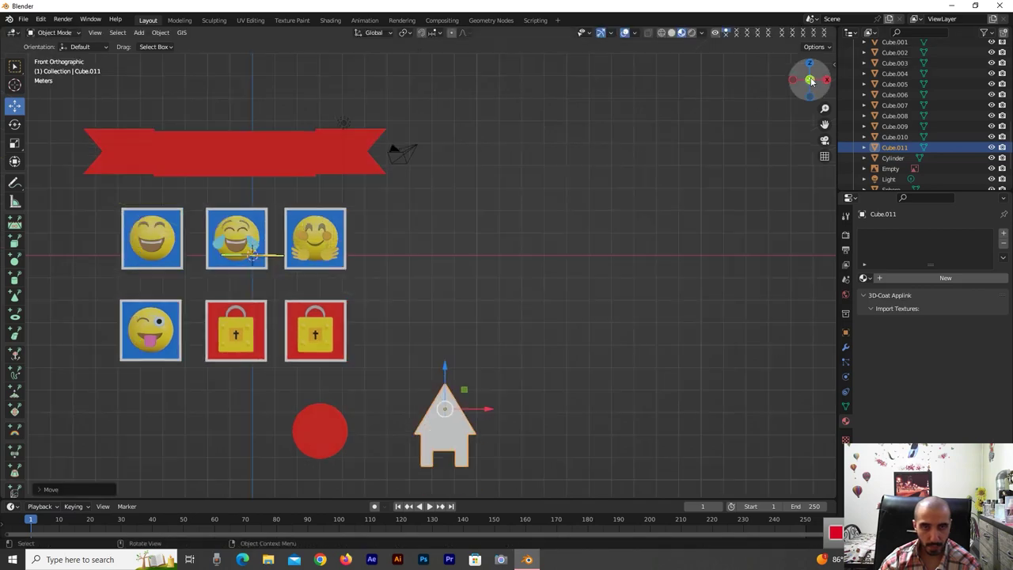
drag(493, 409, 367, 409)
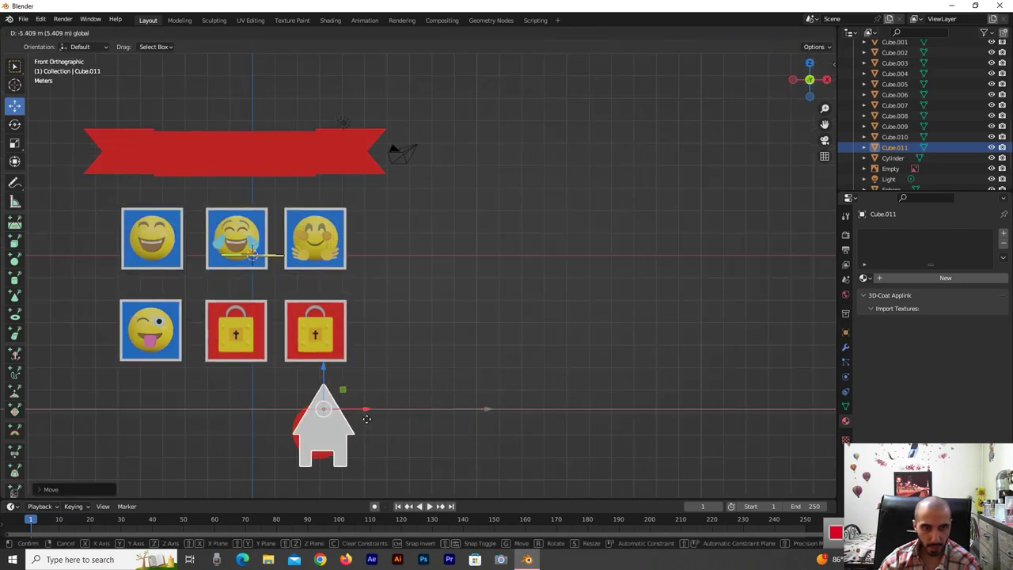
key(s)
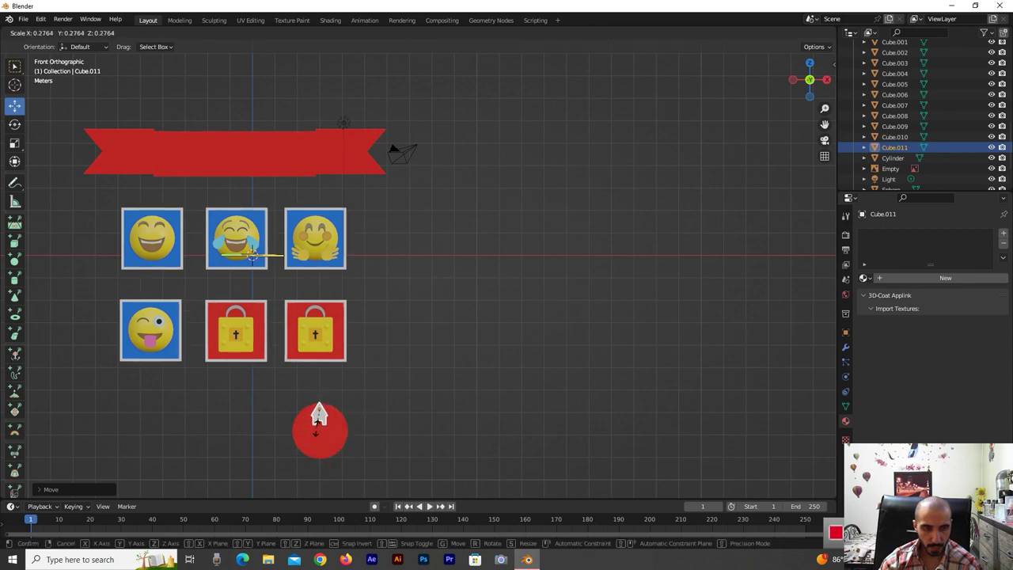
click(353, 422)
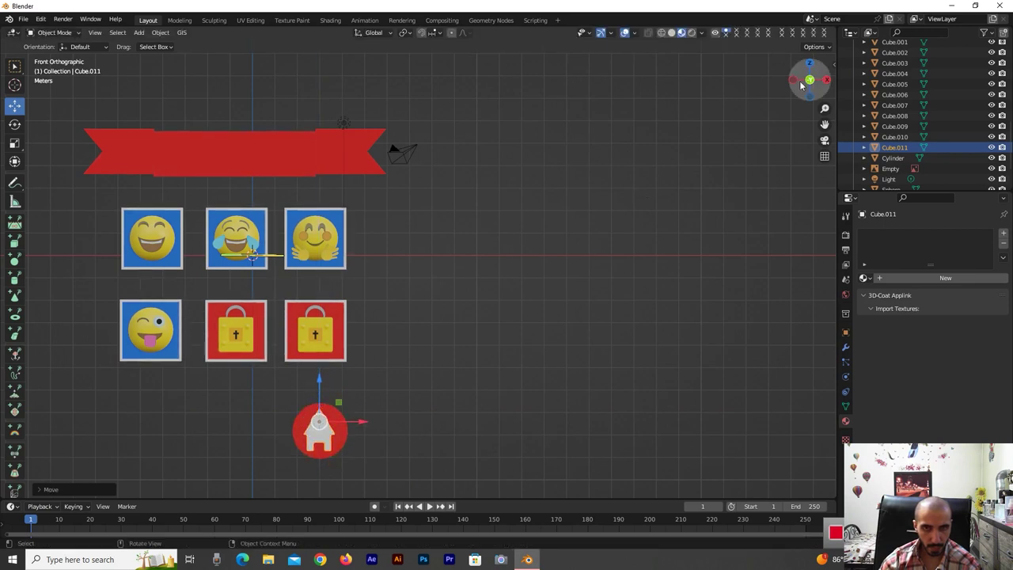
Move the house forward onto the disc's front face, then return to front view
drag(809, 99, 765, 129)
drag(372, 358, 514, 361)
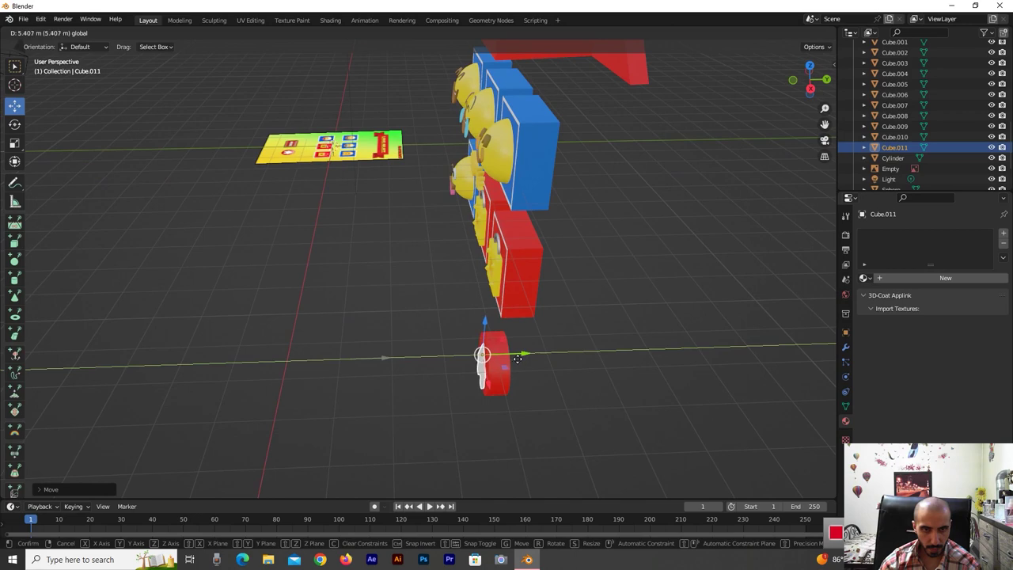
drag(519, 358, 522, 368)
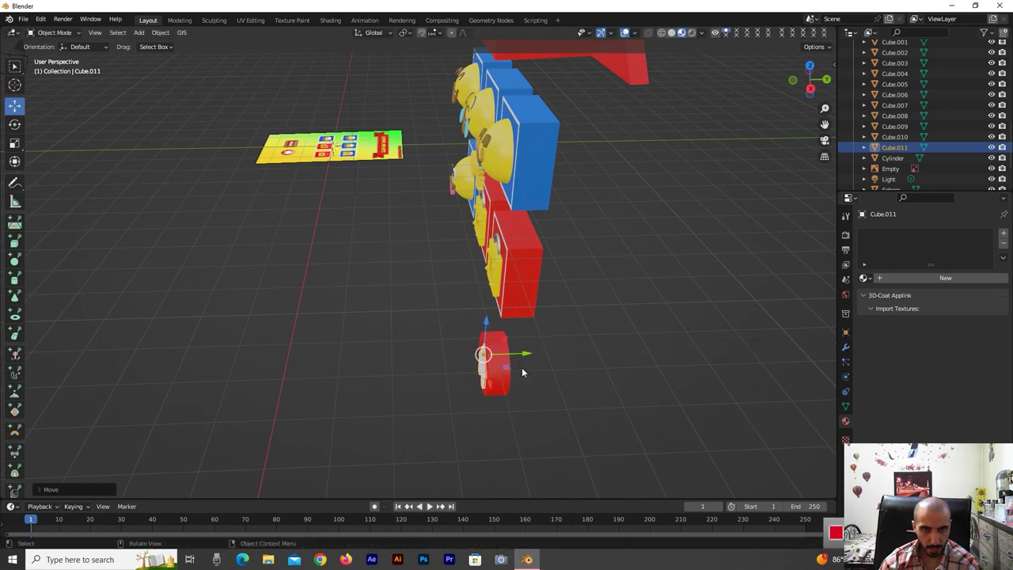
click(579, 412)
drag(802, 89, 815, 93)
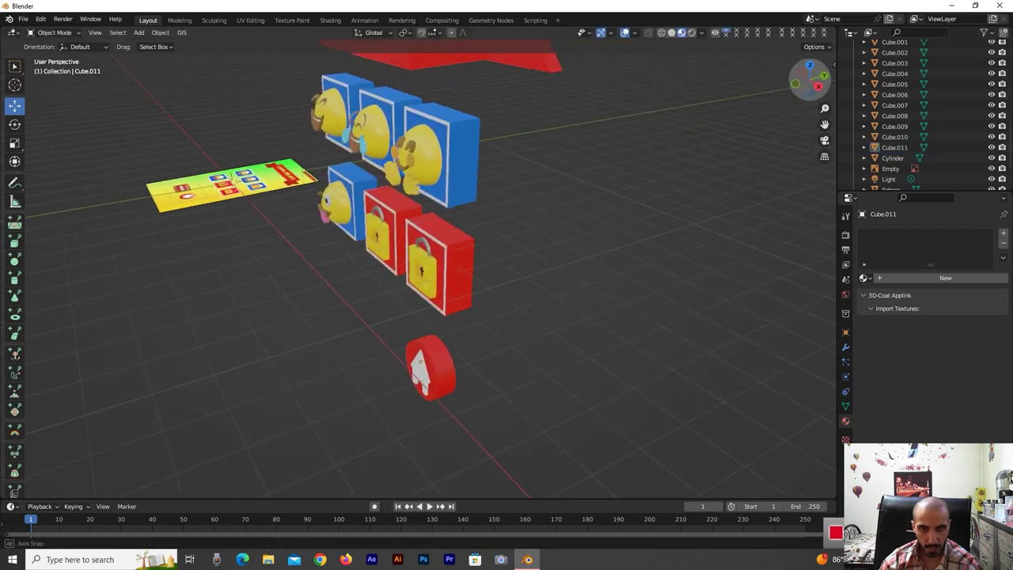
click(814, 93)
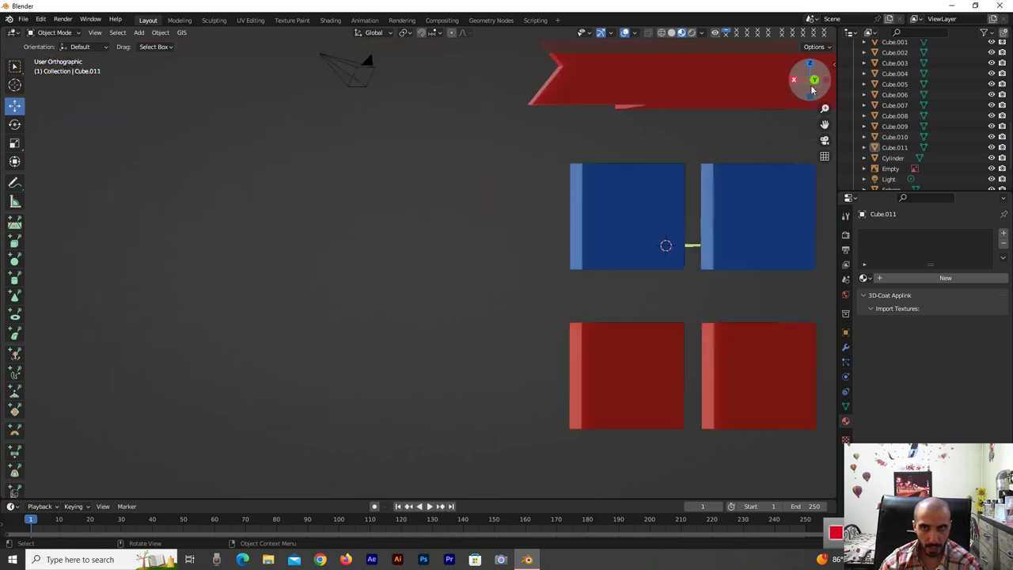
Nudge the house icon slightly right along X to centre it on the disc
drag(824, 124, 910, 64)
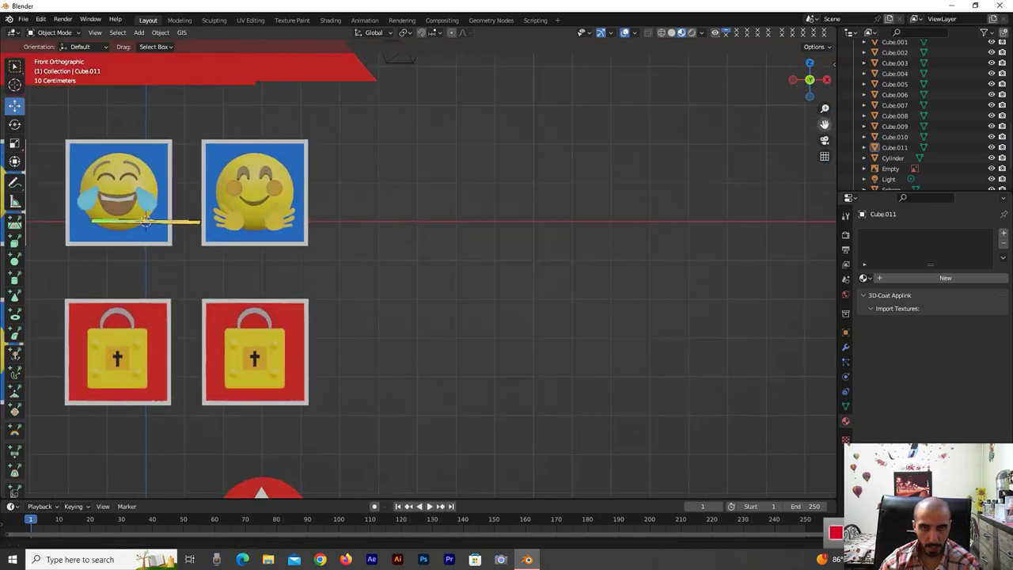
scroll(586, 337, up, 2)
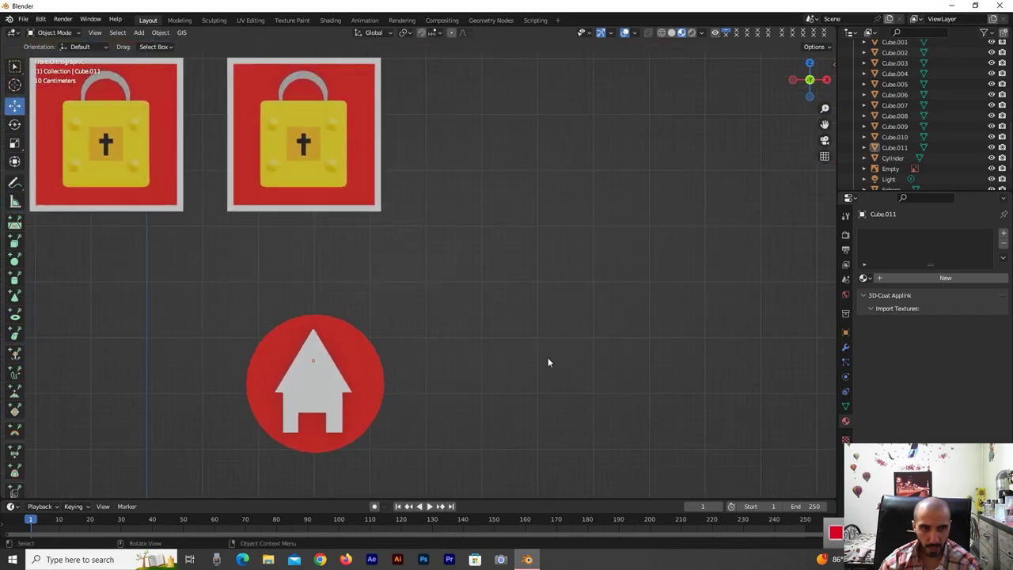
click(313, 404)
drag(358, 369, 360, 369)
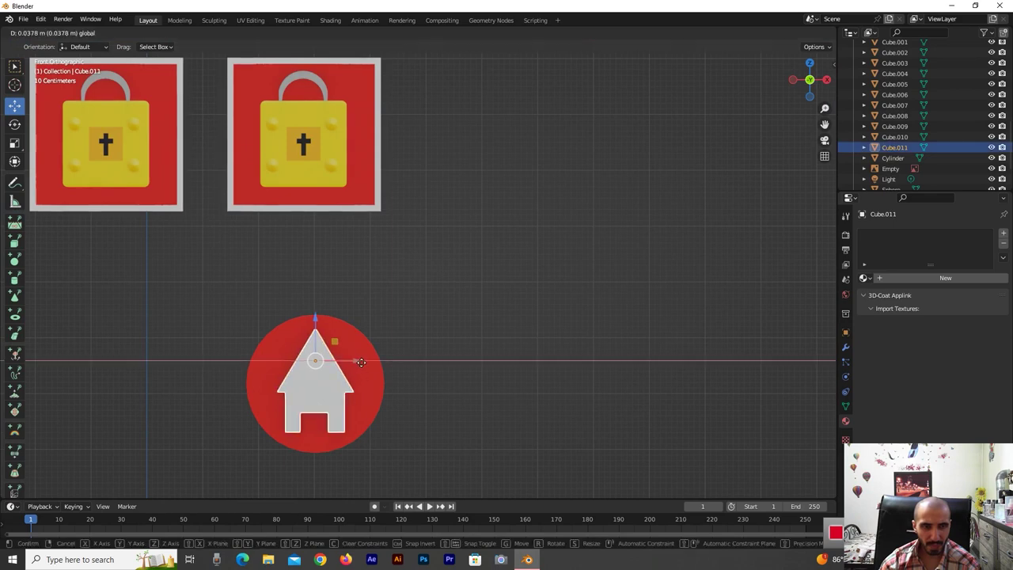
click(437, 423)
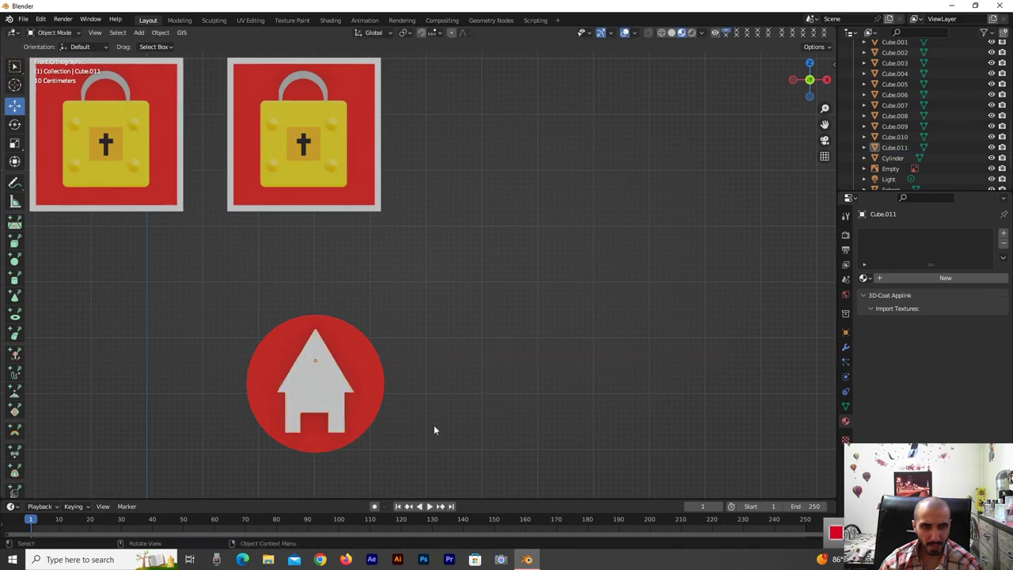
View the layout from the top to compare it with the level-select mockup
scroll(433, 425, down, 3)
scroll(378, 383, down, 1)
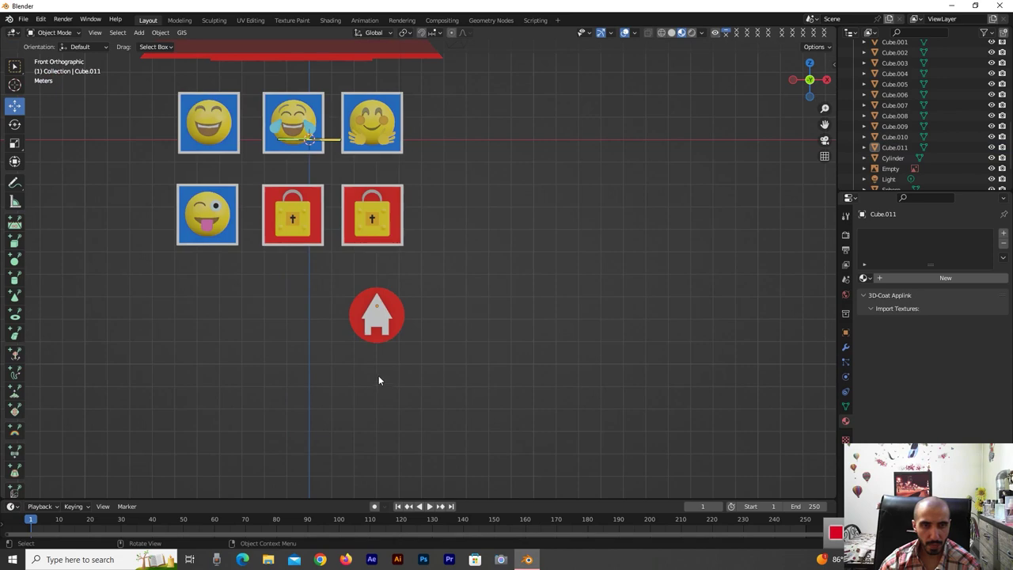
scroll(422, 330, down, 1)
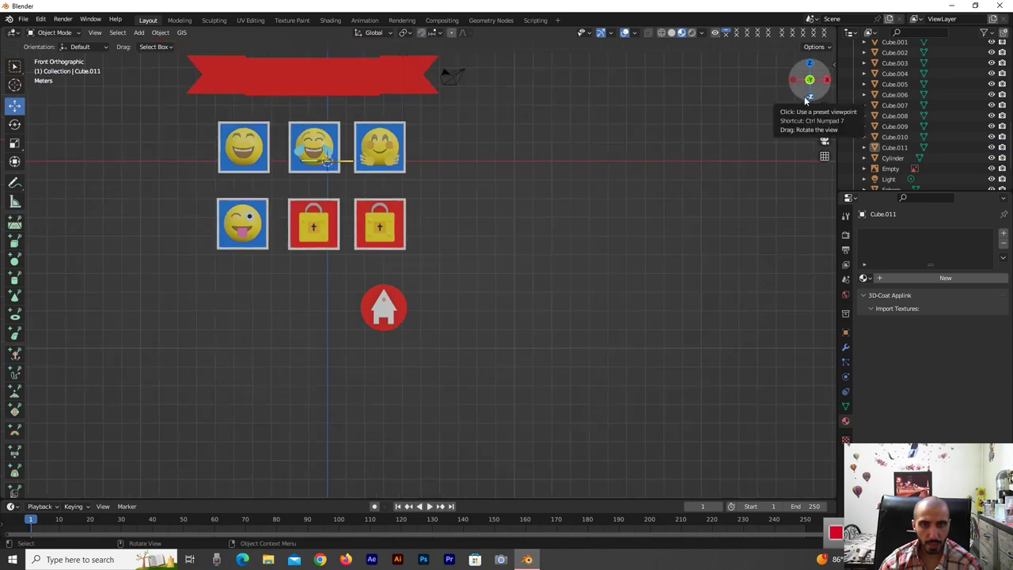
drag(825, 124, 812, 186)
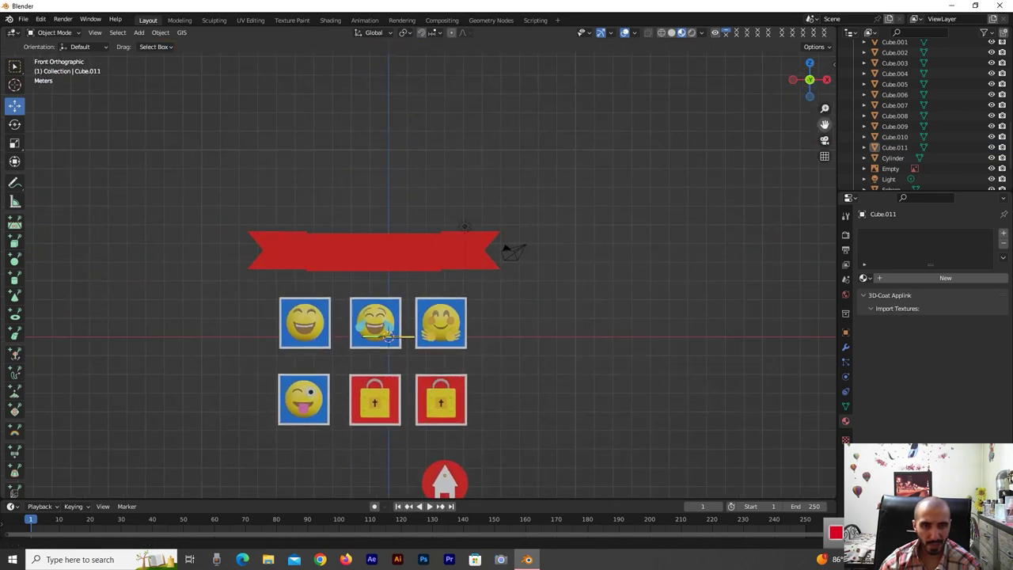
drag(809, 96, 807, 88)
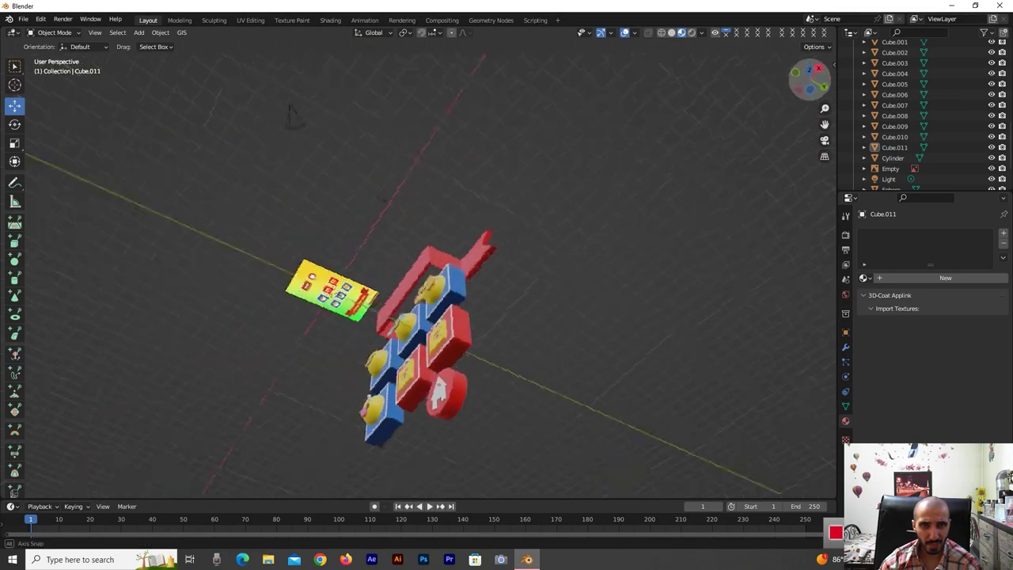
drag(808, 89, 816, 90)
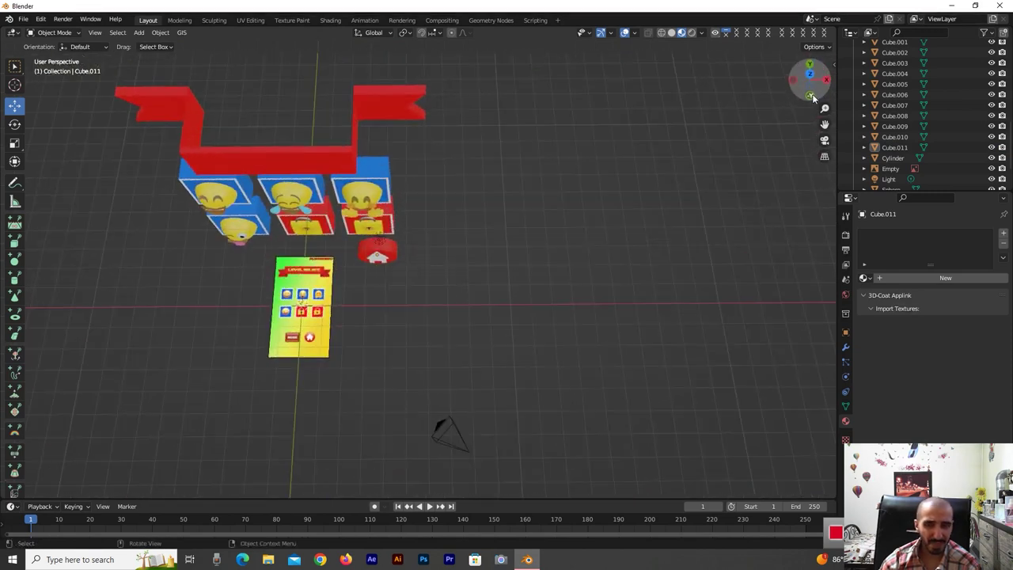
click(815, 90)
shift+middle_drag(374, 363, 430, 315)
scroll(360, 409, up, 5)
scroll(360, 409, up, 3)
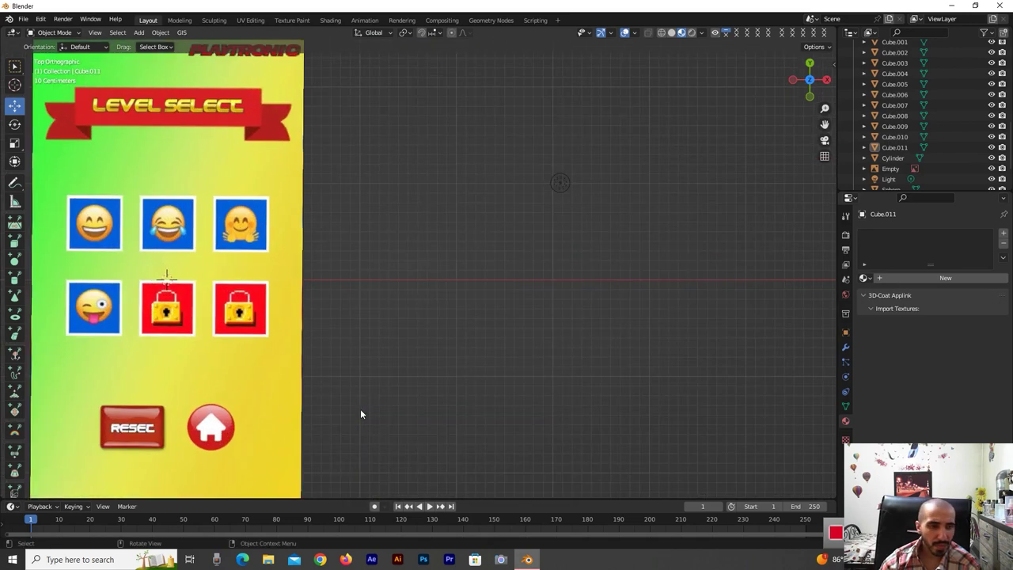
scroll(360, 409, down, 6)
scroll(365, 415, down, 2)
drag(805, 94, 808, 99)
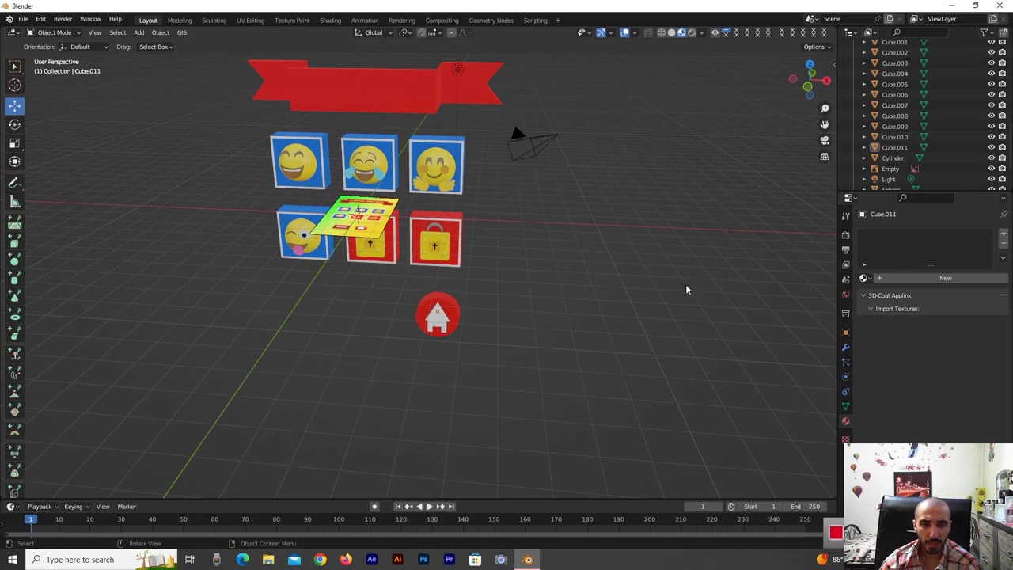
Shift the house icon along Z with G Z, then frame the whole scene
key(shift+q)
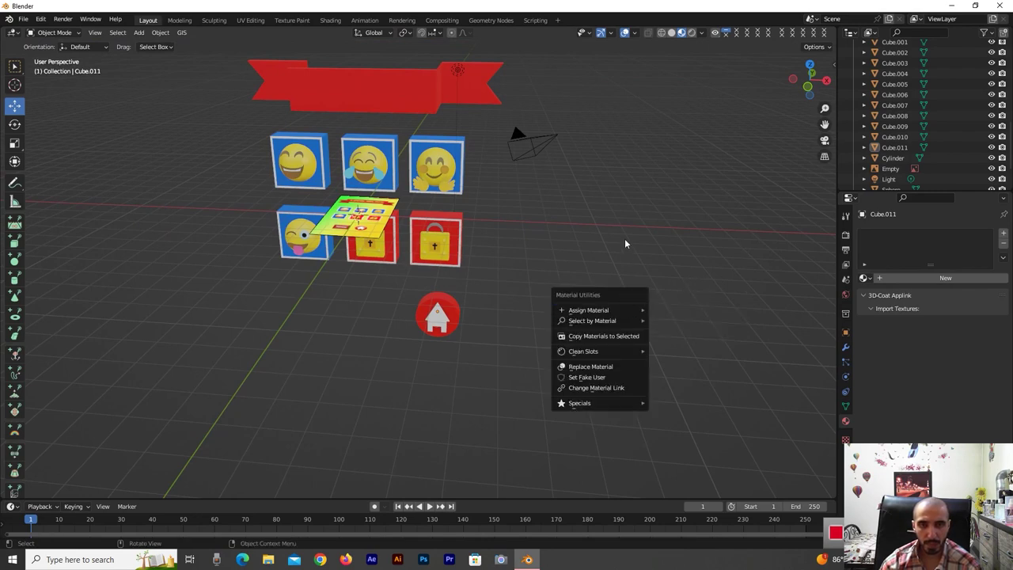
key(Escape)
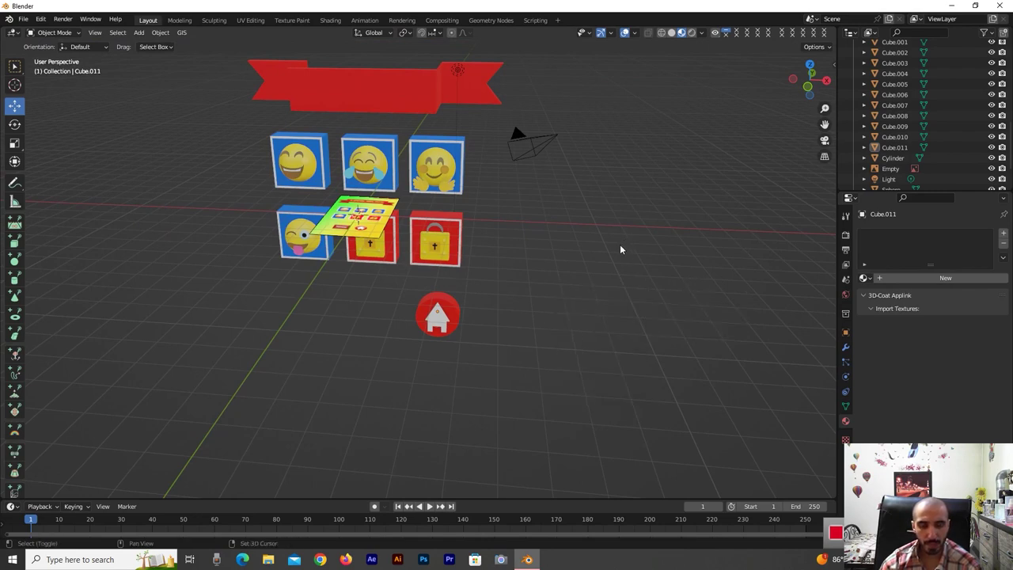
scroll(451, 365, up, 3)
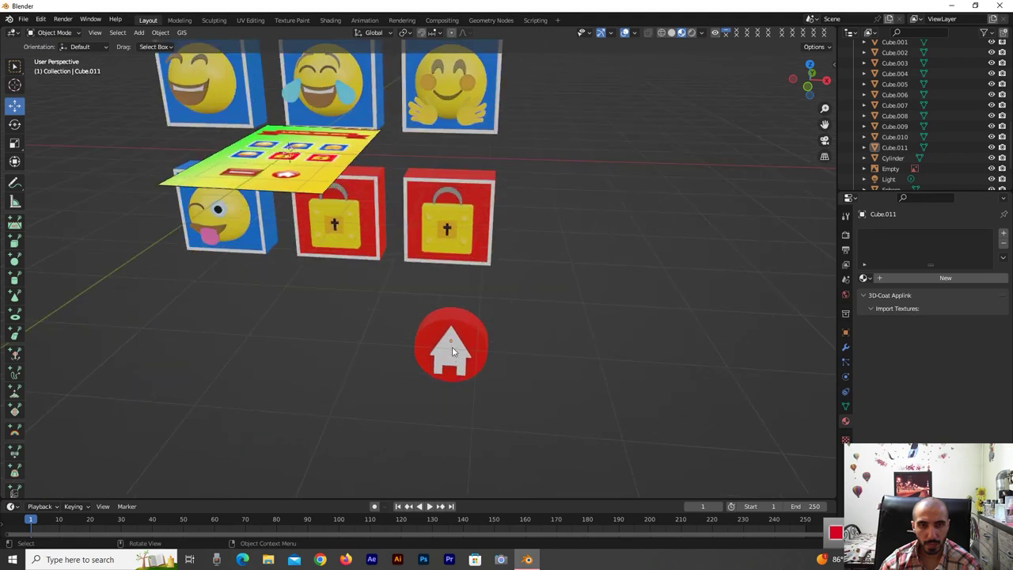
click(454, 353)
key(g)
key(z)
click(449, 303)
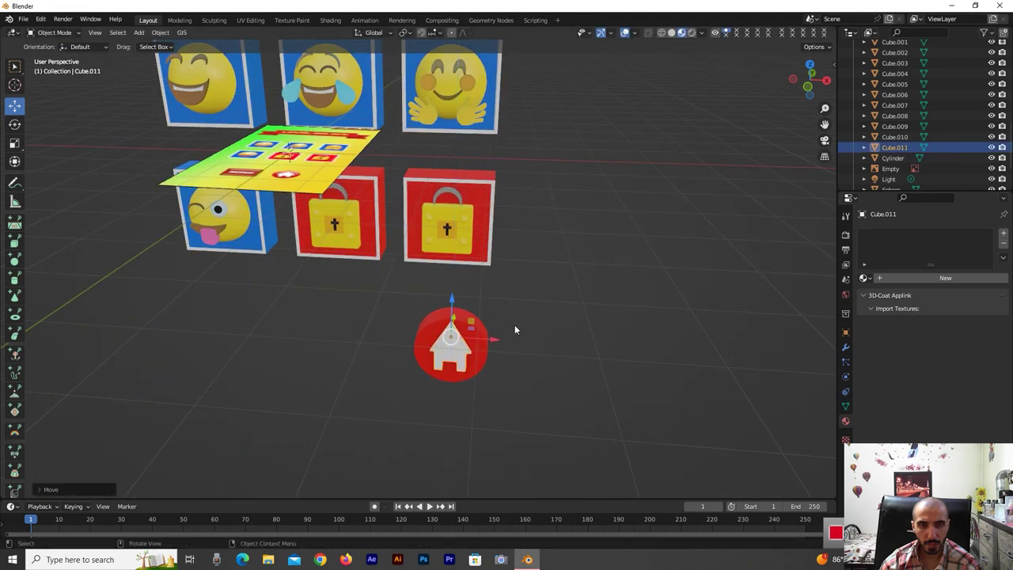
click(619, 357)
key(Home)
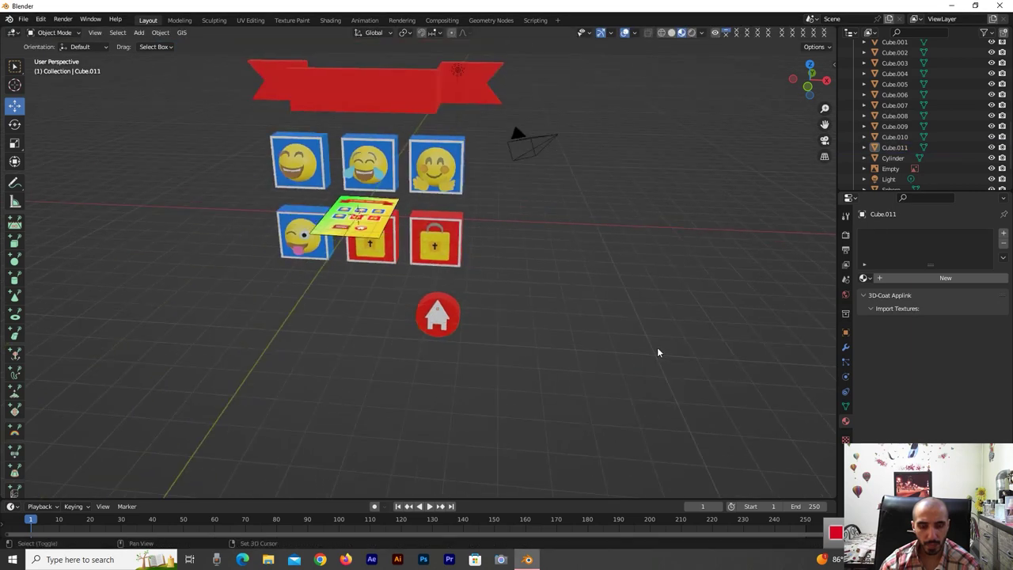
key(shift+a)
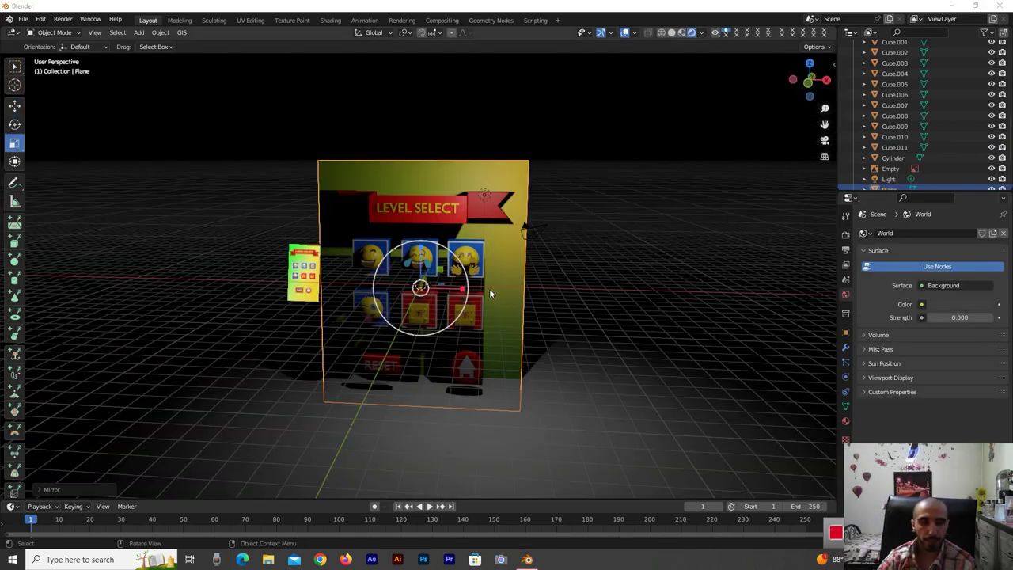
Select the PovInfinitePlane and bring up the Add menu to add a text object
scroll(488, 266, up, 1)
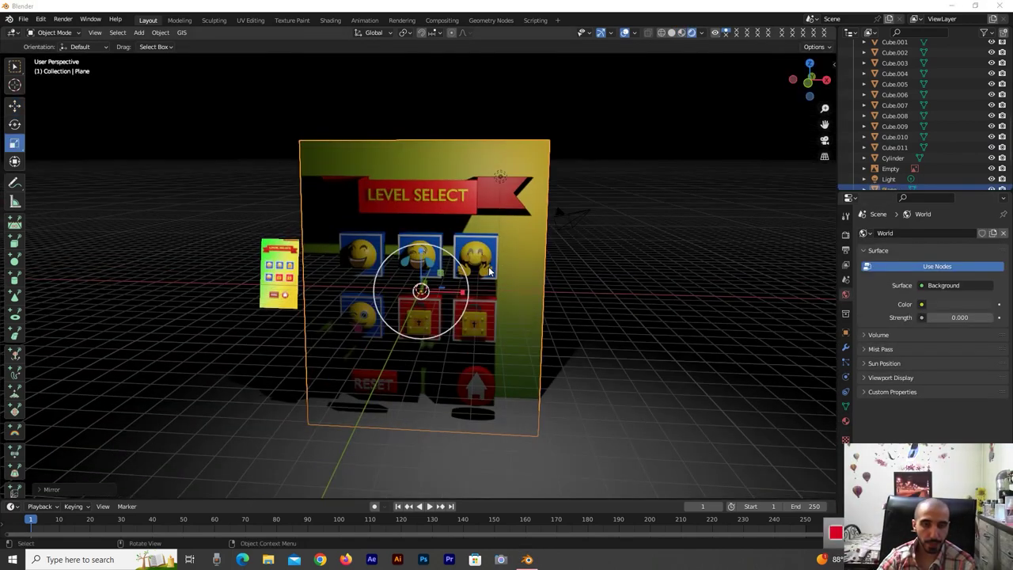
click(613, 315)
key(shift+a)
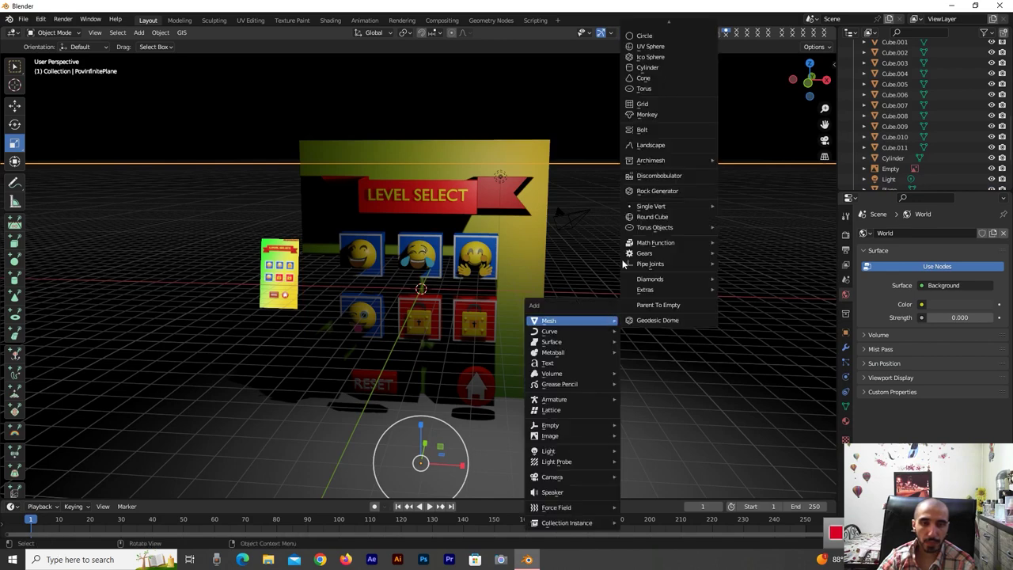
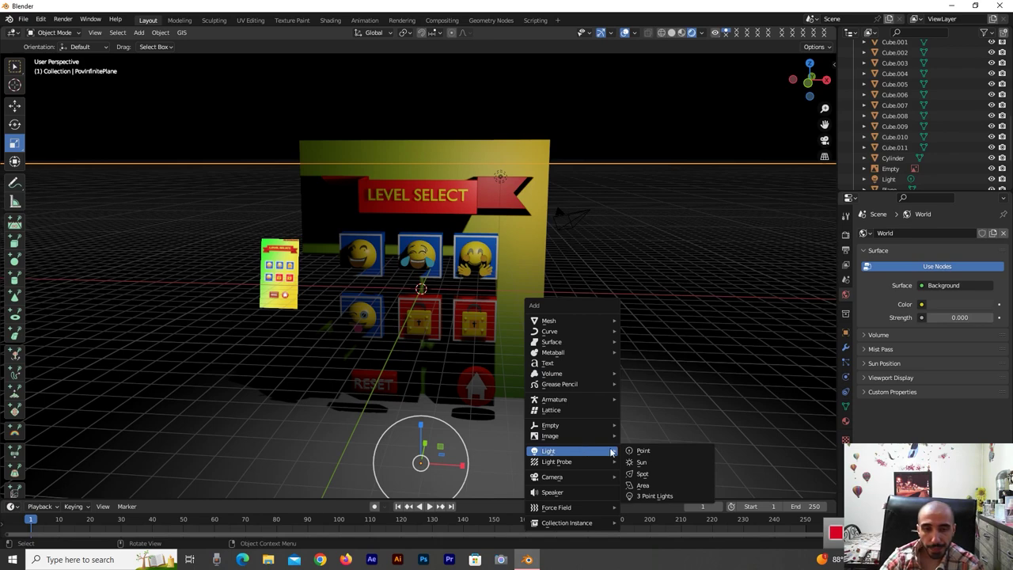
Add an area light, place it beside the board and scale it up
click(647, 485)
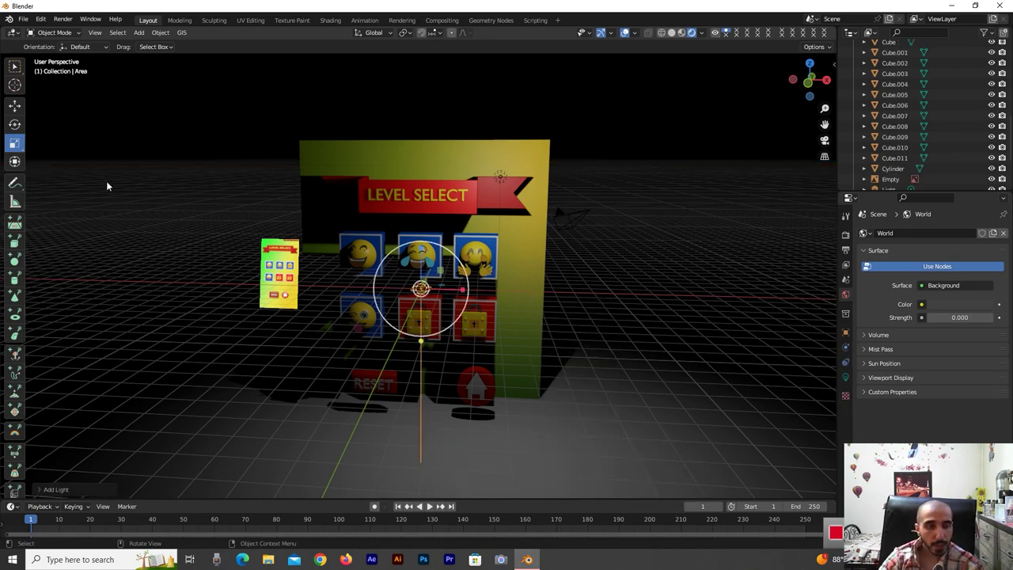
click(14, 106)
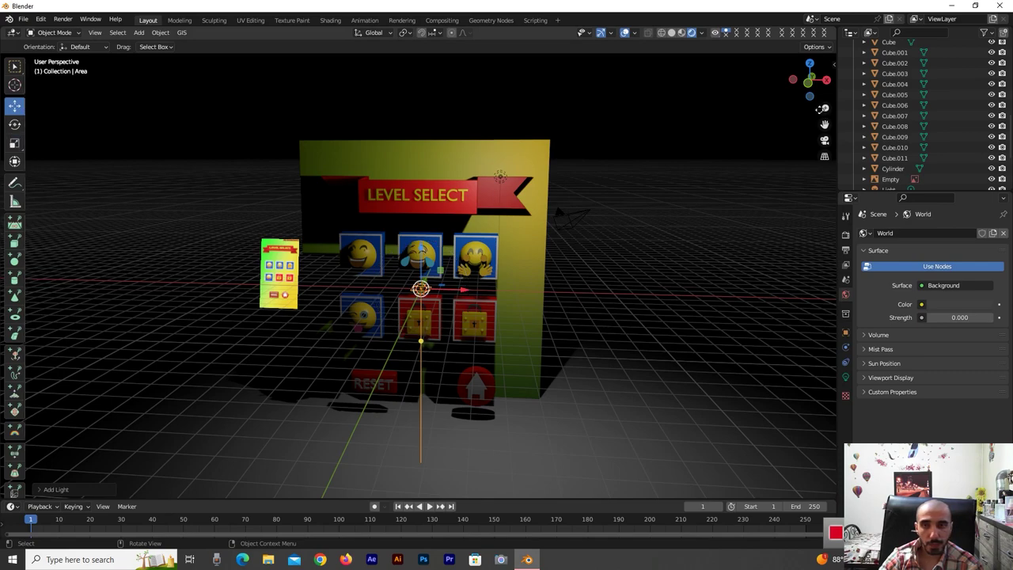
drag(816, 89, 803, 103)
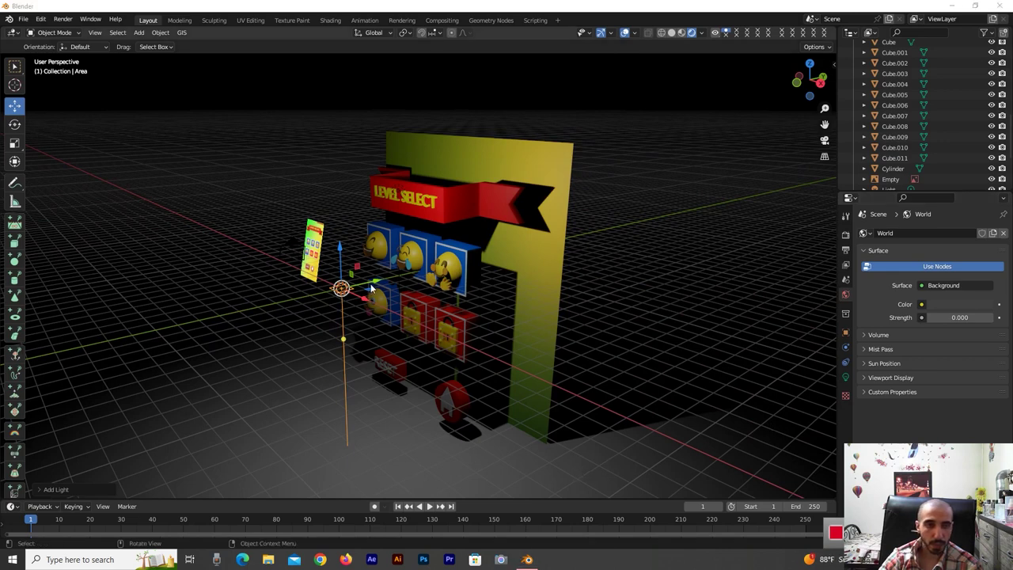
drag(370, 284, 404, 277)
key(s)
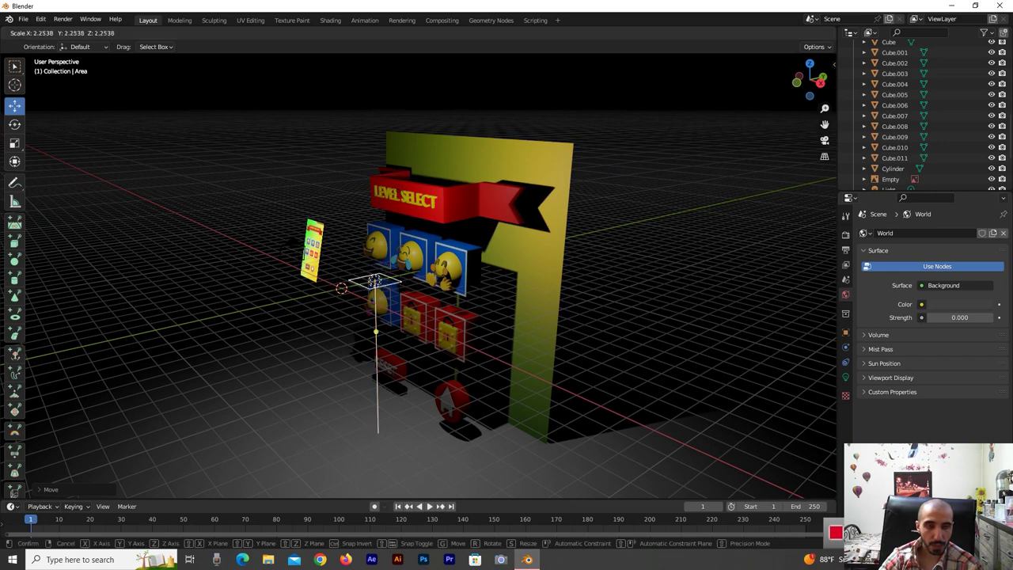
click(118, 367)
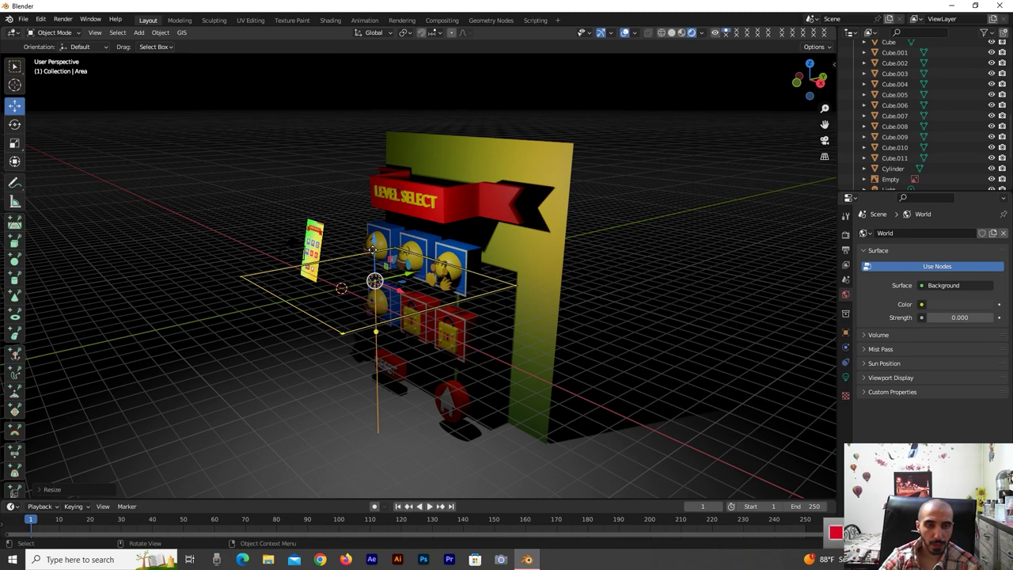
Stretch the area light into a wide panel and raise it above the board
drag(372, 249, 366, 252)
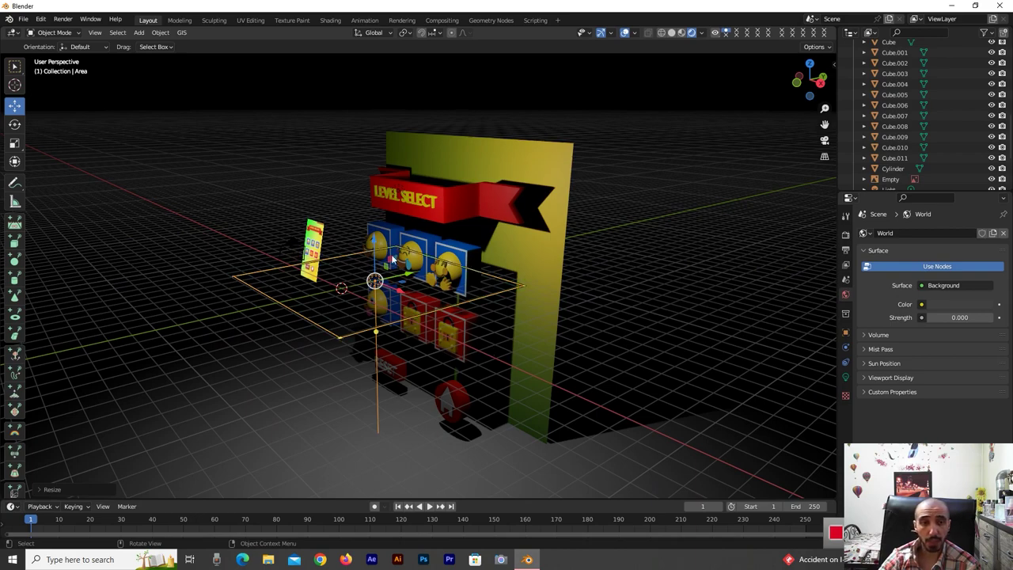
drag(372, 244, 370, 61)
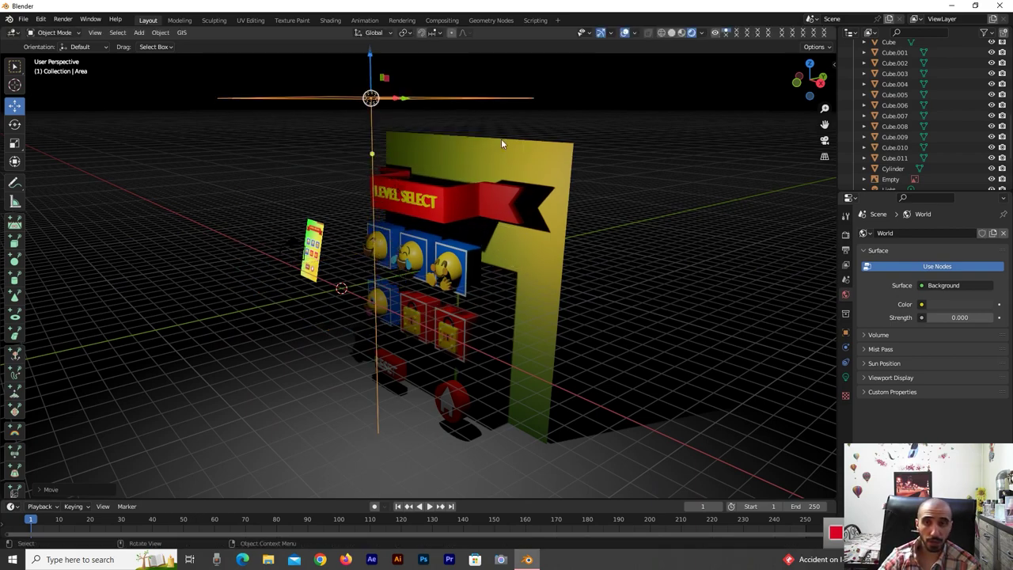
middle_drag(475, 277, 237, 277)
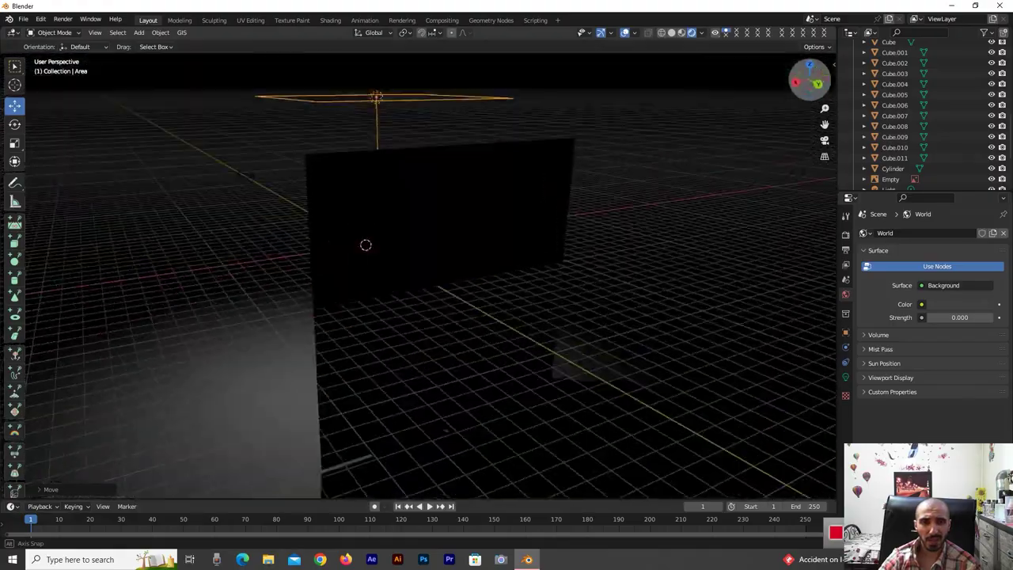
mouse_move(366, 245)
middle_down()
mouse_move(371, 311)
mouse_move(521, 217)
middle_up()
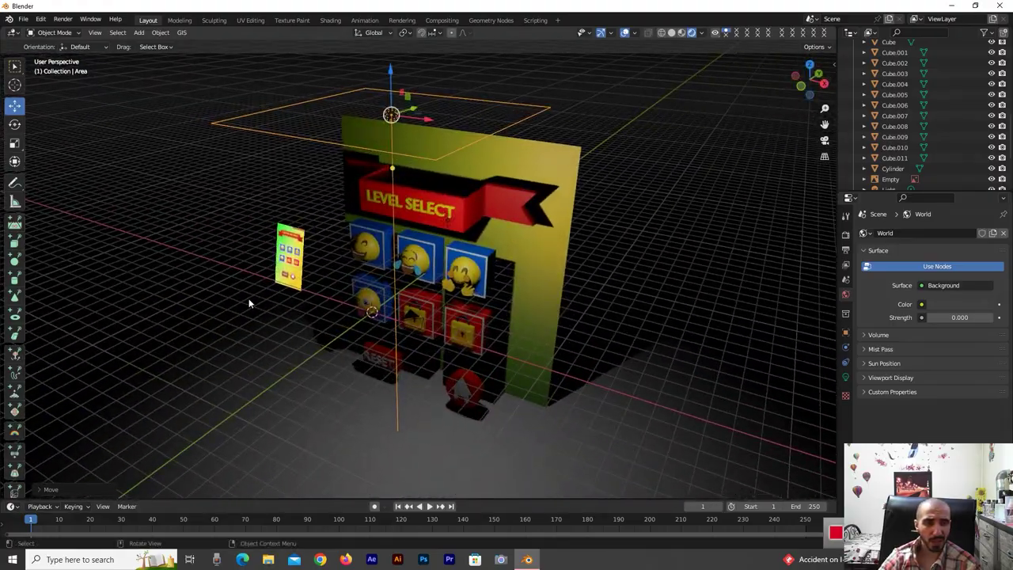
drag(798, 81, 811, 82)
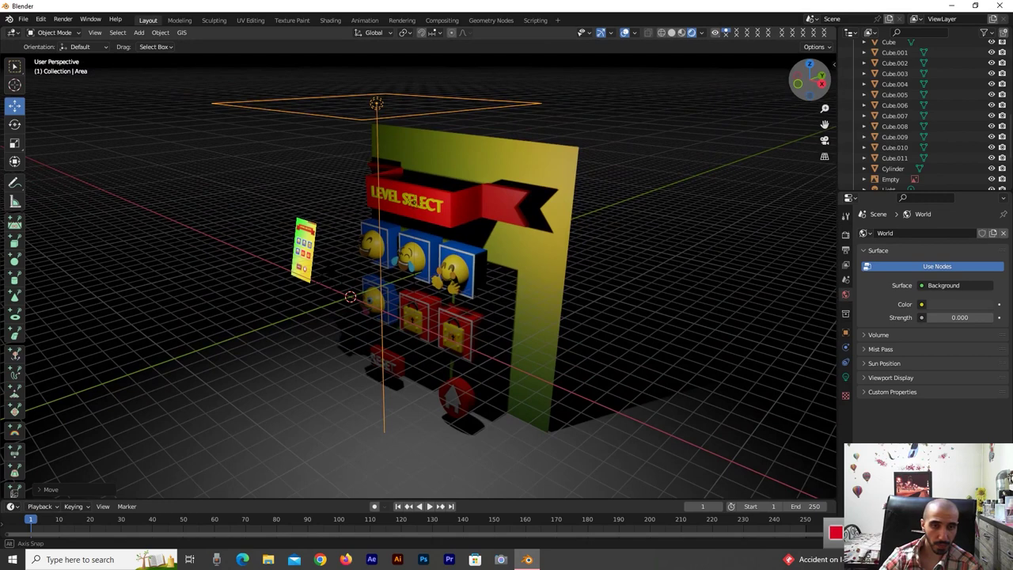
click(846, 378)
text(1000)
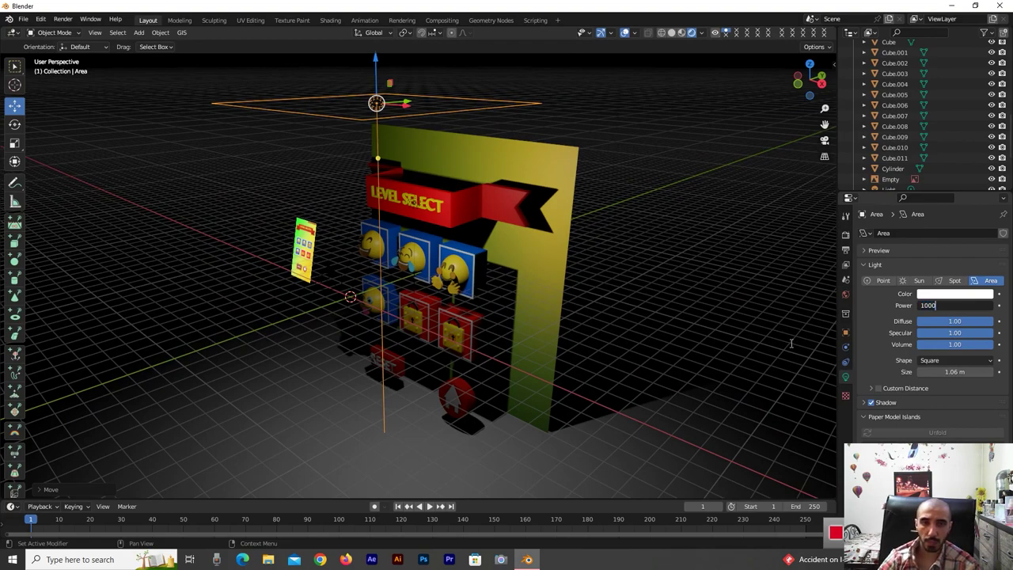
Set the area light power to 1000 W and add two copies, one left and one right
key(Return)
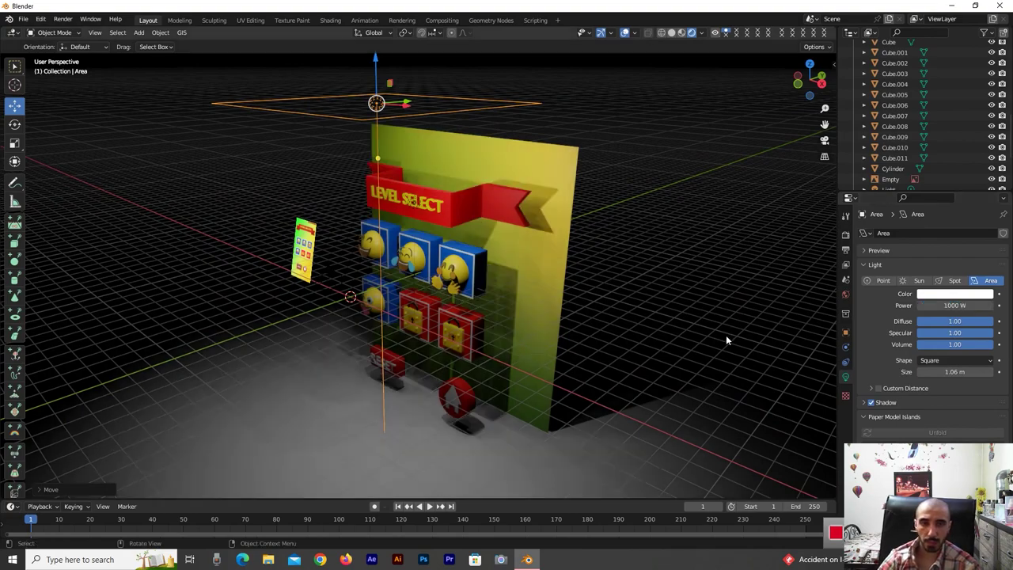
drag(793, 84, 795, 88)
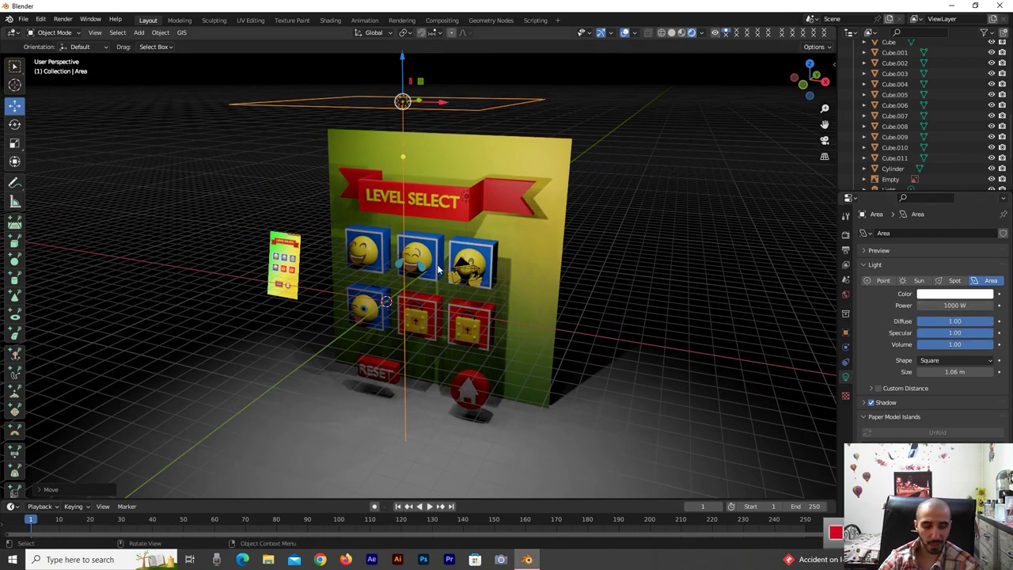
key(shift+d)
key(Escape)
drag(417, 98, 357, 140)
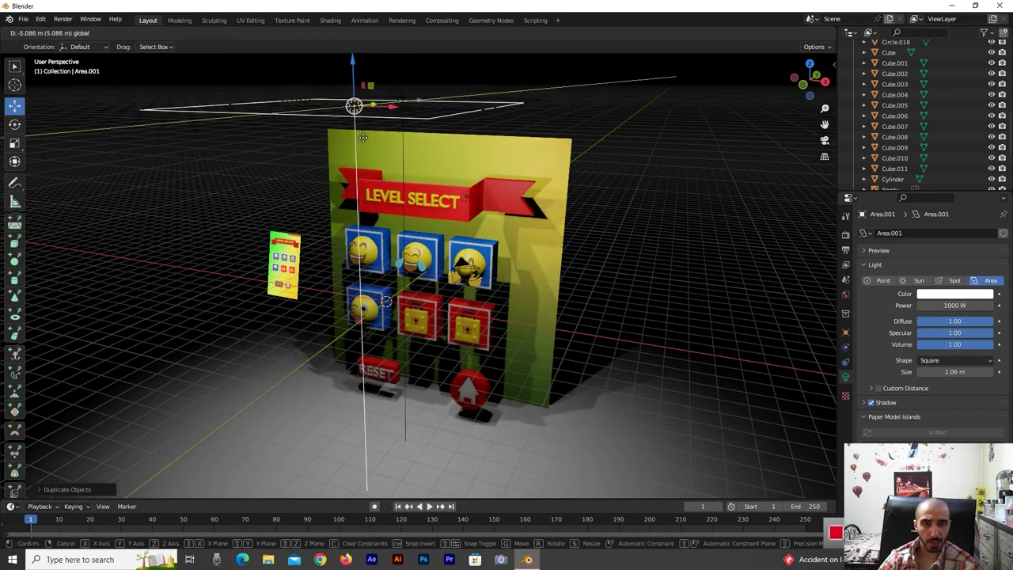
key(shift+d)
key(Escape)
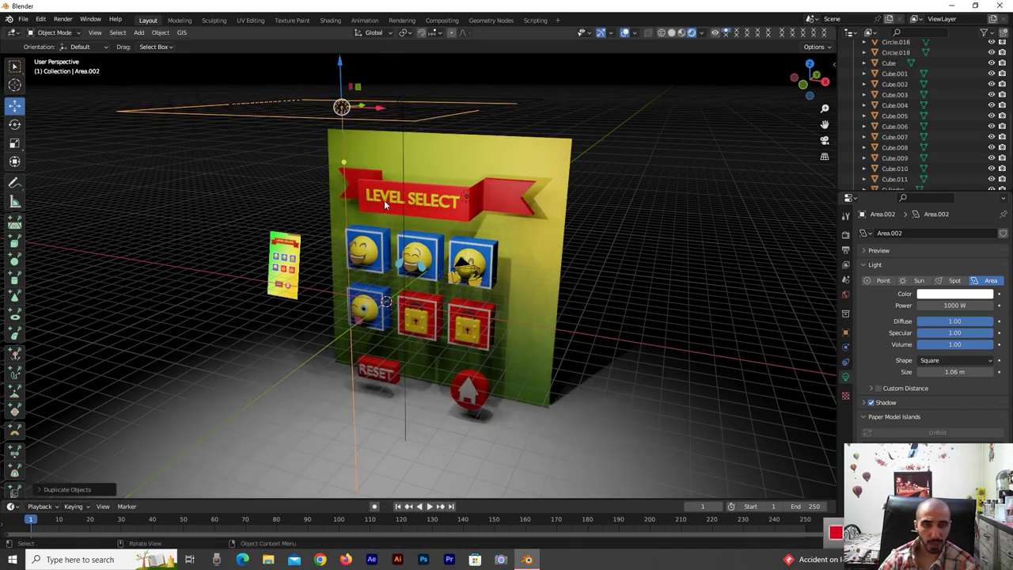
drag(360, 105, 489, 95)
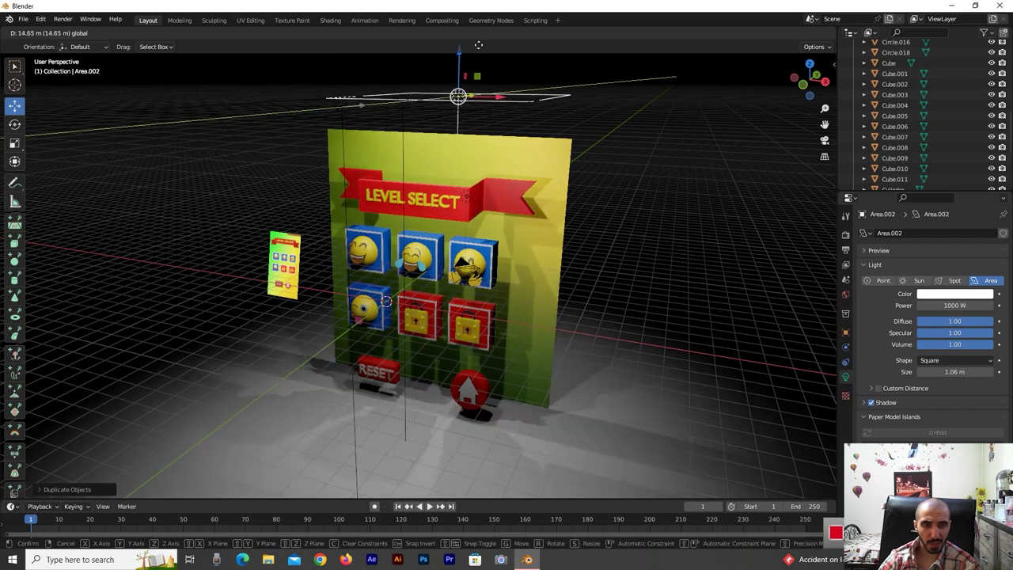
Move the camera off to the right of the board
click(480, 276)
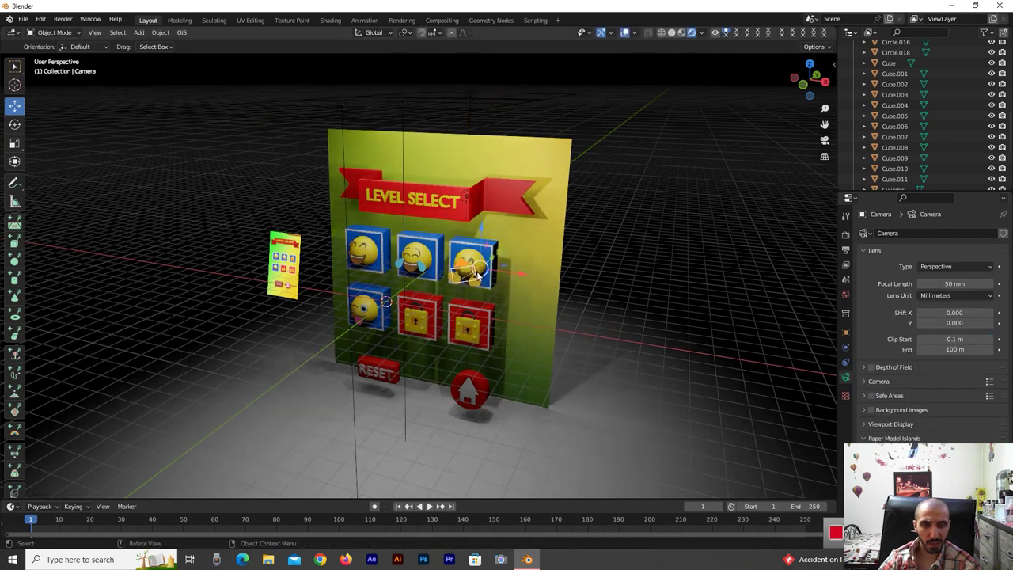
drag(480, 276, 556, 269)
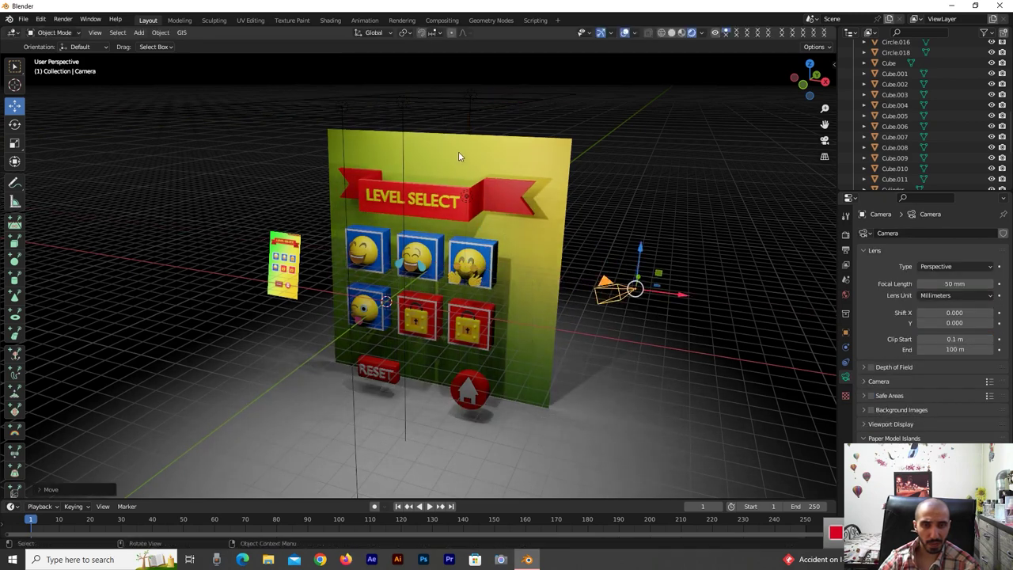
drag(805, 98, 617, 122)
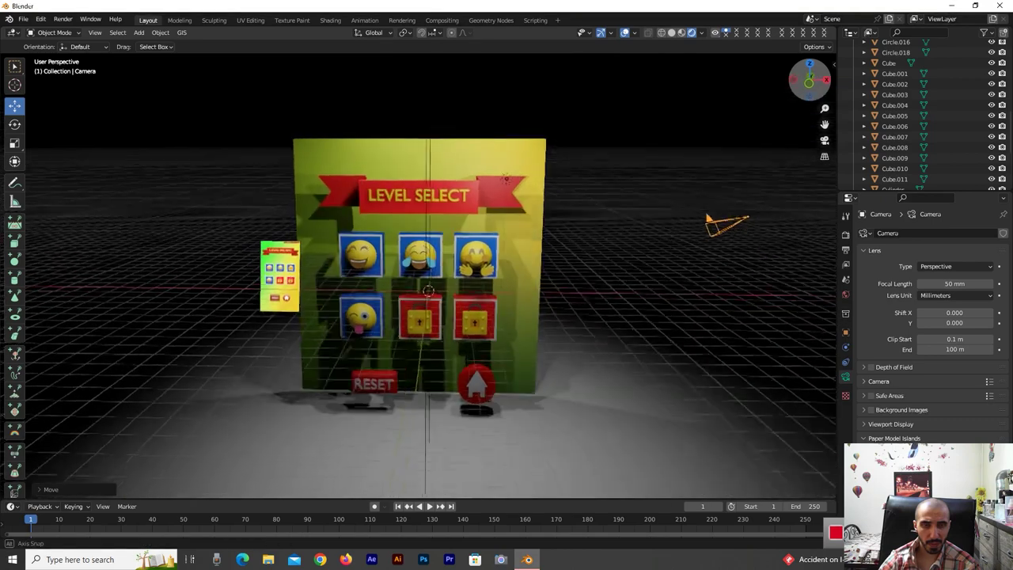
click(424, 183)
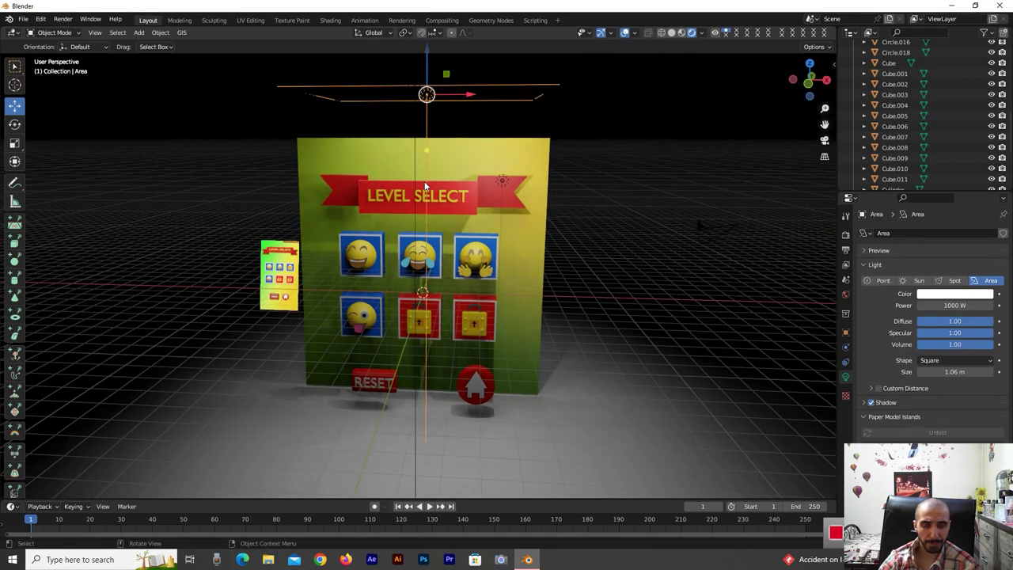
Duplicate the area light, shift it along X and tilt it toward the board
key(shift+d)
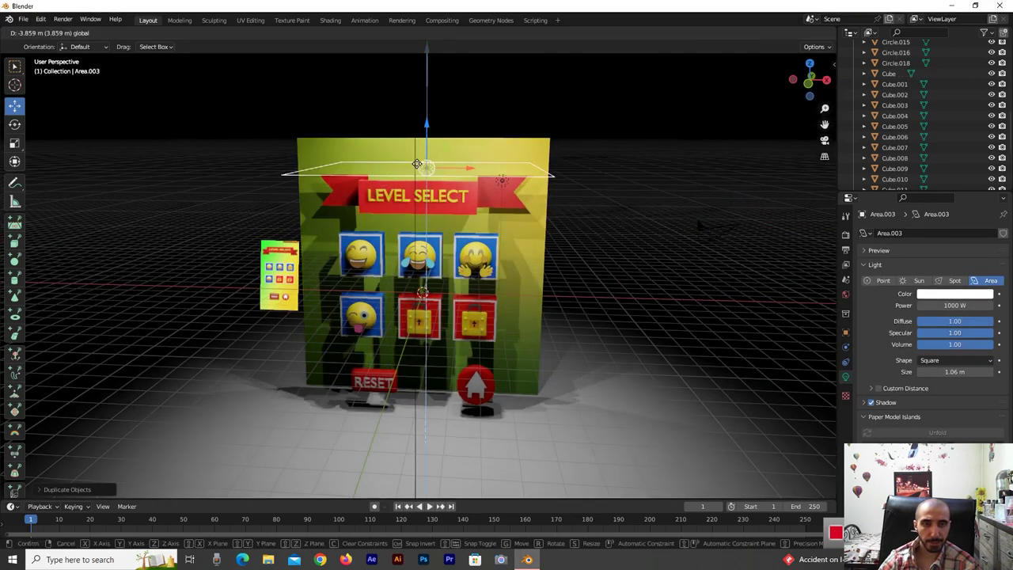
key(g)
key(x)
click(269, 206)
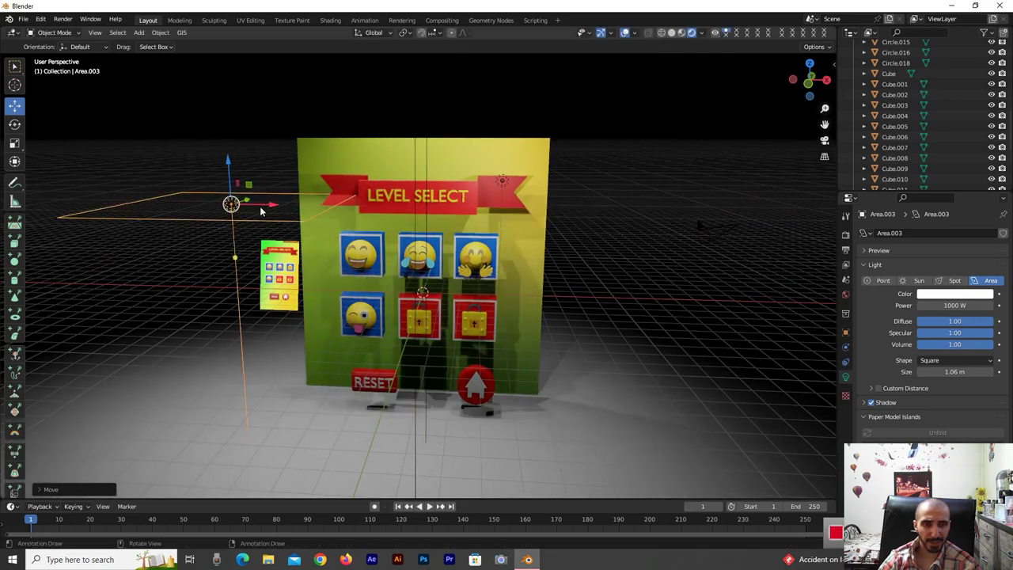
click(14, 124)
drag(210, 170, 212, 215)
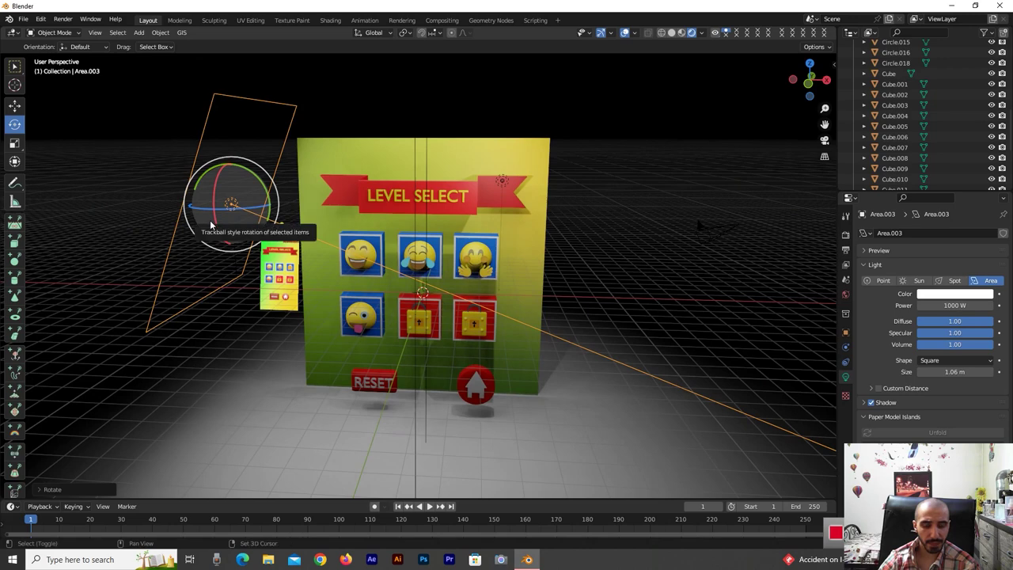
key(shift+d)
right_click(210, 220)
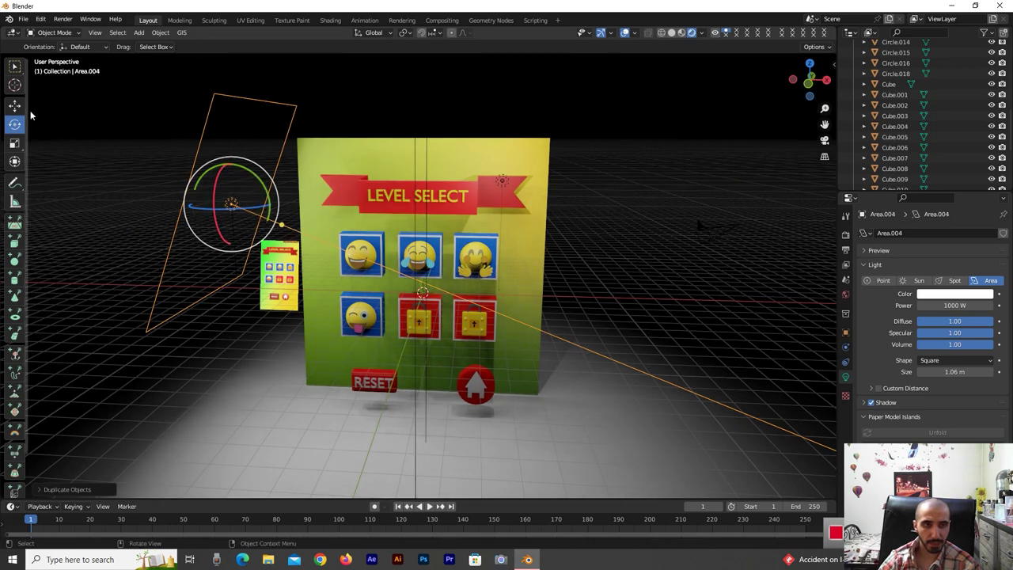
click(14, 106)
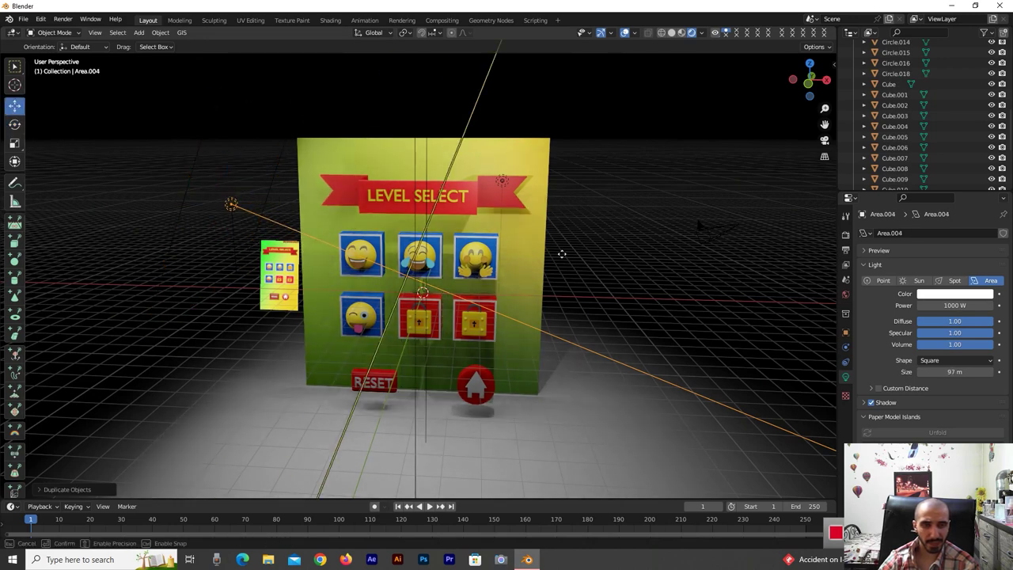
drag(479, 250, 382, 236)
key(ctrl+z)
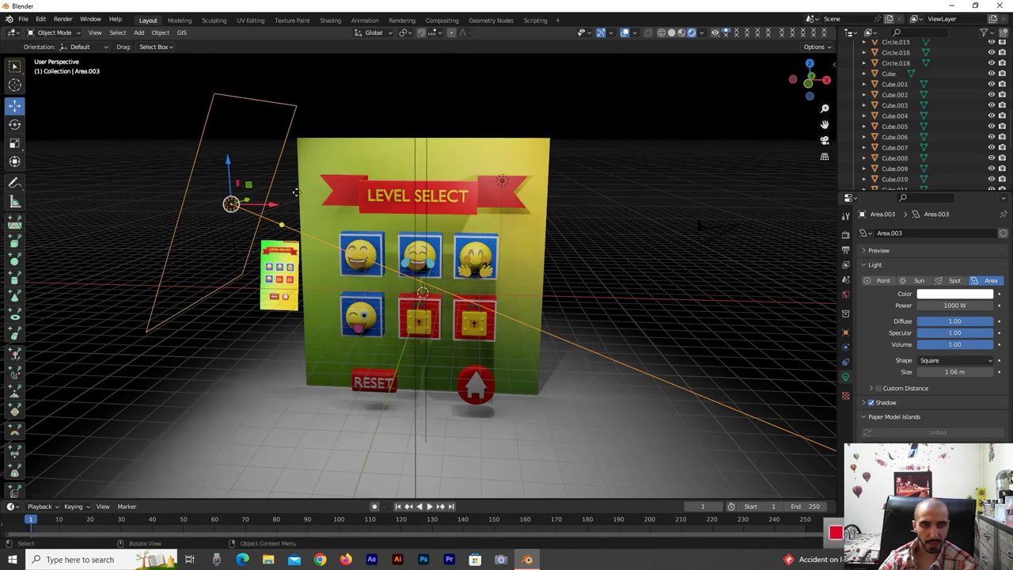
Move the tilted light to the board's right, rotate it to face the board, and enlarge it to 1.46 m
drag(273, 203, 612, 208)
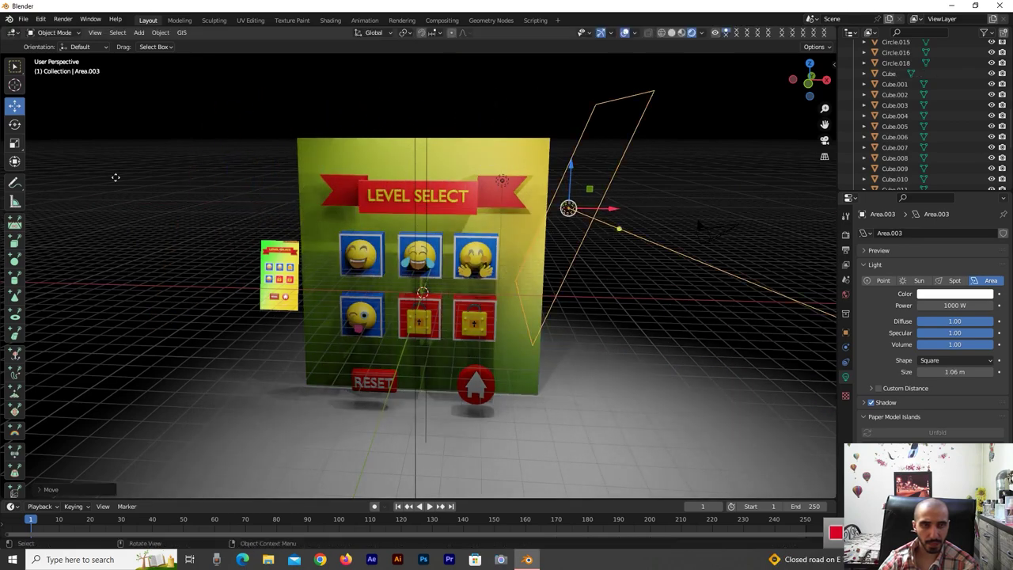
click(14, 124)
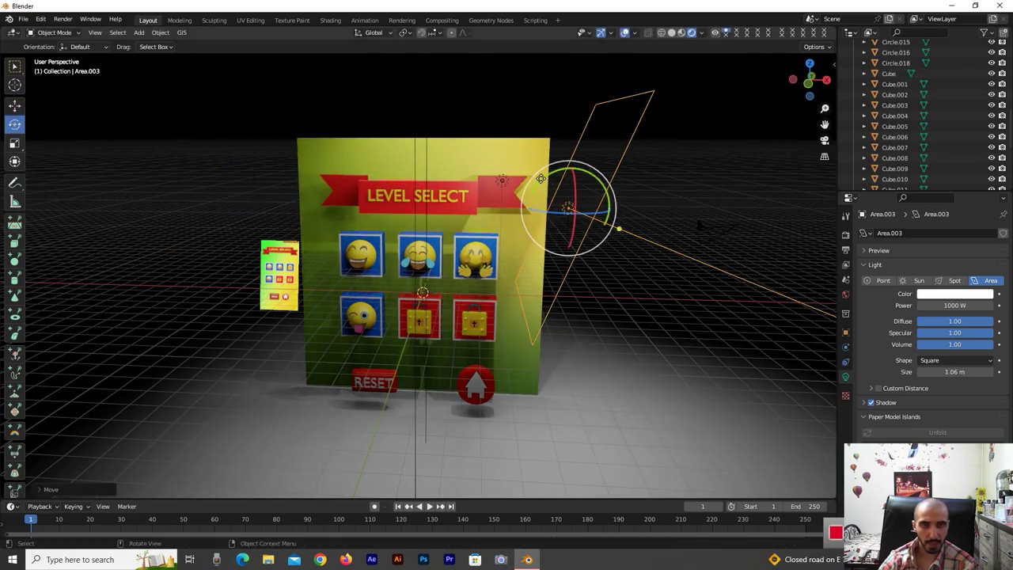
drag(540, 179, 627, 226)
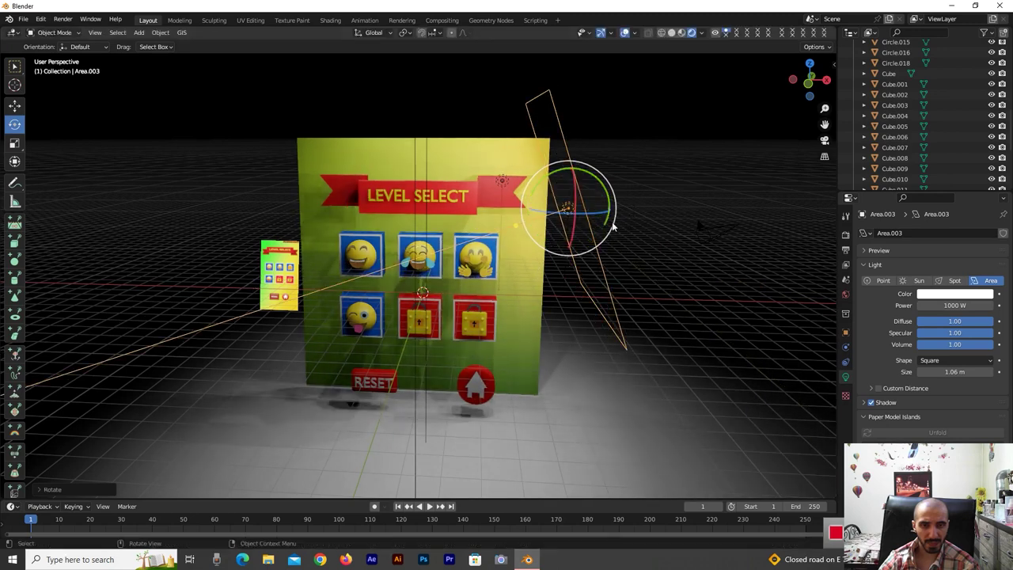
click(15, 105)
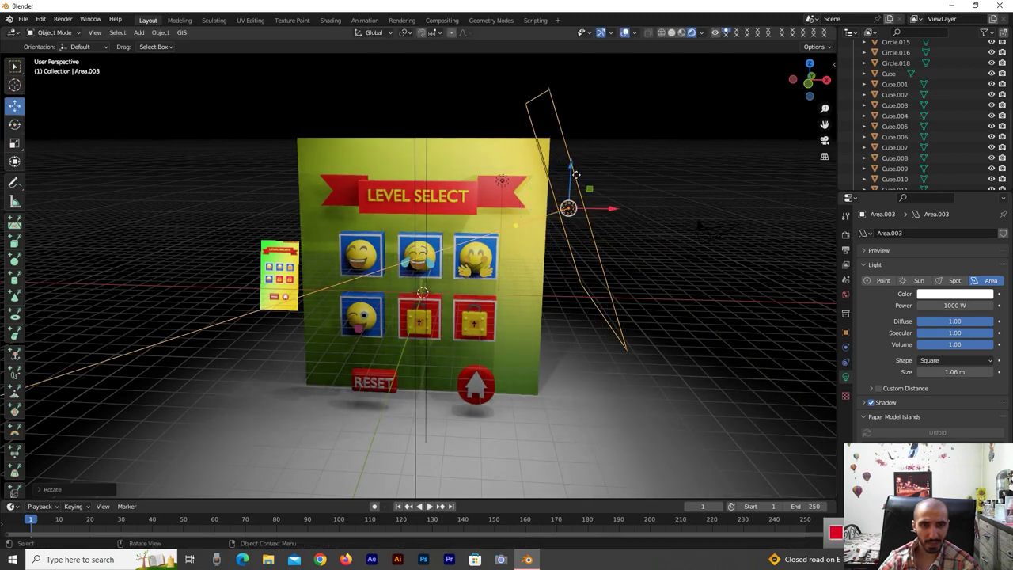
drag(577, 175, 567, 217)
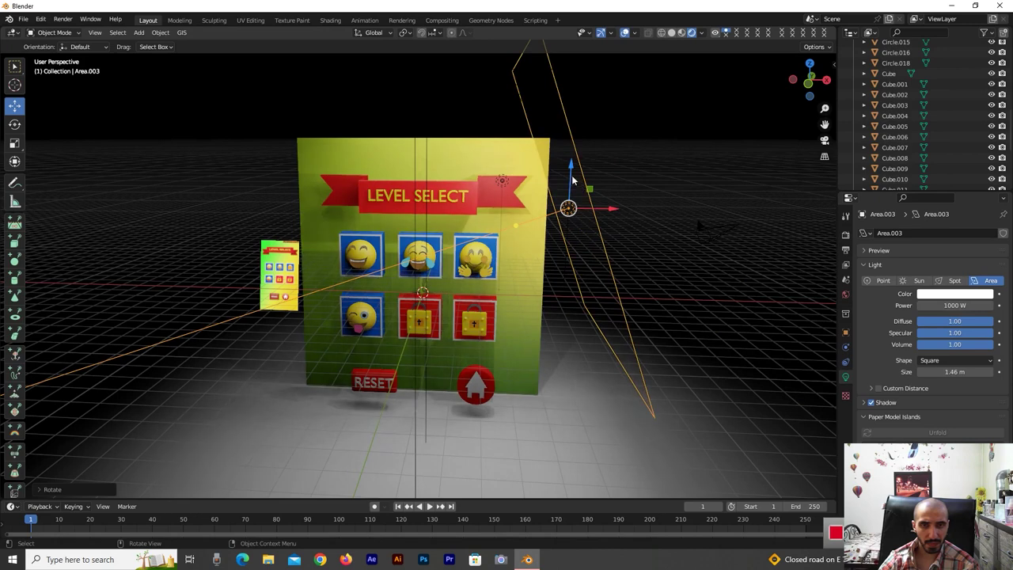
mouse_move(575, 195)
mouse_down()
mouse_move(595, 243)
mouse_move(744, 238)
mouse_up()
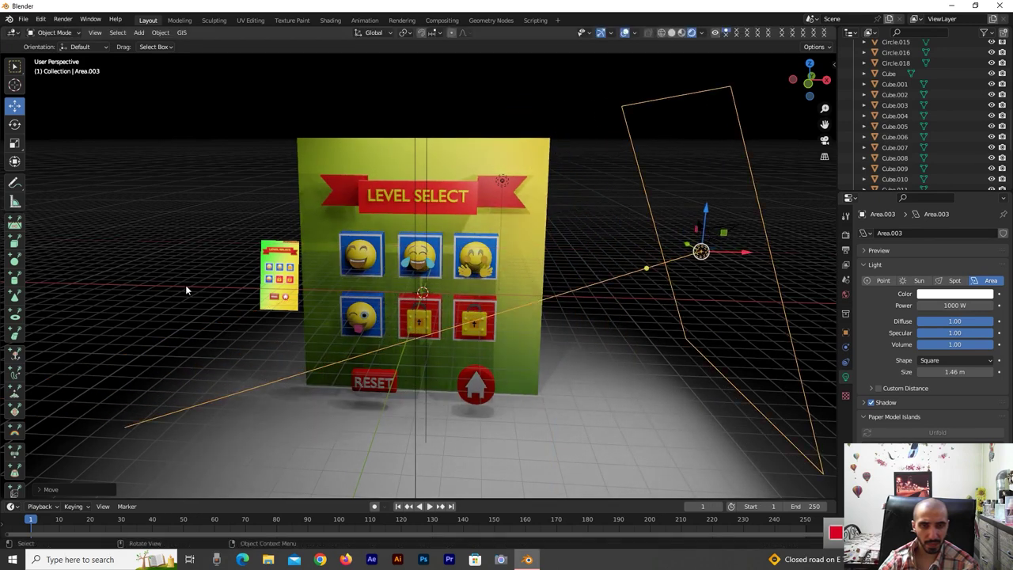
click(191, 232)
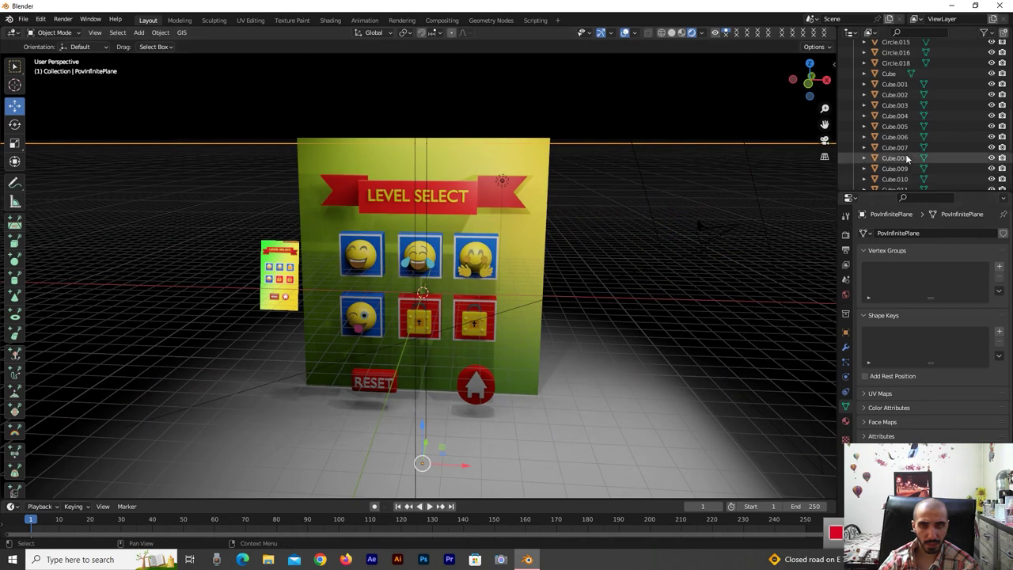
Duplicate Area.001, lower the copy along Z and tip it about 79° upright
scroll(897, 179, up, 7)
scroll(897, 179, up, 1)
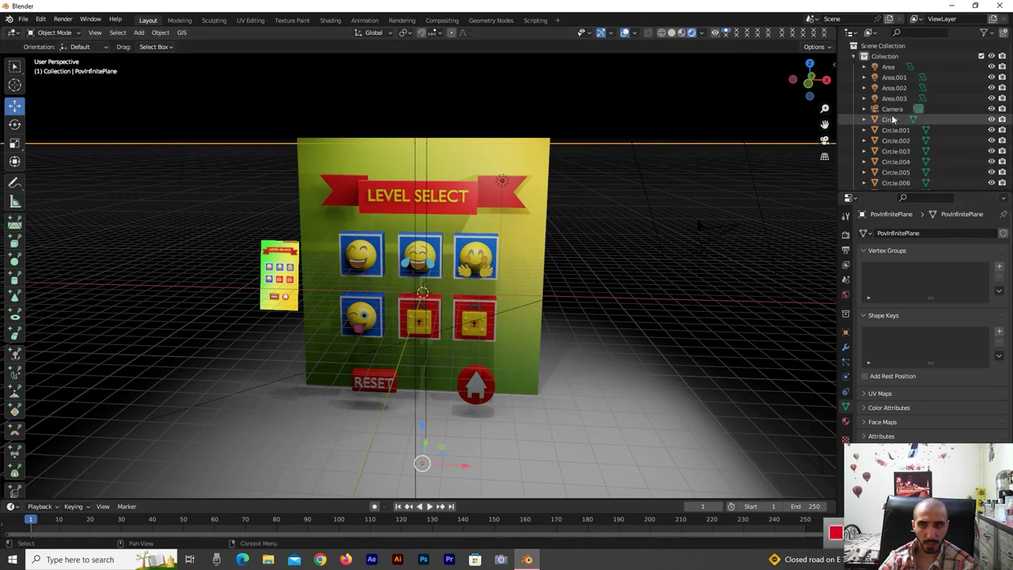
click(894, 87)
click(894, 76)
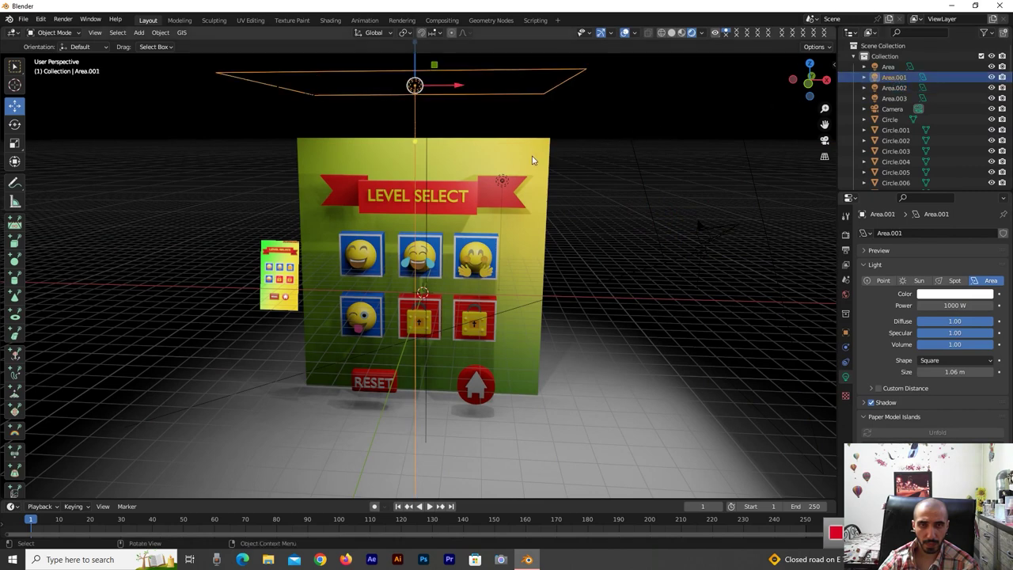
key(shift+d)
key(z)
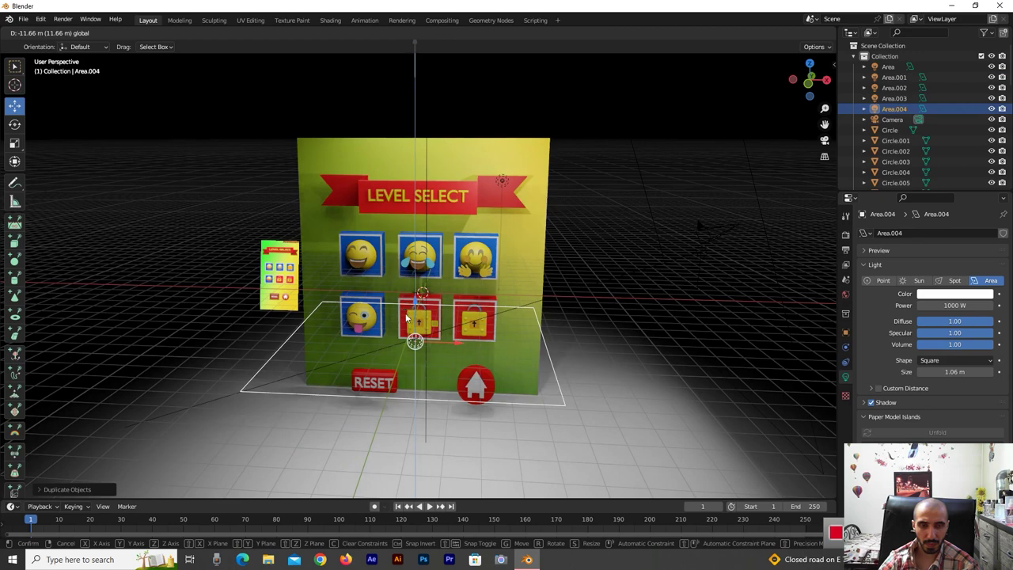
click(121, 196)
click(15, 124)
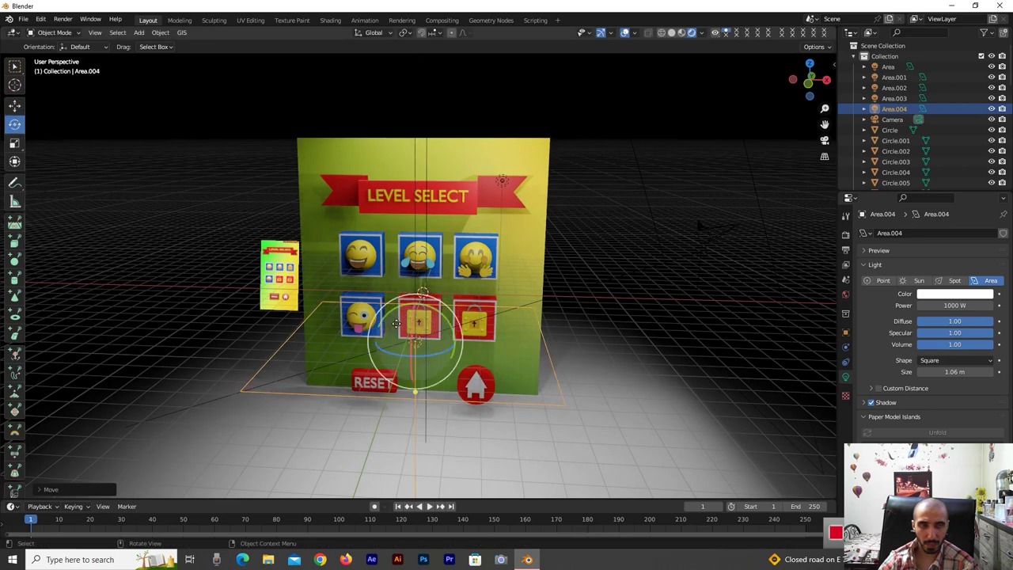
drag(413, 321, 413, 345)
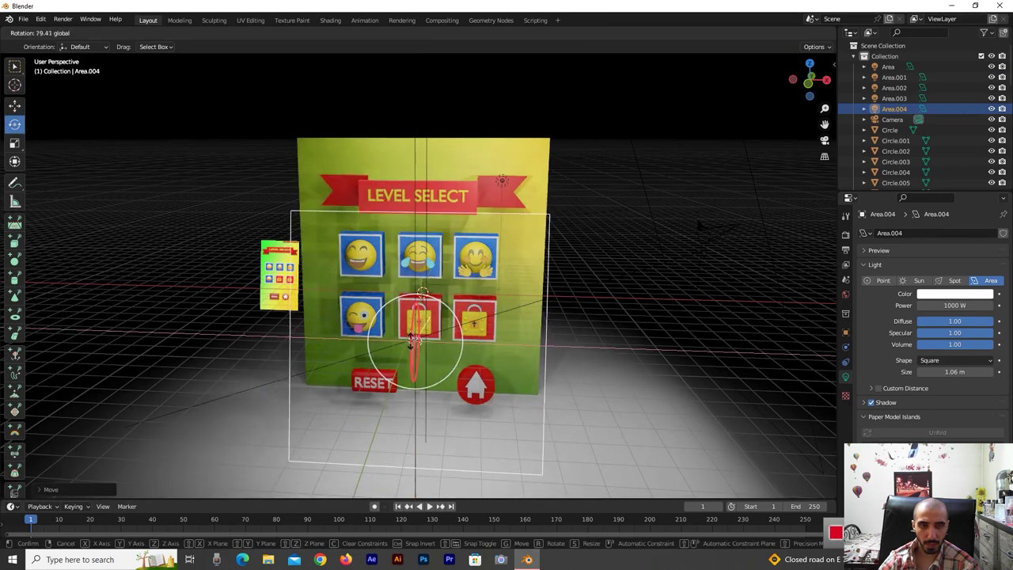
click(15, 106)
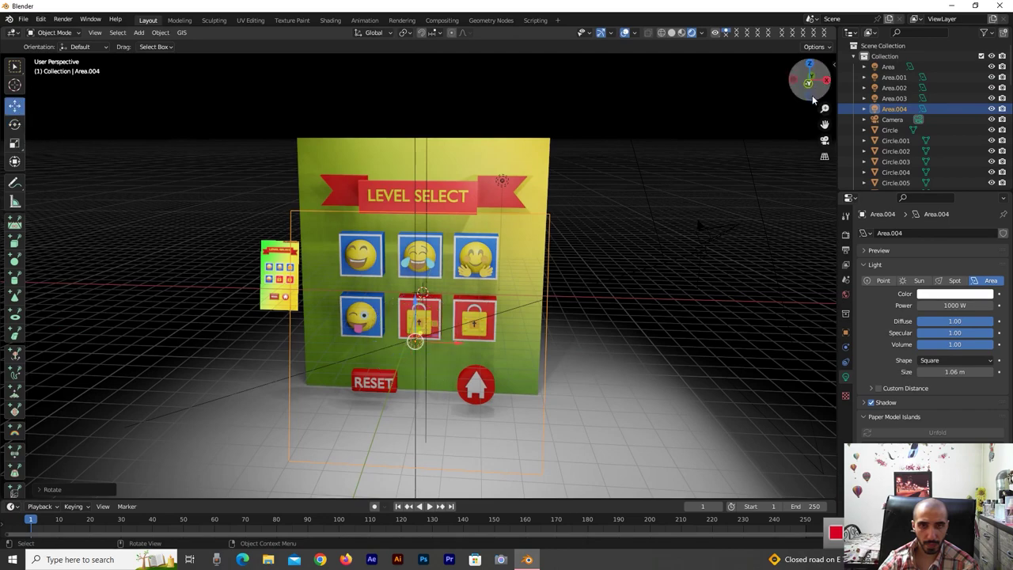
Slide the upright light to the board's left, enlarge it about 1.8 times, and set power to 1500 W
drag(809, 80, 403, 335)
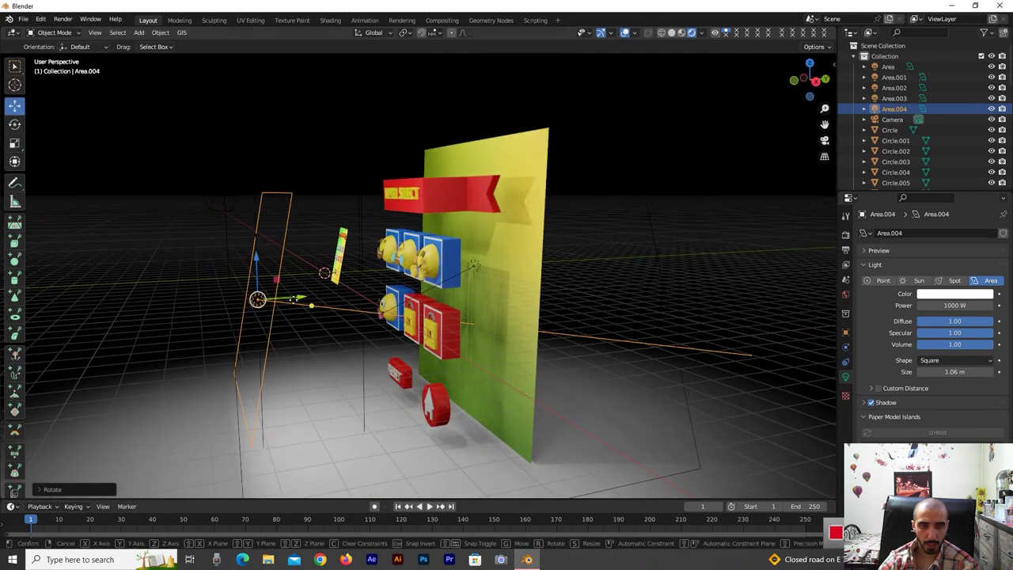
drag(299, 298, 76, 325)
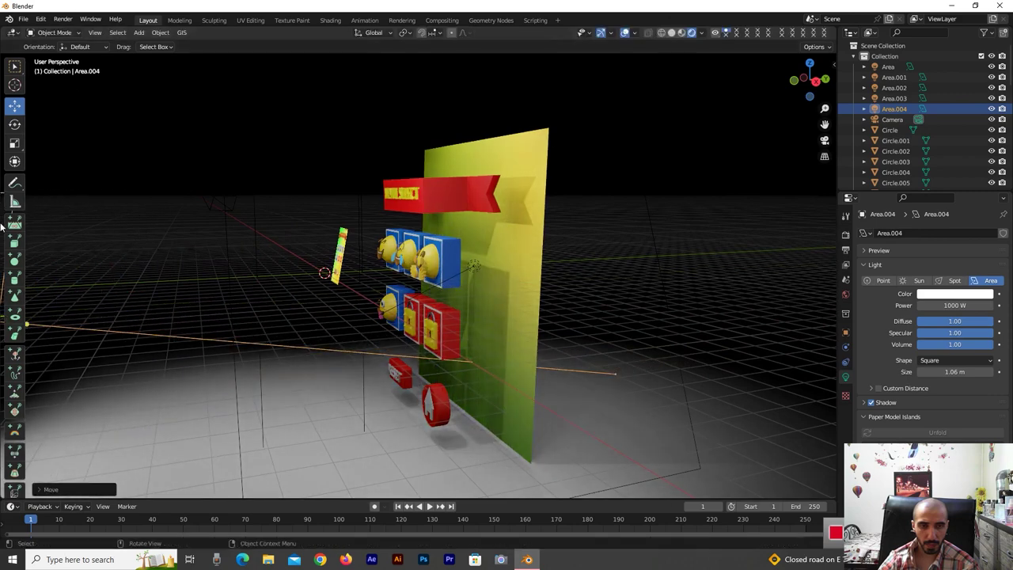
scroll(167, 234, down, 3)
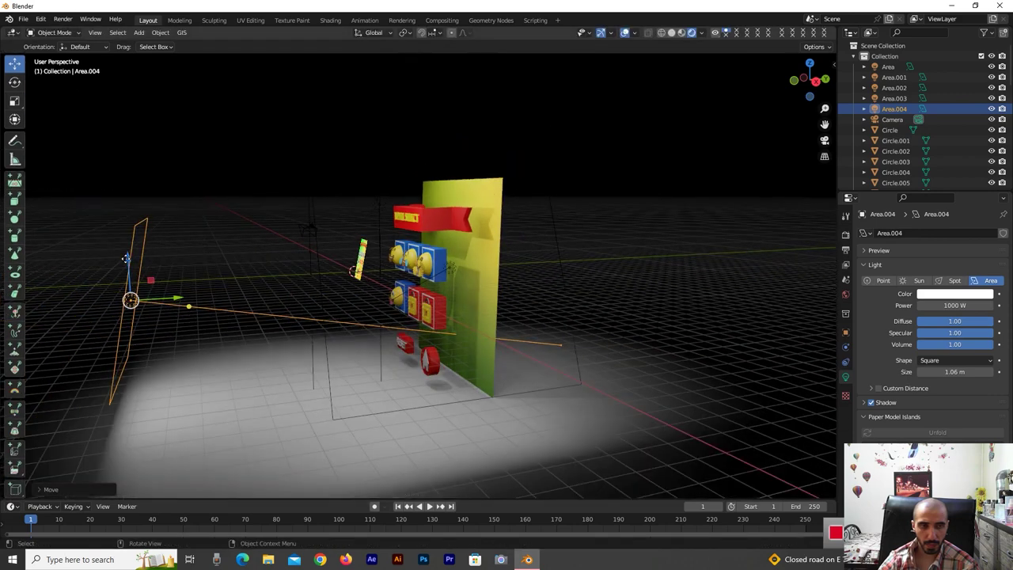
key(g)
key(s)
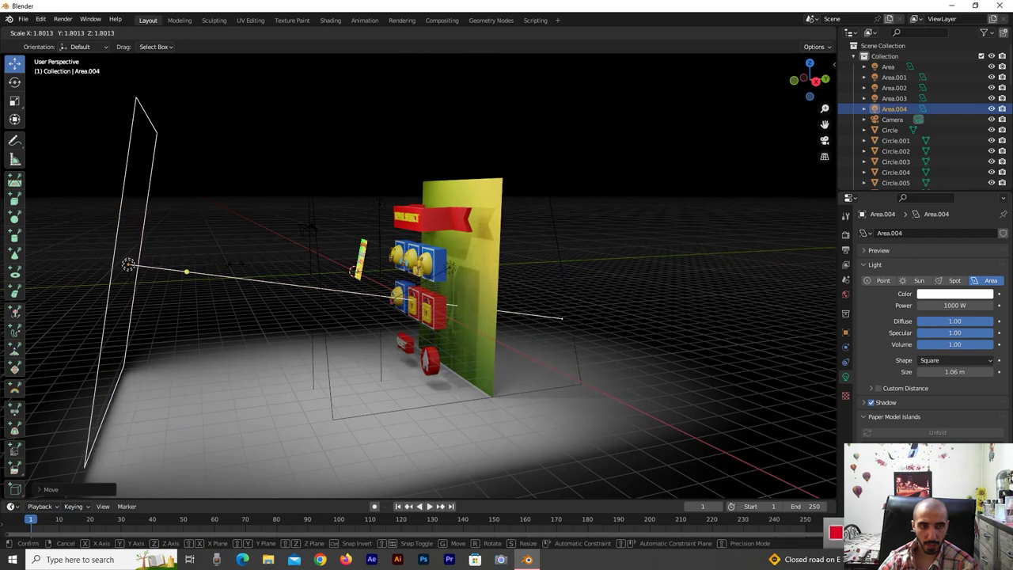
click(827, 319)
text(1500)
key(Return)
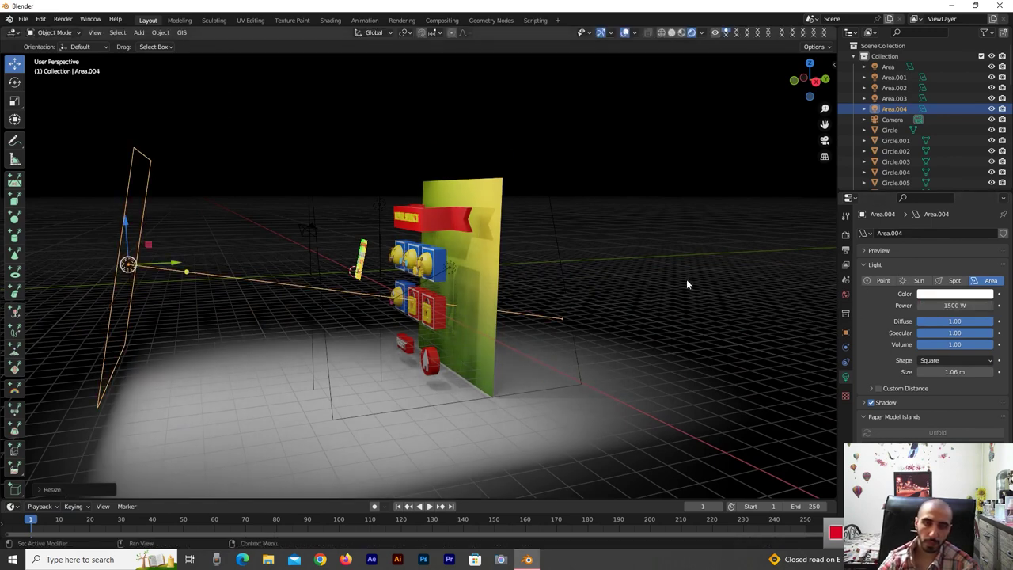
drag(794, 80, 598, 163)
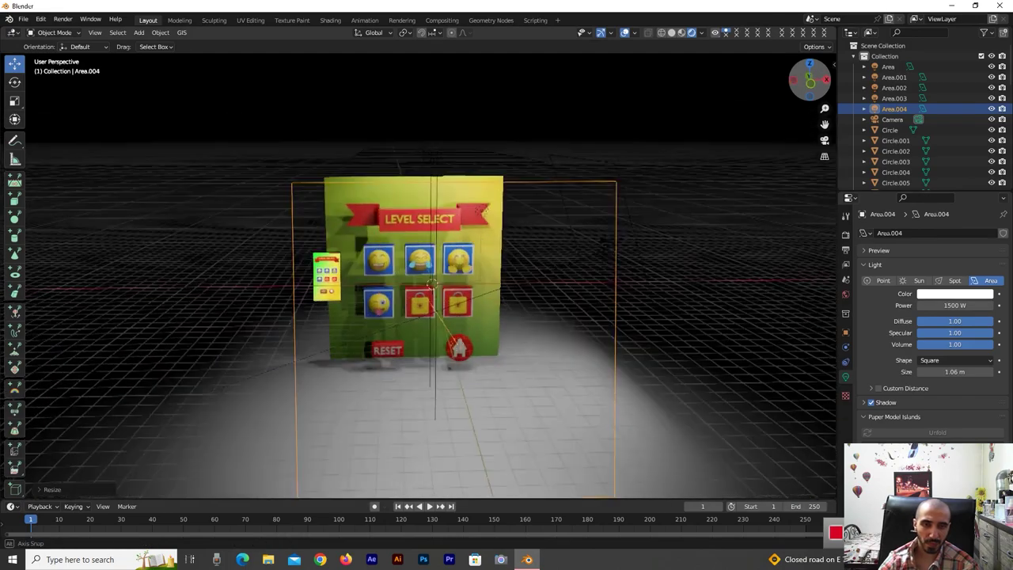
Make four in-place duplicates of the area light, up to Area.008
key(shift+d)
right_click(555, 292)
key(shift+d)
right_click(531, 287)
key(shift+d)
right_click(515, 301)
key(shift+d)
right_click(452, 308)
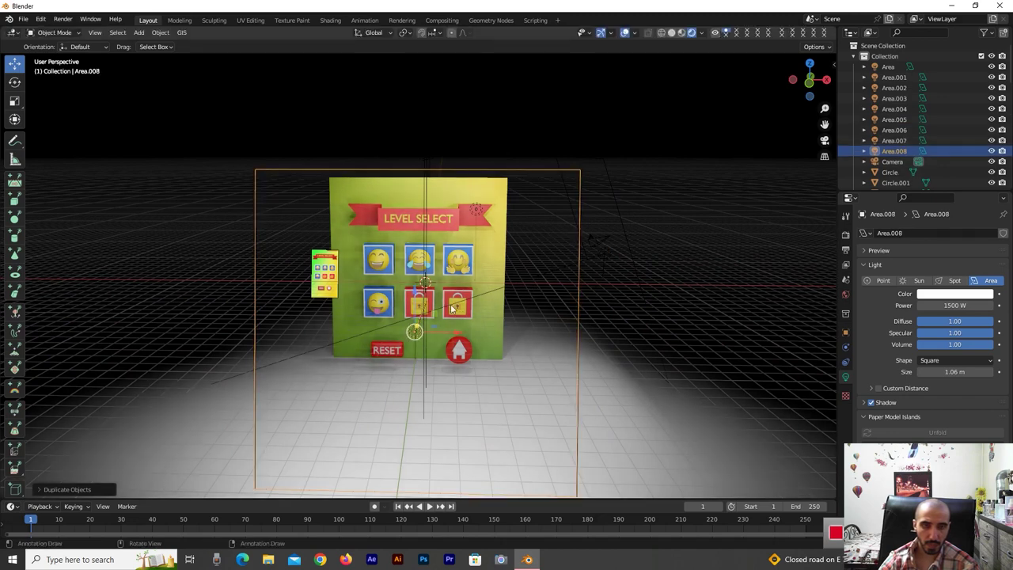
Move Area.008 to the right of the board and turn it to face the board
key(g)
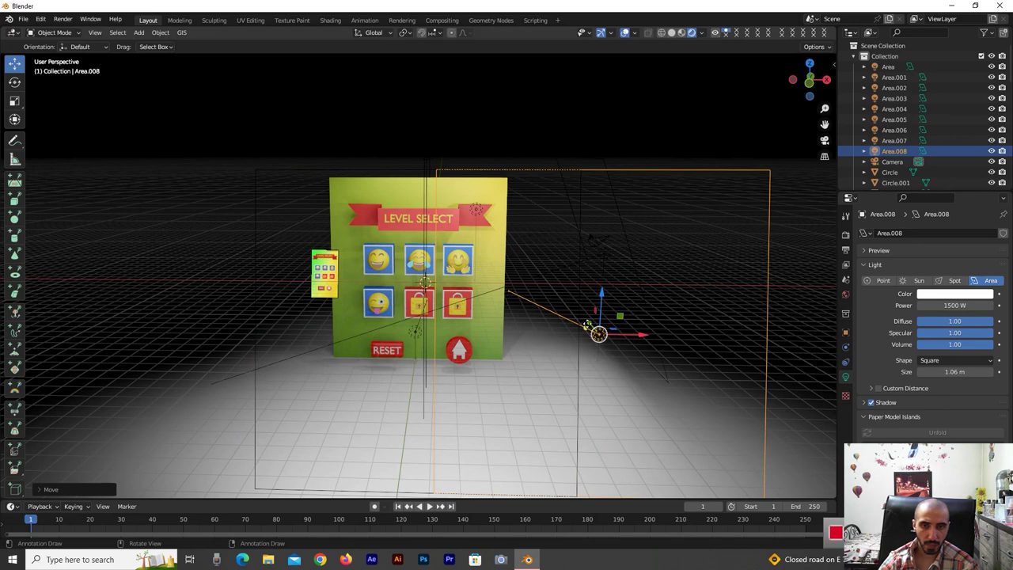
click(646, 294)
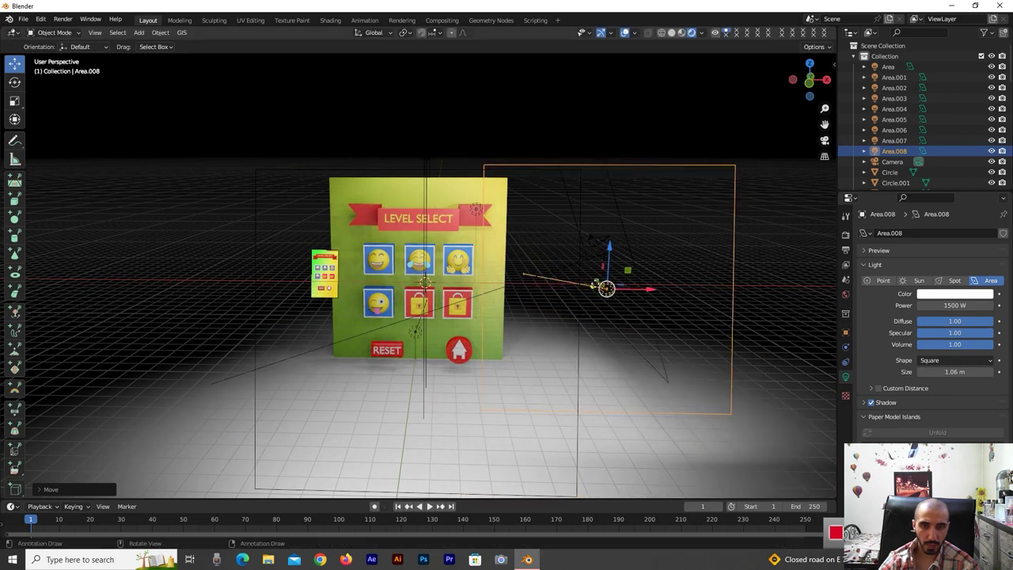
key(g)
click(657, 300)
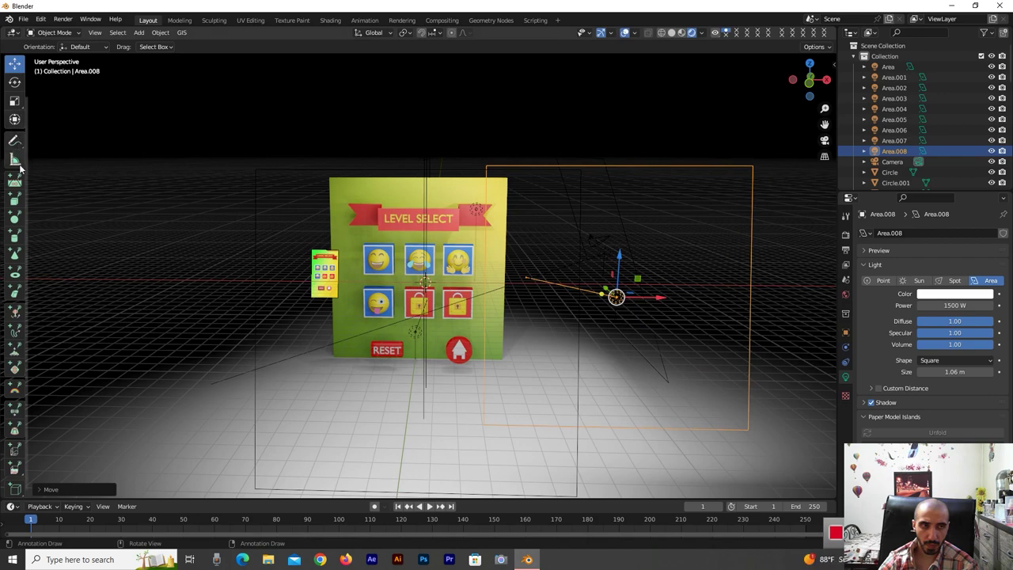
click(15, 83)
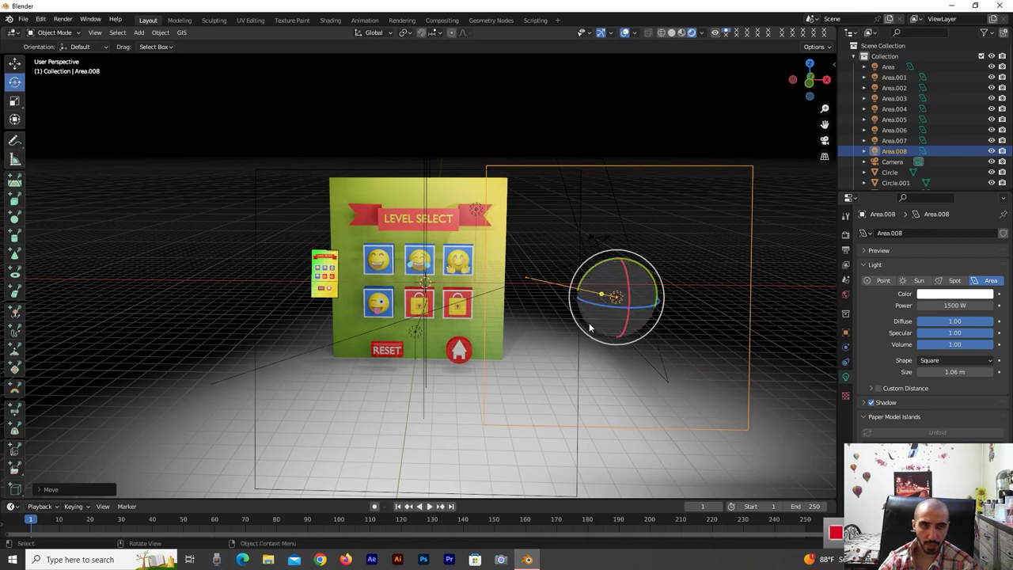
mouse_move(597, 303)
mouse_down()
mouse_move(31, 463)
mouse_move(57, 380)
mouse_up()
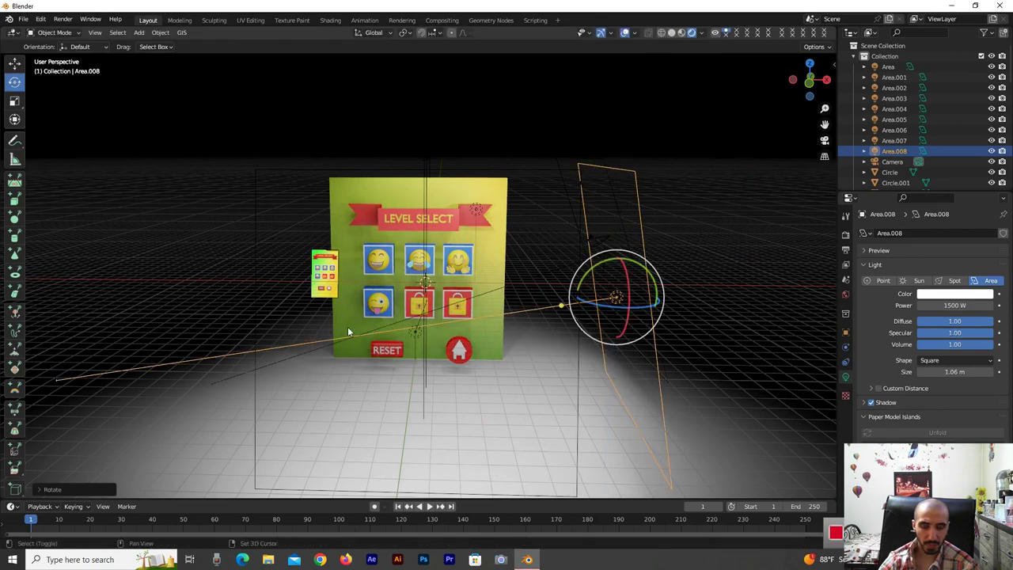
Duplicate it as Area.009, move it left of the board and turn it toward the board
key(shift+d)
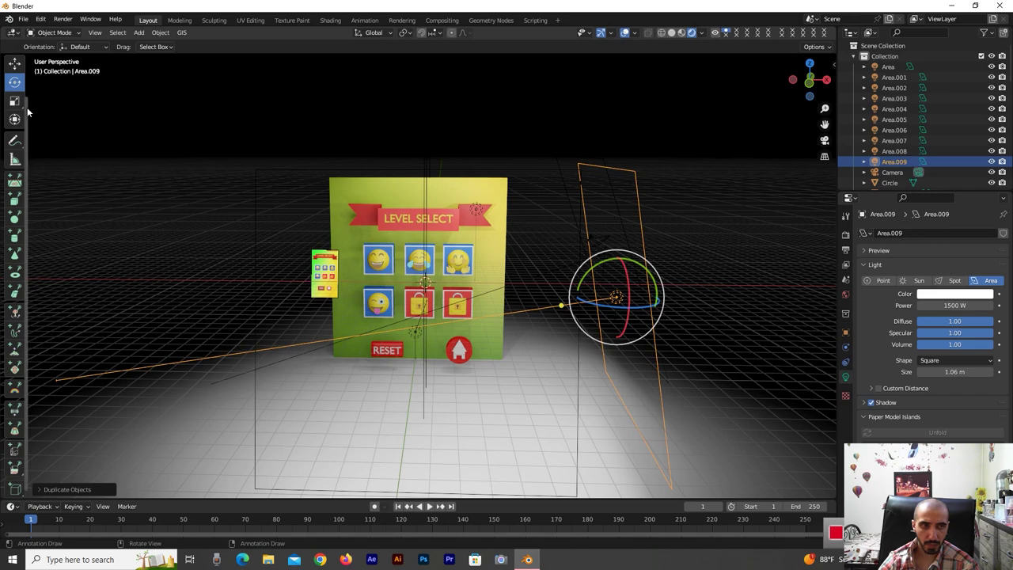
click(14, 63)
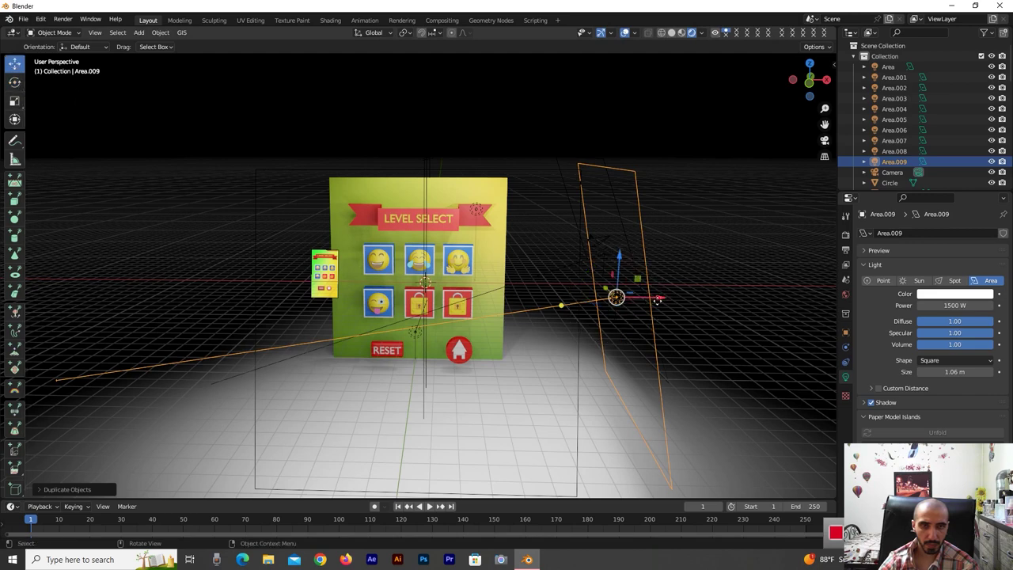
drag(657, 300, 219, 293)
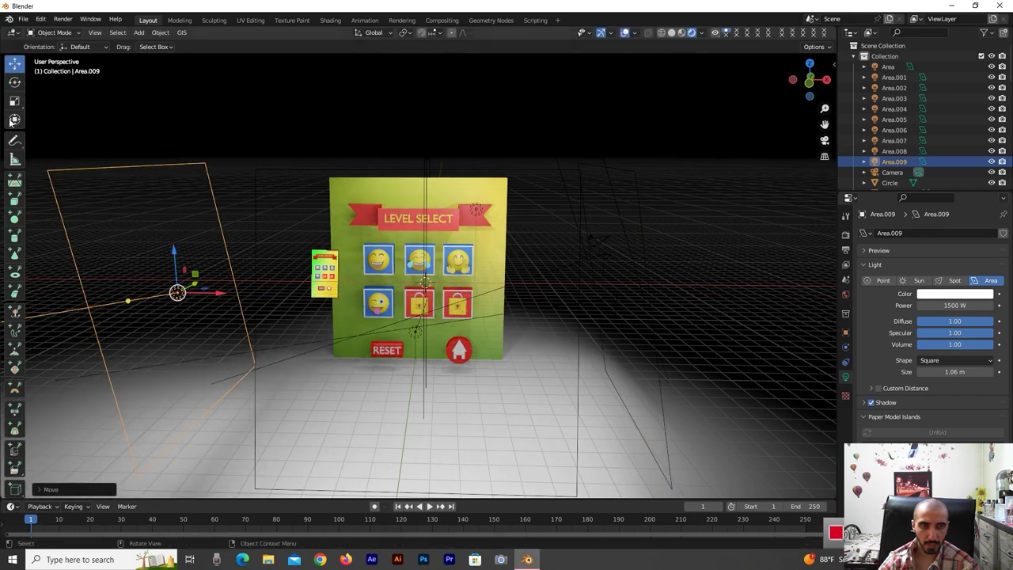
click(14, 82)
drag(205, 303, 776, 406)
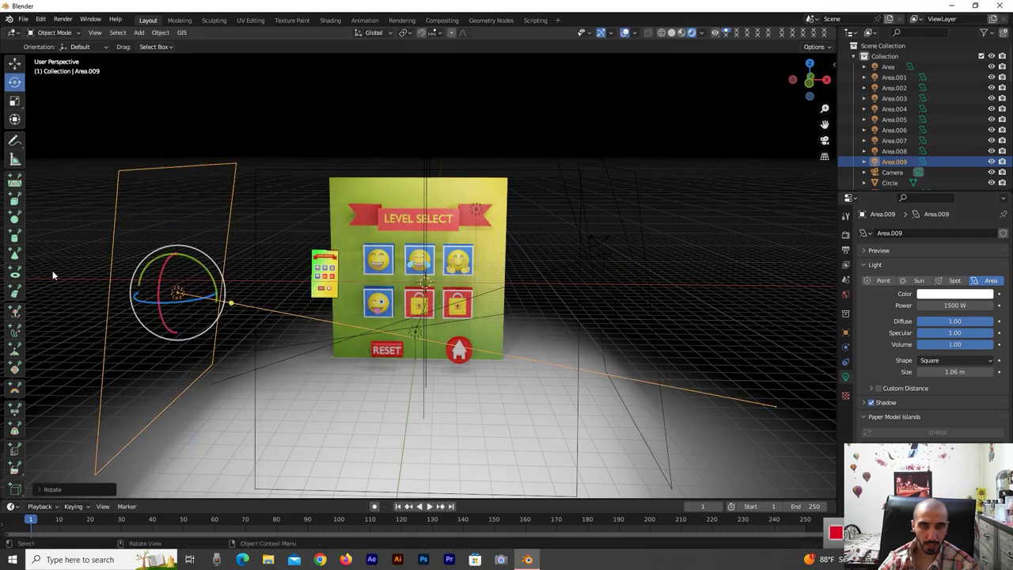
click(355, 361)
scroll(468, 100, up, 5)
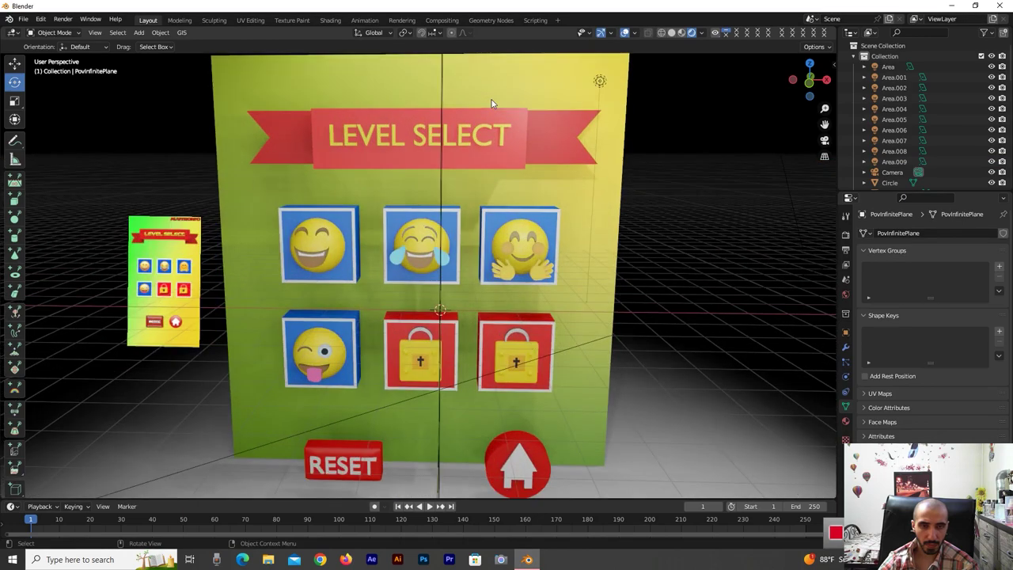
Orbit around the lit board from high, front and oblique angles, then show the Render Properties
scroll(492, 103, down, 3)
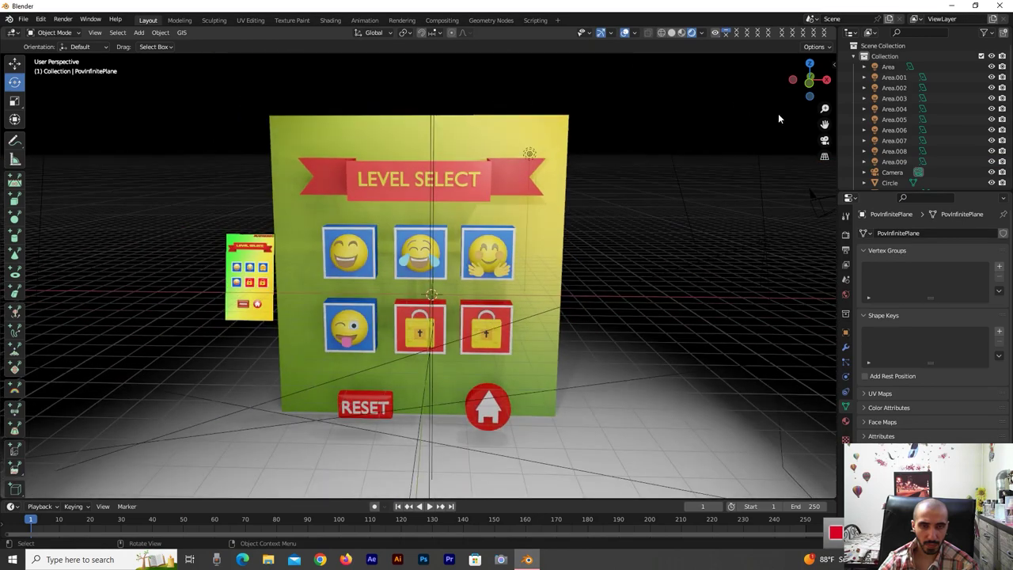
mouse_move(809, 82)
mouse_down()
mouse_move(760, 127)
mouse_move(800, 103)
mouse_up()
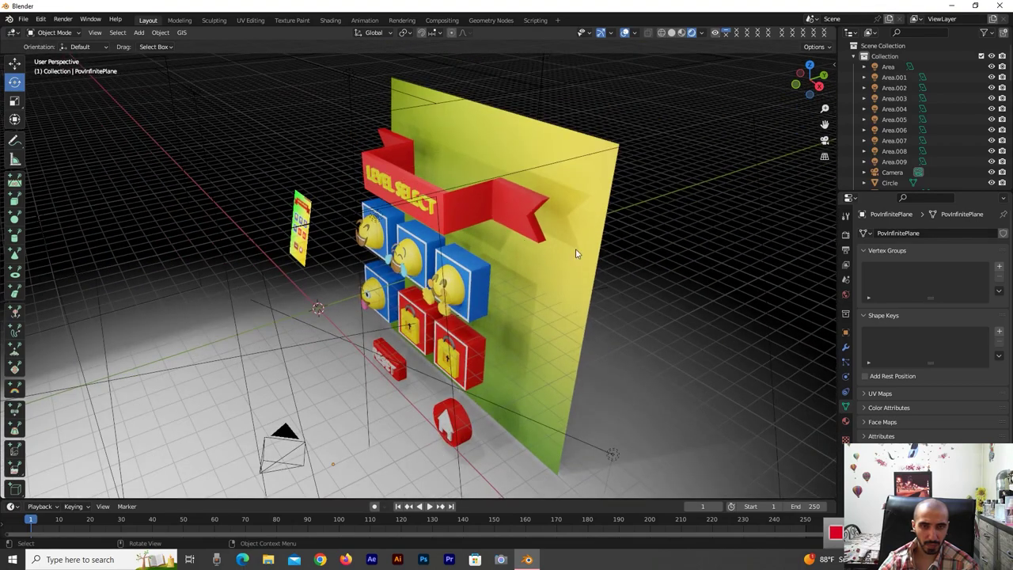
drag(796, 87, 816, 80)
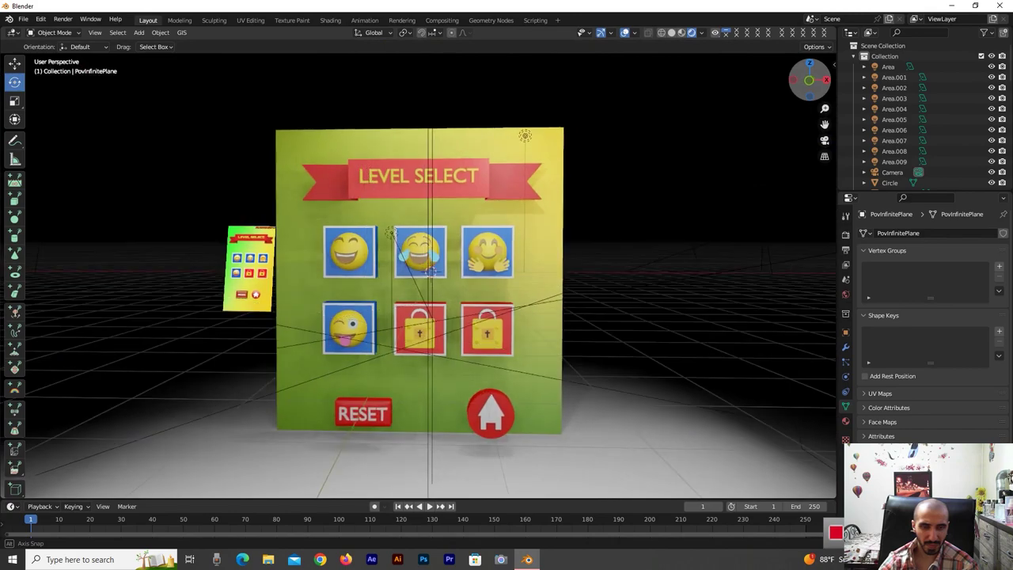
middle_drag(432, 272, 418, 279)
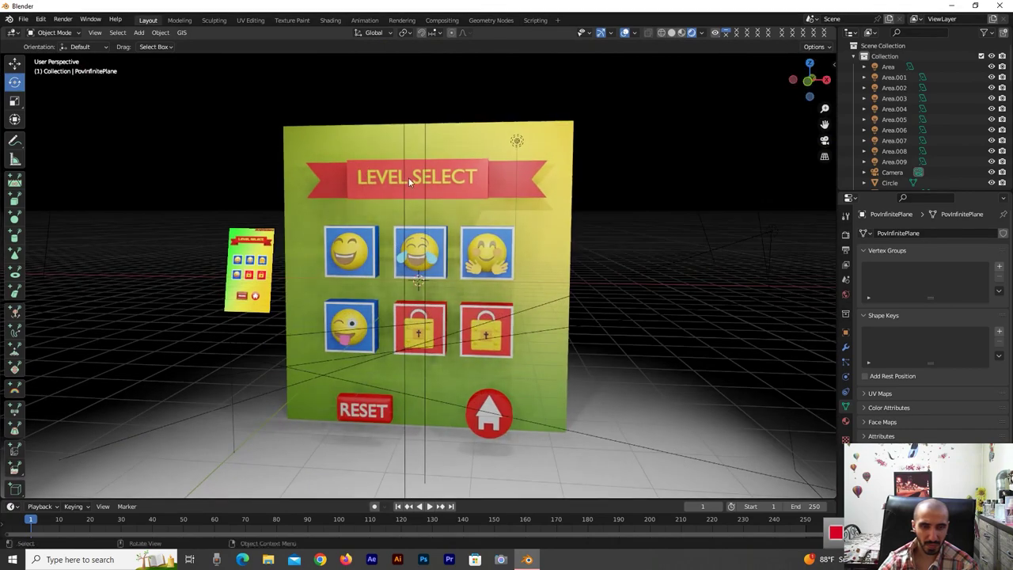
drag(796, 82, 812, 82)
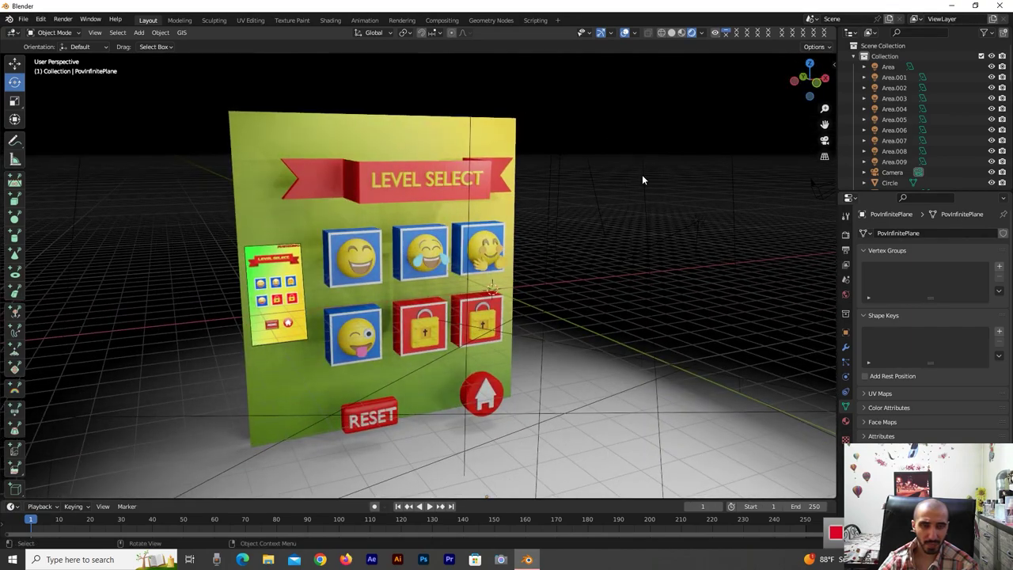
drag(814, 93, 817, 99)
click(847, 236)
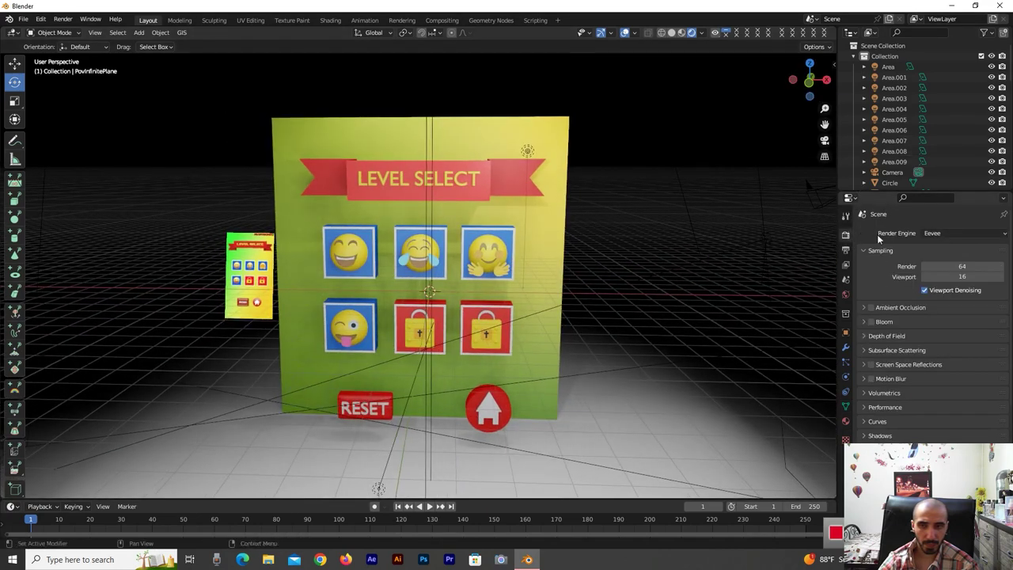
Switch the render engine to Cycles with GPU Compute as the device
click(928, 233)
click(938, 267)
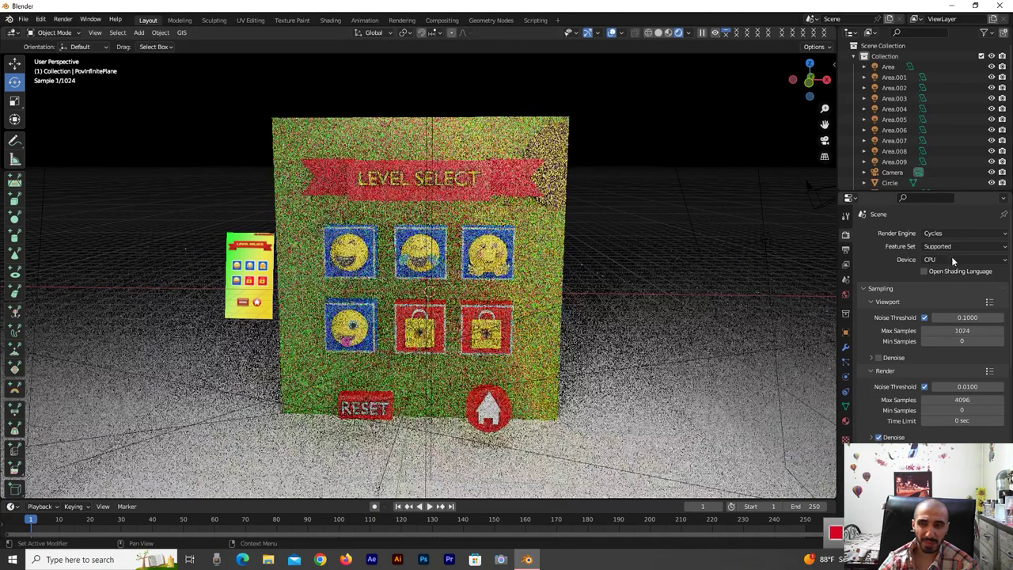
click(947, 260)
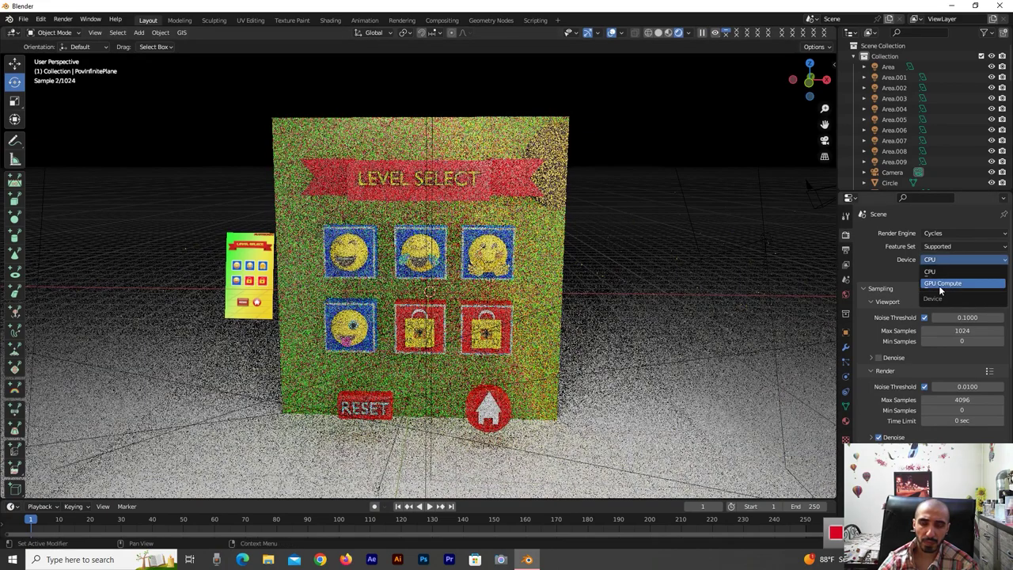
click(939, 285)
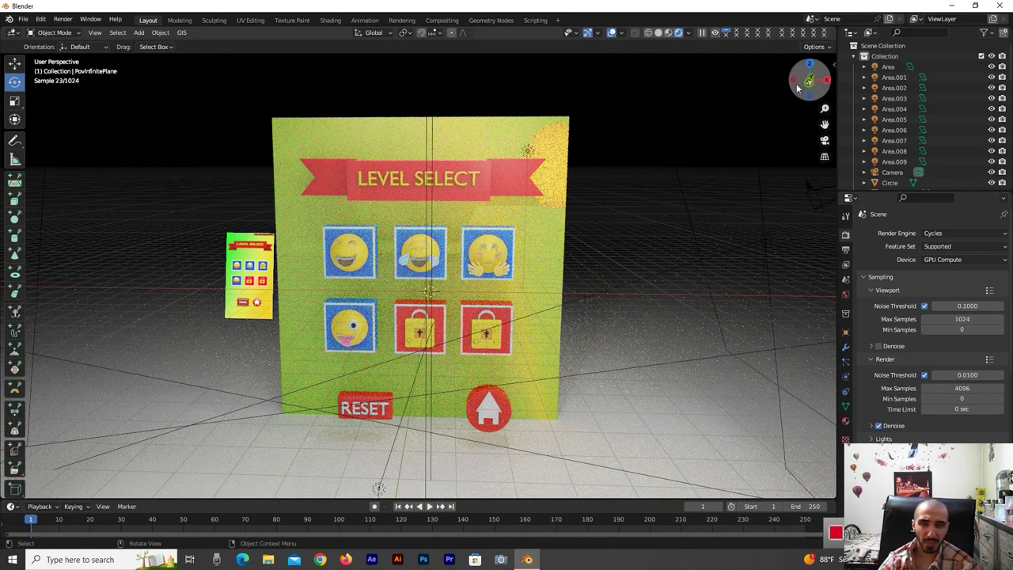
Inspect the lit board's live preview from several angles, ending in camera view
drag(798, 88, 783, 88)
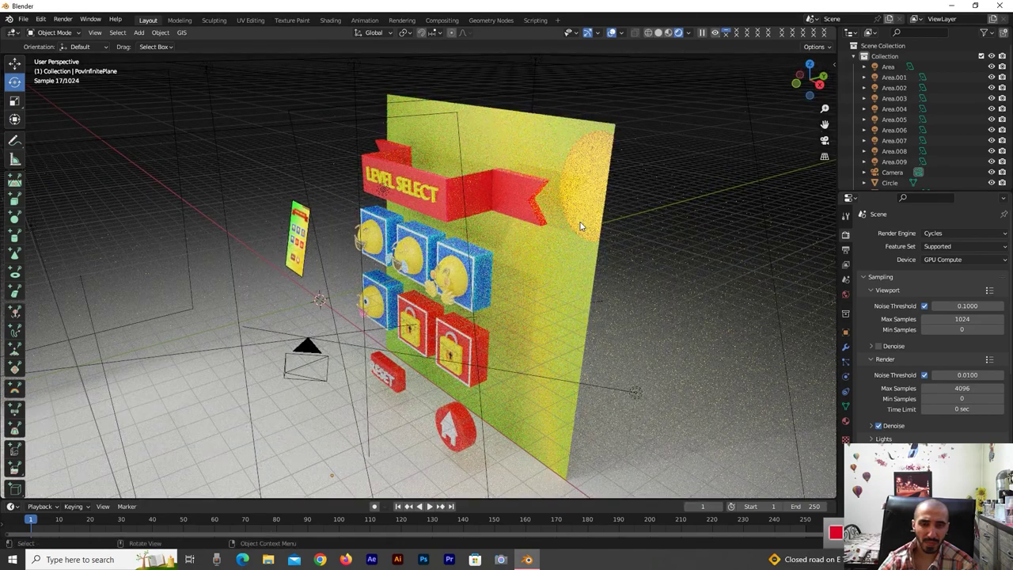
click(497, 289)
scroll(497, 289, up, 2)
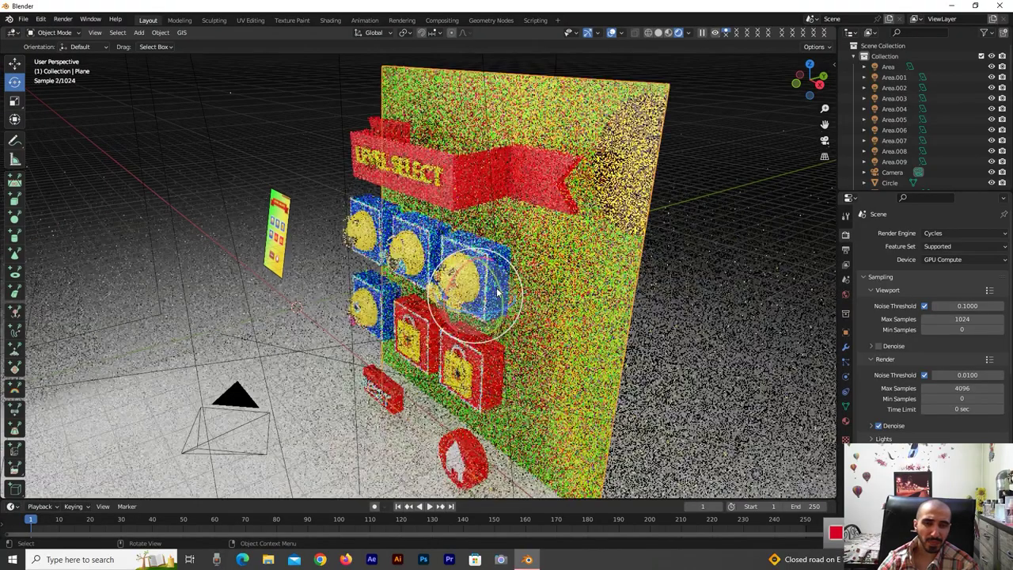
scroll(497, 293, down, 3)
drag(809, 79, 801, 87)
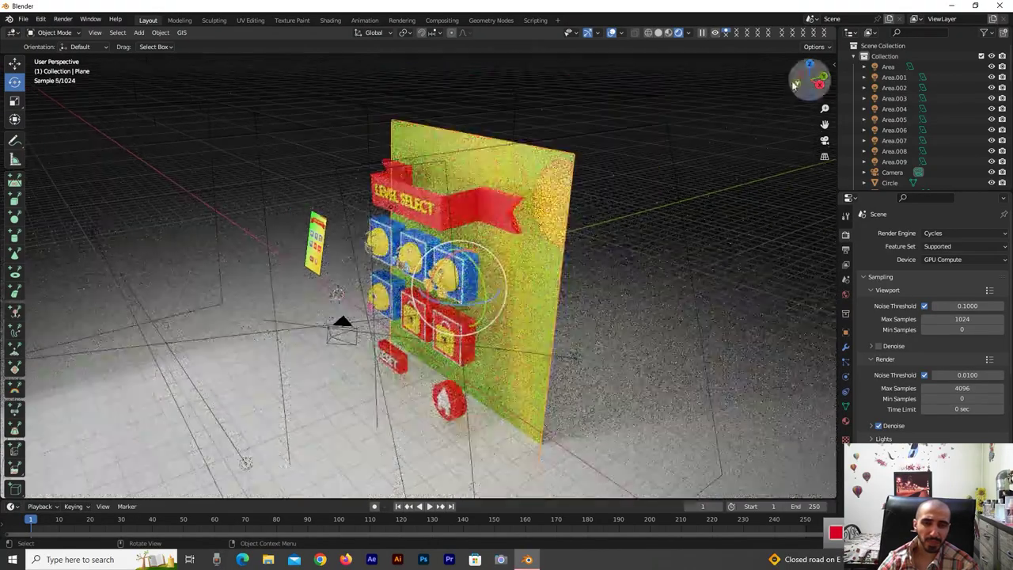
drag(491, 303, 699, 227)
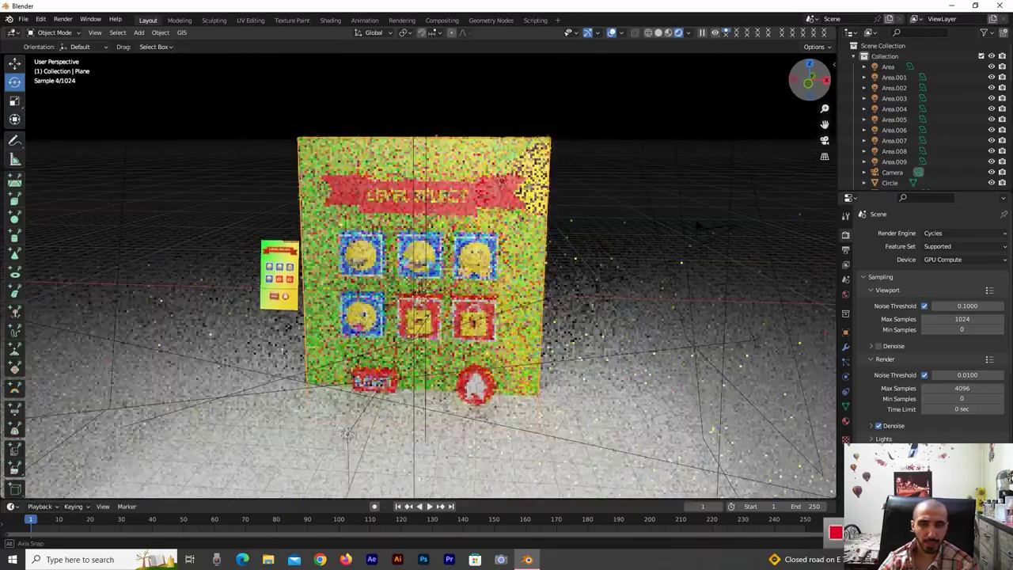
mouse_move(698, 227)
mouse_down()
mouse_move(575, 302)
mouse_move(696, 122)
mouse_up()
scroll(696, 122, down, 5)
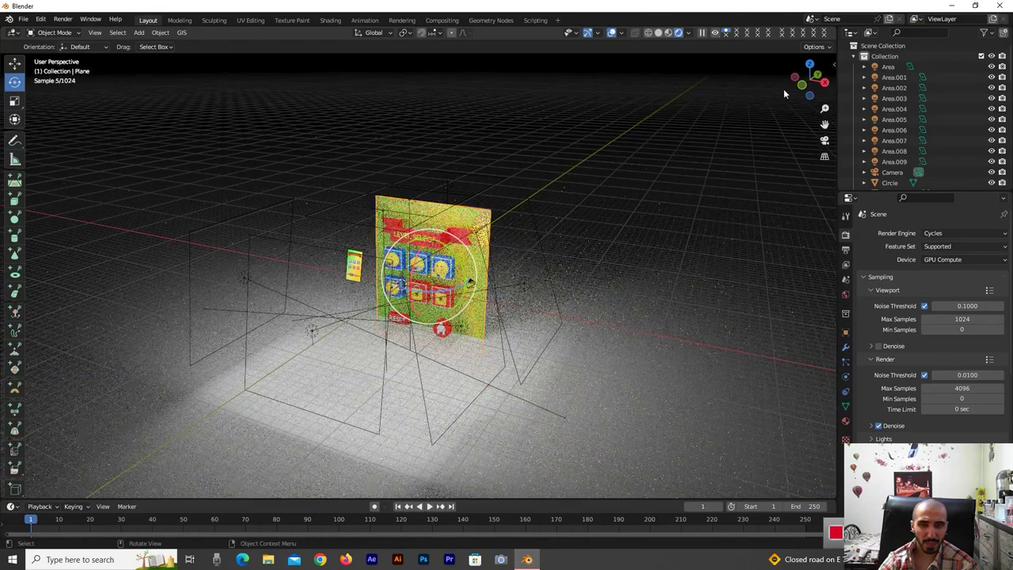
drag(792, 74, 824, 124)
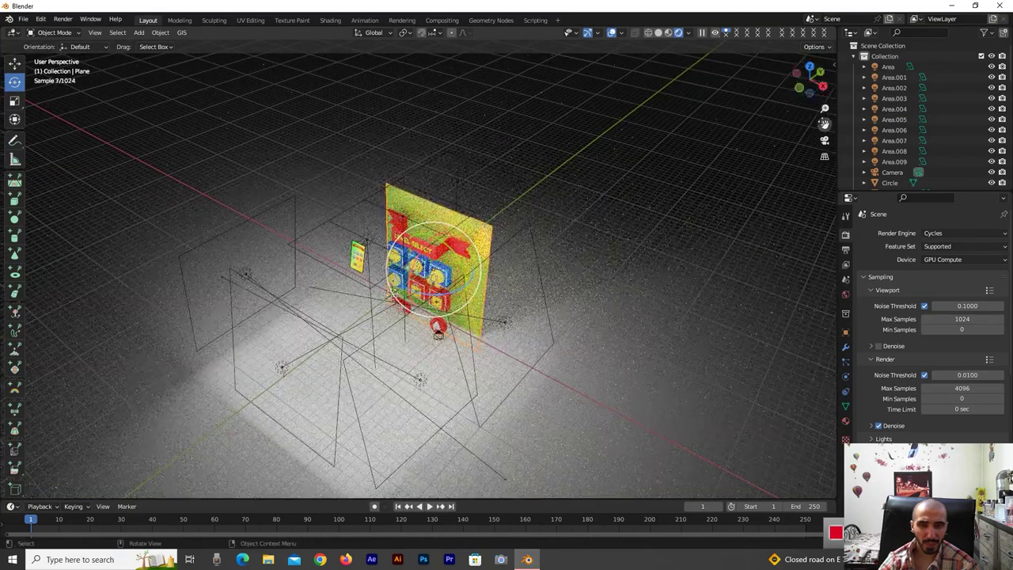
drag(809, 80, 806, 89)
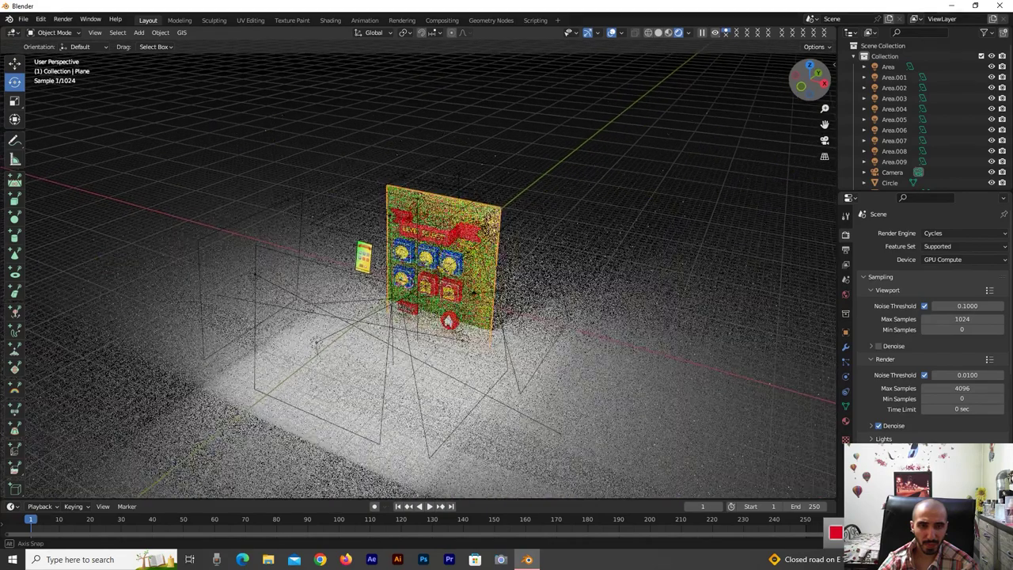
key(KP_0)
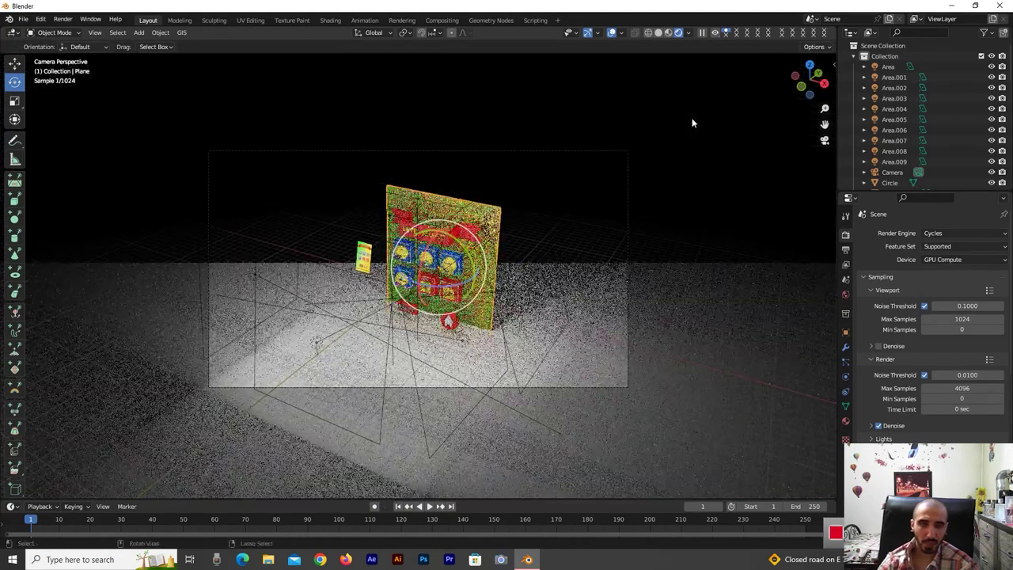
Replace the old camera with a new one aligned to the current view
click(892, 172)
key(Delete)
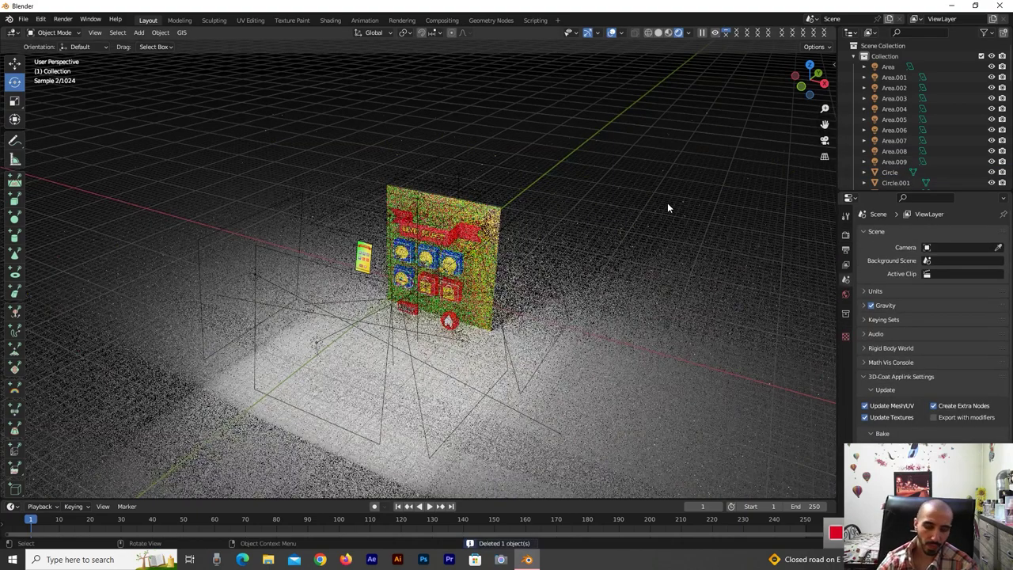
key(shift+a)
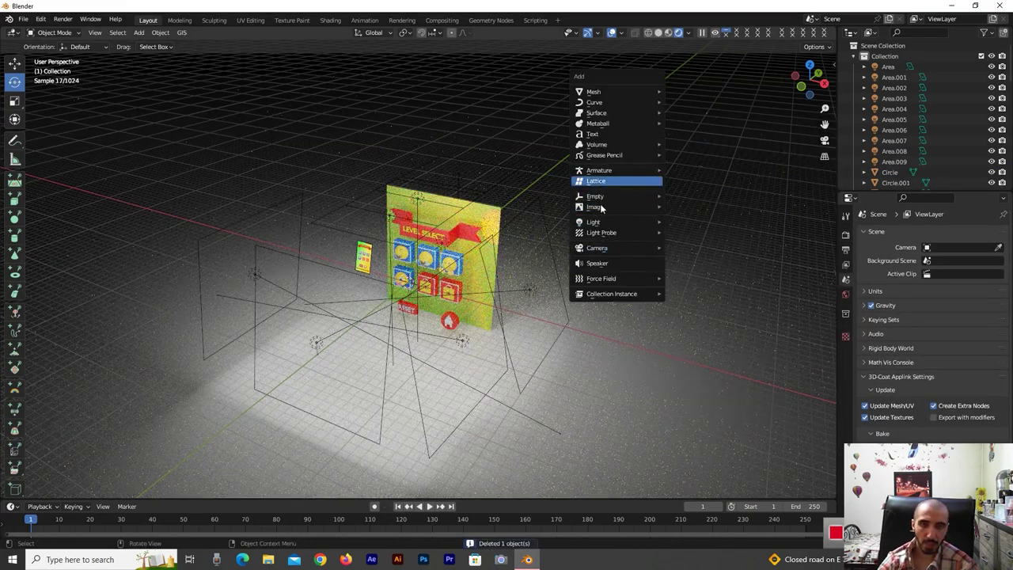
mouse_move(598, 248)
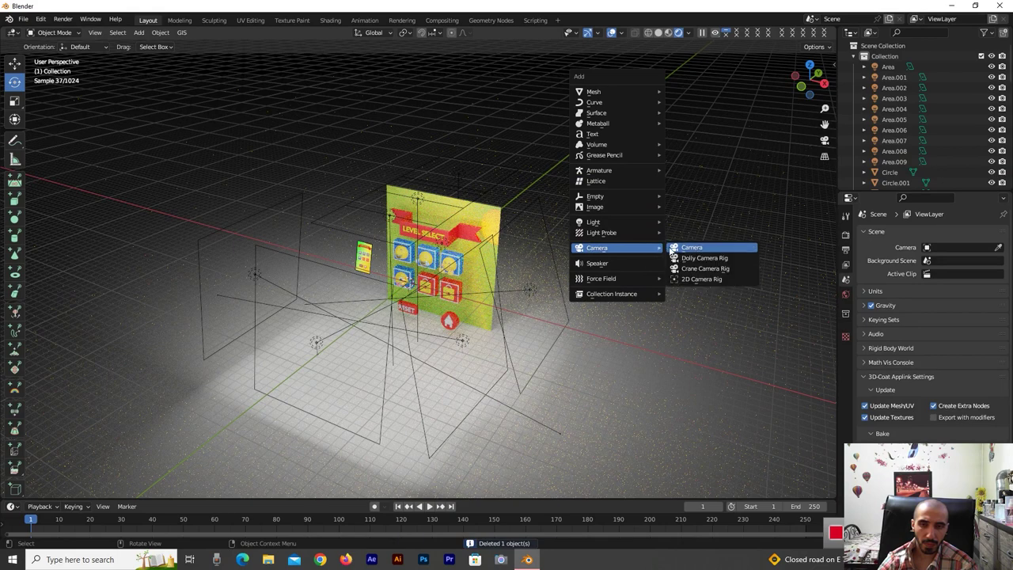
click(674, 249)
key(ctrl+alt+KP_0)
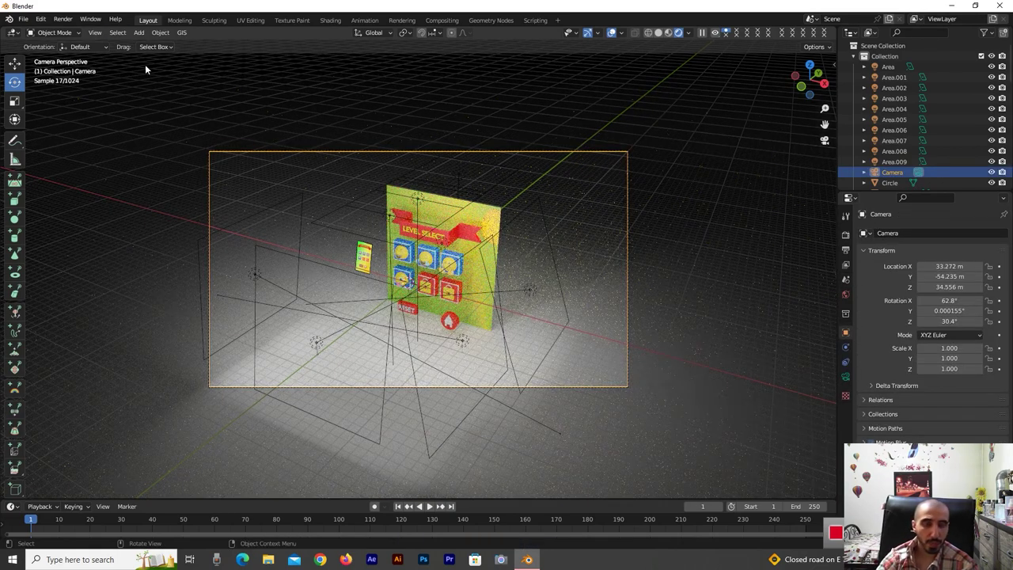
Render the camera view with Cycles, then close the render result
click(63, 19)
click(79, 30)
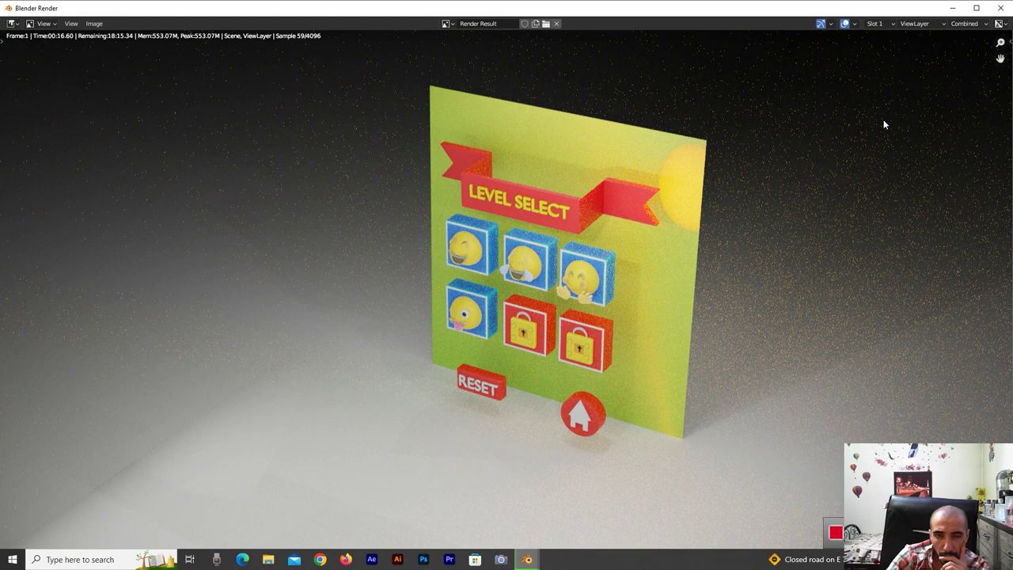
key(Escape)
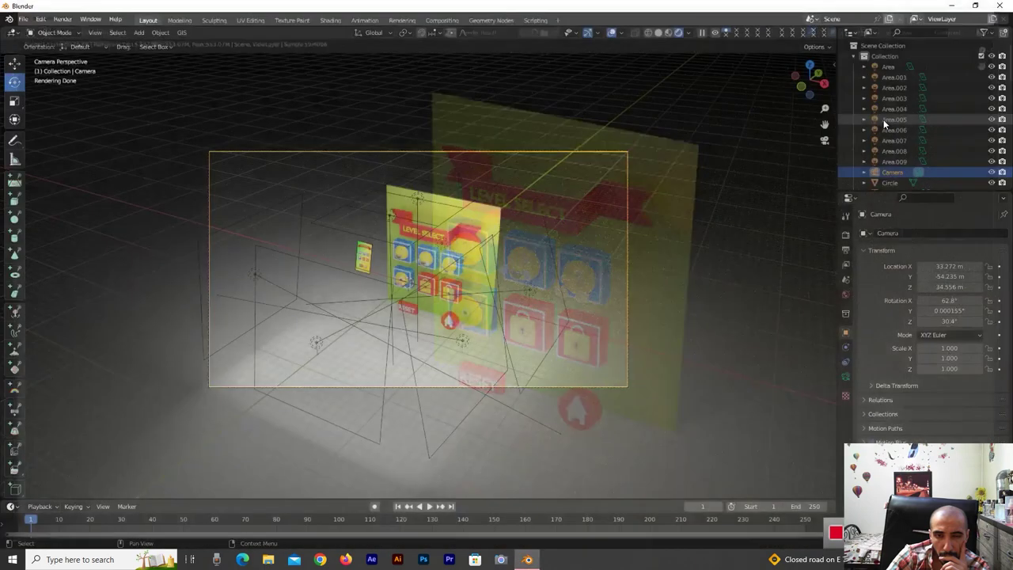
Set the render engine to Eevee and render an image of the board
click(847, 247)
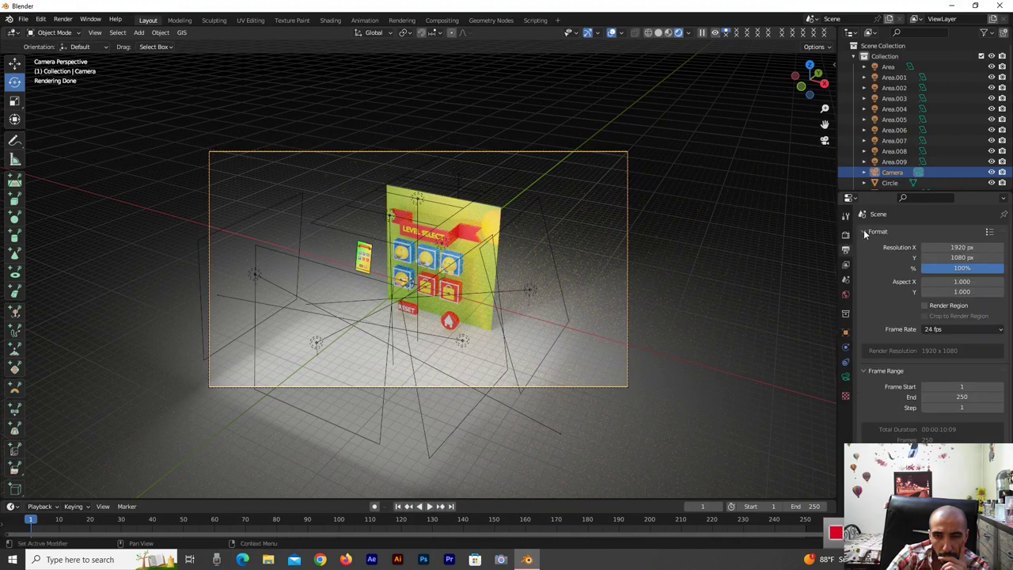
click(846, 234)
click(932, 234)
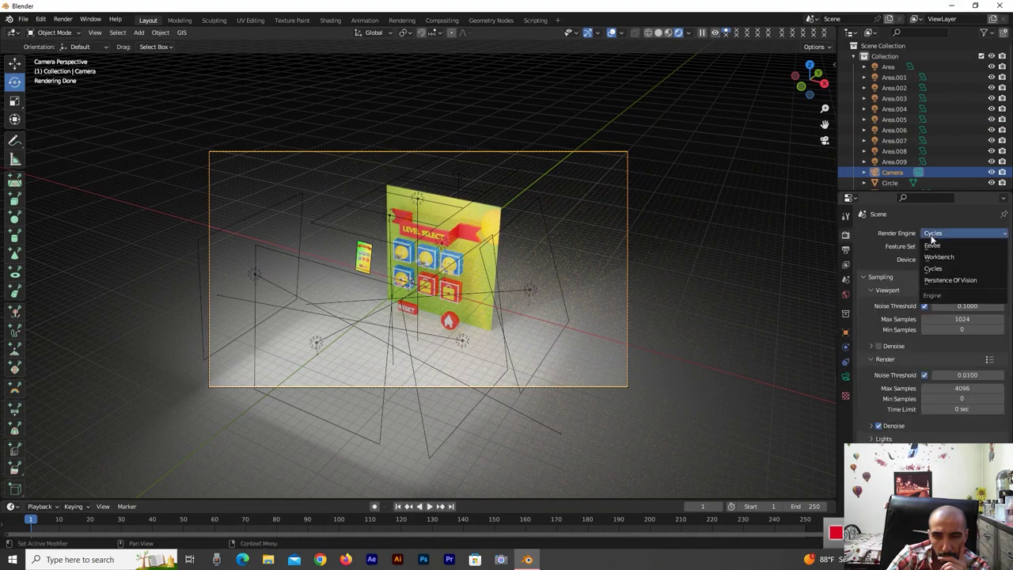
click(932, 247)
click(63, 20)
click(69, 32)
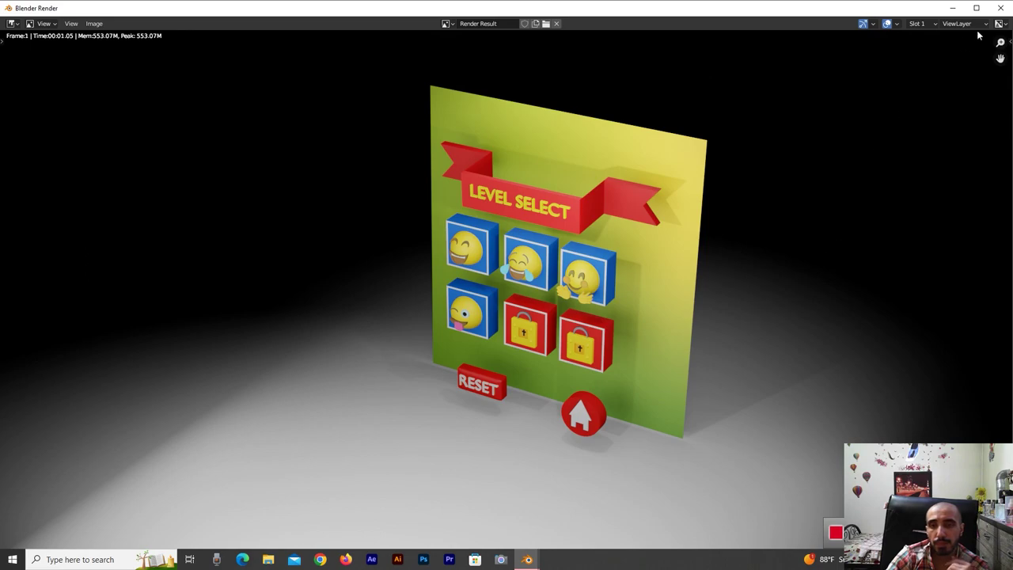
click(1001, 9)
Return to the camera view and render the final Eevee image again
drag(806, 85, 810, 82)
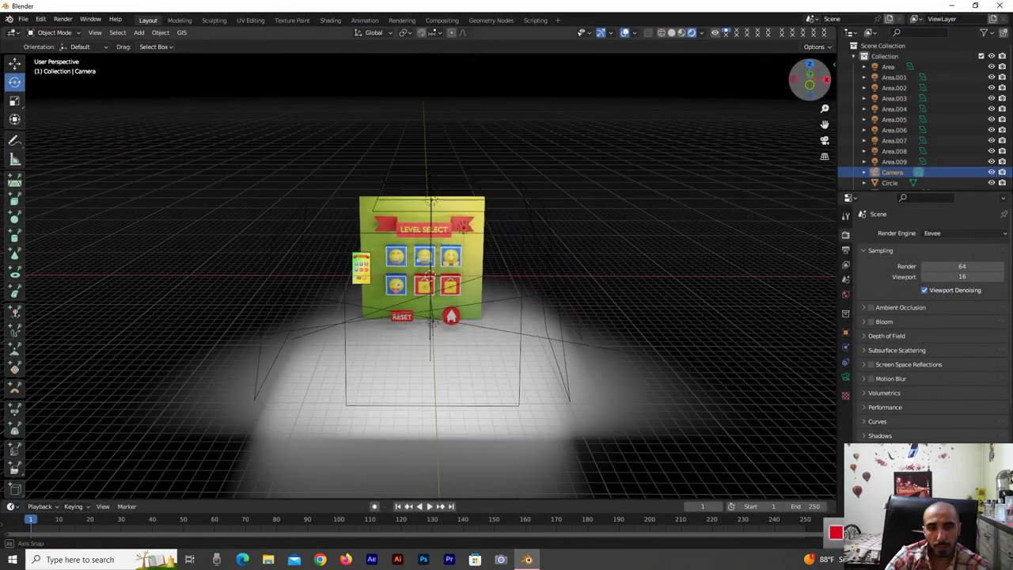
key(KP_0)
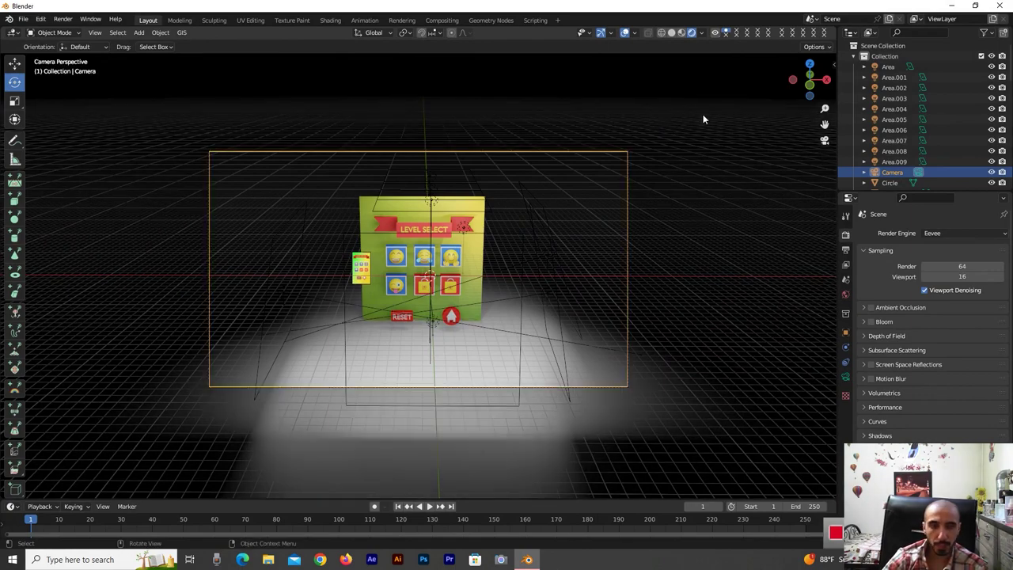
click(62, 18)
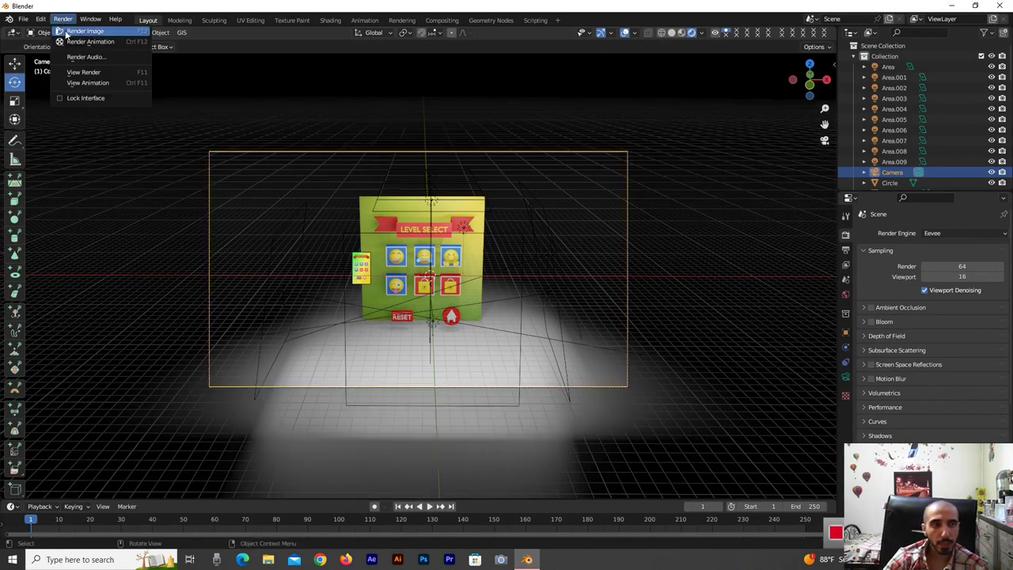
click(68, 33)
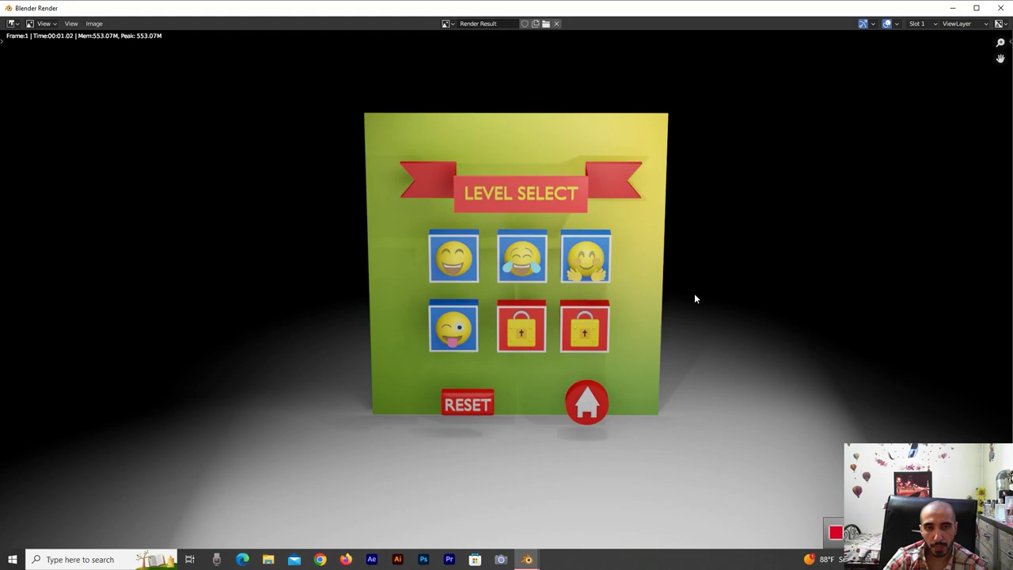
click(1000, 7)
drag(797, 84, 557, 156)
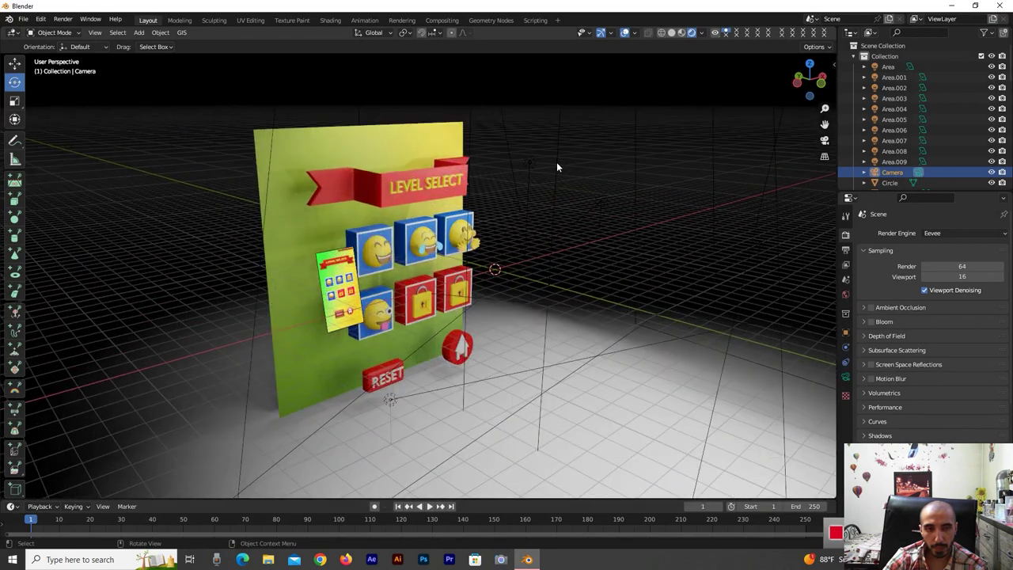
Dolly the camera closer along its local Z and reframe it so the board fills the view
mouse_move(802, 85)
mouse_down()
mouse_move(760, 92)
mouse_move(787, 96)
mouse_up()
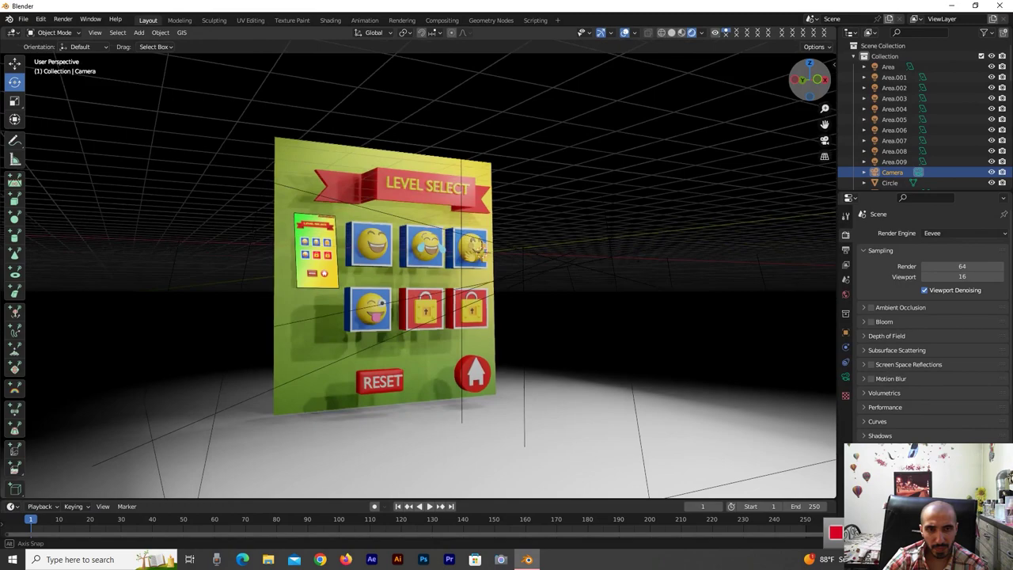
key(KP_0)
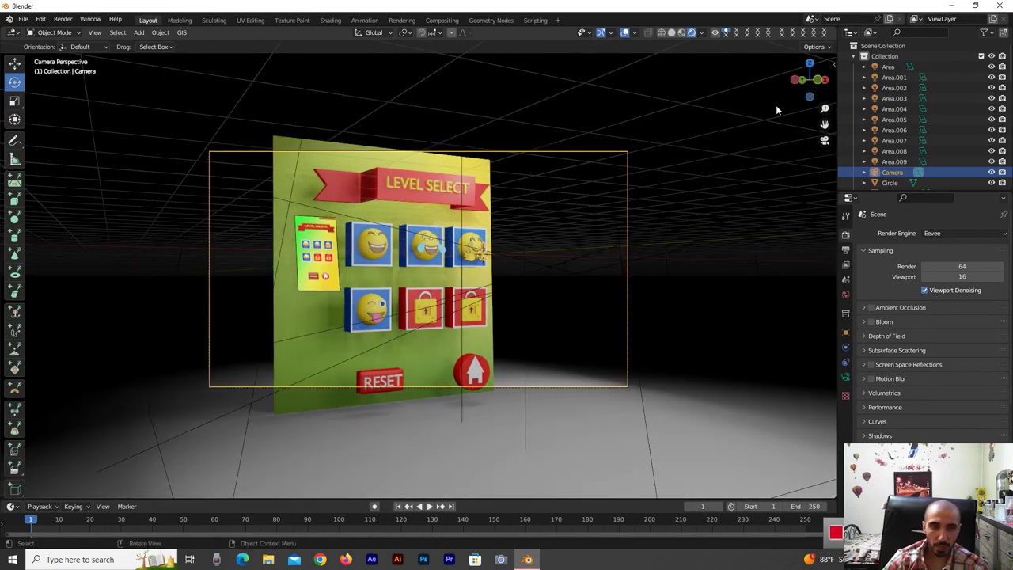
key(g)
key(z)
key(z)
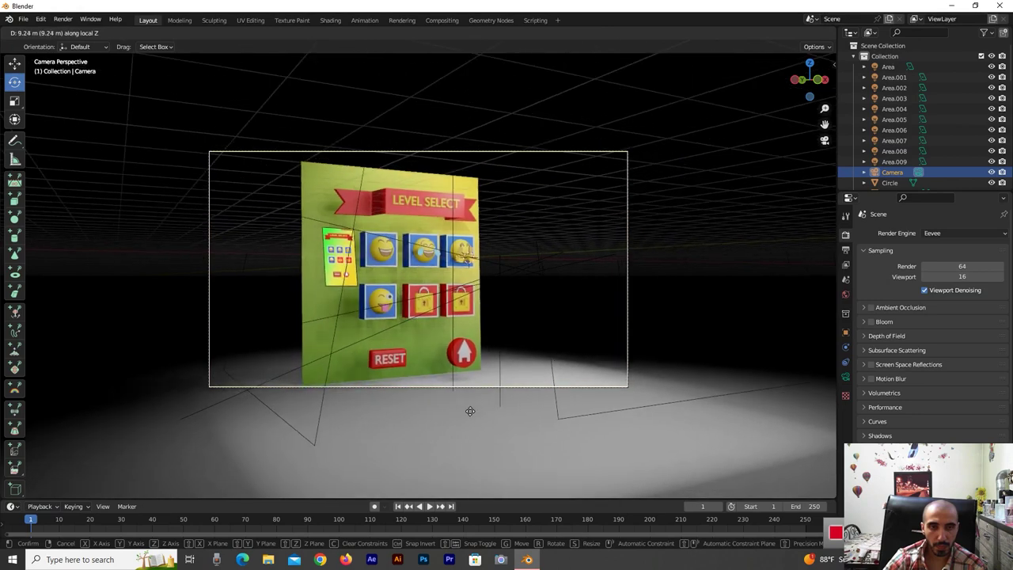
click(470, 411)
key(g)
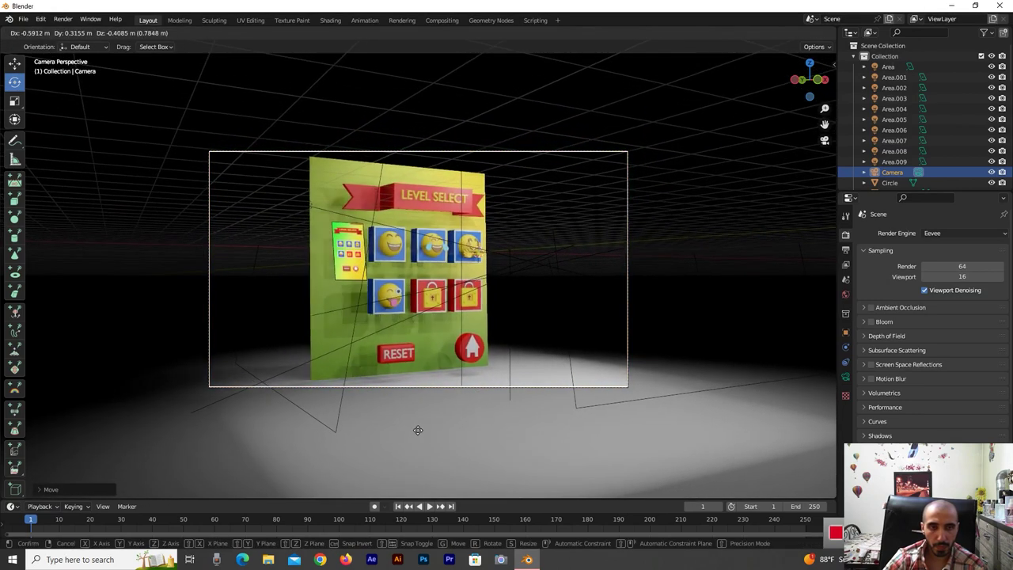
click(400, 434)
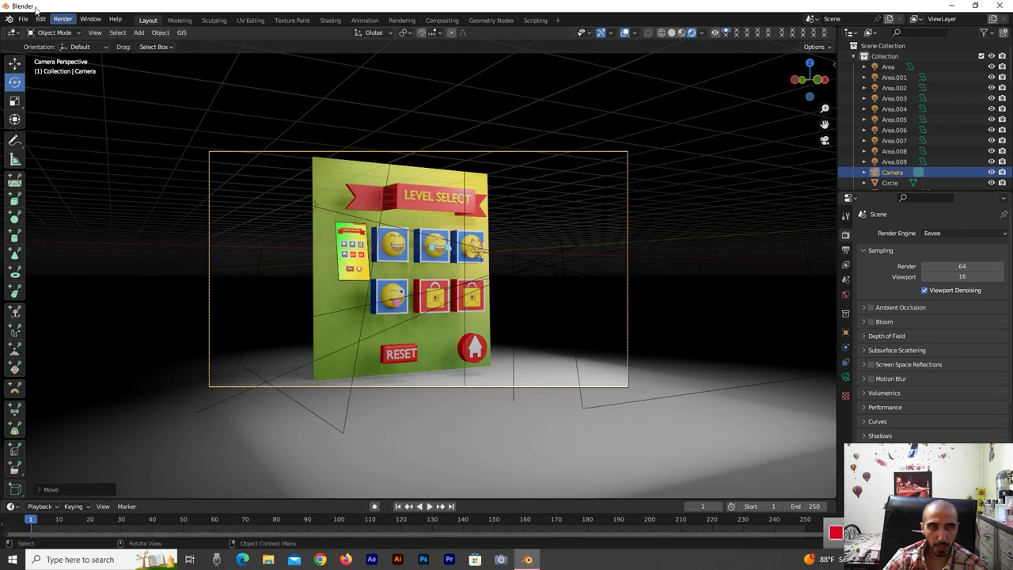
Render a new final image from the reframed camera
click(63, 19)
click(85, 31)
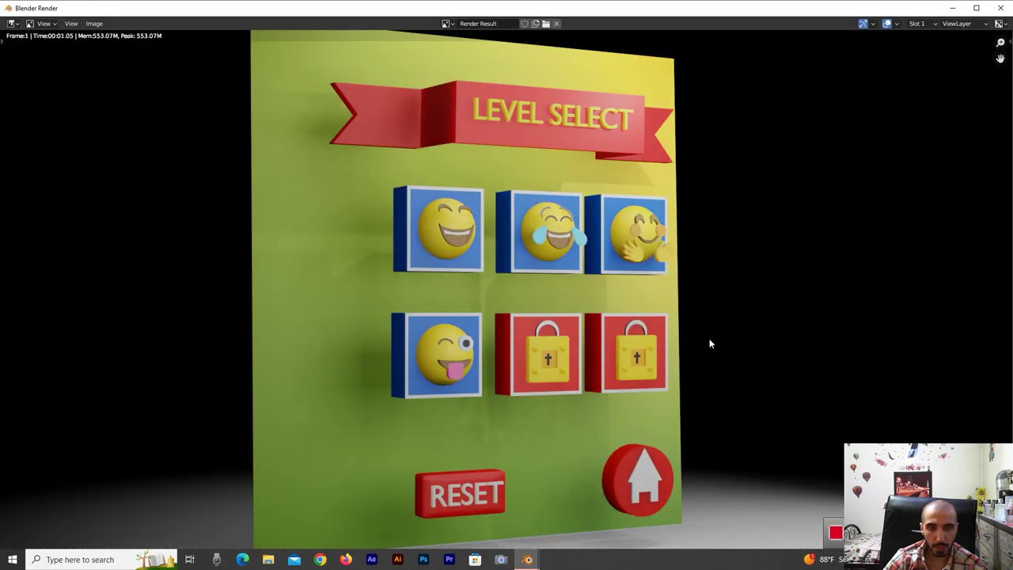
scroll(710, 343, down, 1)
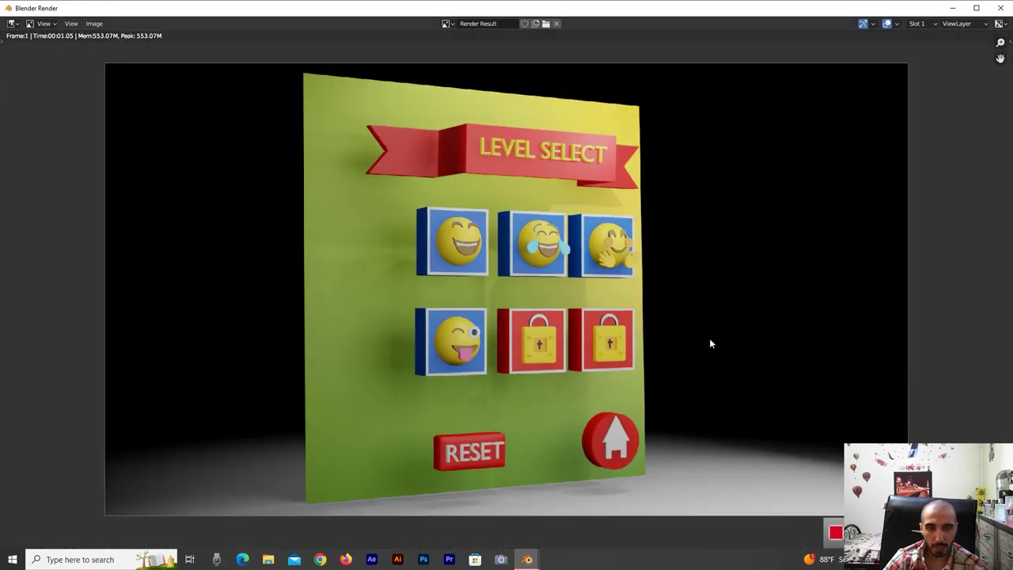
scroll(710, 343, up, 1)
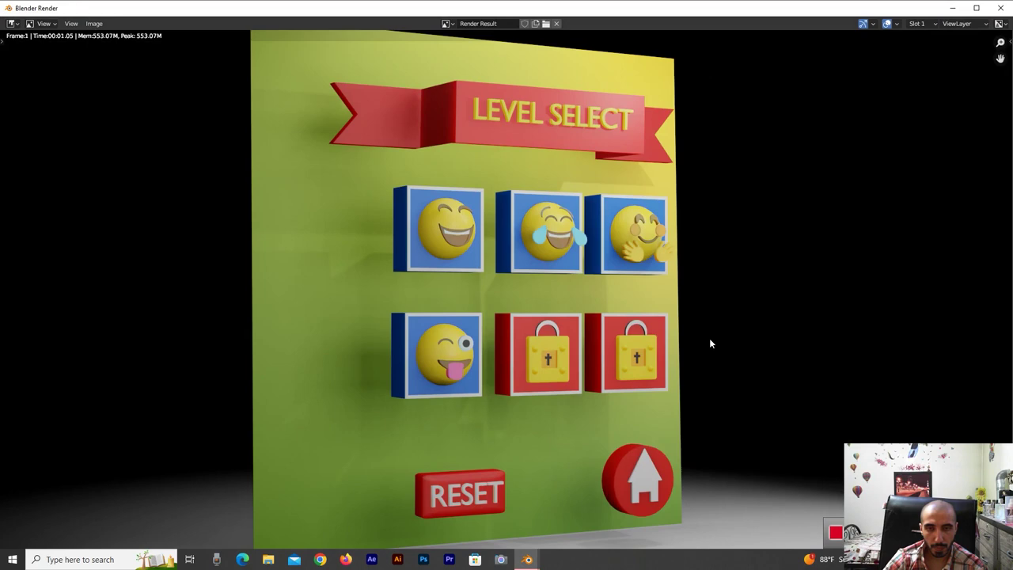